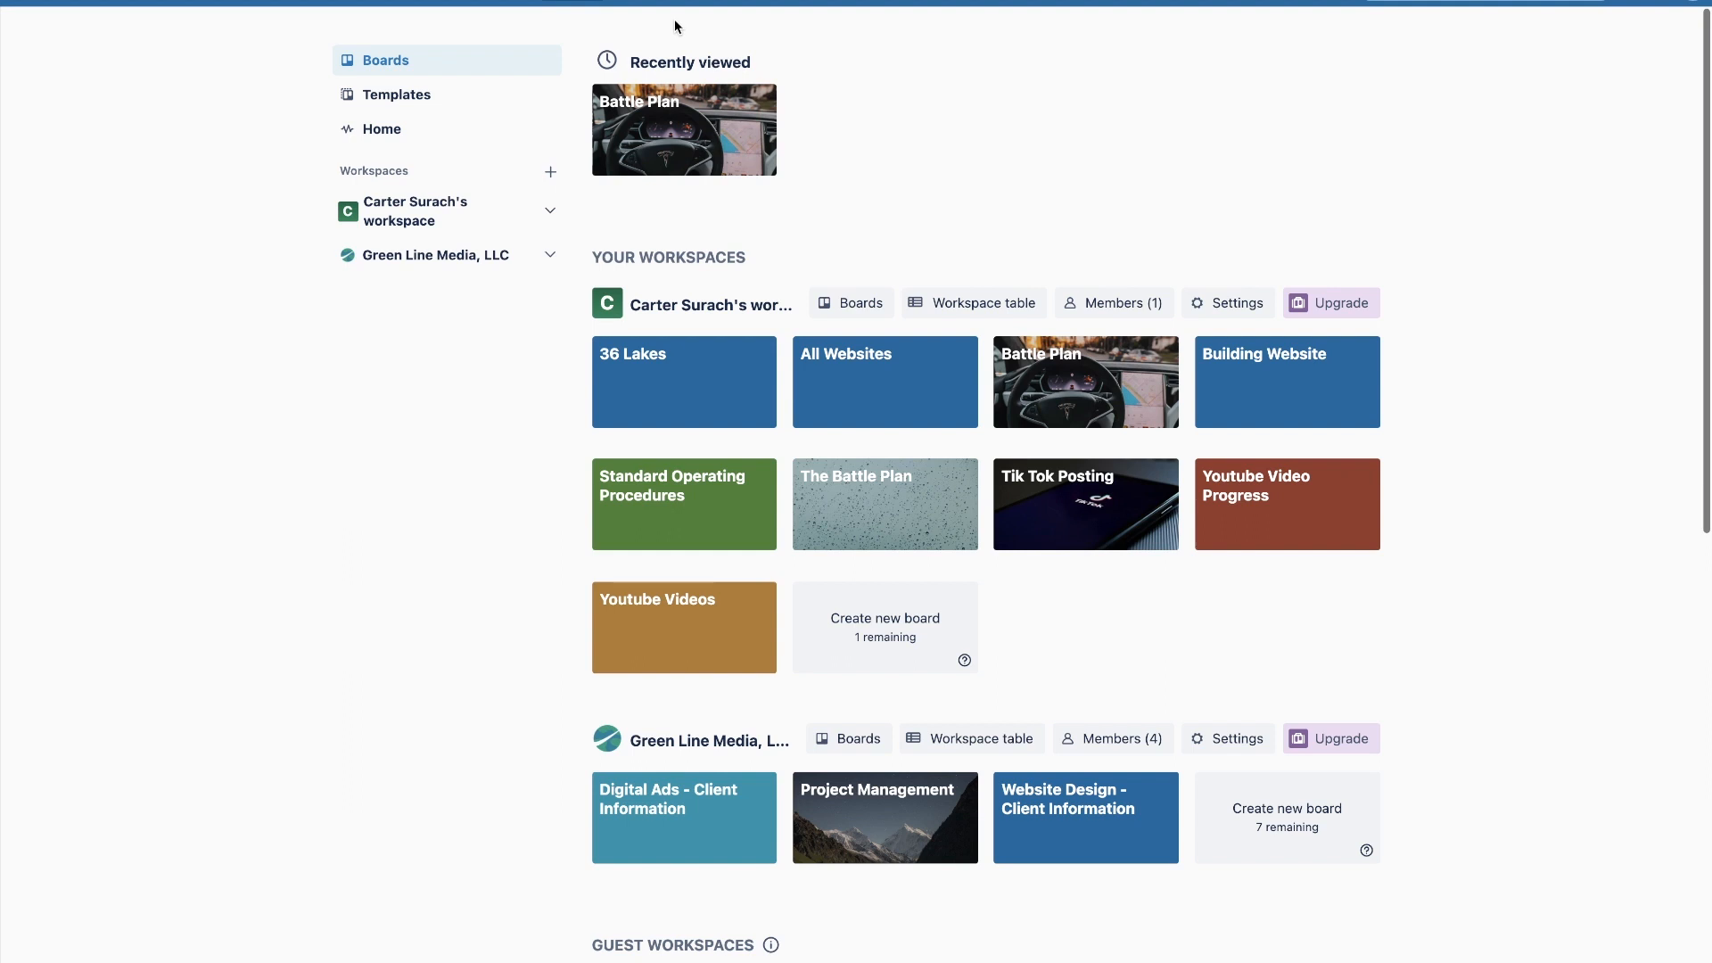
Step: Create a new board titled "Goals & Objectives 2022" in the personal workspace
{"action": "left_click", "coordinate": [580, 1]}
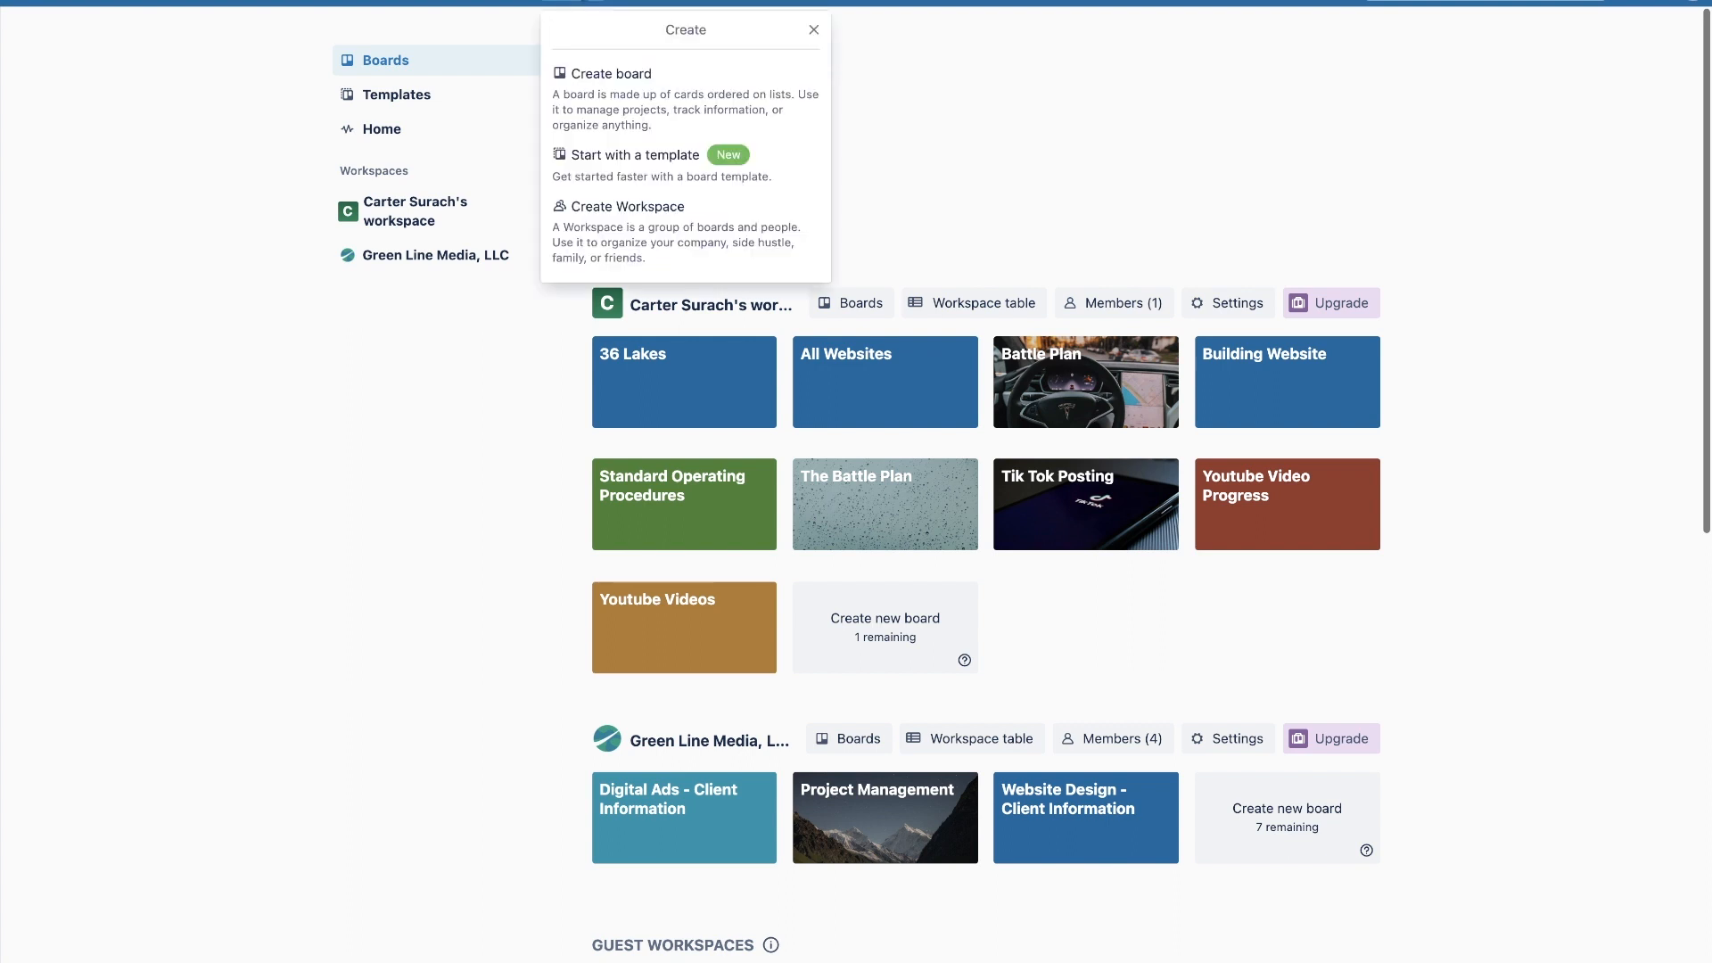
{"action": "left_click", "coordinate": [653, 93]}
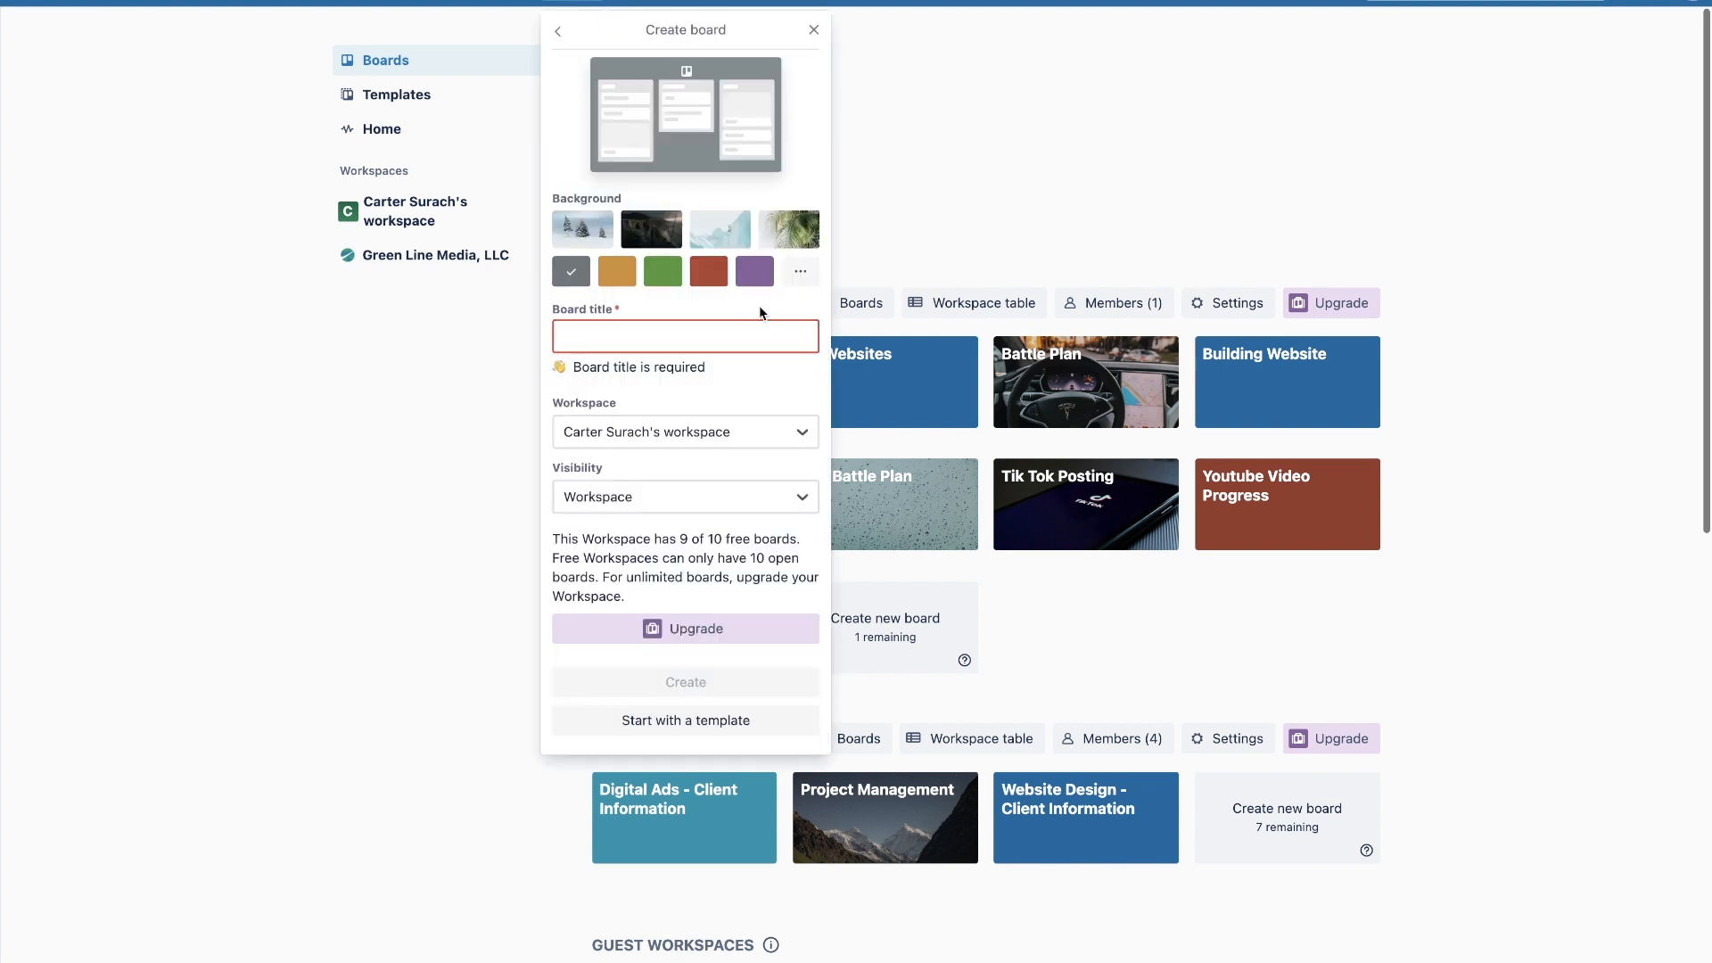
{"action": "type", "text": "Goals & O"}
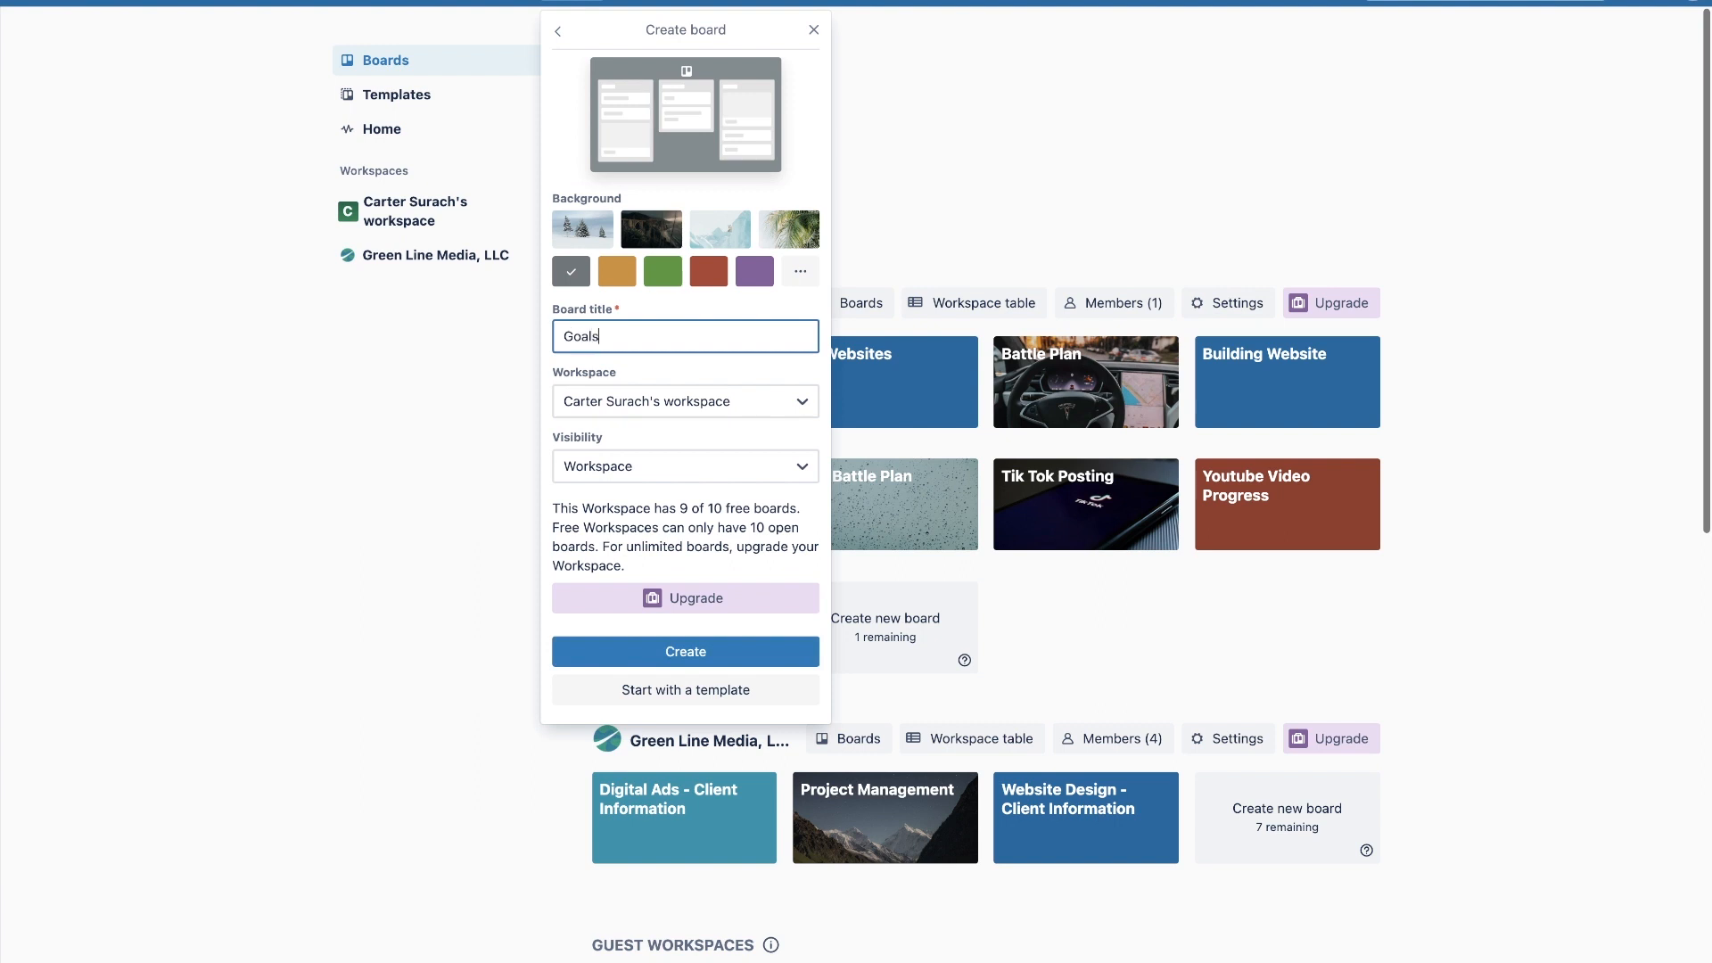
{"action": "type", "text": "bjectives 2022"}
{"action": "left_click", "coordinate": [689, 657]}
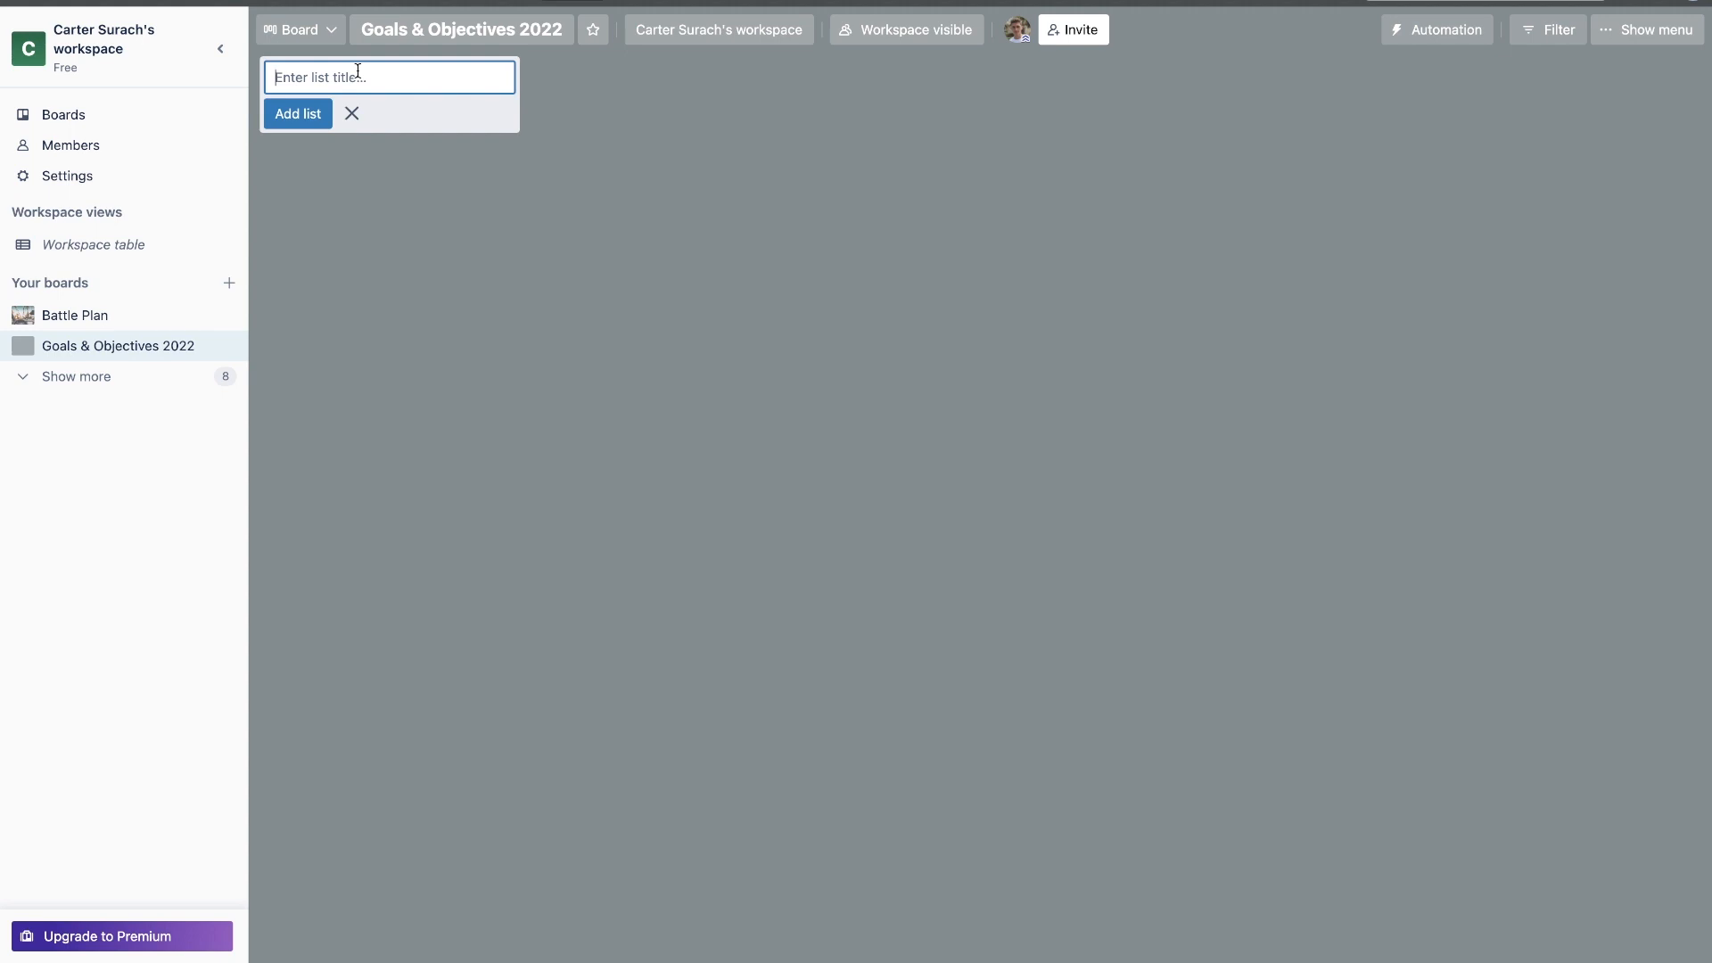
Step: Add a first list titled "2022 Goals" to the board
{"action": "type", "text": "@02"}
{"action": "key", "text": "BackSpace"}
{"action": "key", "text": "BackSpace"}
{"action": "key", "text": "BackSpace"}
{"action": "type", "text": "202"}
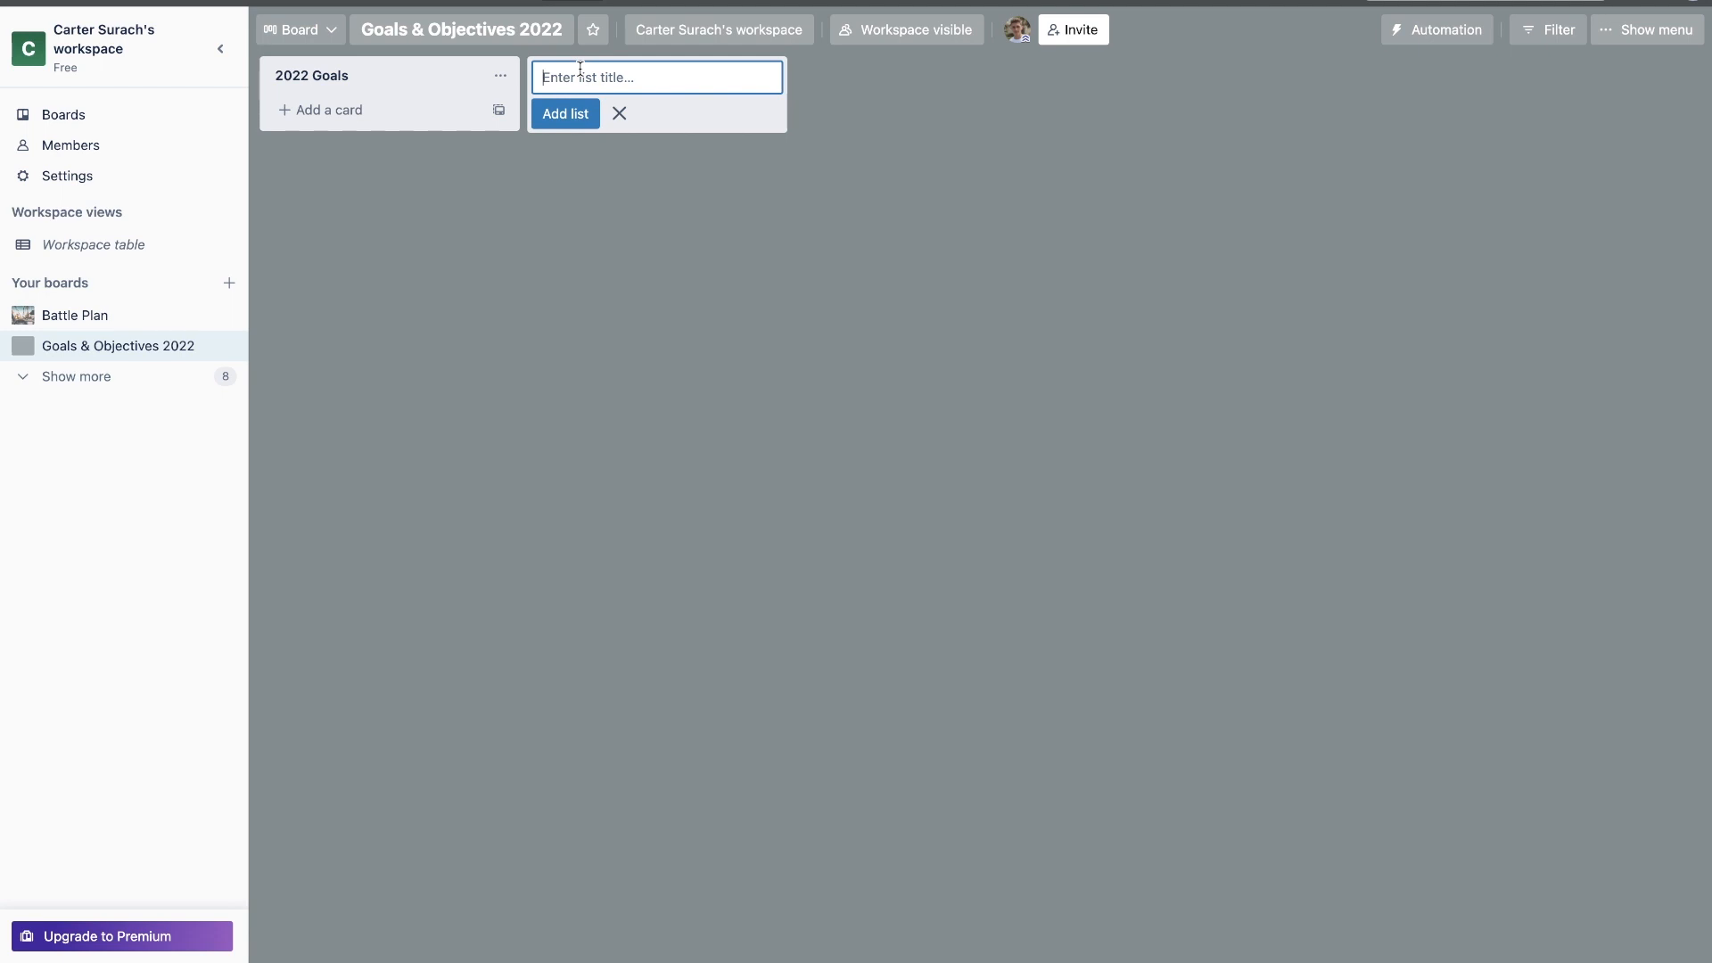
Step: Add five weekday lists titled Monday, Tuesday, Wednesday, Thursday and Friday after the 2022 Goals list
{"action": "type", "text": "Monday"}
{"action": "key", "text": "Return"}
{"action": "type", "text": "Tuesday"}
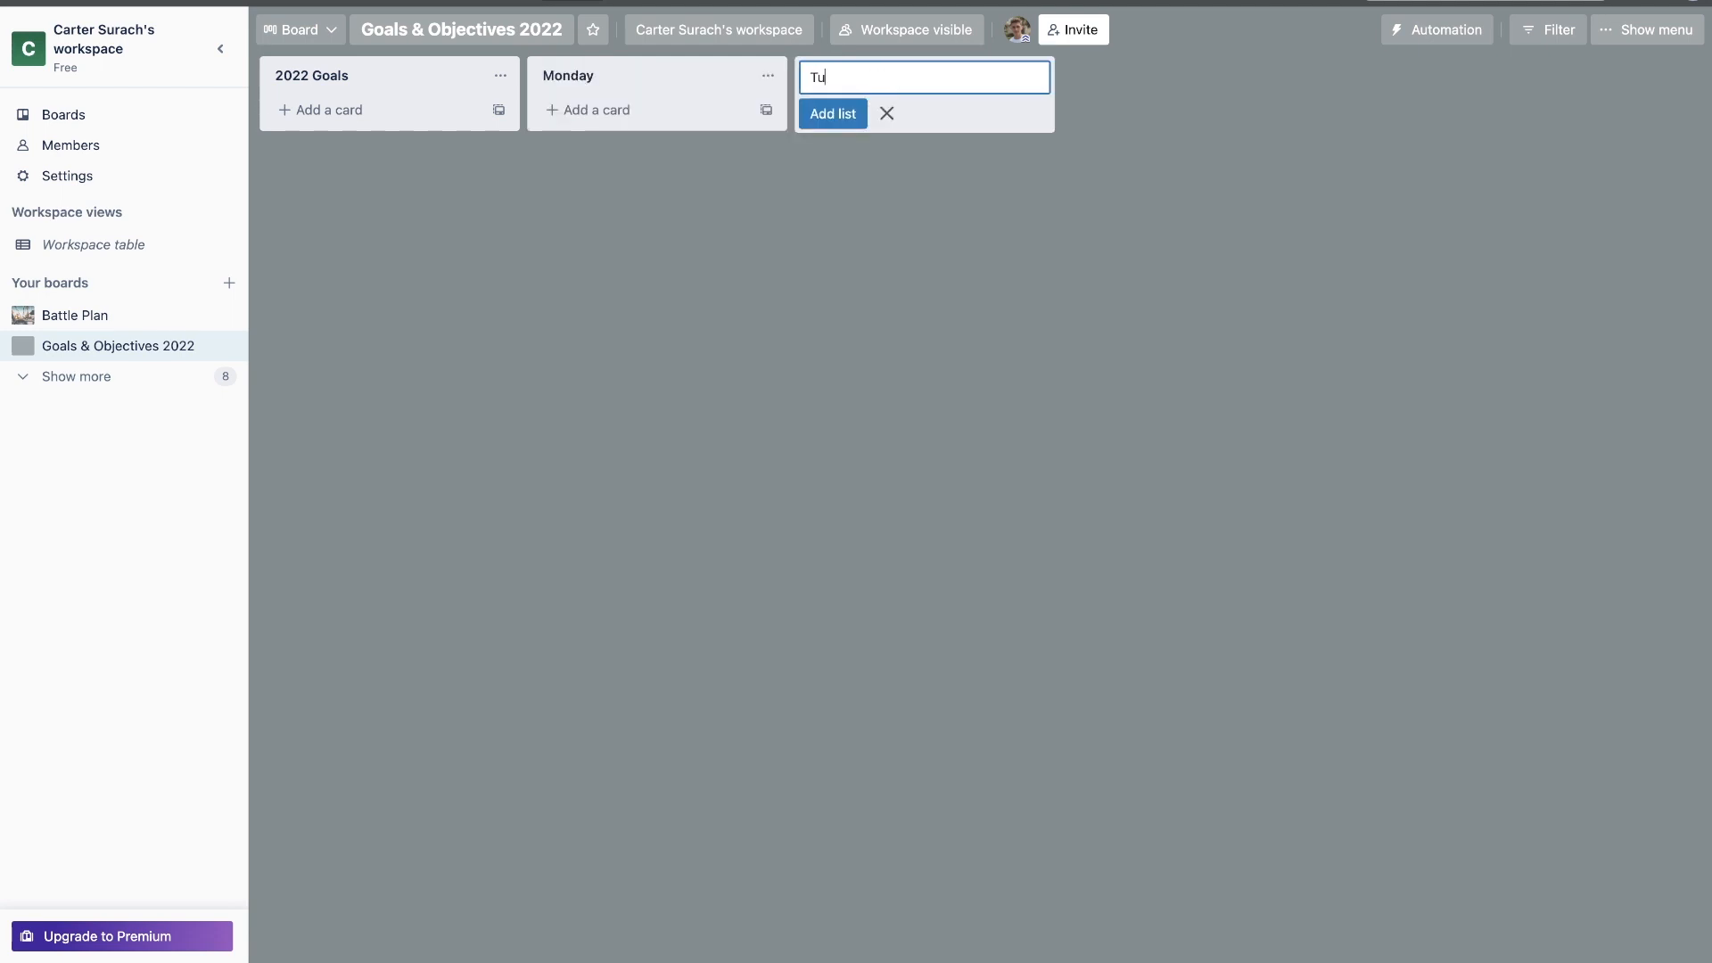
{"action": "key", "text": "Return"}
{"action": "type", "text": "Wee"}
{"action": "key", "text": "BackSpace"}
{"action": "type", "text": "dnesday"}
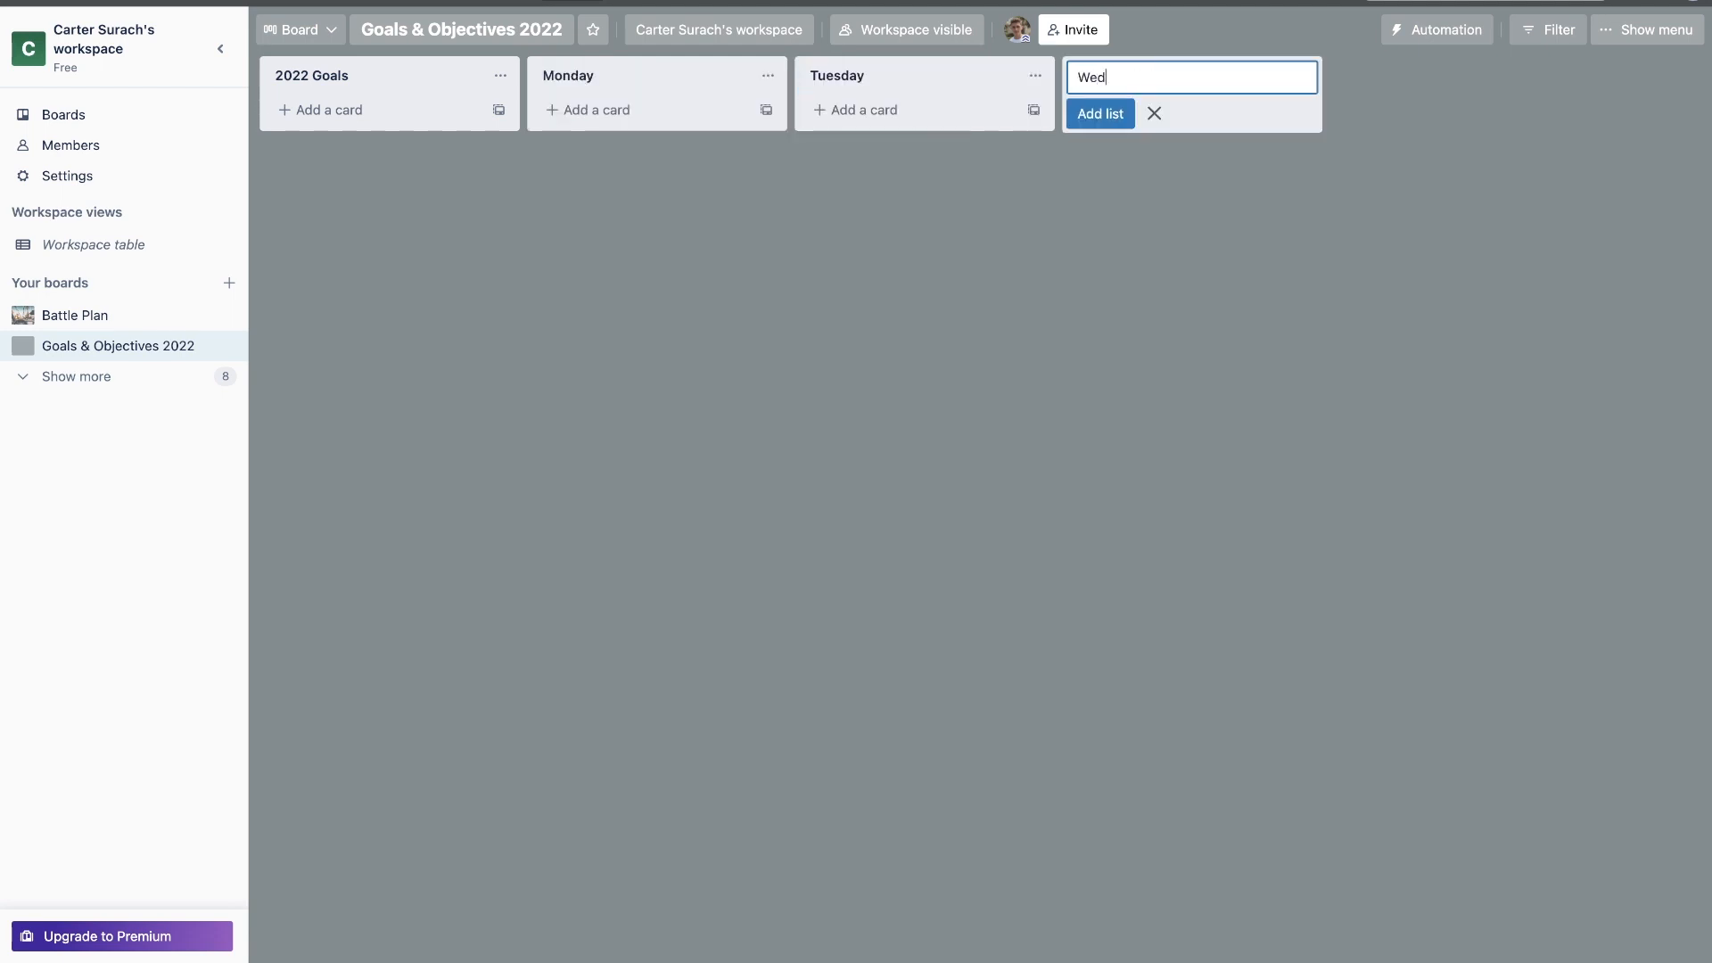
{"action": "key", "text": "Return"}
{"action": "type", "text": "Thursday"}
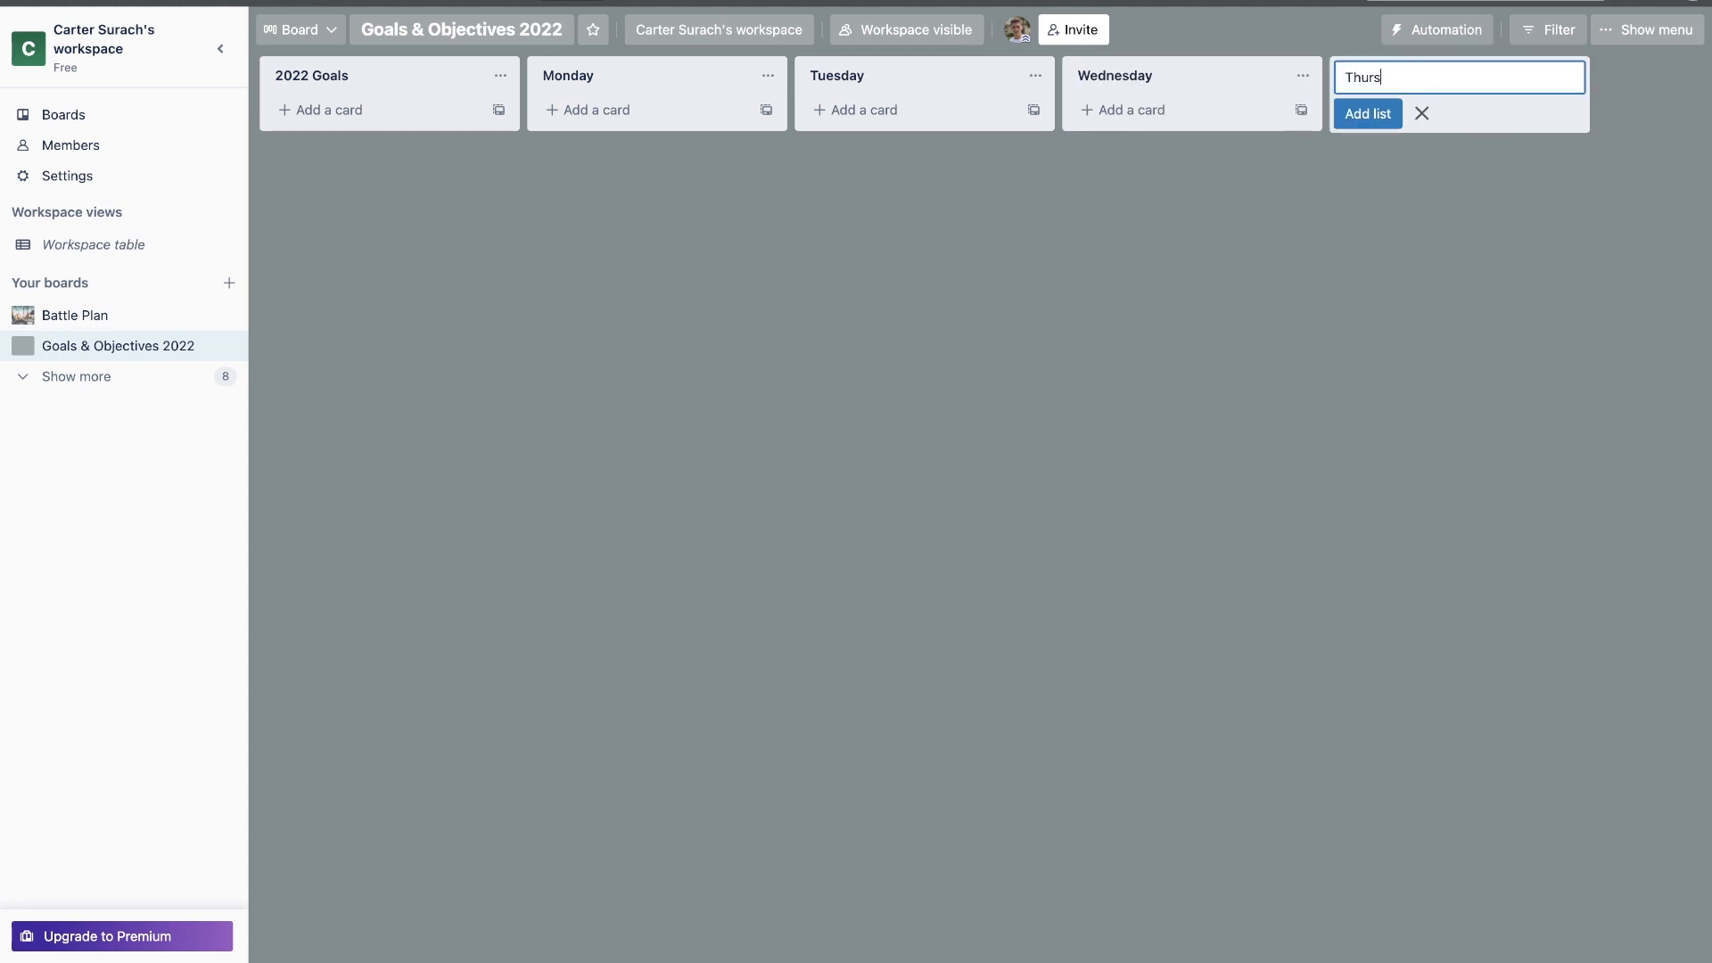
{"action": "key", "text": "Return"}
{"action": "type", "text": "Friday"}
{"action": "key", "text": "Return"}
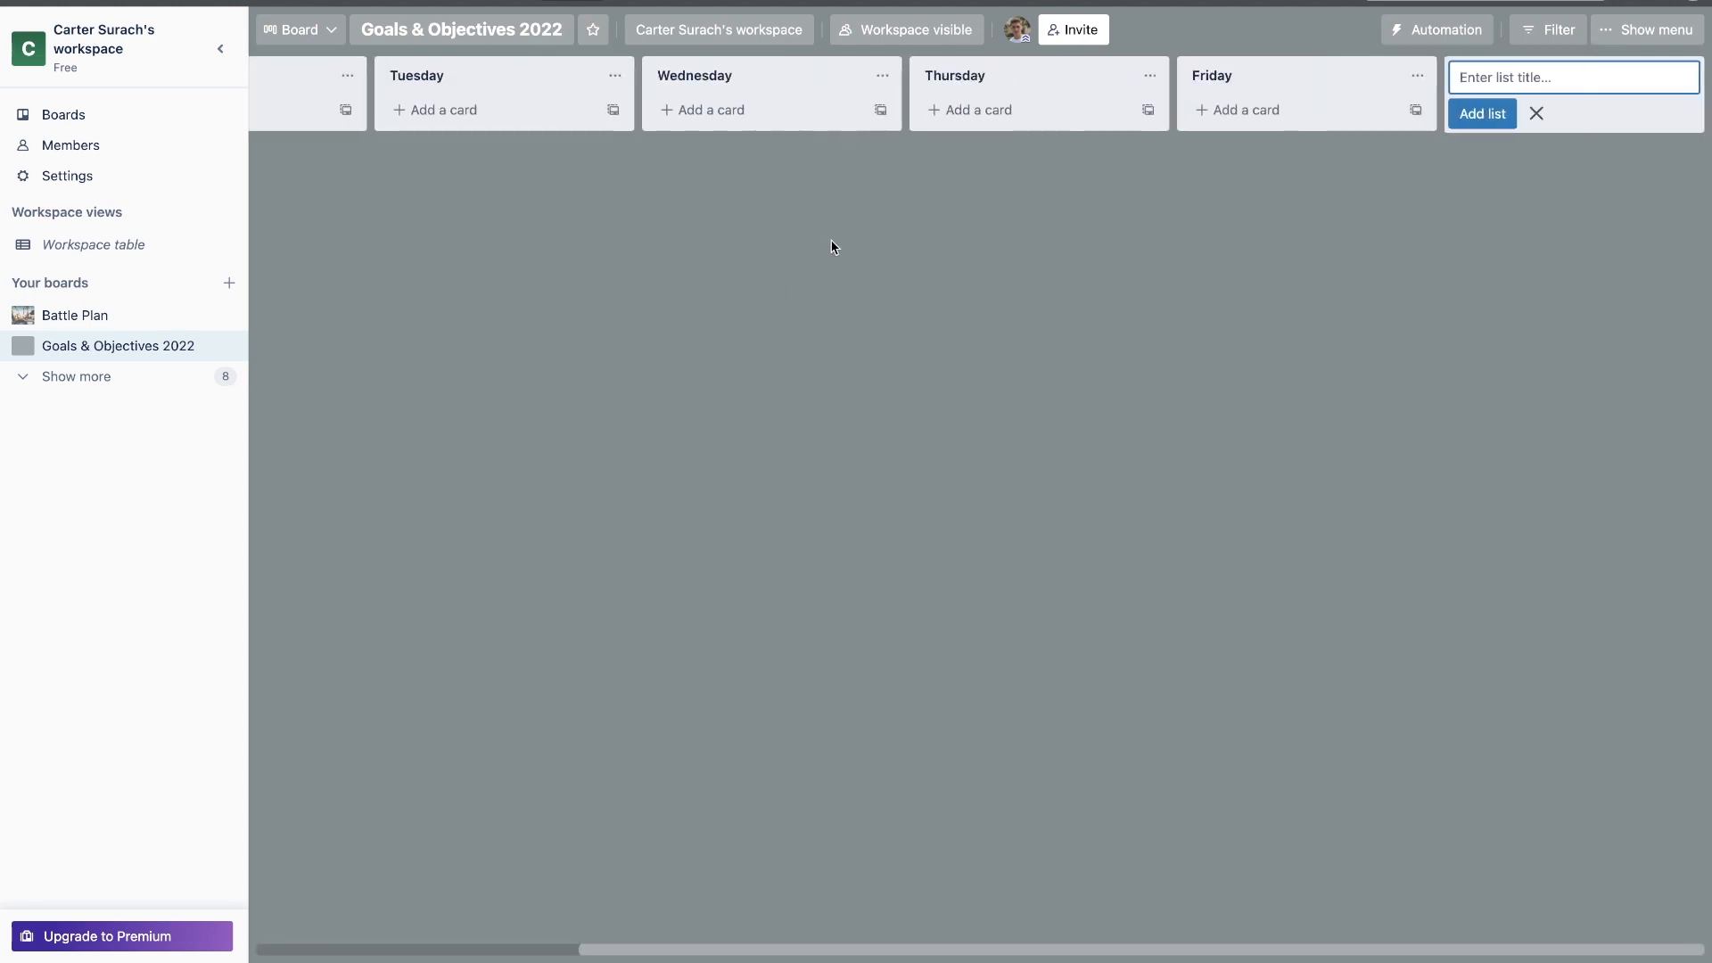
{"action": "scroll", "coordinate": [831, 241], "scroll_direction": "left", "scroll_amount": 5}
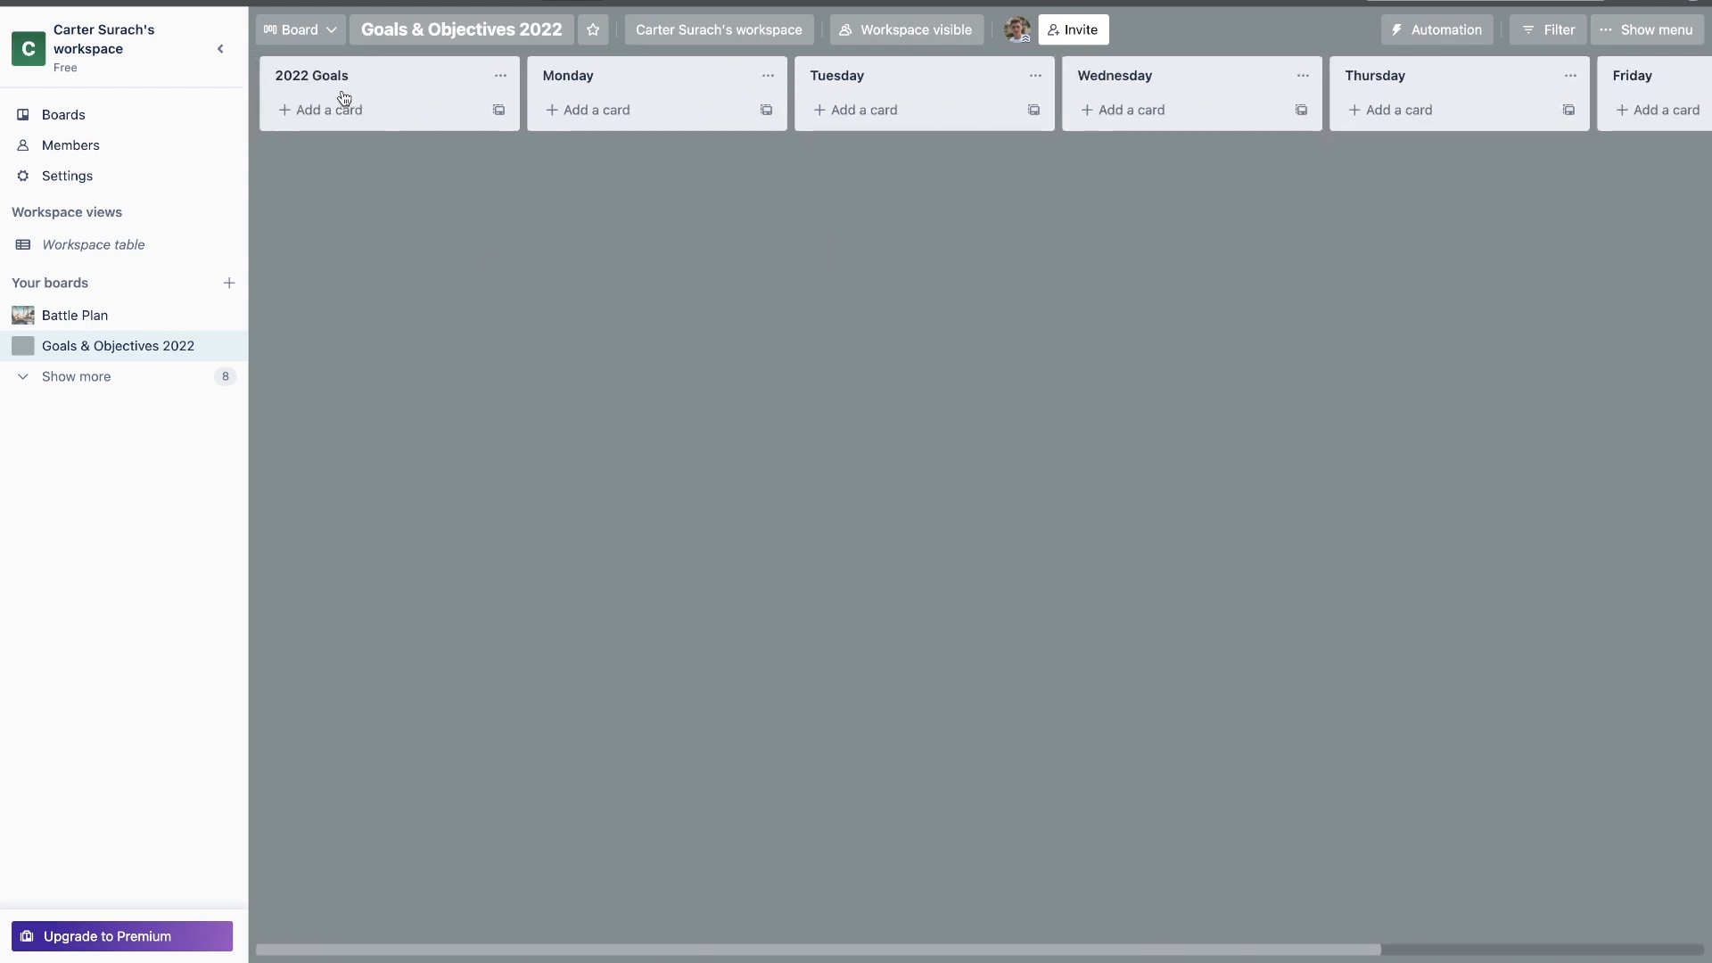
{"action": "scroll", "coordinate": [344, 98], "scroll_direction": "right", "scroll_amount": 5}
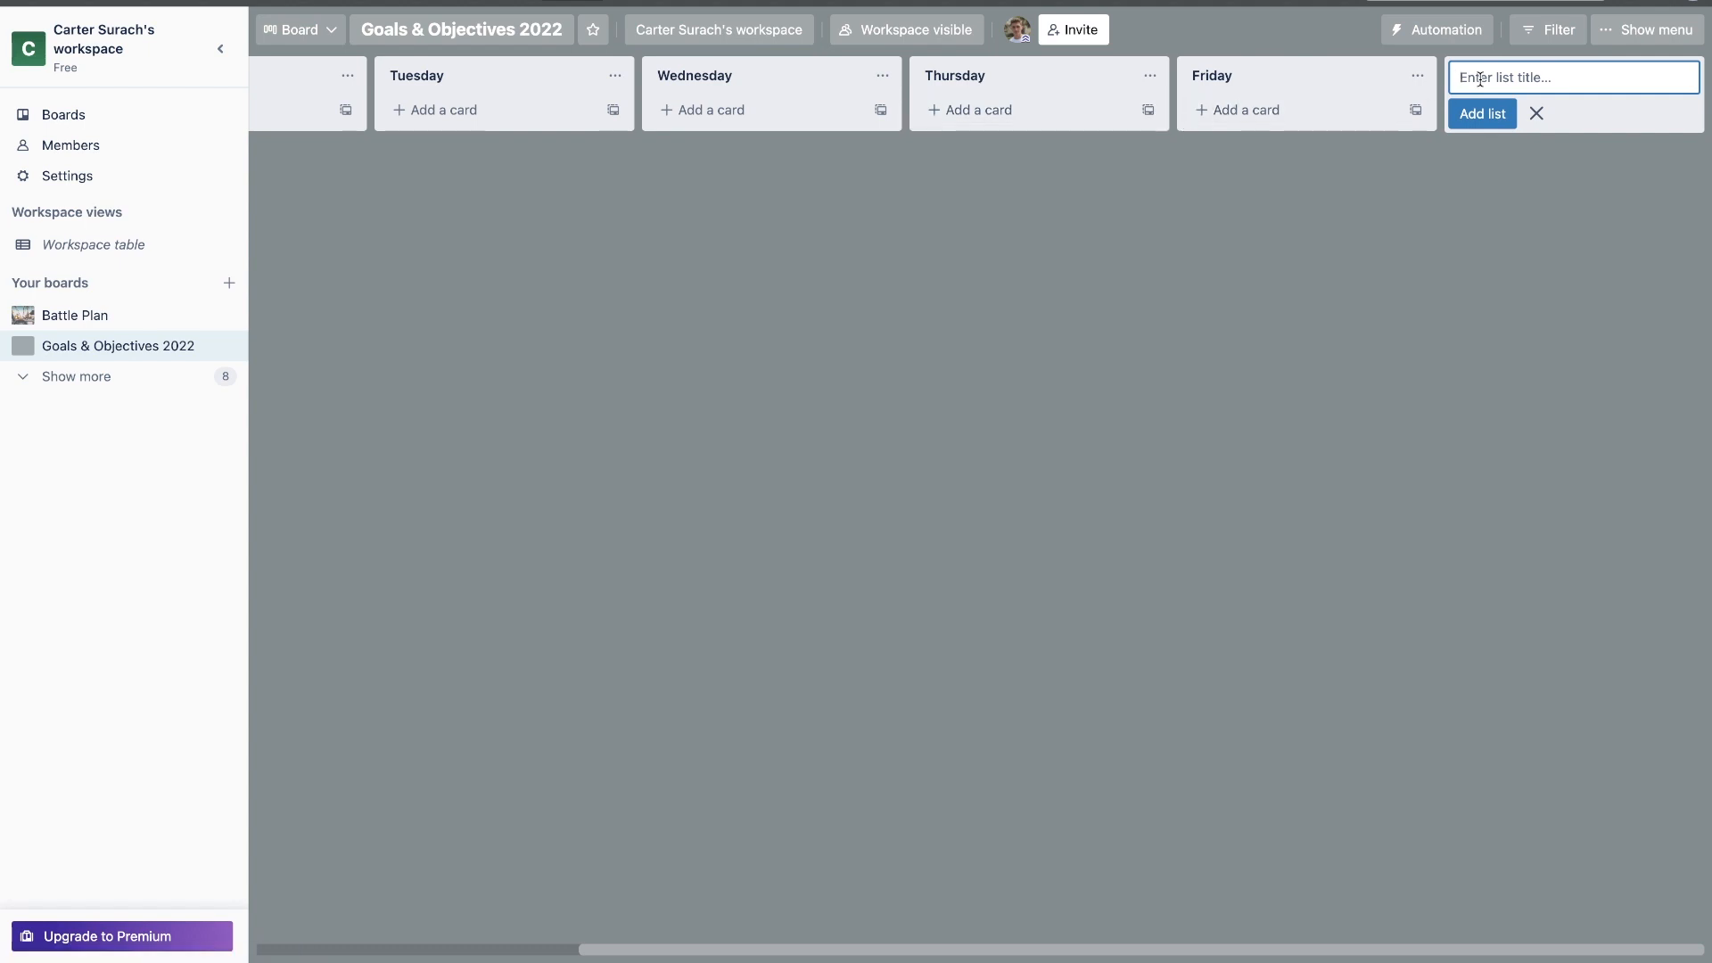
{"action": "type", "text": "Saturday & Sunday"}
{"action": "left_click_drag", "start_coordinate": [1625, 79], "coordinate": [1338, 87]}
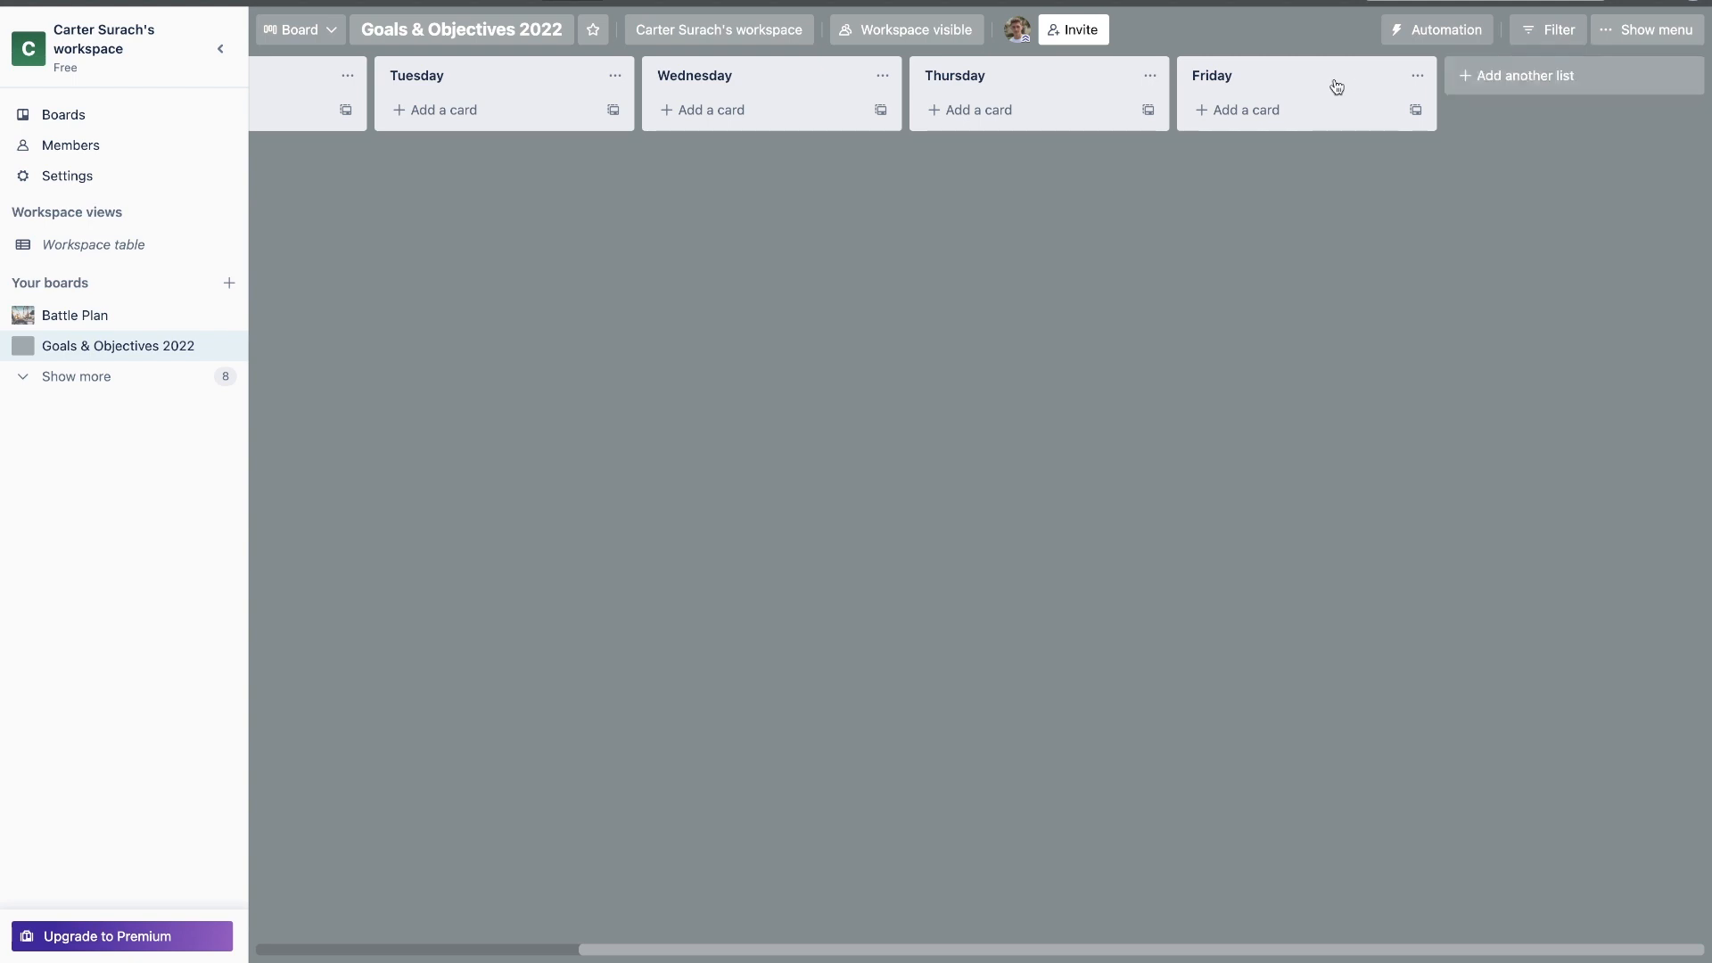
Step: Add a list titled "Weekend" after Friday and archive it again
{"action": "left_click", "coordinate": [1537, 84]}
{"action": "type", "text": "Weekend"}
{"action": "key", "text": "Return"}
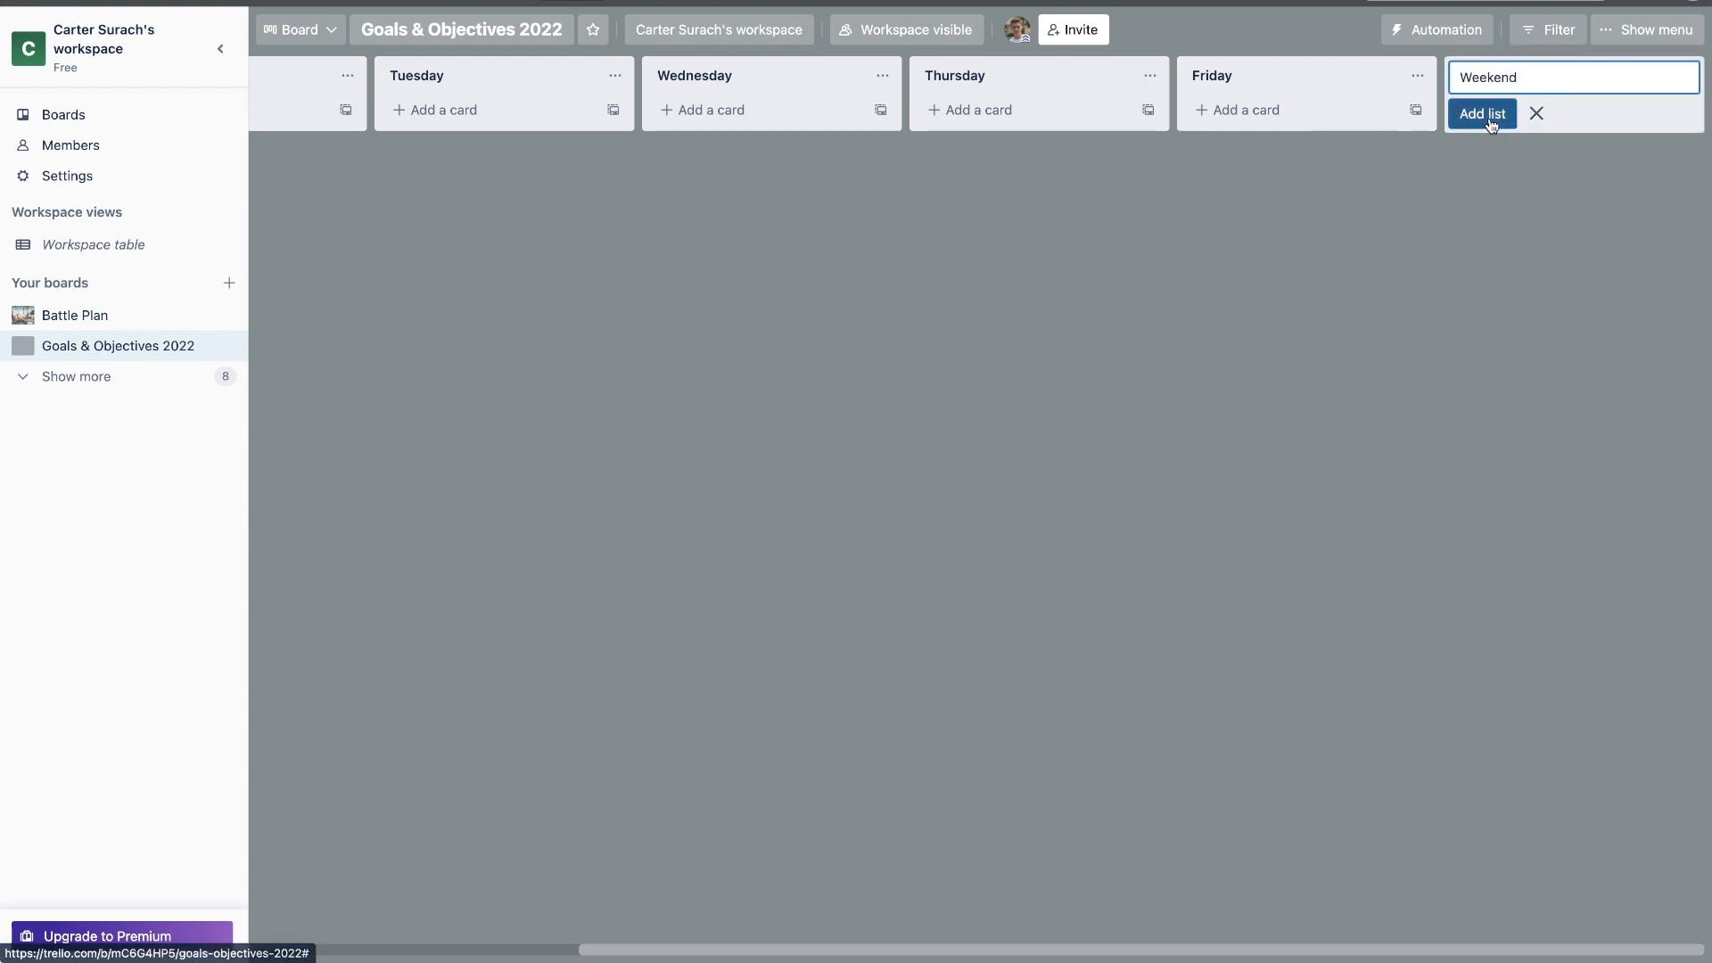
{"action": "left_click", "coordinate": [1417, 75]}
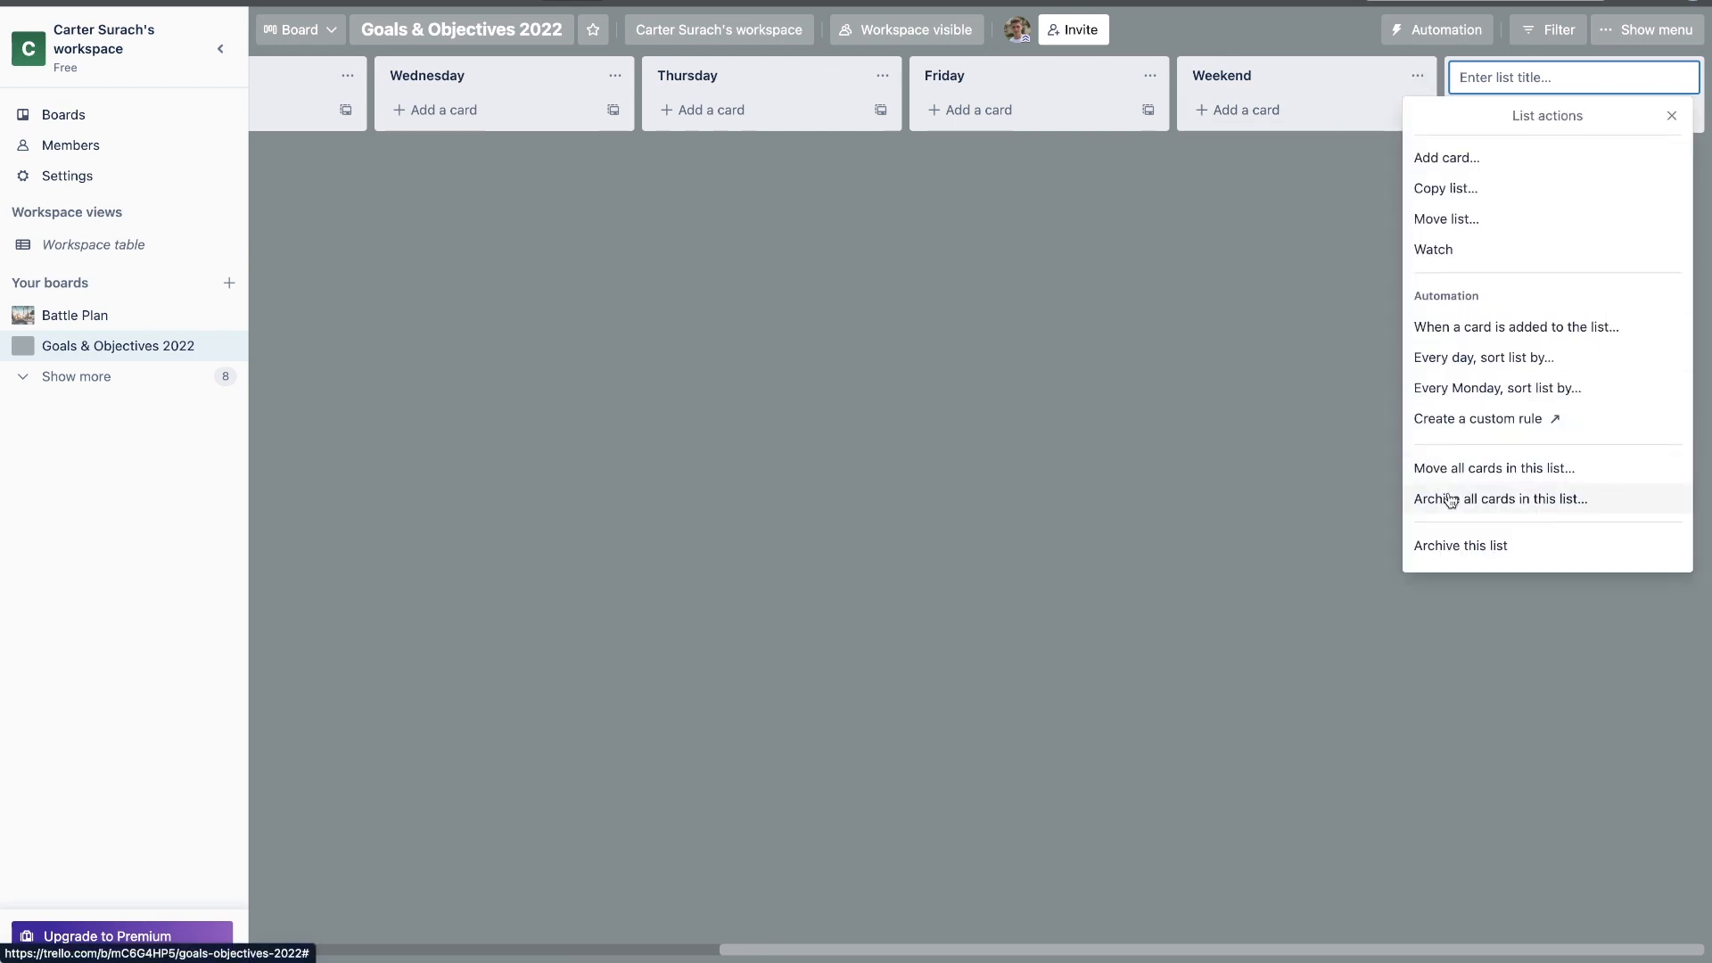
{"action": "left_click", "coordinate": [1462, 546]}
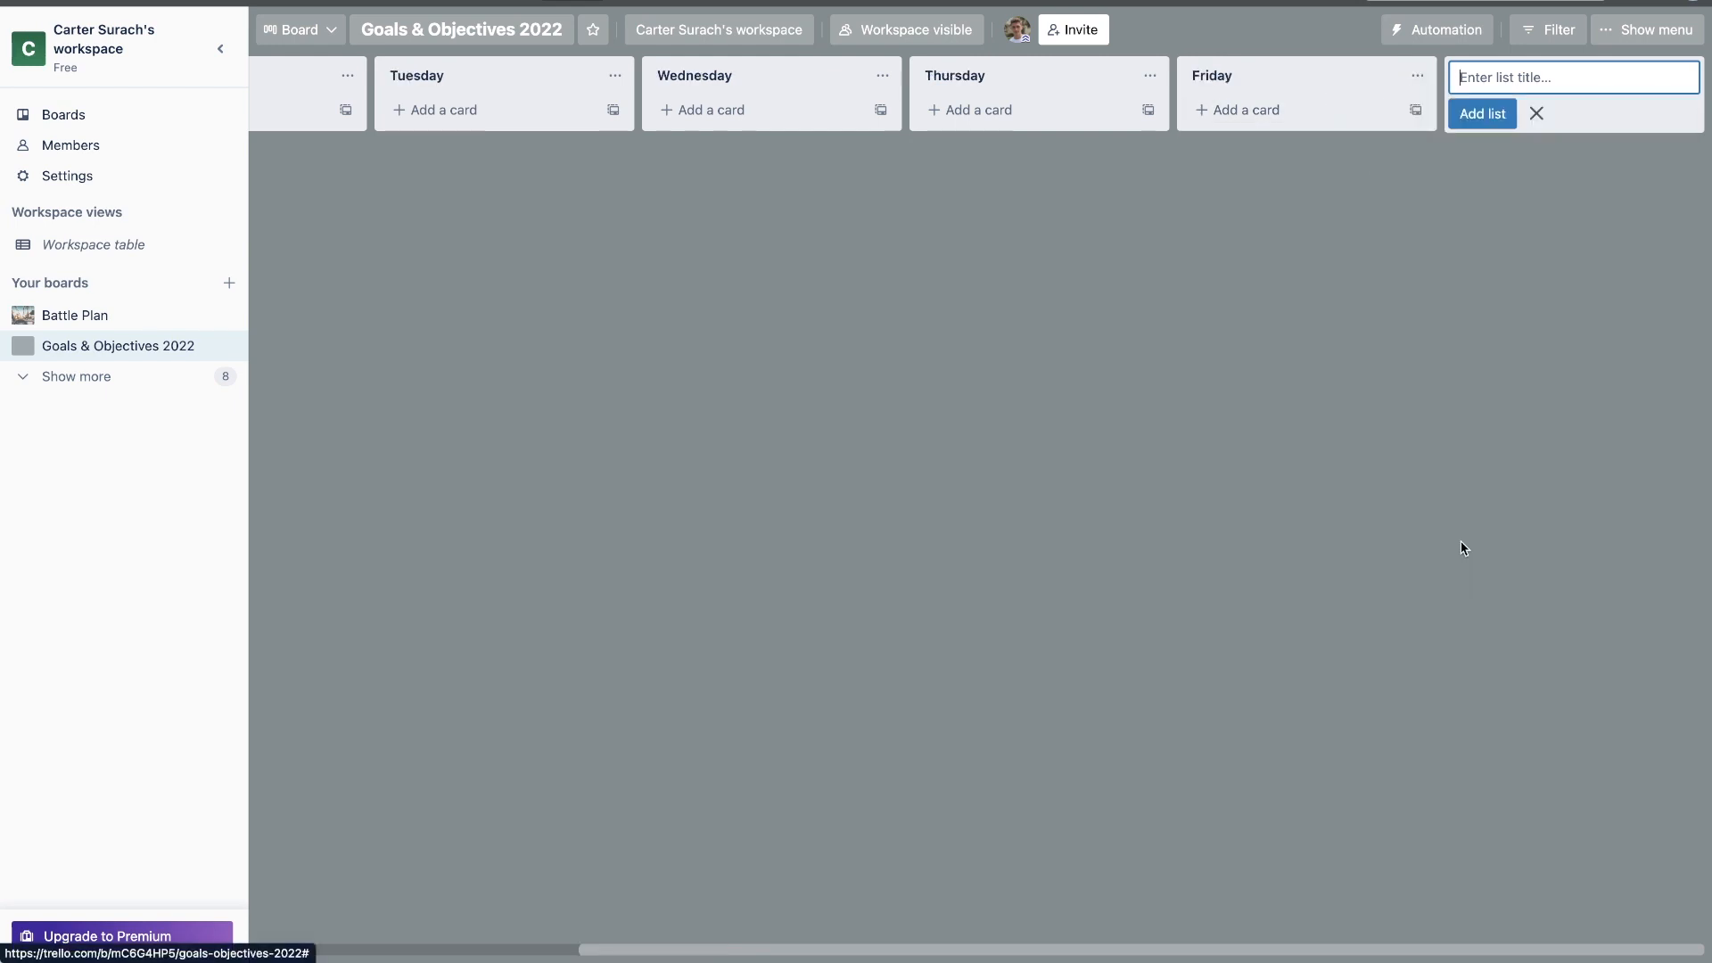
Step: Add the card "Hit $150k Revenue for Humways" to the 2022 Goals list and look at its details
{"action": "scroll", "coordinate": [1351, 293], "scroll_direction": "left", "scroll_amount": 3}
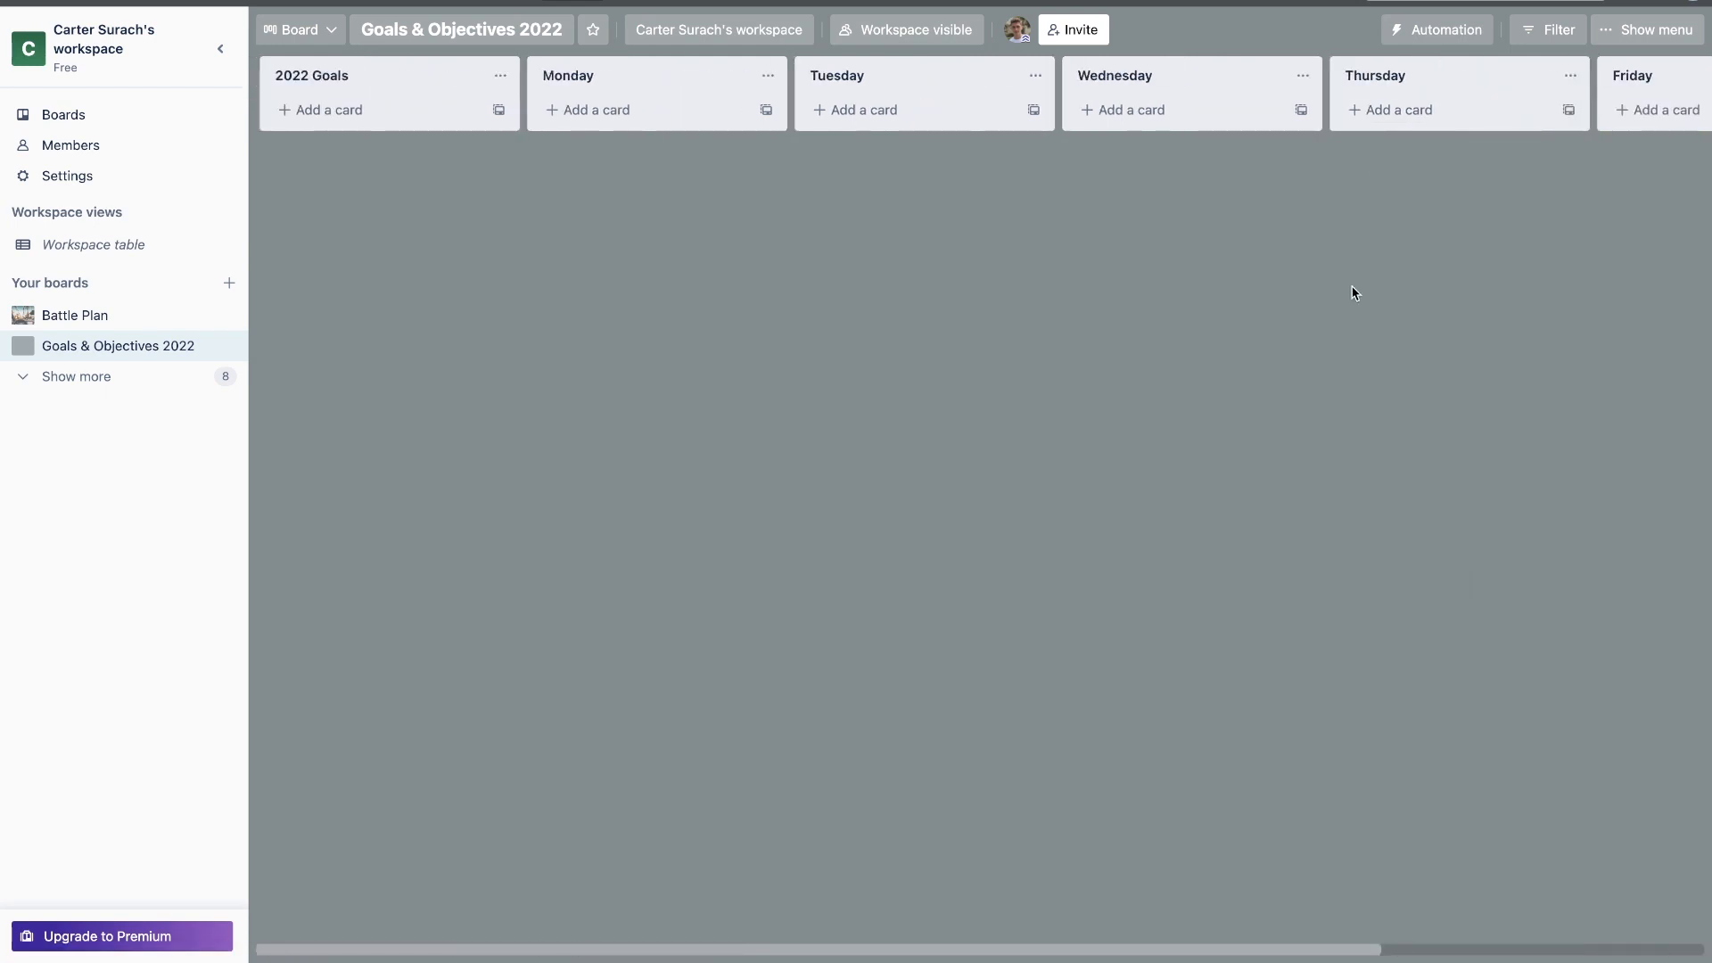
{"action": "left_click", "coordinate": [350, 113]}
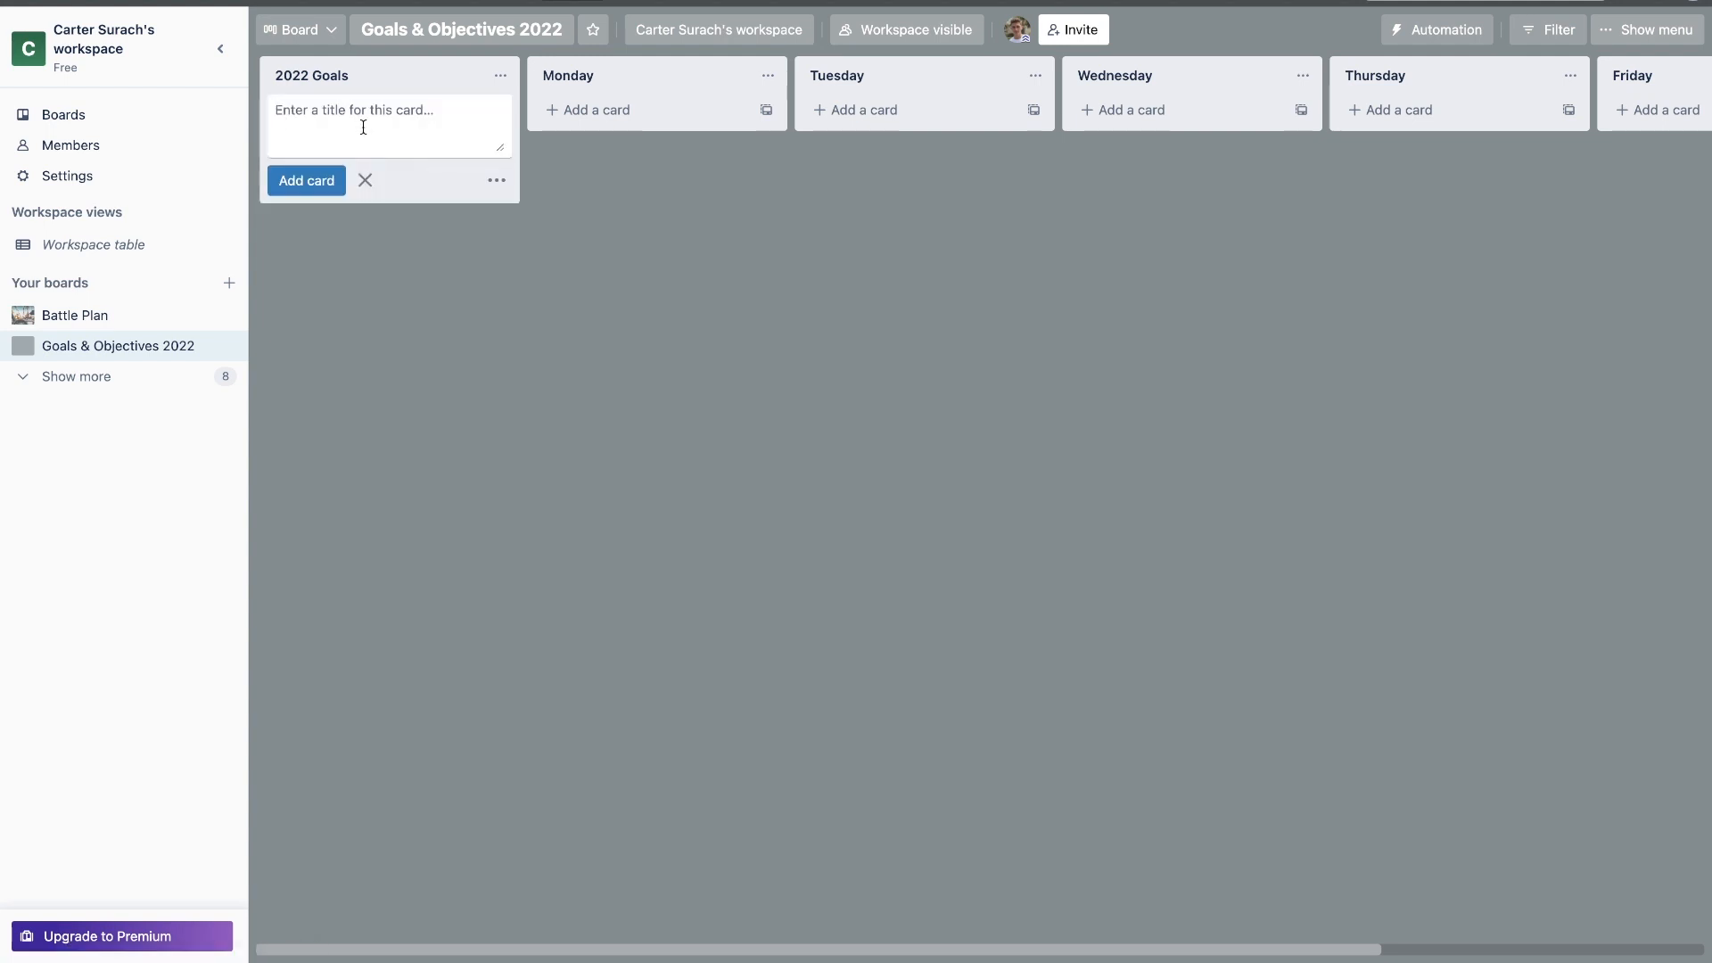
{"action": "type", "text": "Hit $150k Revenue for Humways"}
{"action": "left_click", "coordinate": [304, 181]}
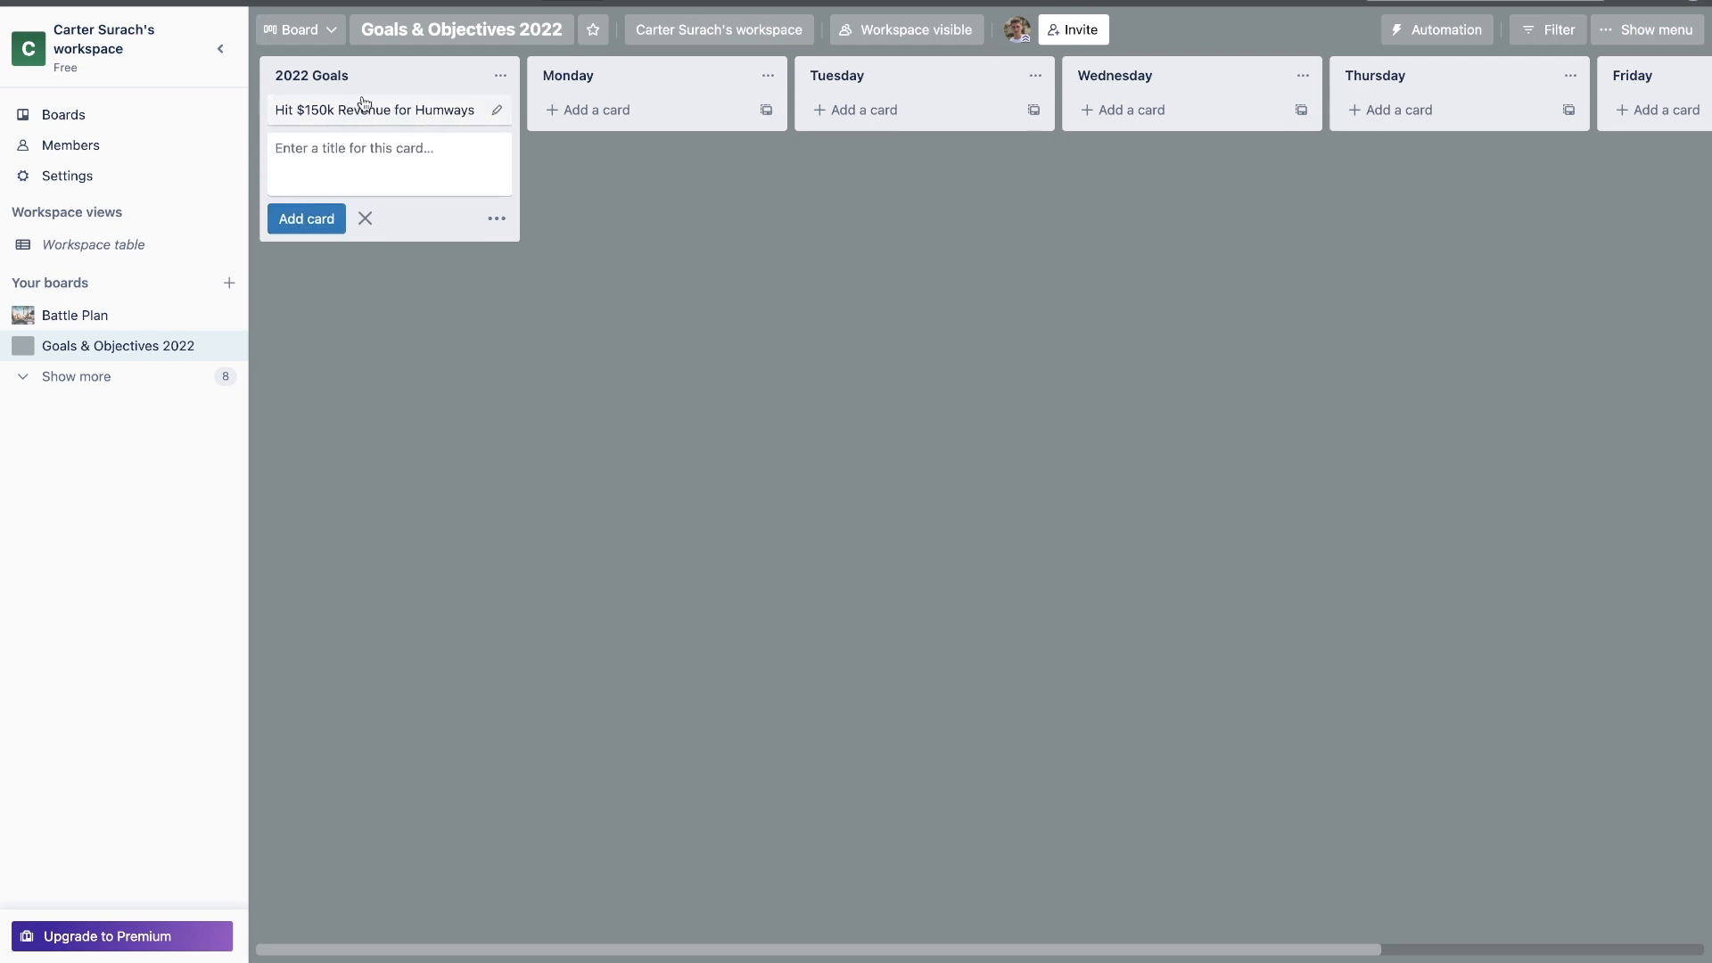
{"action": "left_click", "coordinate": [340, 114]}
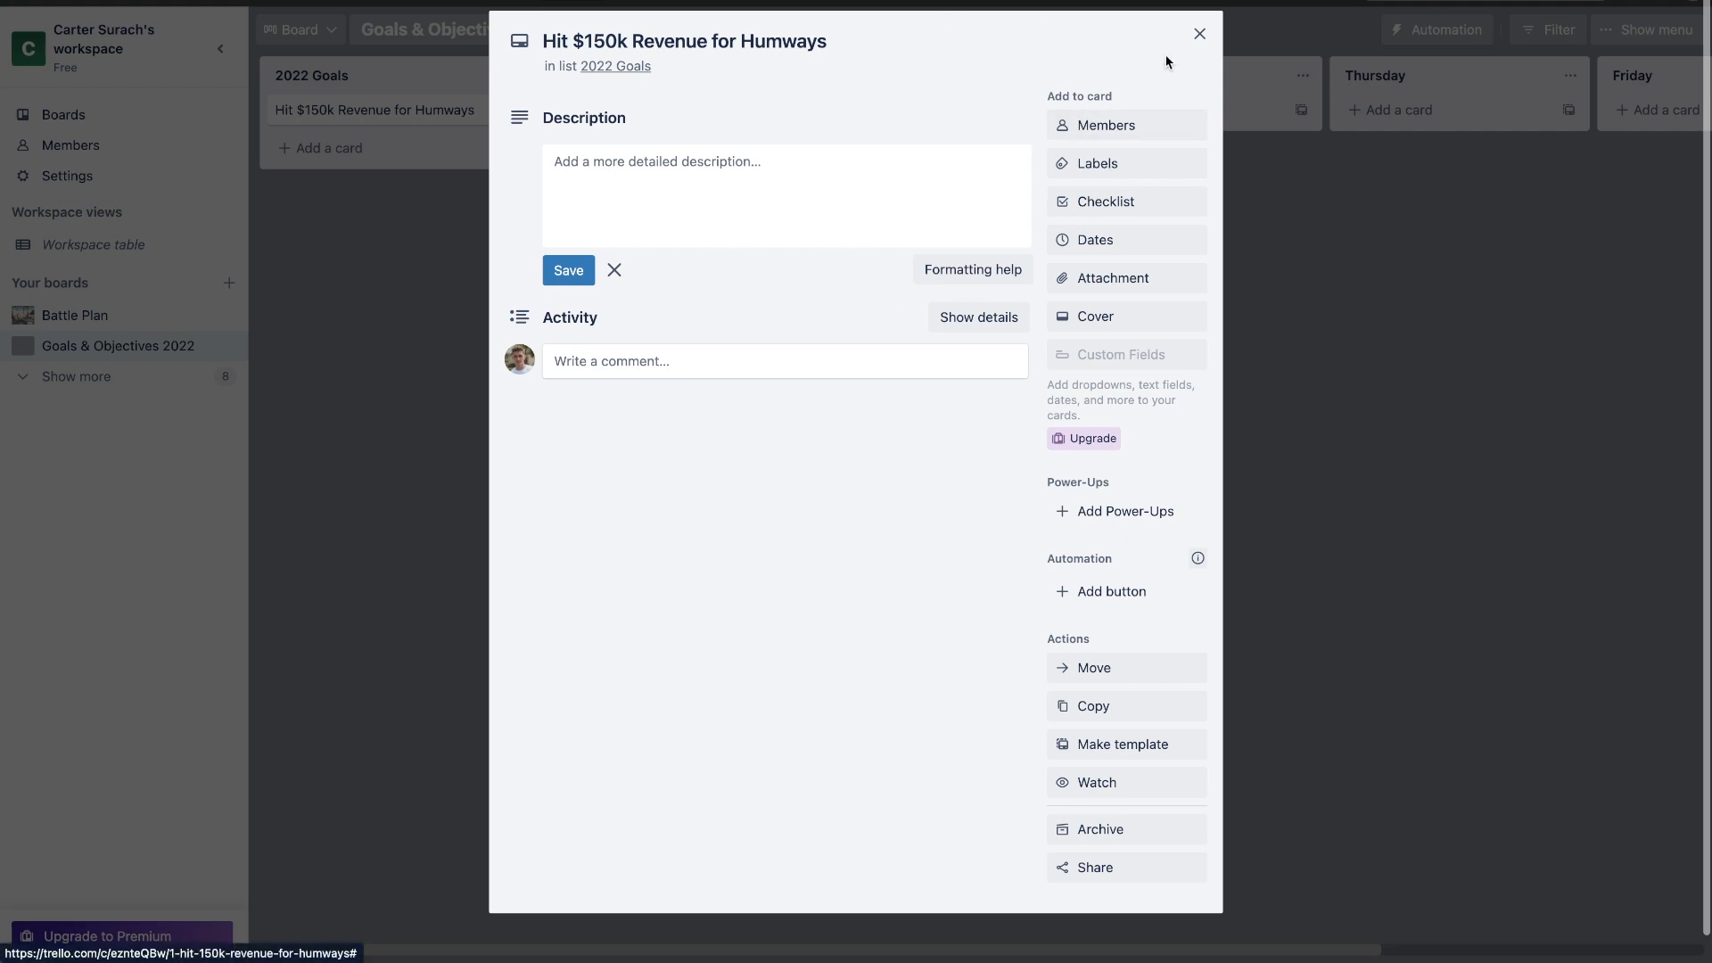
{"action": "left_click", "coordinate": [1199, 33]}
Step: Add the card "Become more mindful and relaxed" to the 2022 Goals list
{"action": "left_click", "coordinate": [375, 153]}
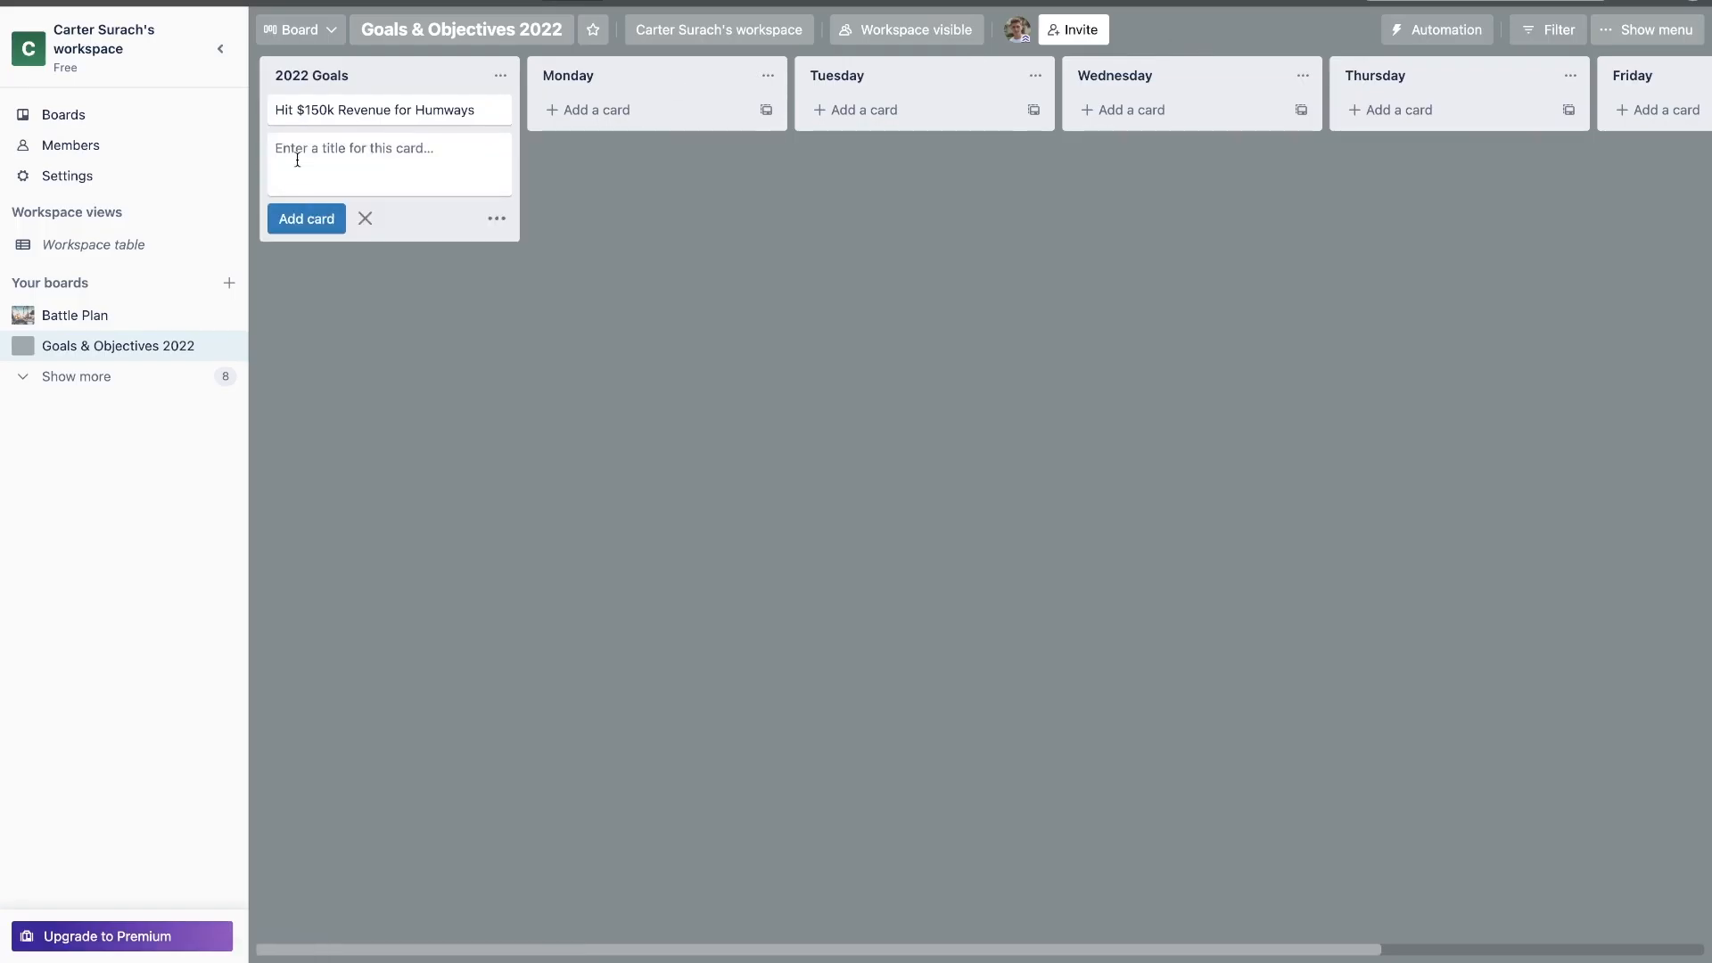
{"action": "type", "text": "Become more mindful and relaxed"}
{"action": "left_click", "coordinate": [298, 221]}
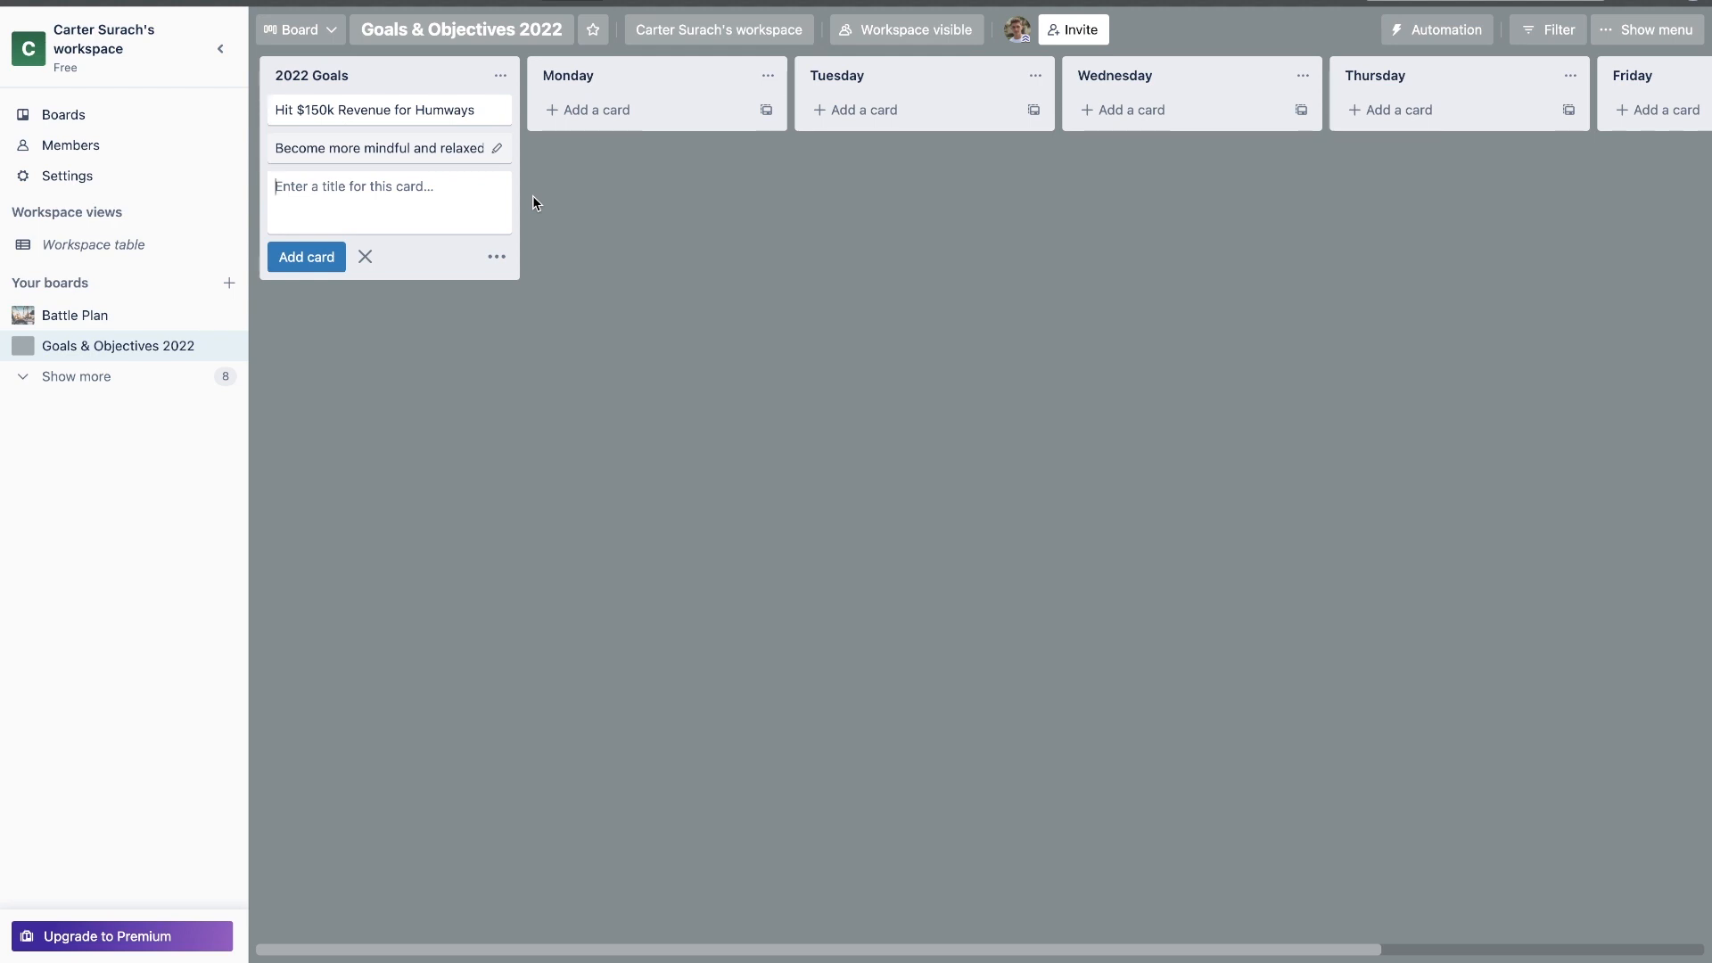
Step: Add the cards "Get consistent on my workout routine" and "Grow the youtube channel at least 2x" to the 2022 Goals list
{"action": "type", "text": "Get consistent on my "}
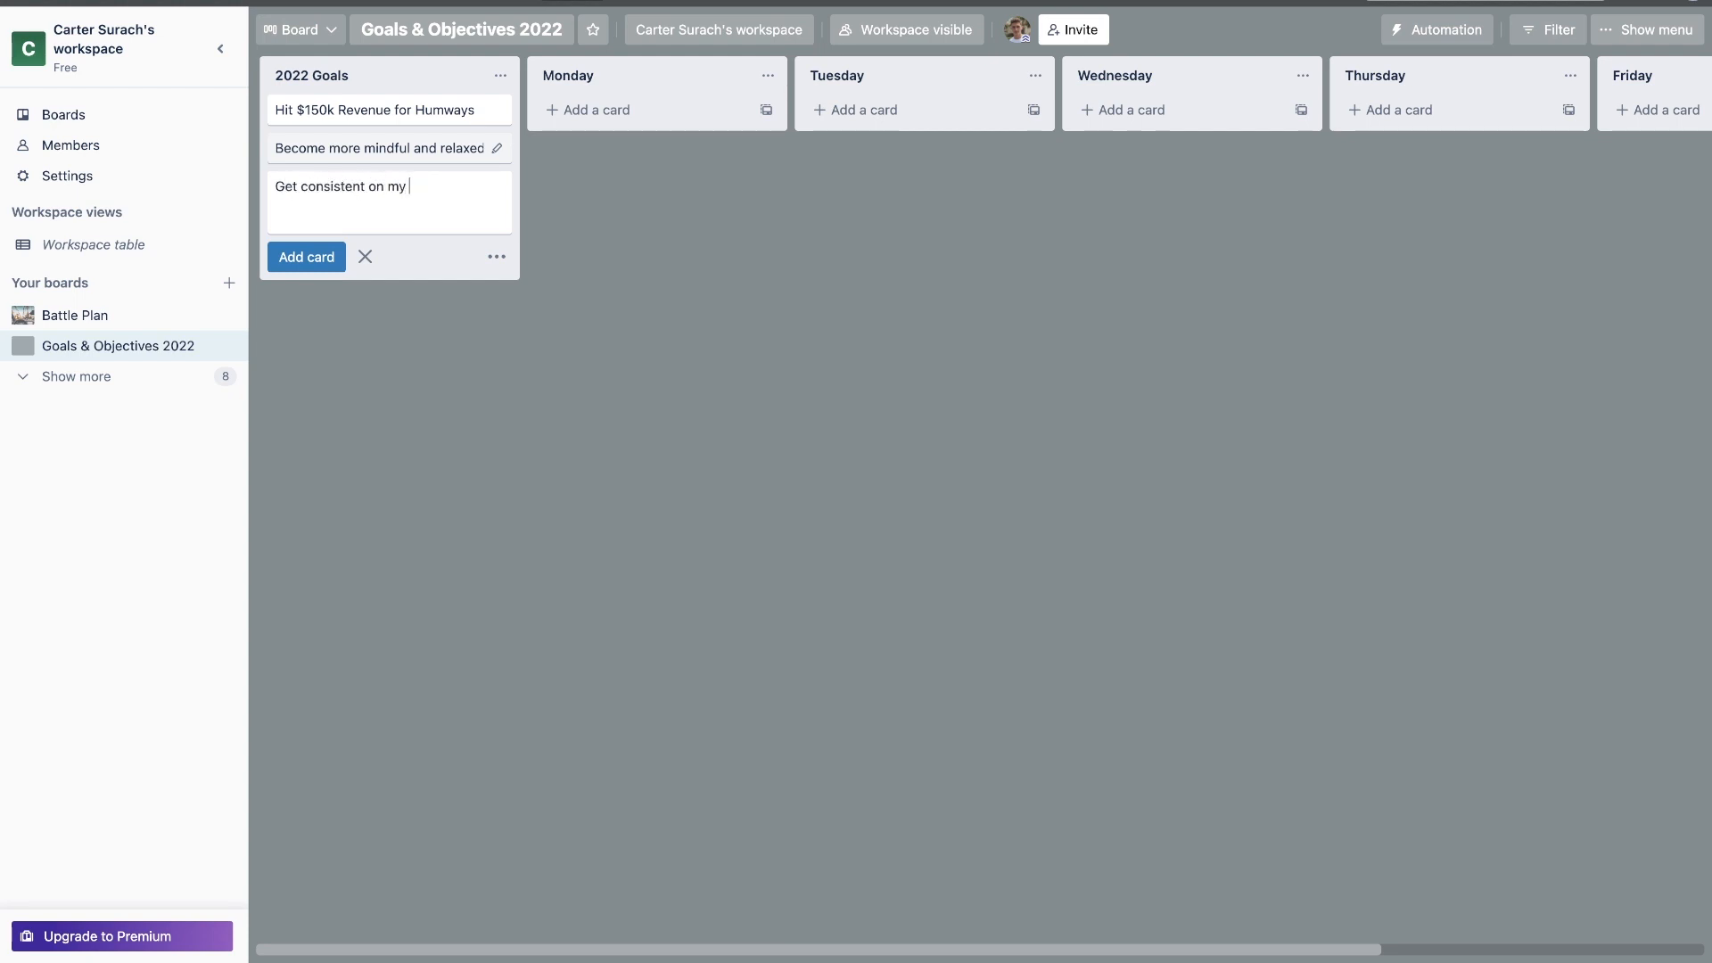
{"action": "type", "text": "workout routine"}
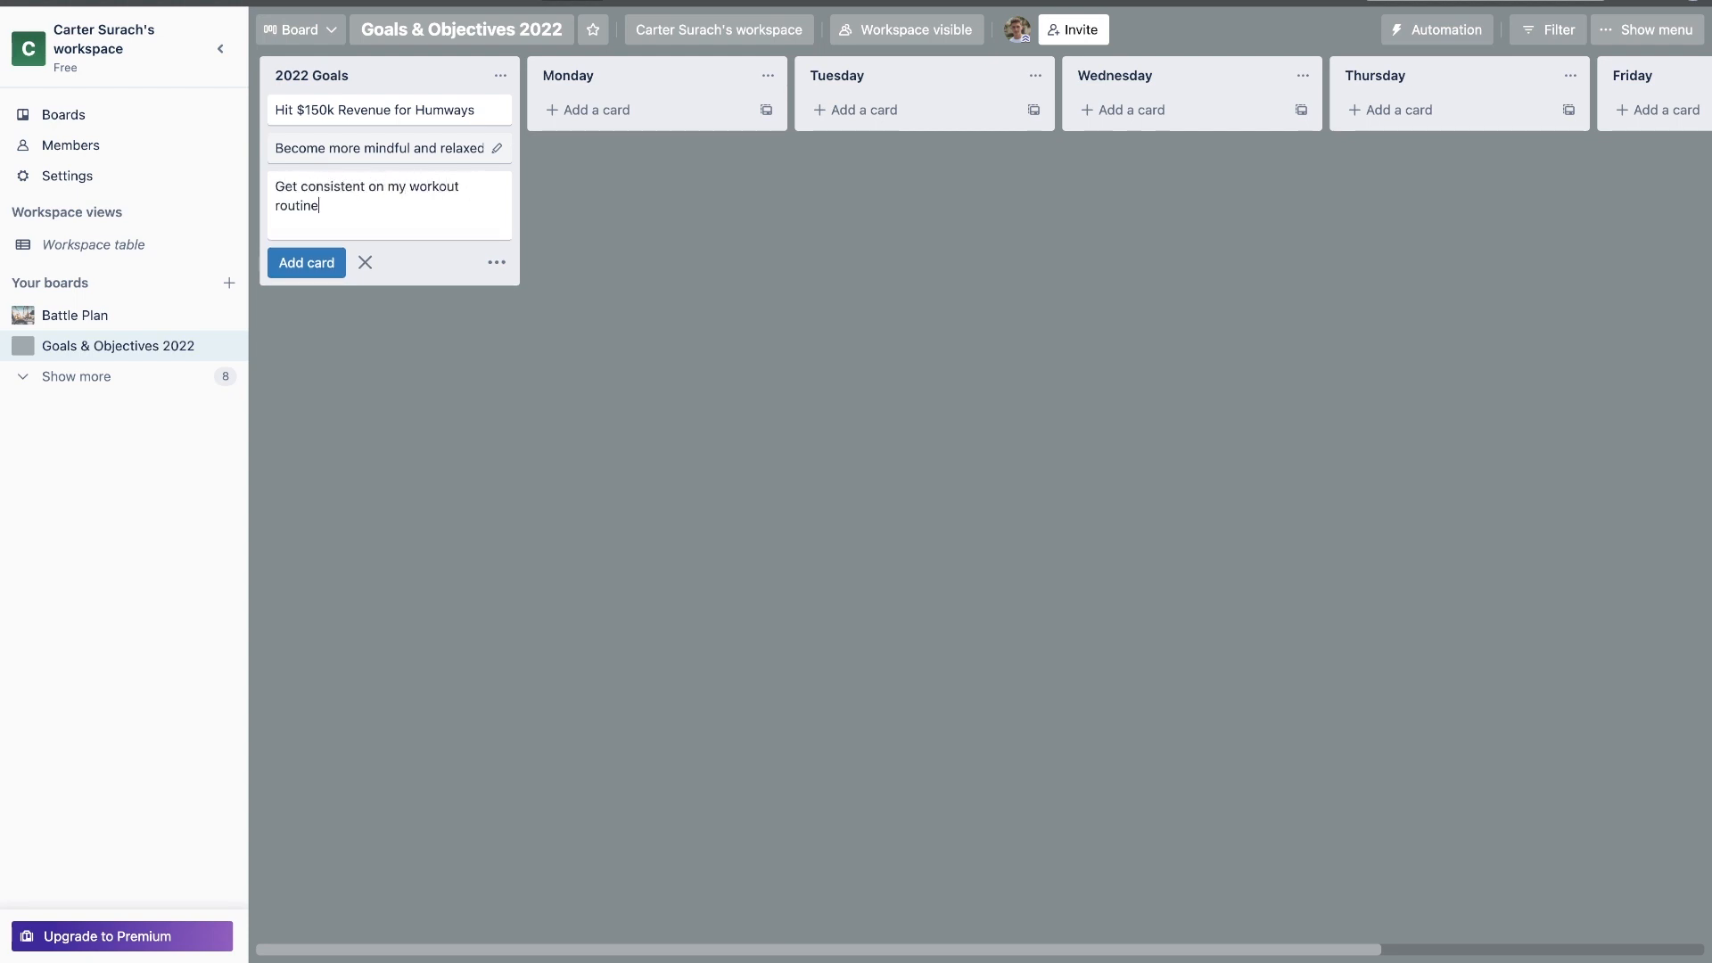
{"action": "key", "text": "Return"}
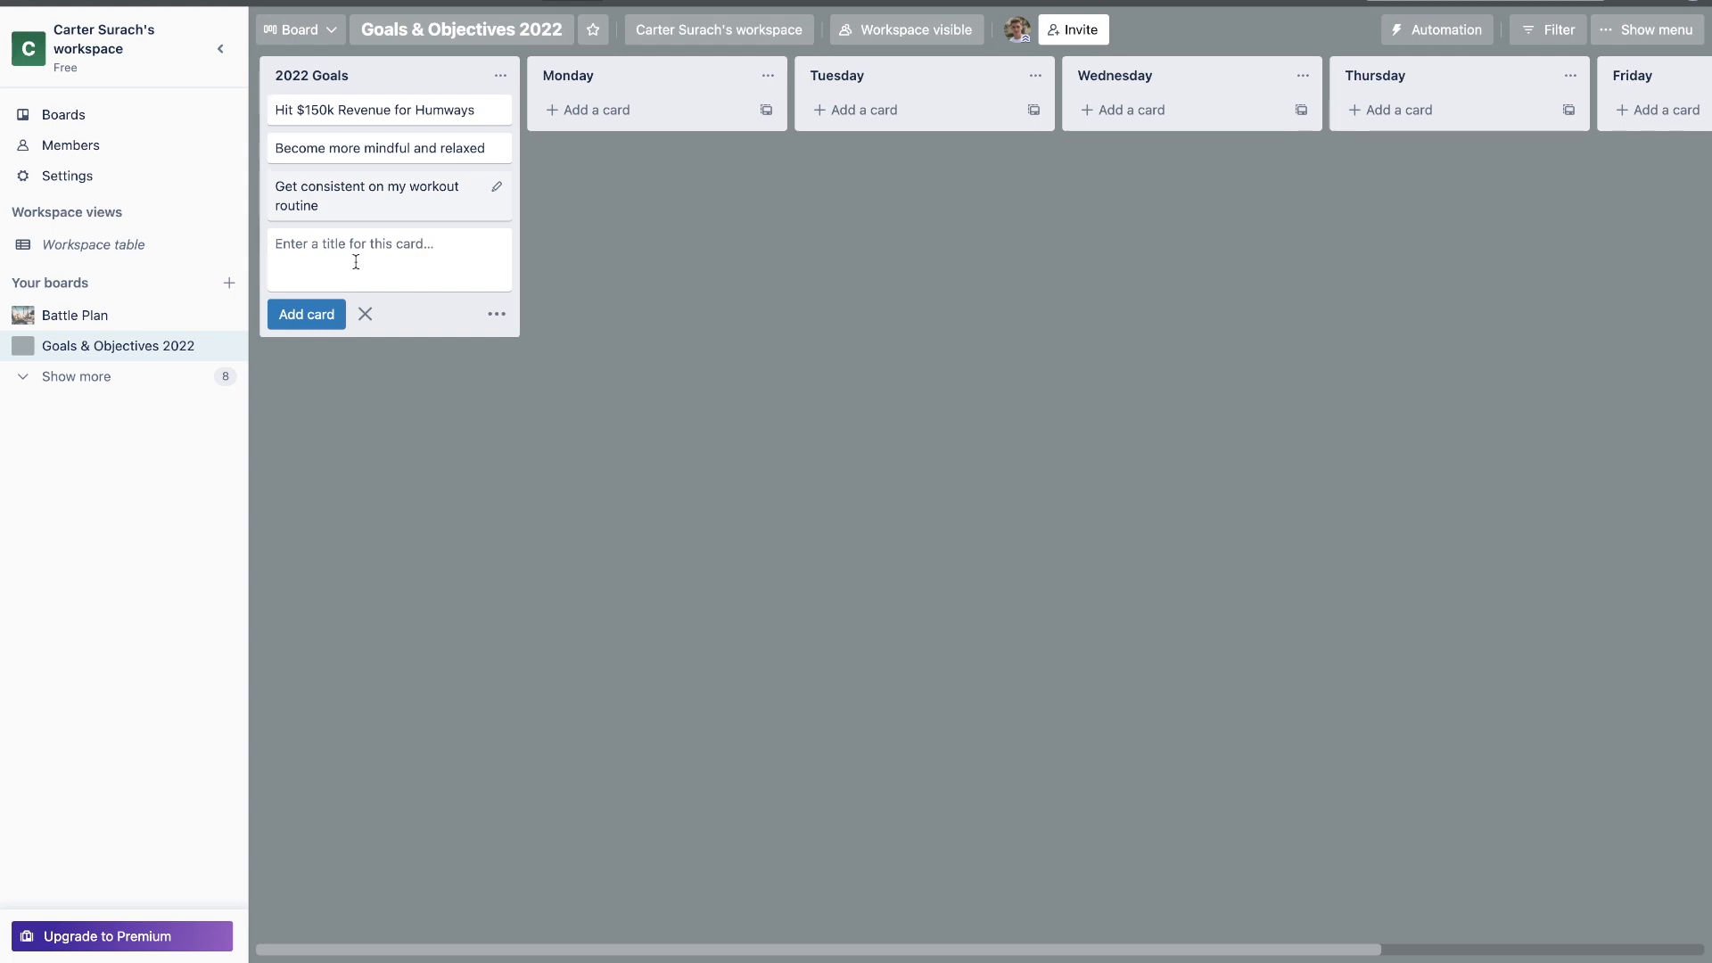
{"action": "type", "text": "Grow the youtube channel at least 2x"}
{"action": "left_click", "coordinate": [575, 298]}
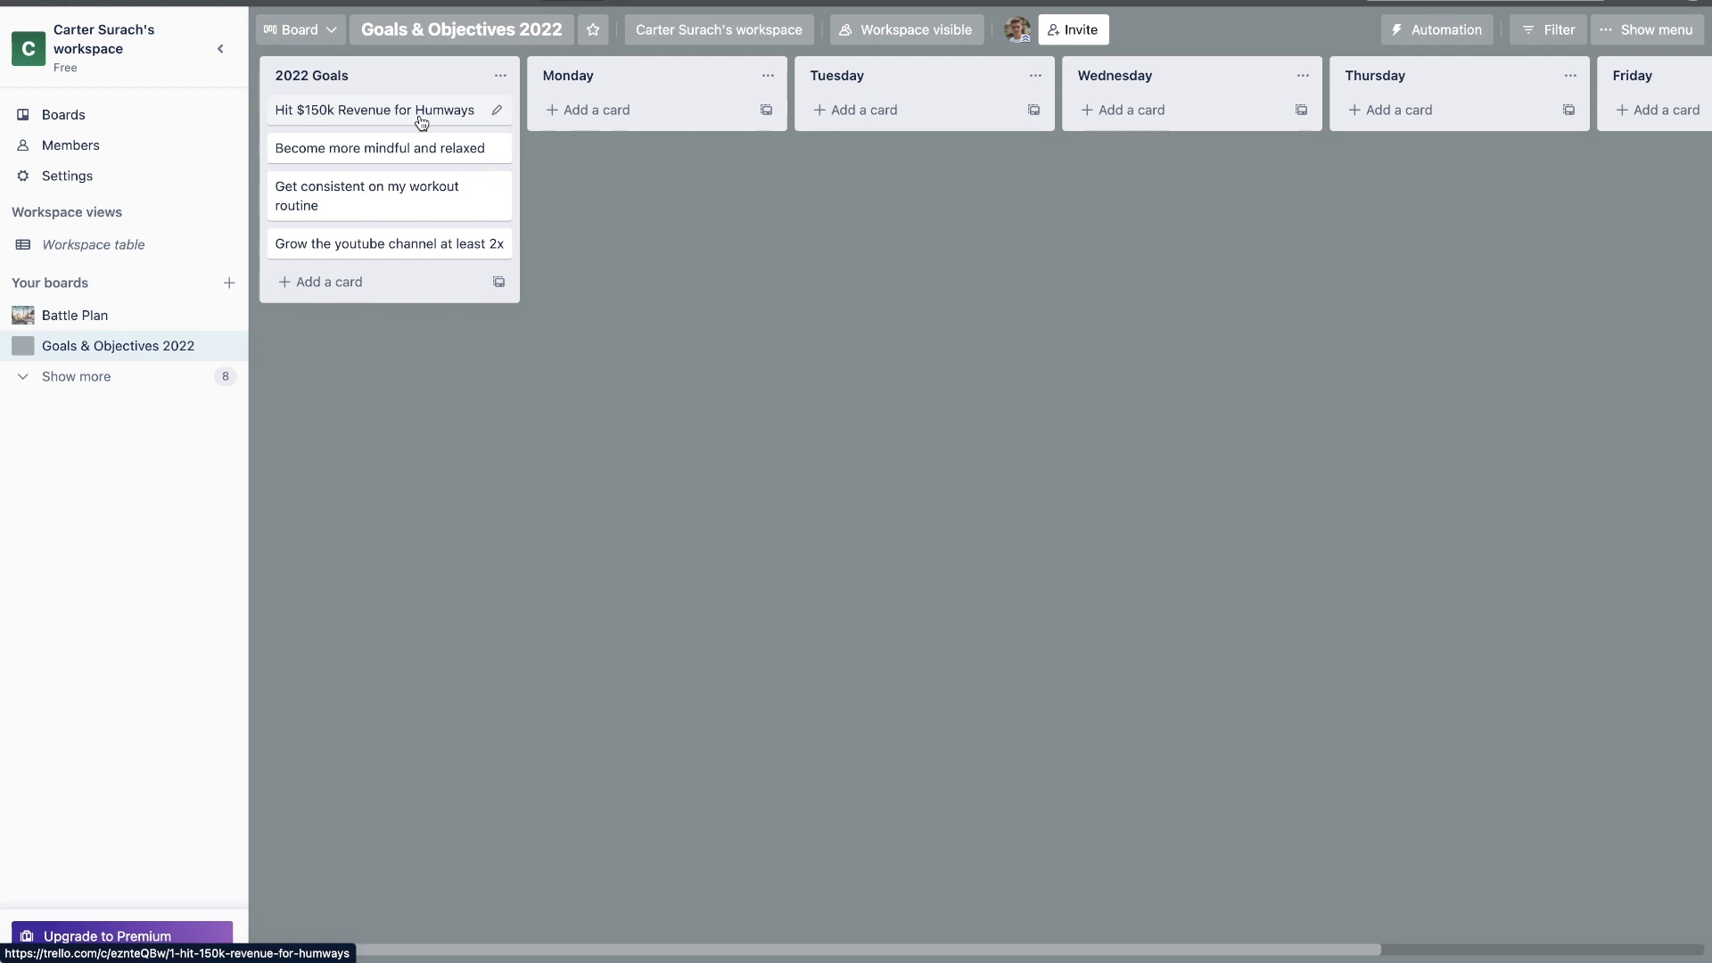
Step: Add a checklist titled "Cold Emails" to the "Hit $150k Revenue for Humways" card
{"action": "left_click", "coordinate": [352, 114]}
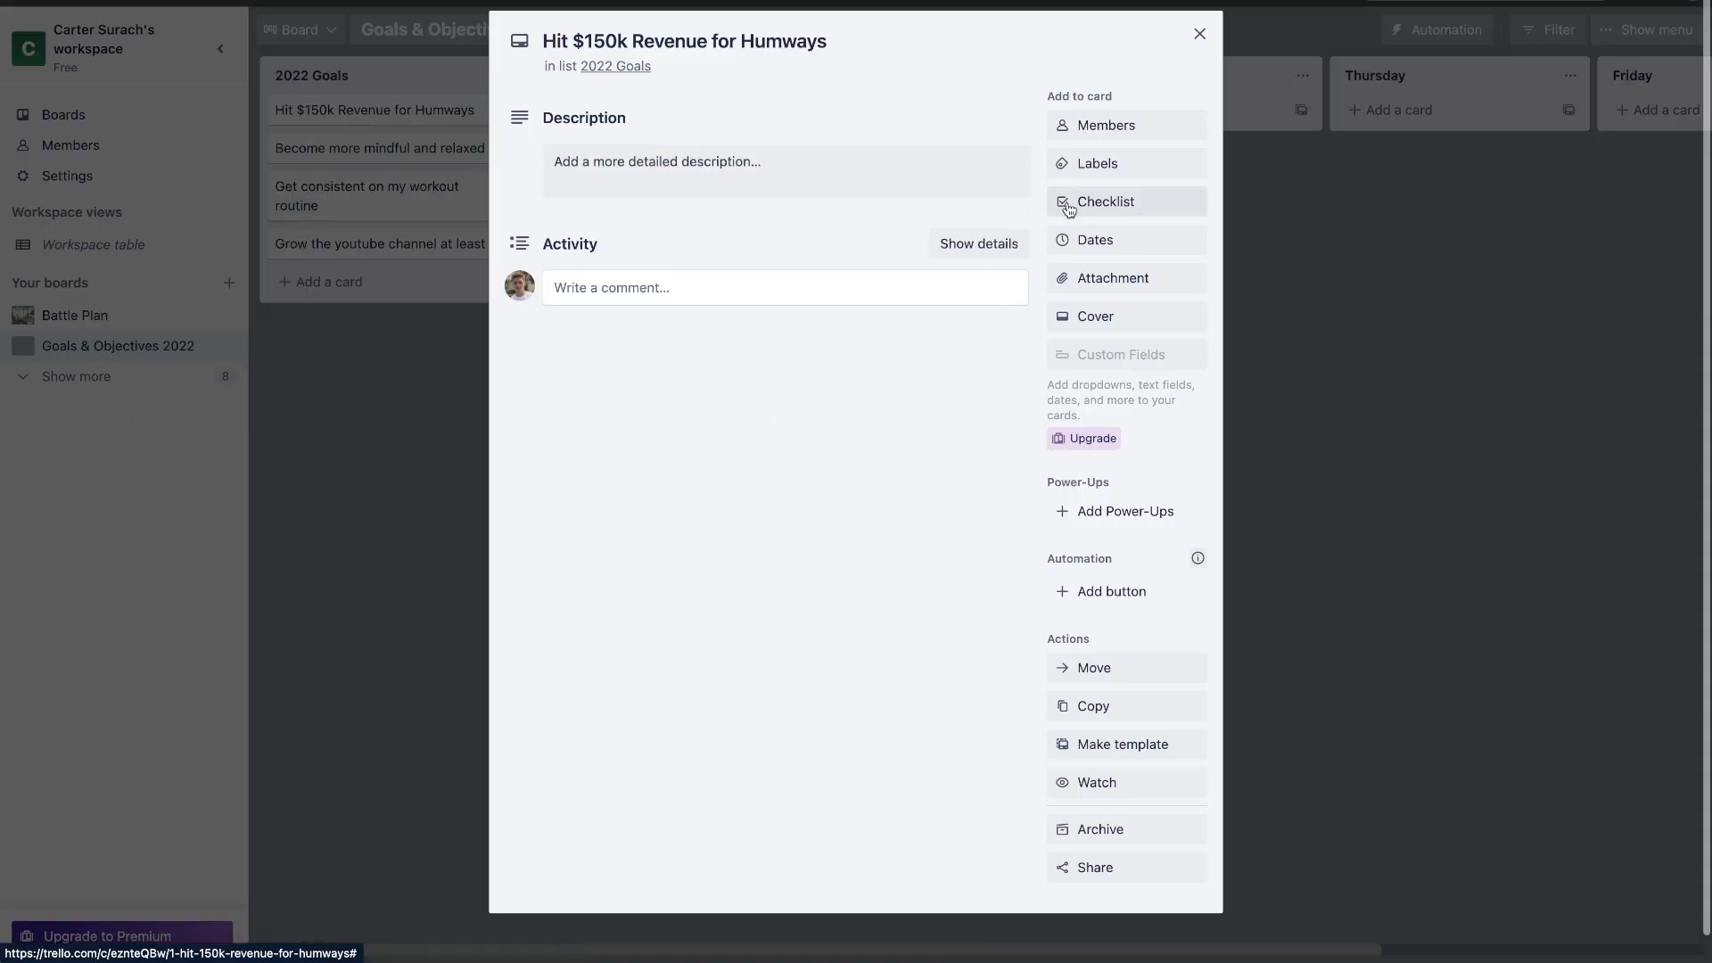
{"action": "left_click", "coordinate": [1072, 207]}
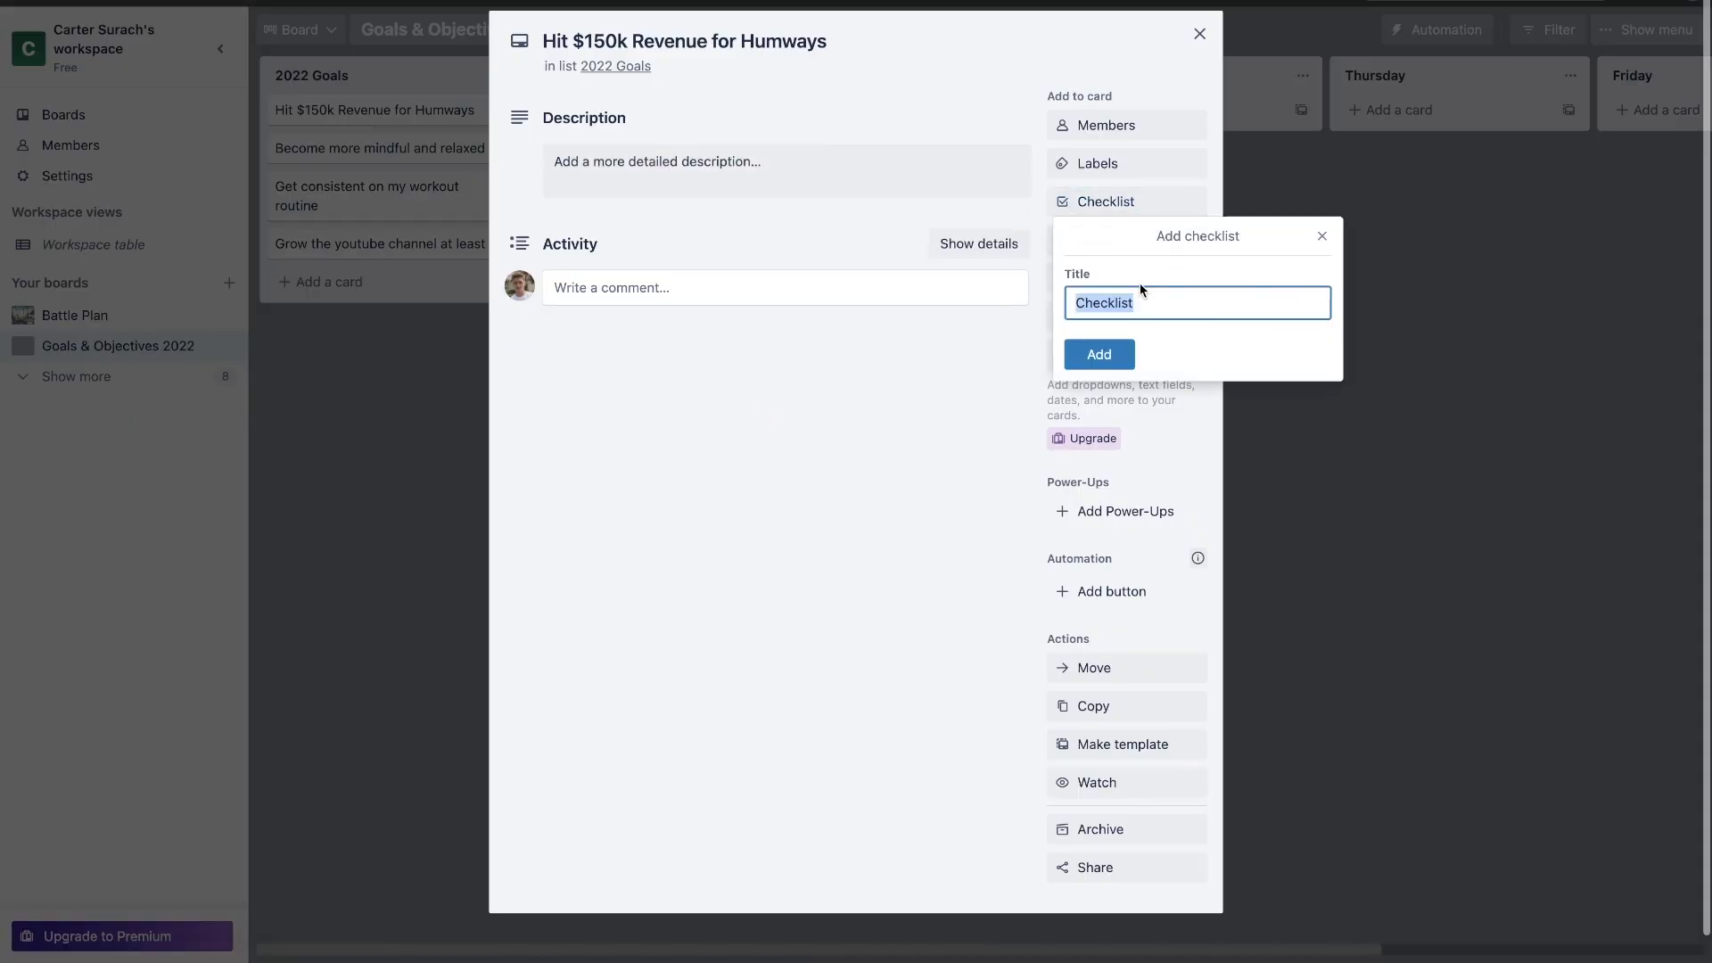
{"action": "key", "text": "BackSpace"}
{"action": "type", "text": "Cold Emails"}
{"action": "key", "text": "Return"}
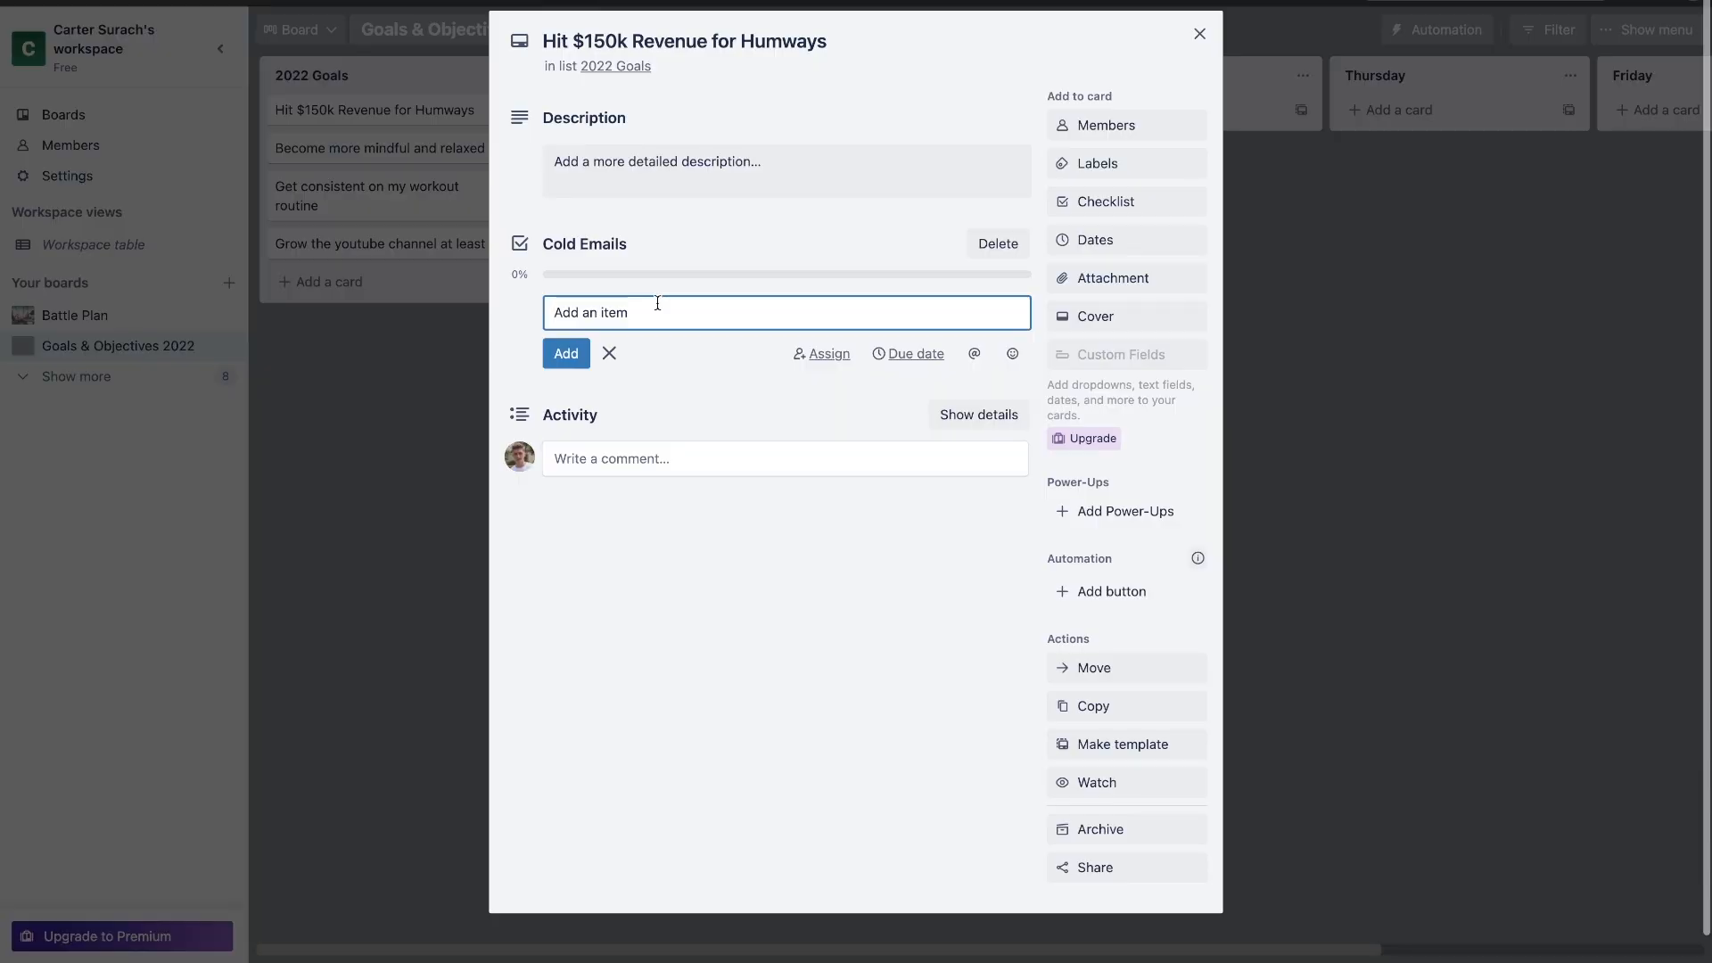
Step: Add the item "175 Cold Emails for January" to the Cold Emails checklist and copy its text for reuse
{"action": "type", "text": "175 Cold Emails for January"}
{"action": "key", "text": "ctrl+a"}
{"action": "key", "text": "ctrl+c"}
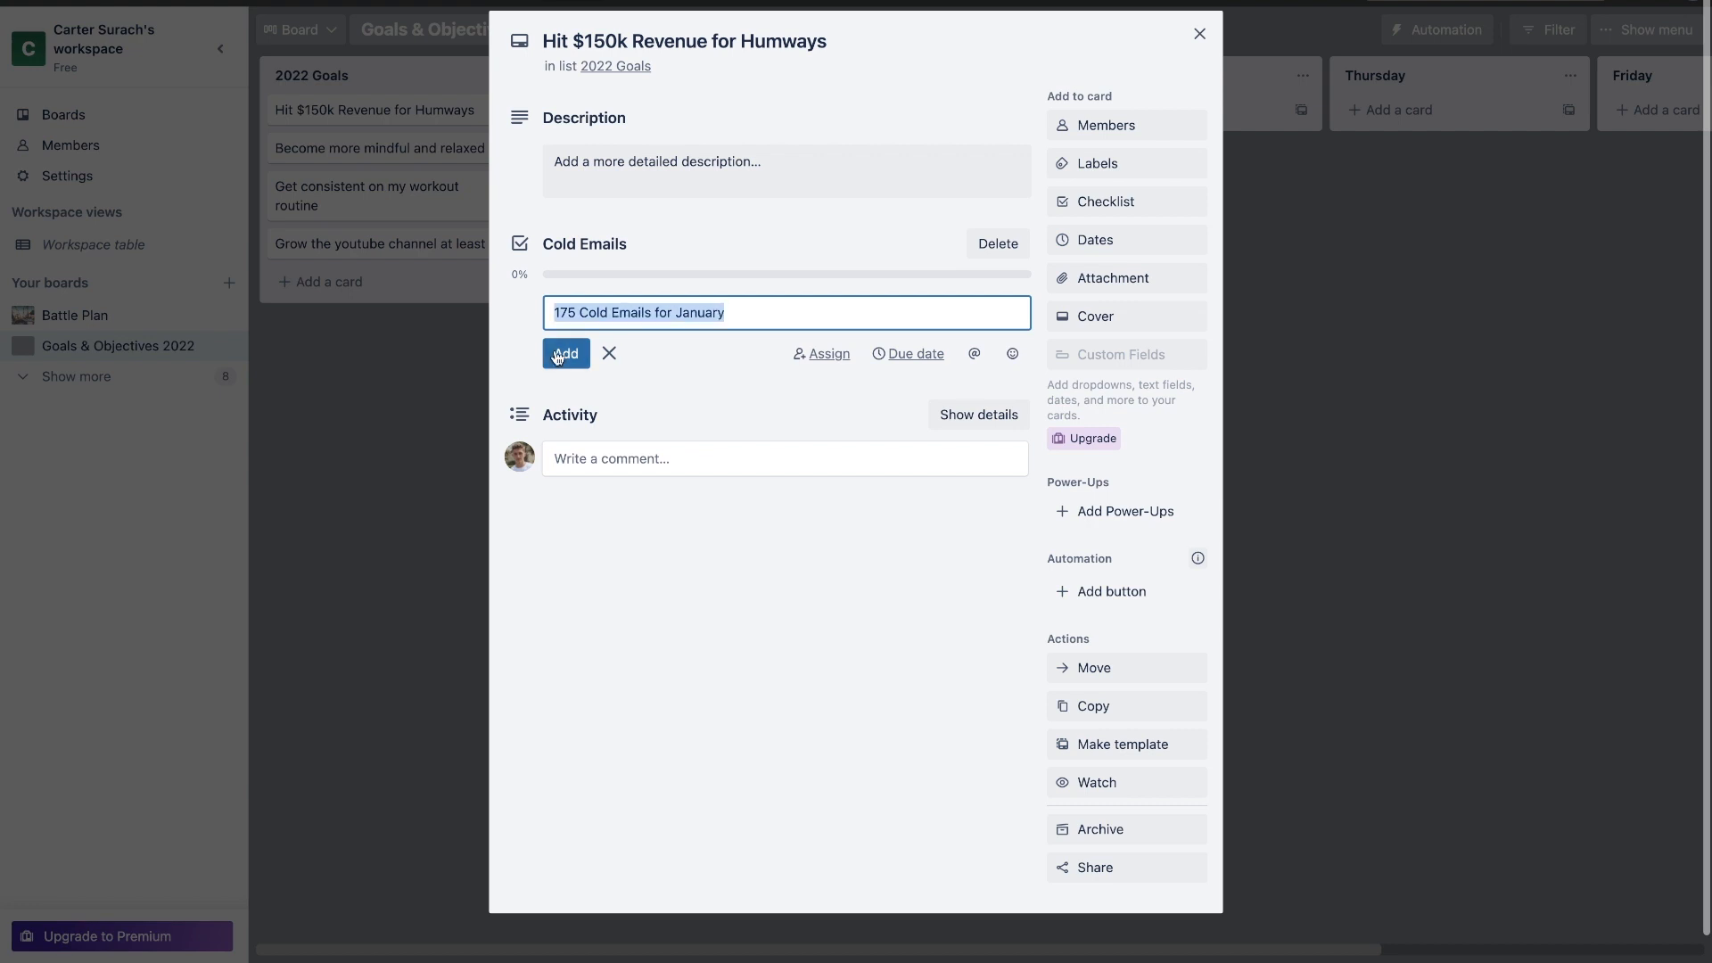
{"action": "left_click", "coordinate": [557, 355]}
Step: Add the checklist item "175 Cold Emails for February", reusing the copied January text
{"action": "key", "text": "ctrl+v"}
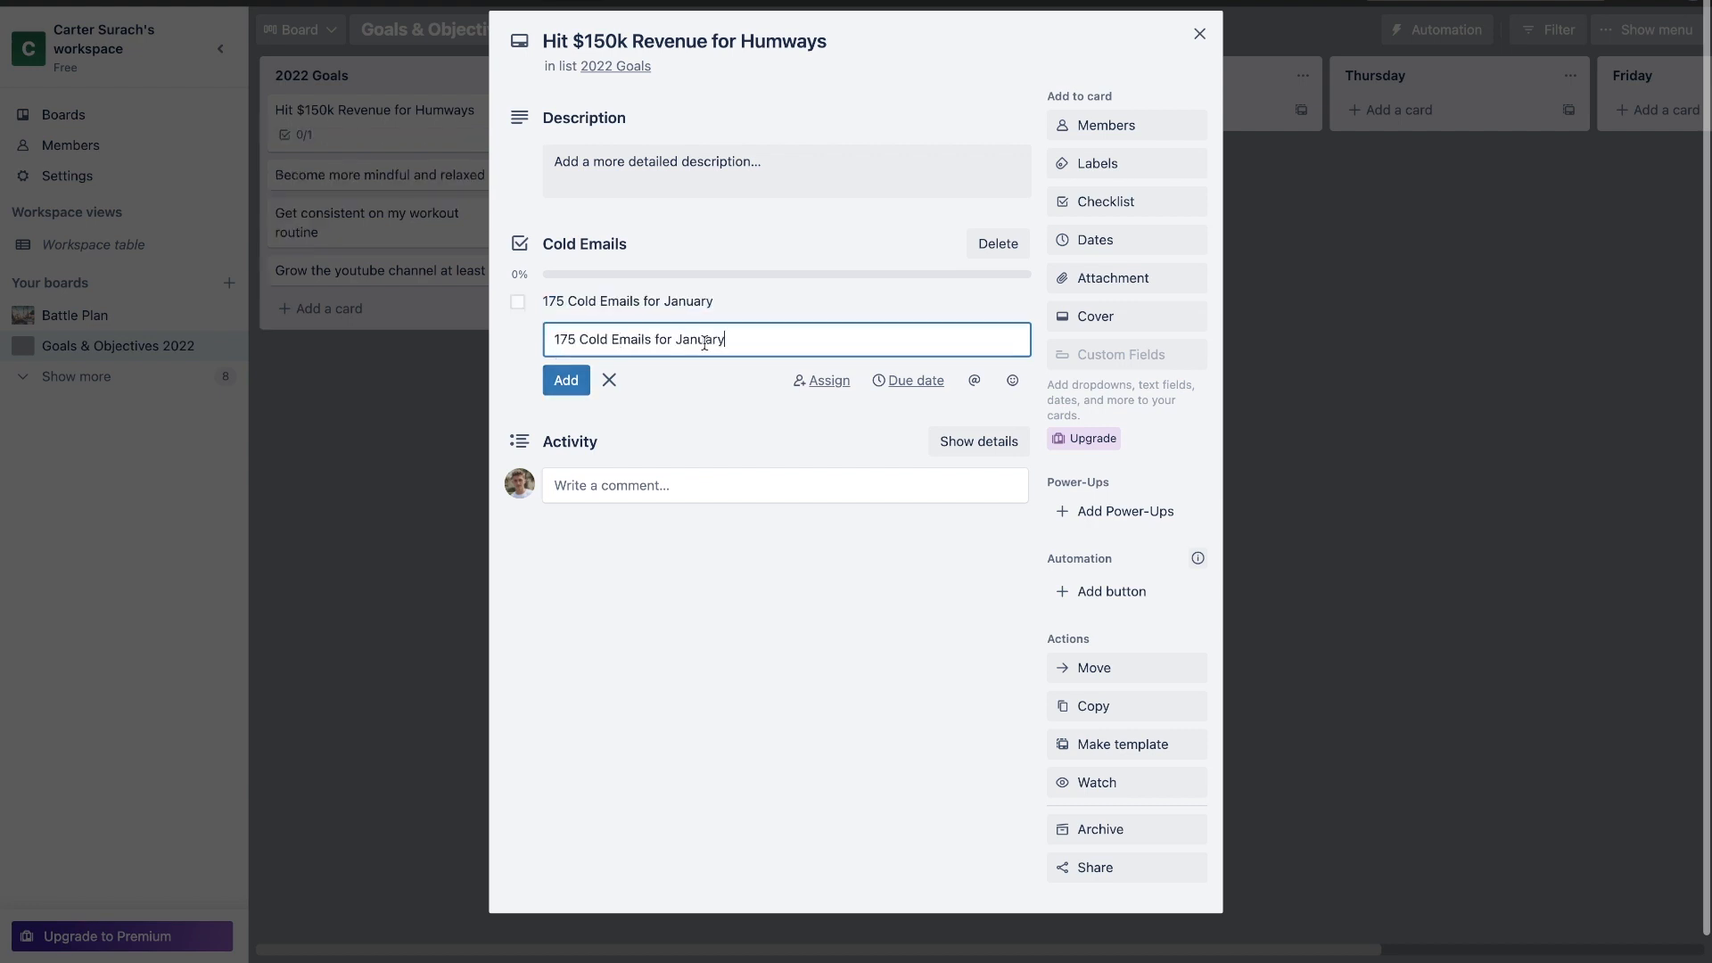
{"action": "key", "text": "BackSpace"}
{"action": "key", "text": "BackSpace"}
{"action": "key", "text": "BackSpace"}
{"action": "key", "text": "BackSpace"}
{"action": "key", "text": "BackSpace"}
{"action": "key", "text": "BackSpace"}
{"action": "key", "text": "BackSpace"}
{"action": "type", "text": "February"}
{"action": "key", "text": "Return"}
Step: Add the checklist item "175 Cold Emails for March" from the copied text
{"action": "key", "text": "ctrl+v"}
{"action": "key", "text": "BackSpace"}
{"action": "key", "text": "BackSpace"}
{"action": "key", "text": "BackSpace"}
{"action": "key", "text": "BackSpace"}
{"action": "key", "text": "BackSpace"}
{"action": "key", "text": "BackSpace"}
{"action": "key", "text": "BackSpace"}
{"action": "type", "text": "March"}
{"action": "key", "text": "Return"}
Step: Add the checklist item "175 Cold Emails for April" from the copied text
{"action": "key", "text": "ctrl+v"}
{"action": "key", "text": "BackSpace"}
{"action": "key", "text": "BackSpace"}
{"action": "key", "text": "BackSpace"}
{"action": "key", "text": "BackSpace"}
{"action": "key", "text": "BackSpace"}
{"action": "key", "text": "BackSpace"}
{"action": "key", "text": "BackSpace"}
{"action": "type", "text": "April"}
{"action": "key", "text": "Return"}
Step: Add the checklist item "175 Cold Emails for May" from the copied text
{"action": "key", "text": "ctrl+v"}
{"action": "key", "text": "BackSpace"}
{"action": "key", "text": "BackSpace"}
{"action": "key", "text": "BackSpace"}
{"action": "key", "text": "BackSpace"}
{"action": "key", "text": "BackSpace"}
{"action": "key", "text": "BackSpace"}
{"action": "key", "text": "BackSpace"}
{"action": "type", "text": "May"}
{"action": "key", "text": "Return"}
Step: Add the checklist item "175 Cold Emails for June" from the copied text
{"action": "key", "text": "ctrl+v"}
{"action": "key", "text": "BackSpace"}
{"action": "key", "text": "BackSpace"}
{"action": "key", "text": "BackSpace"}
{"action": "key", "text": "BackSpace"}
{"action": "key", "text": "BackSpace"}
{"action": "key", "text": "BackSpace"}
{"action": "key", "text": "BackSpace"}
{"action": "type", "text": "June"}
{"action": "key", "text": "Return"}
Step: Add the checklist item "175 Cold Emails for July" from the copied text
{"action": "key", "text": "ctrl+v"}
{"action": "key", "text": "BackSpace"}
{"action": "key", "text": "BackSpace"}
{"action": "key", "text": "BackSpace"}
{"action": "key", "text": "BackSpace"}
{"action": "key", "text": "BackSpace"}
{"action": "key", "text": "BackSpace"}
{"action": "key", "text": "BackSpace"}
{"action": "type", "text": "July"}
{"action": "key", "text": "Return"}
Step: Add the checklist item "175 Cold Emails for August" from the copied text
{"action": "key", "text": "ctrl+v"}
{"action": "key", "text": "BackSpace"}
{"action": "key", "text": "BackSpace"}
{"action": "key", "text": "BackSpace"}
{"action": "key", "text": "BackSpace"}
{"action": "key", "text": "BackSpace"}
{"action": "key", "text": "BackSpace"}
{"action": "key", "text": "BackSpace"}
{"action": "type", "text": "August"}
{"action": "key", "text": "Return"}
Step: Add the checklist item "175 Cold Emails for September" from the copied text
{"action": "key", "text": "ctrl+v"}
{"action": "key", "text": "BackSpace"}
{"action": "key", "text": "BackSpace"}
{"action": "key", "text": "BackSpace"}
{"action": "key", "text": "BackSpace"}
{"action": "key", "text": "BackSpace"}
{"action": "key", "text": "BackSpace"}
{"action": "key", "text": "BackSpace"}
{"action": "type", "text": "Sep"}
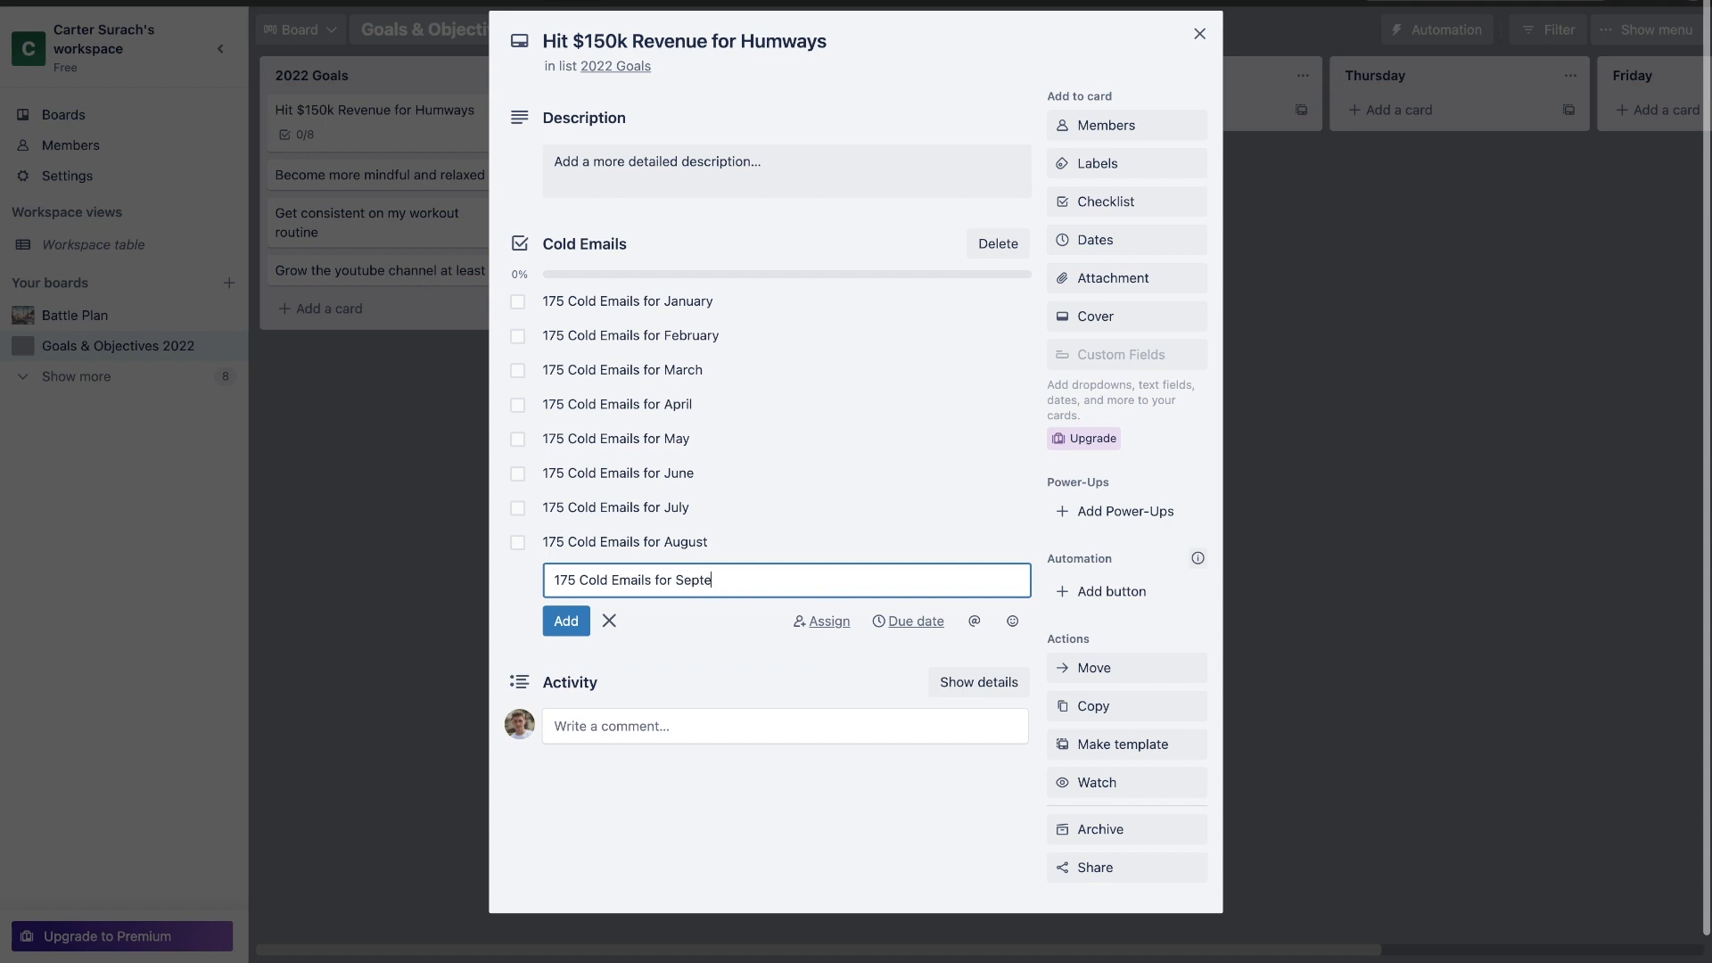
{"action": "type", "text": "tember"}
{"action": "key", "text": "Return"}
Step: Add the checklist item "175 Cold Emails for October" from the copied text
{"action": "key", "text": "ctrl+v"}
{"action": "key", "text": "BackSpace"}
{"action": "key", "text": "BackSpace"}
{"action": "key", "text": "BackSpace"}
{"action": "key", "text": "BackSpace"}
{"action": "key", "text": "BackSpace"}
{"action": "key", "text": "BackSpace"}
{"action": "key", "text": "BackSpace"}
{"action": "type", "text": "October"}
{"action": "key", "text": "Return"}
Step: Add the checklist item "175 Cold Emails for November" from the copied text
{"action": "key", "text": "ctrl+v"}
{"action": "key", "text": "BackSpace"}
{"action": "key", "text": "BackSpace"}
{"action": "key", "text": "BackSpace"}
{"action": "key", "text": "BackSpace"}
{"action": "key", "text": "BackSpace"}
{"action": "key", "text": "BackSpace"}
{"action": "key", "text": "BackSpace"}
{"action": "type", "text": "November"}
{"action": "key", "text": "Return"}
Step: Add the checklist item "175 Cold Emails for December" from the copied text and end item entry
{"action": "key", "text": "ctrl+v"}
{"action": "key", "text": "BackSpace"}
{"action": "key", "text": "BackSpace"}
{"action": "key", "text": "BackSpace"}
{"action": "key", "text": "BackSpace"}
{"action": "key", "text": "BackSpace"}
{"action": "key", "text": "BackSpace"}
{"action": "key", "text": "BackSpace"}
{"action": "type", "text": "Decemb"}
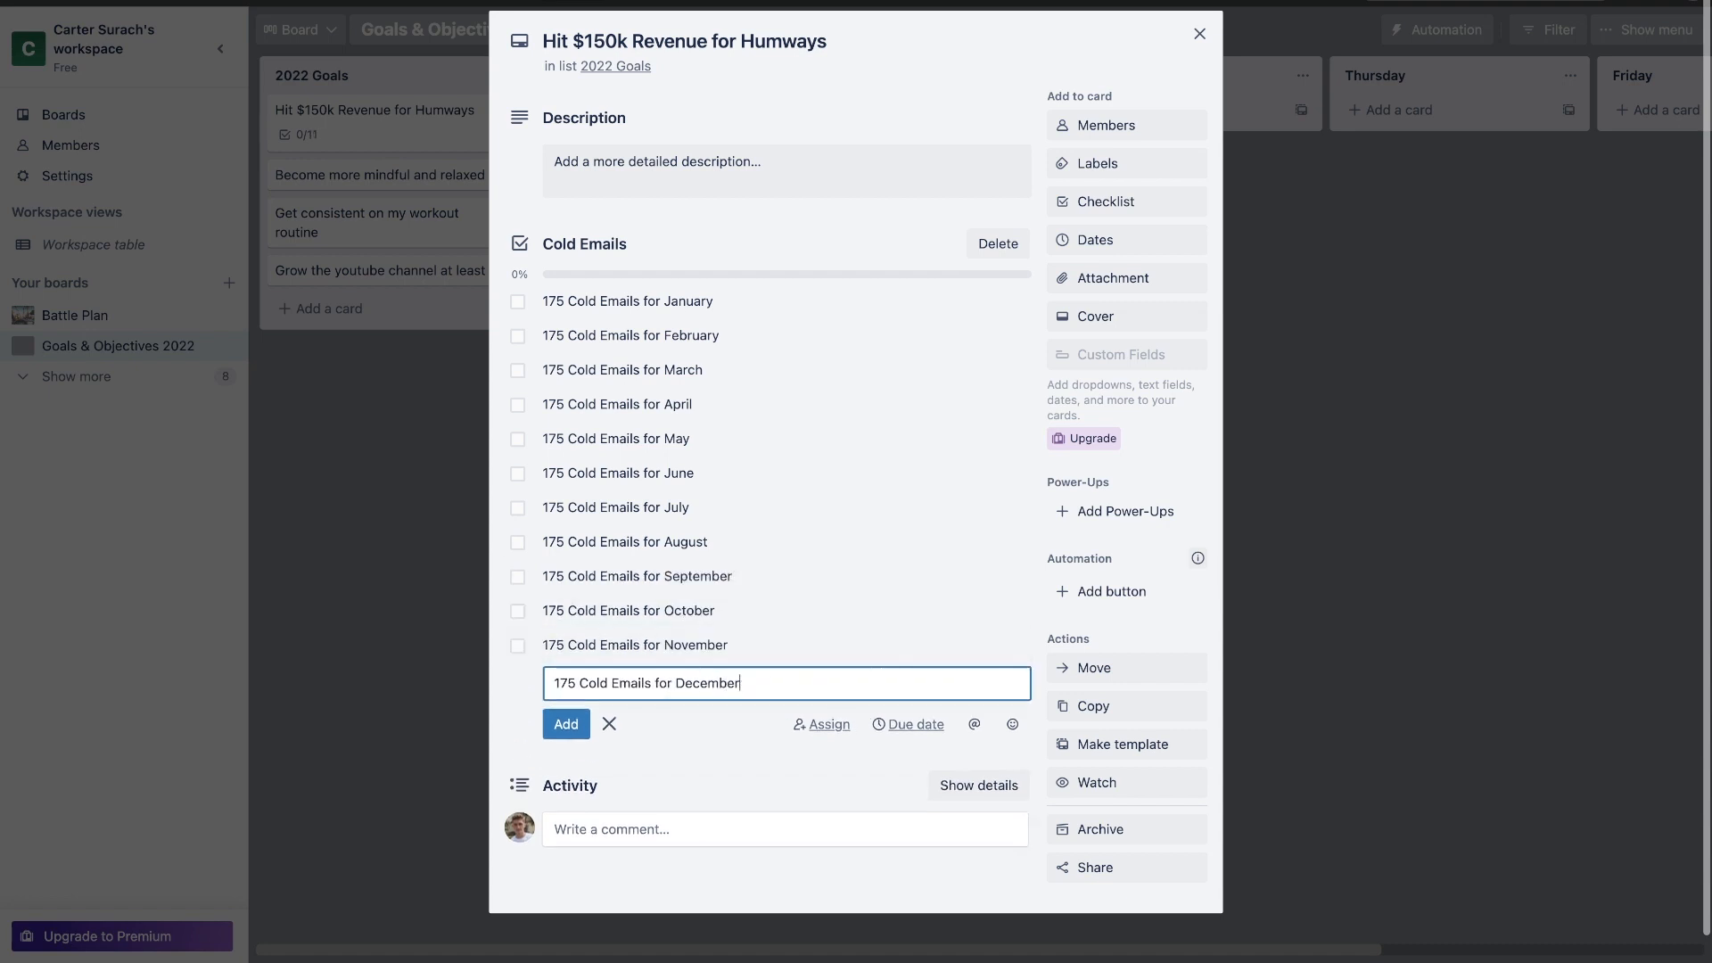
{"action": "type", "text": "er"}
{"action": "key", "text": "Return"}
{"action": "left_click", "coordinate": [707, 742]}
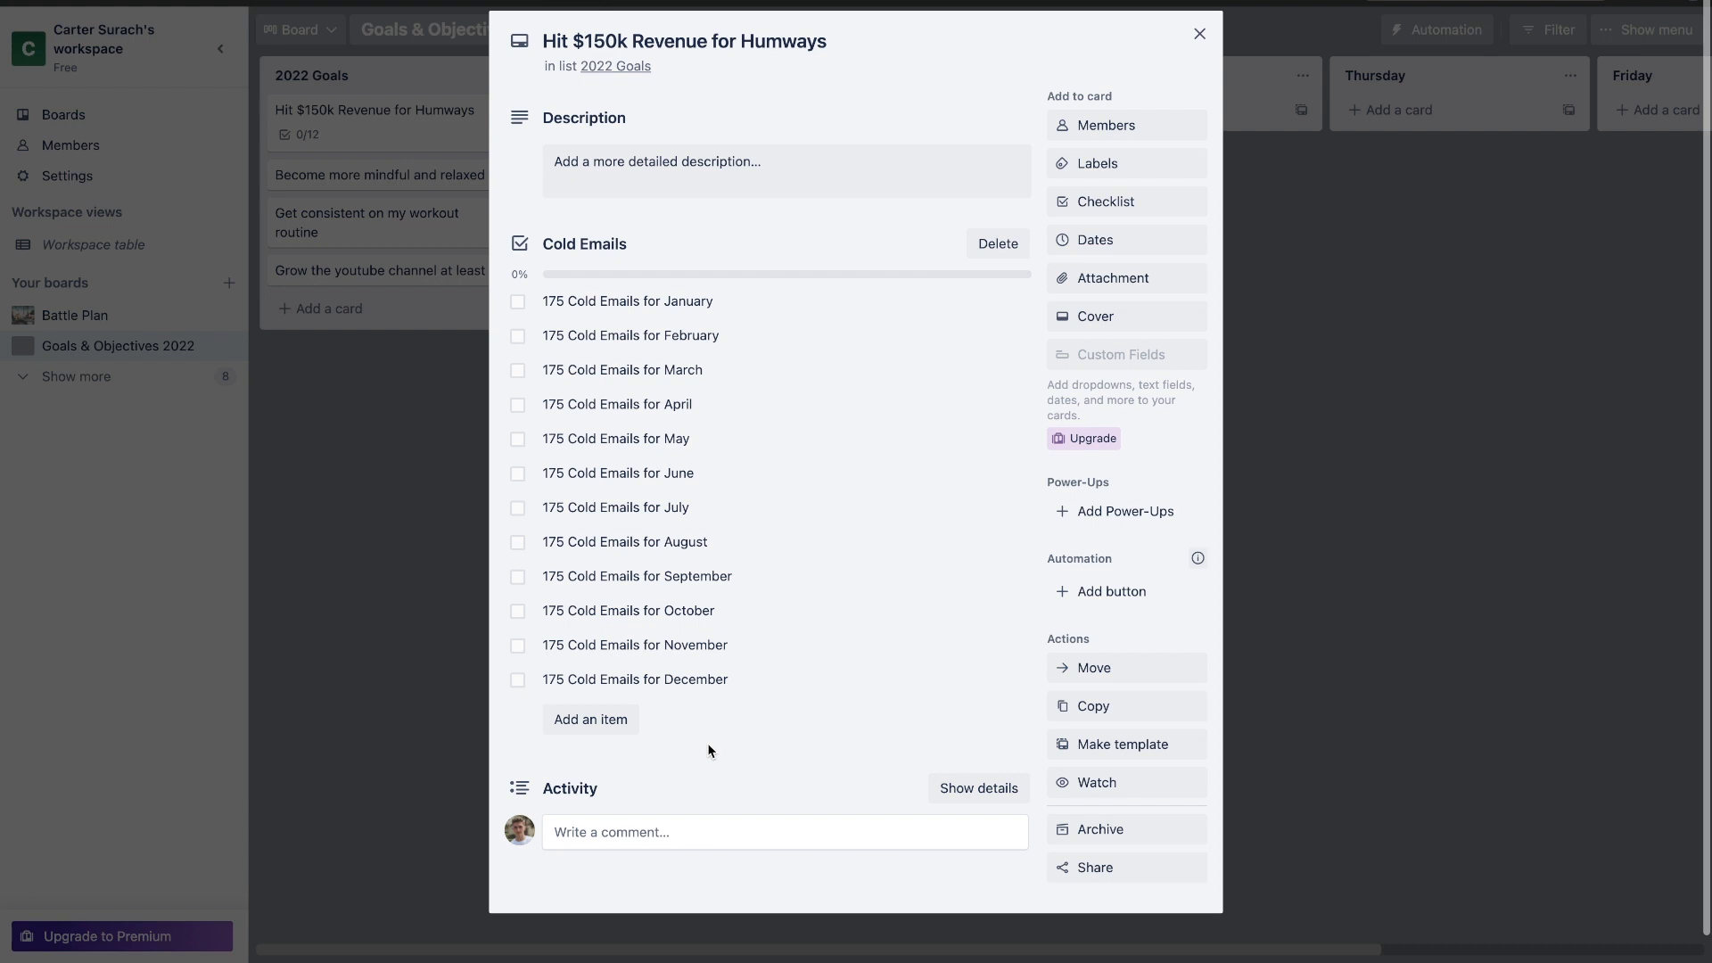
Step: Mark the January and February items of the Cold Emails checklist as complete and close the card
{"action": "left_click", "coordinate": [517, 303]}
{"action": "left_click", "coordinate": [517, 337]}
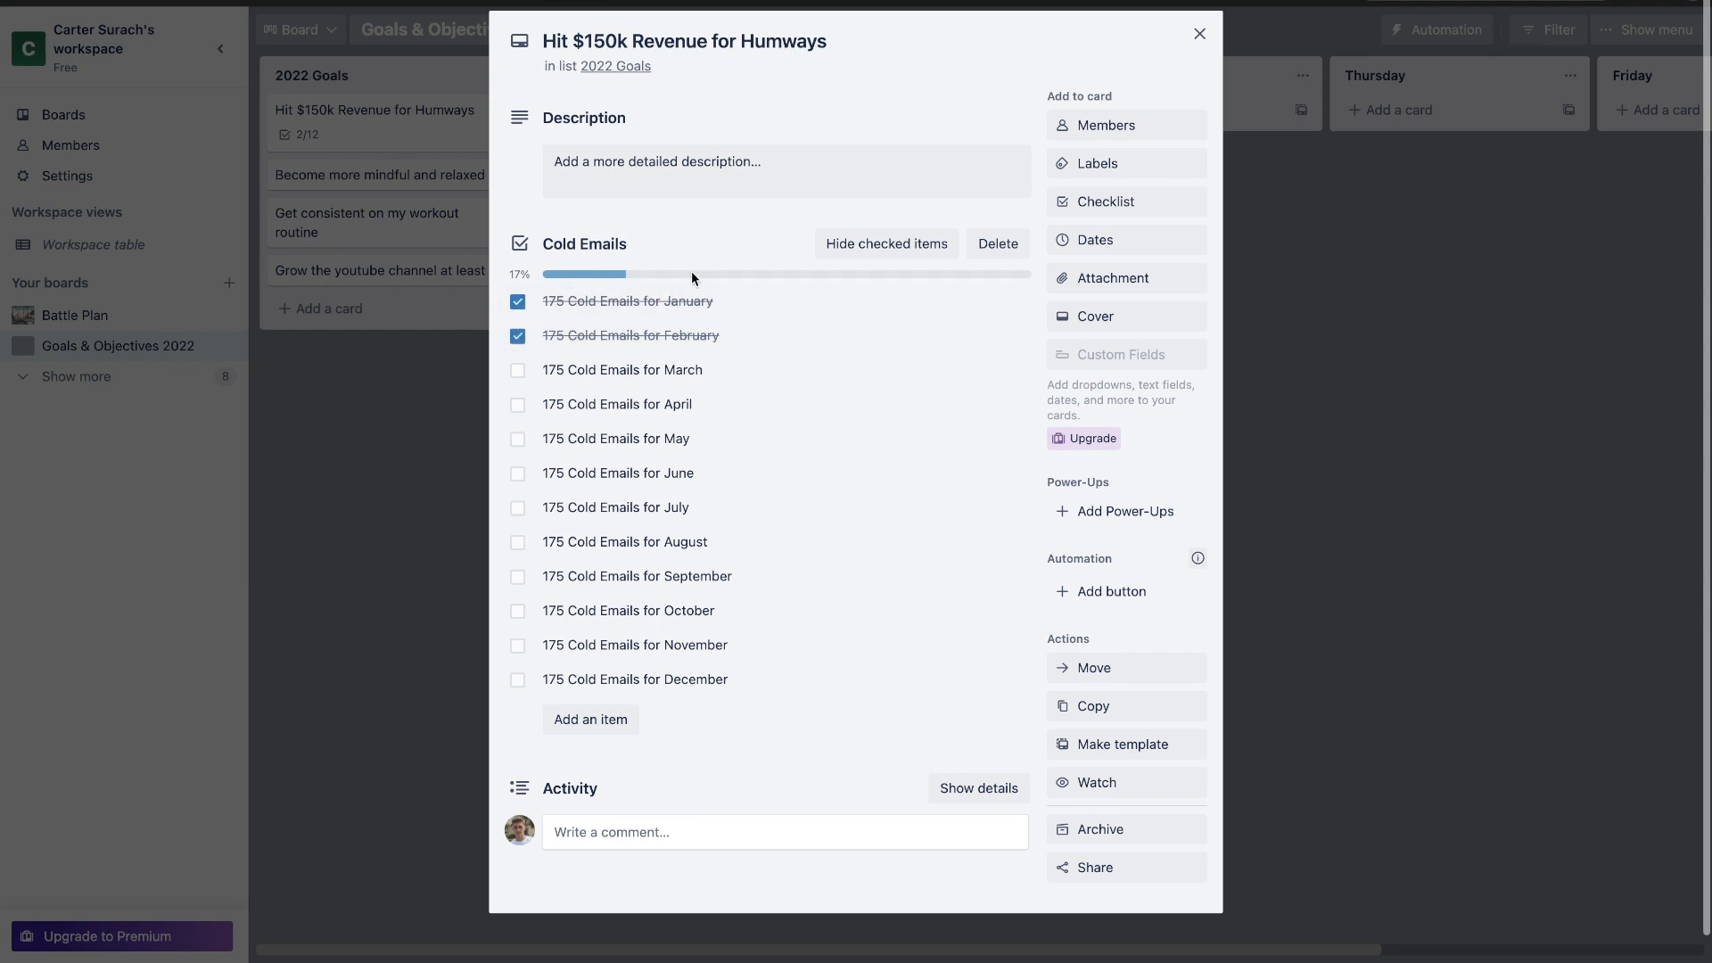
{"action": "left_click", "coordinate": [1200, 33]}
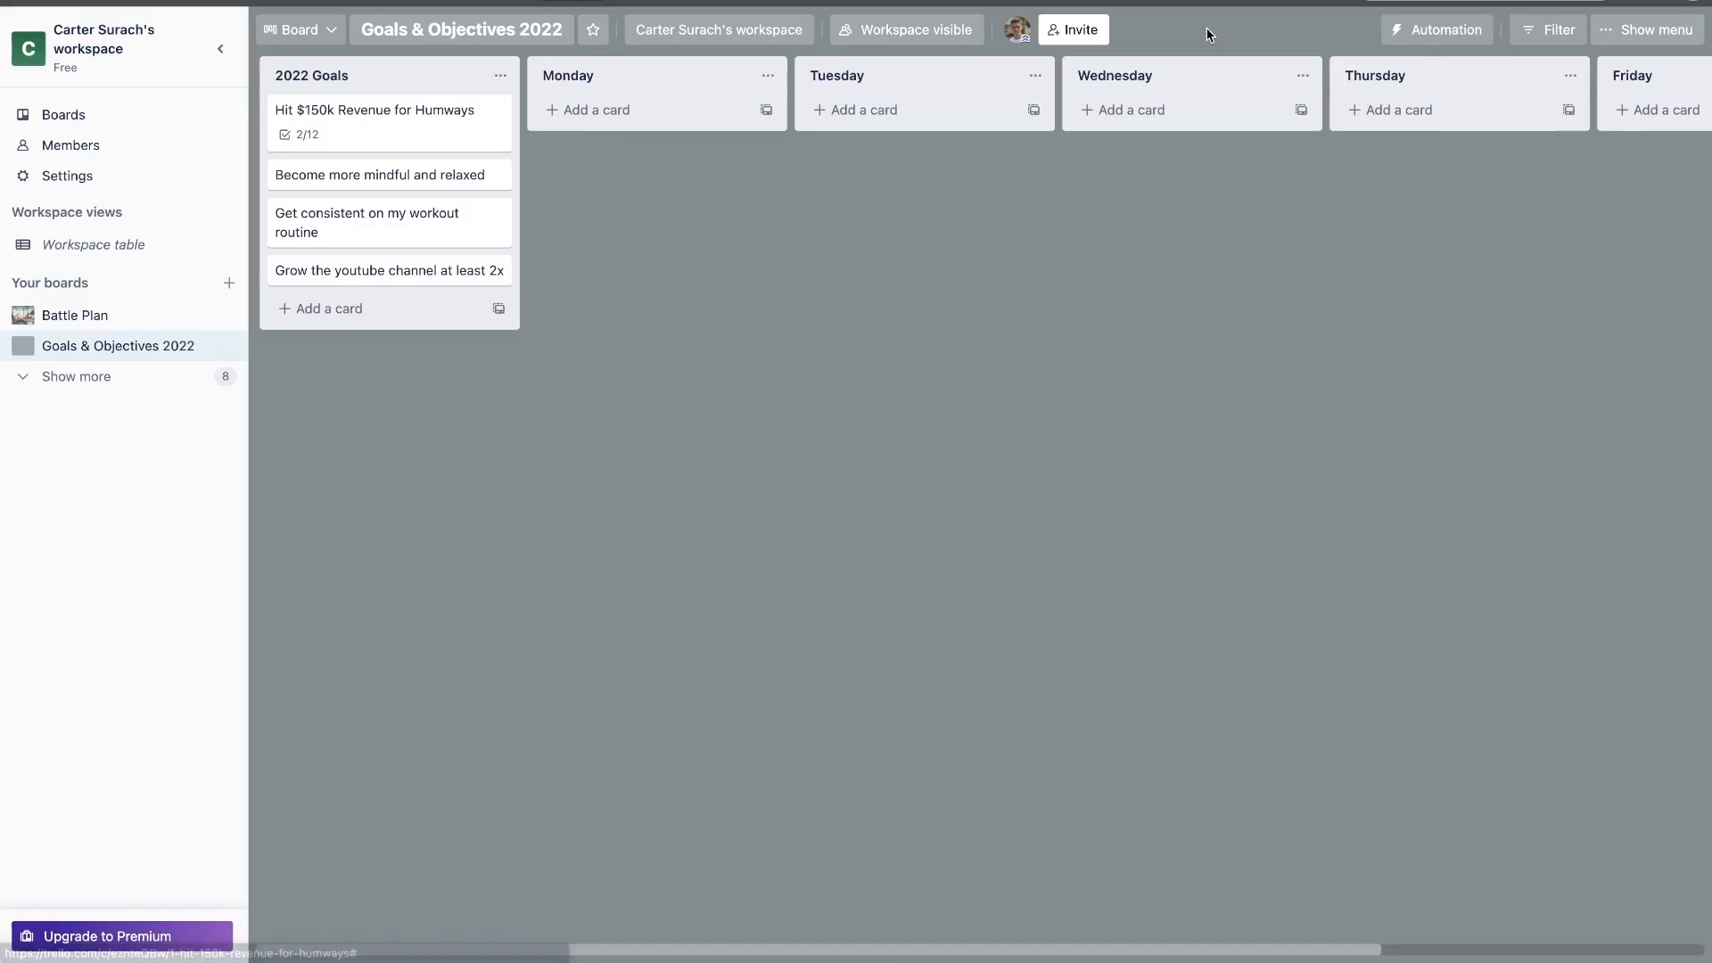
Step: Add a second checklist titled "Website Rebuild" to the "Hit $150k Revenue for Humways" card
{"action": "left_click", "coordinate": [318, 138]}
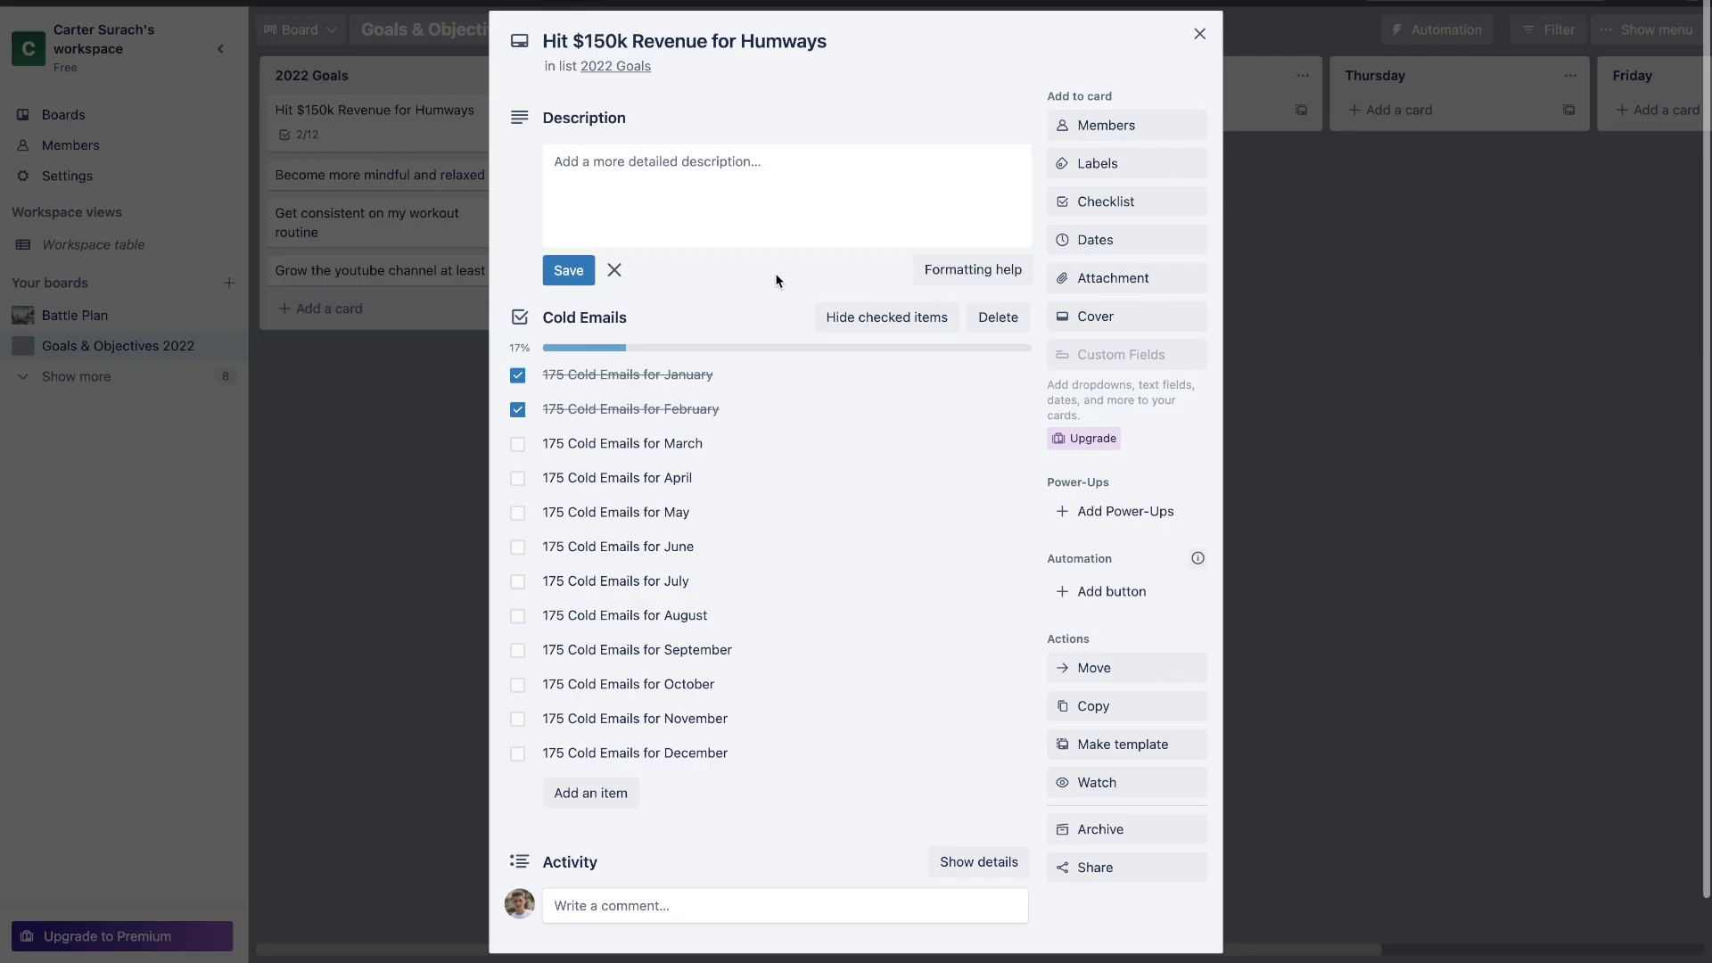
{"action": "left_click", "coordinate": [1103, 210]}
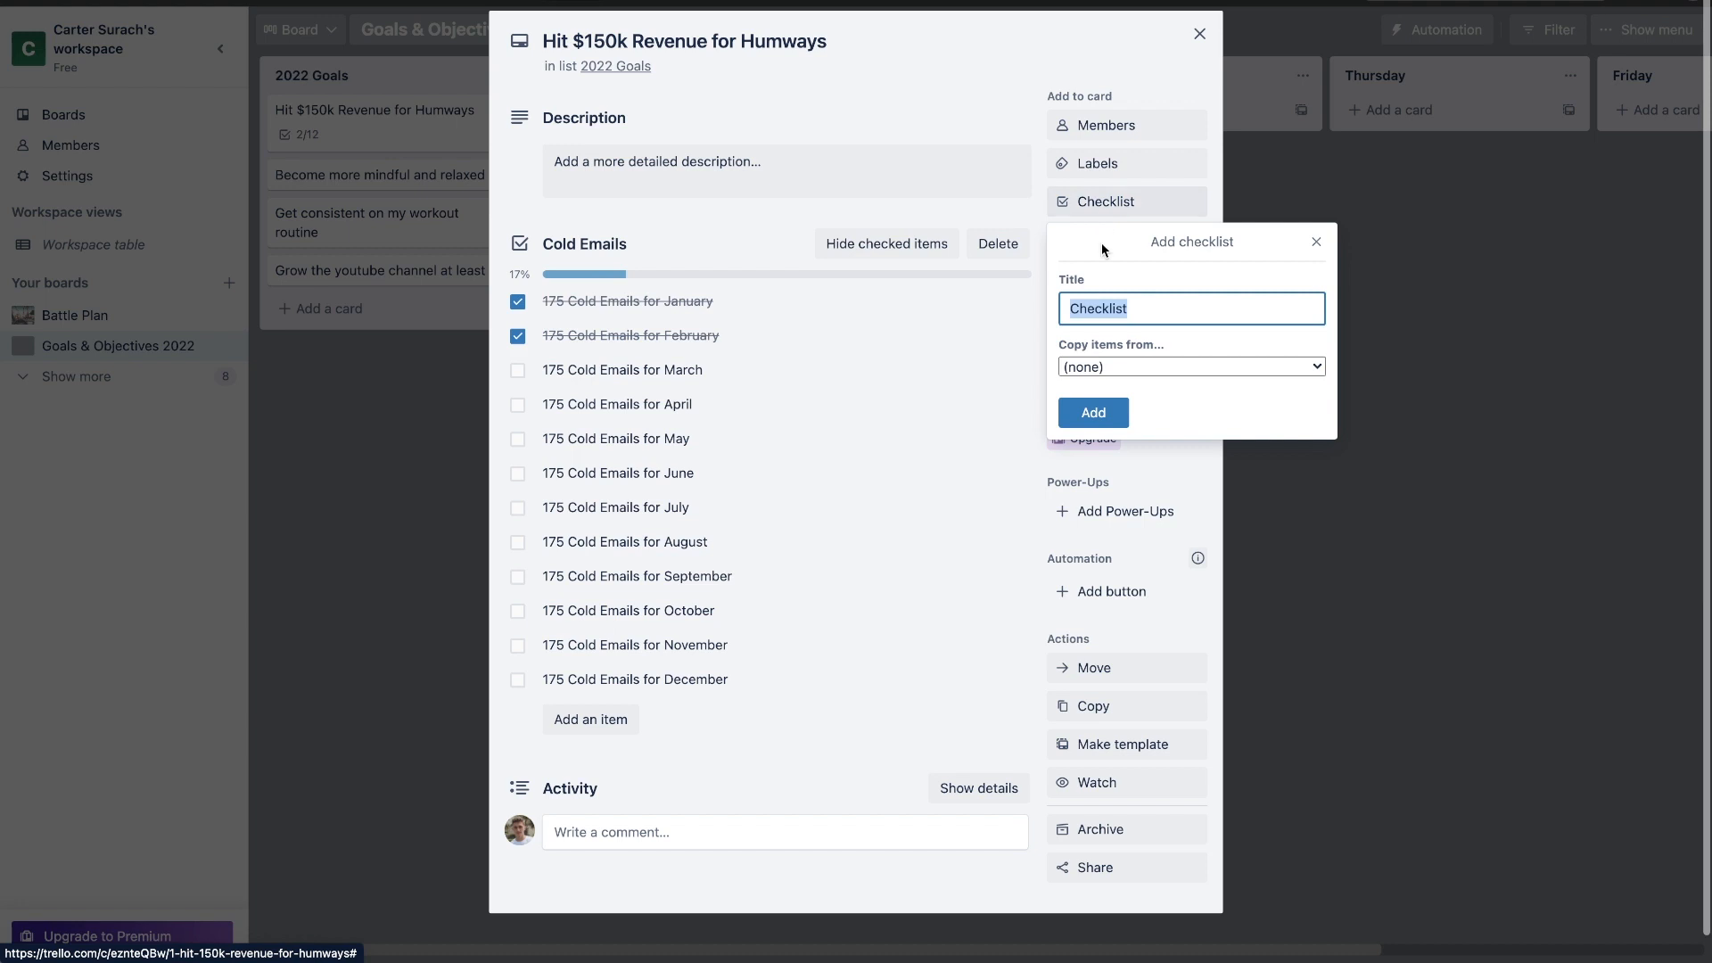
{"action": "key", "text": "BackSpace"}
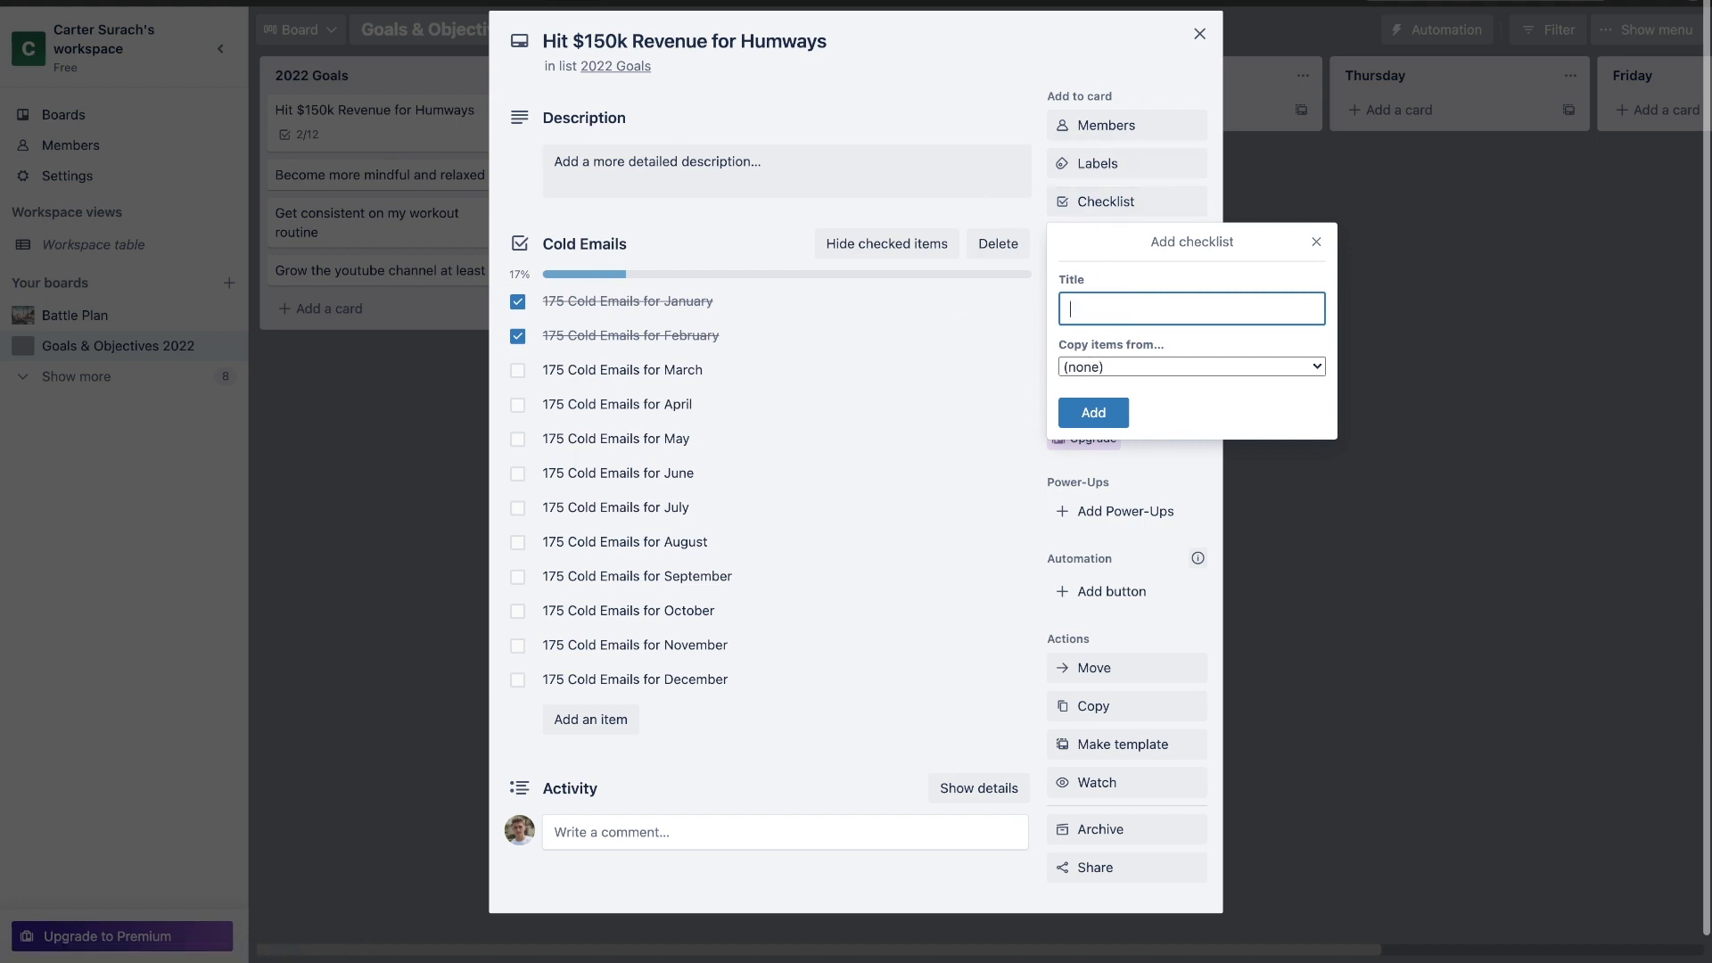
{"action": "type", "text": "Website Rebuild"}
{"action": "left_click", "coordinate": [1093, 412]}
{"action": "scroll", "coordinate": [784, 443], "scroll_direction": "down", "scroll_amount": 2}
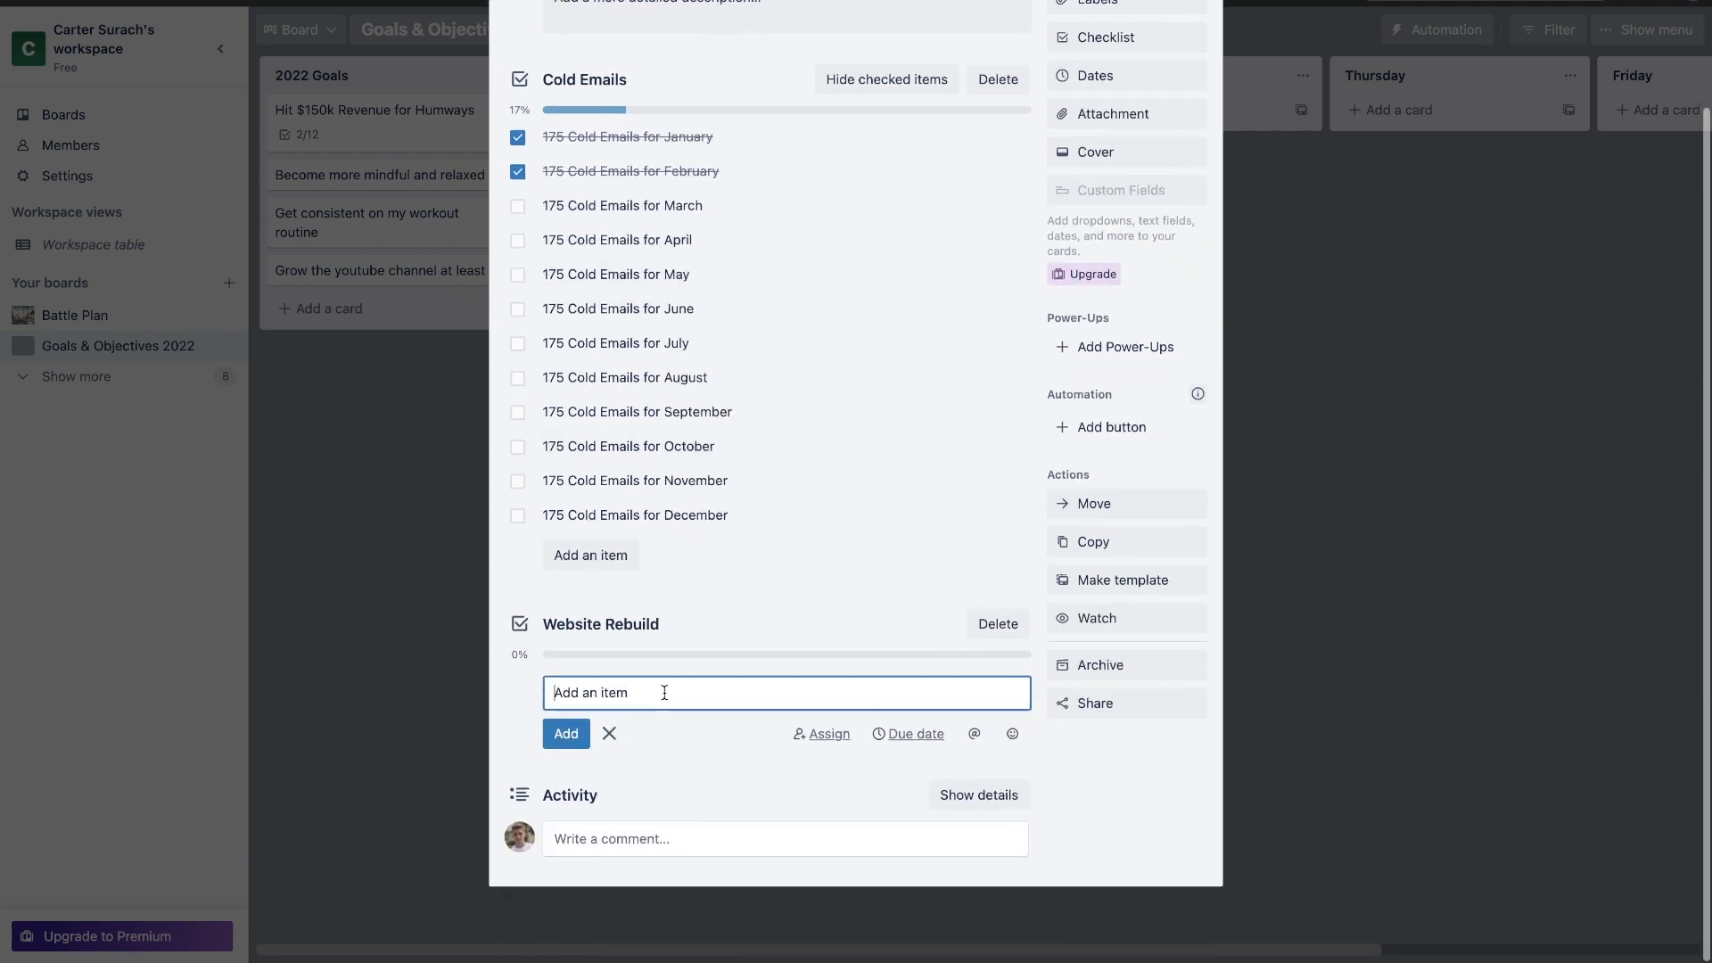
Step: Add "Create the mockup for the website", "Launch the live site" and "Promote with remarketing ads" to the Website Rebuild checklist
{"action": "type", "text": "Create the mockup for the website"}
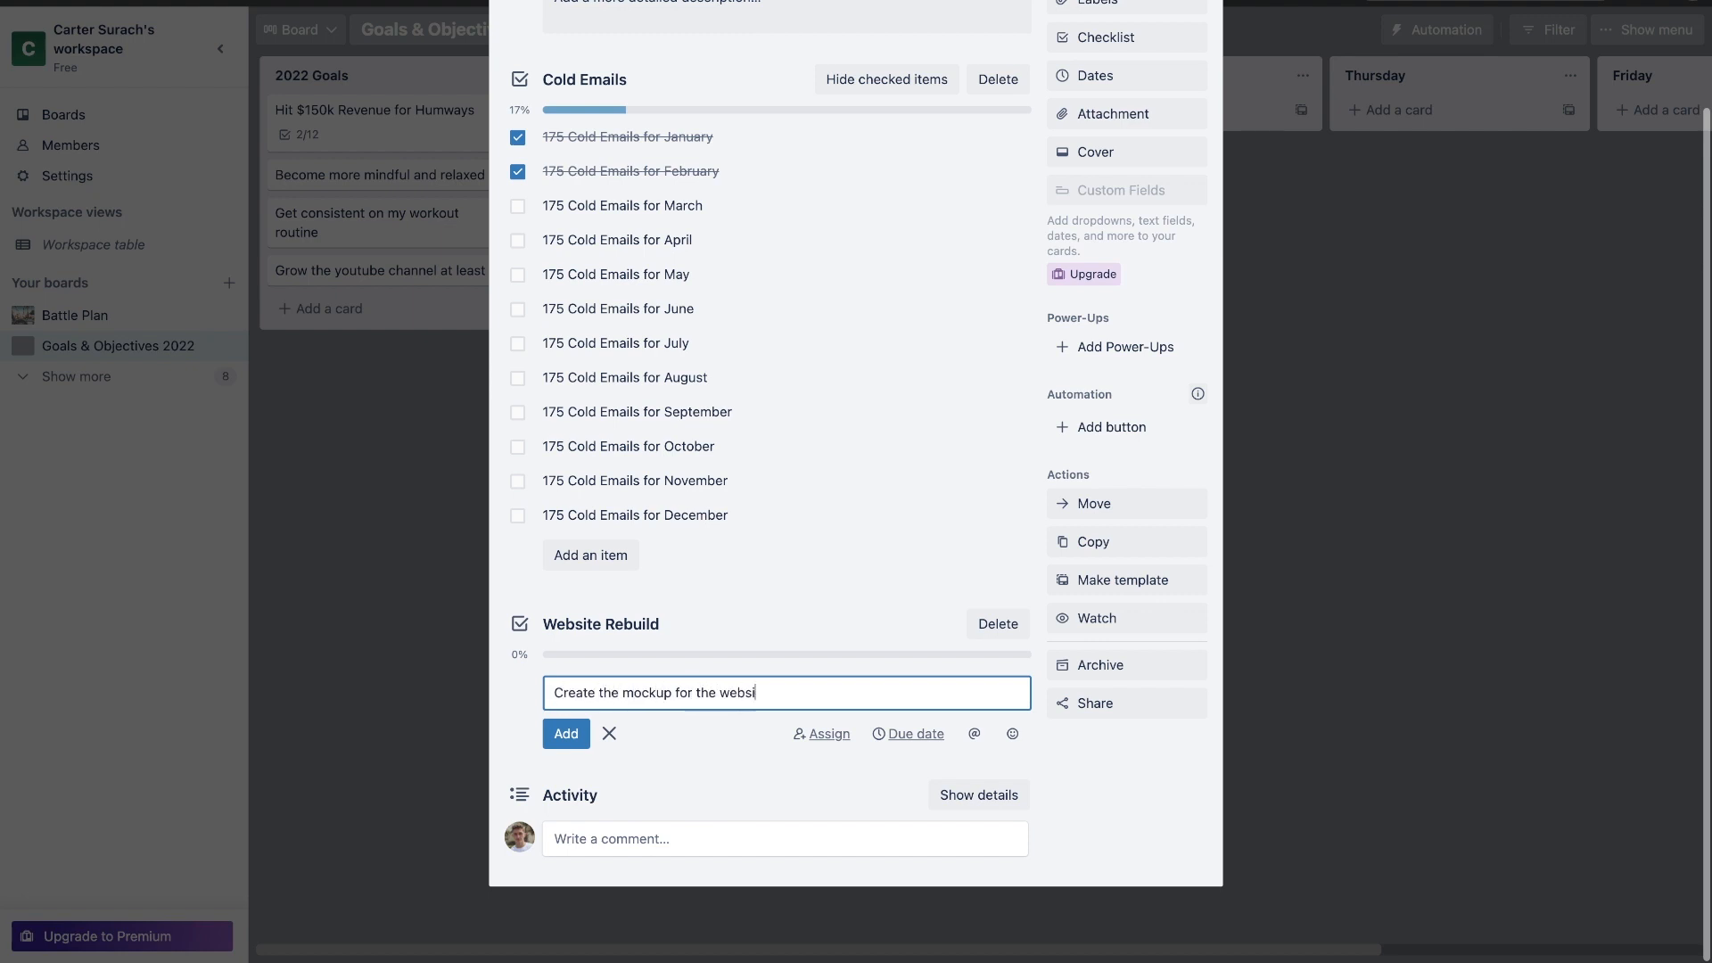
{"action": "key", "text": "Return"}
{"action": "type", "text": "Laun"}
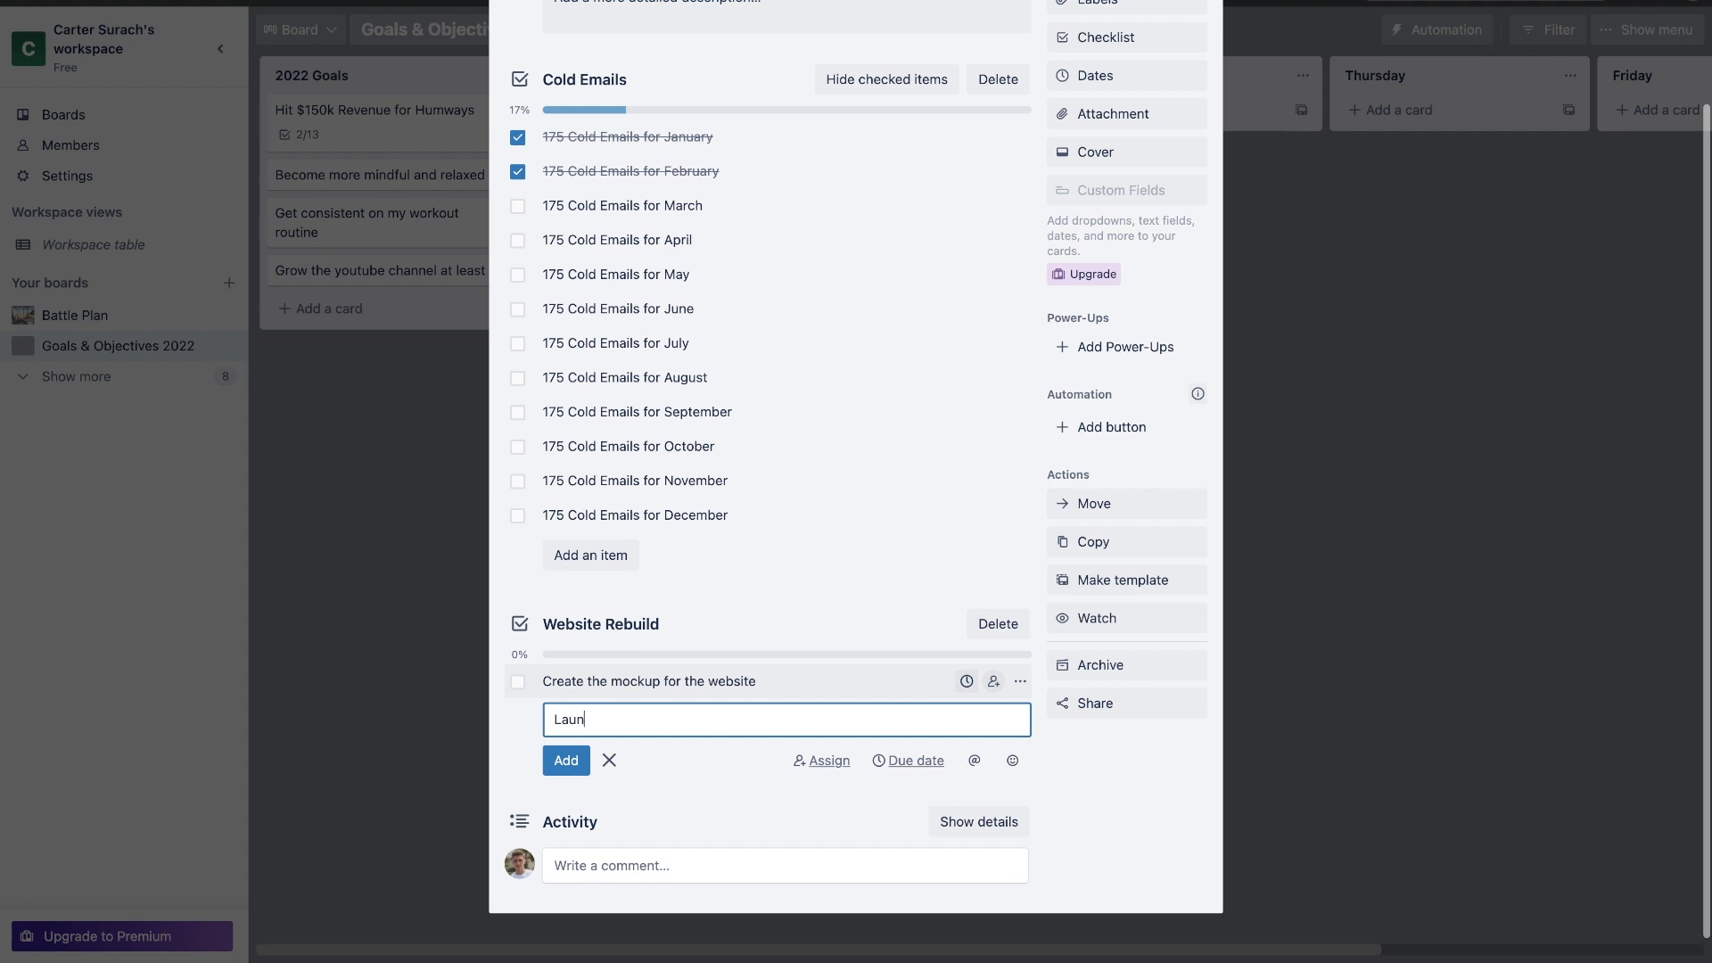
{"action": "type", "text": "ch the live site"}
{"action": "key", "text": "Return"}
{"action": "type", "text": "Promote w"}
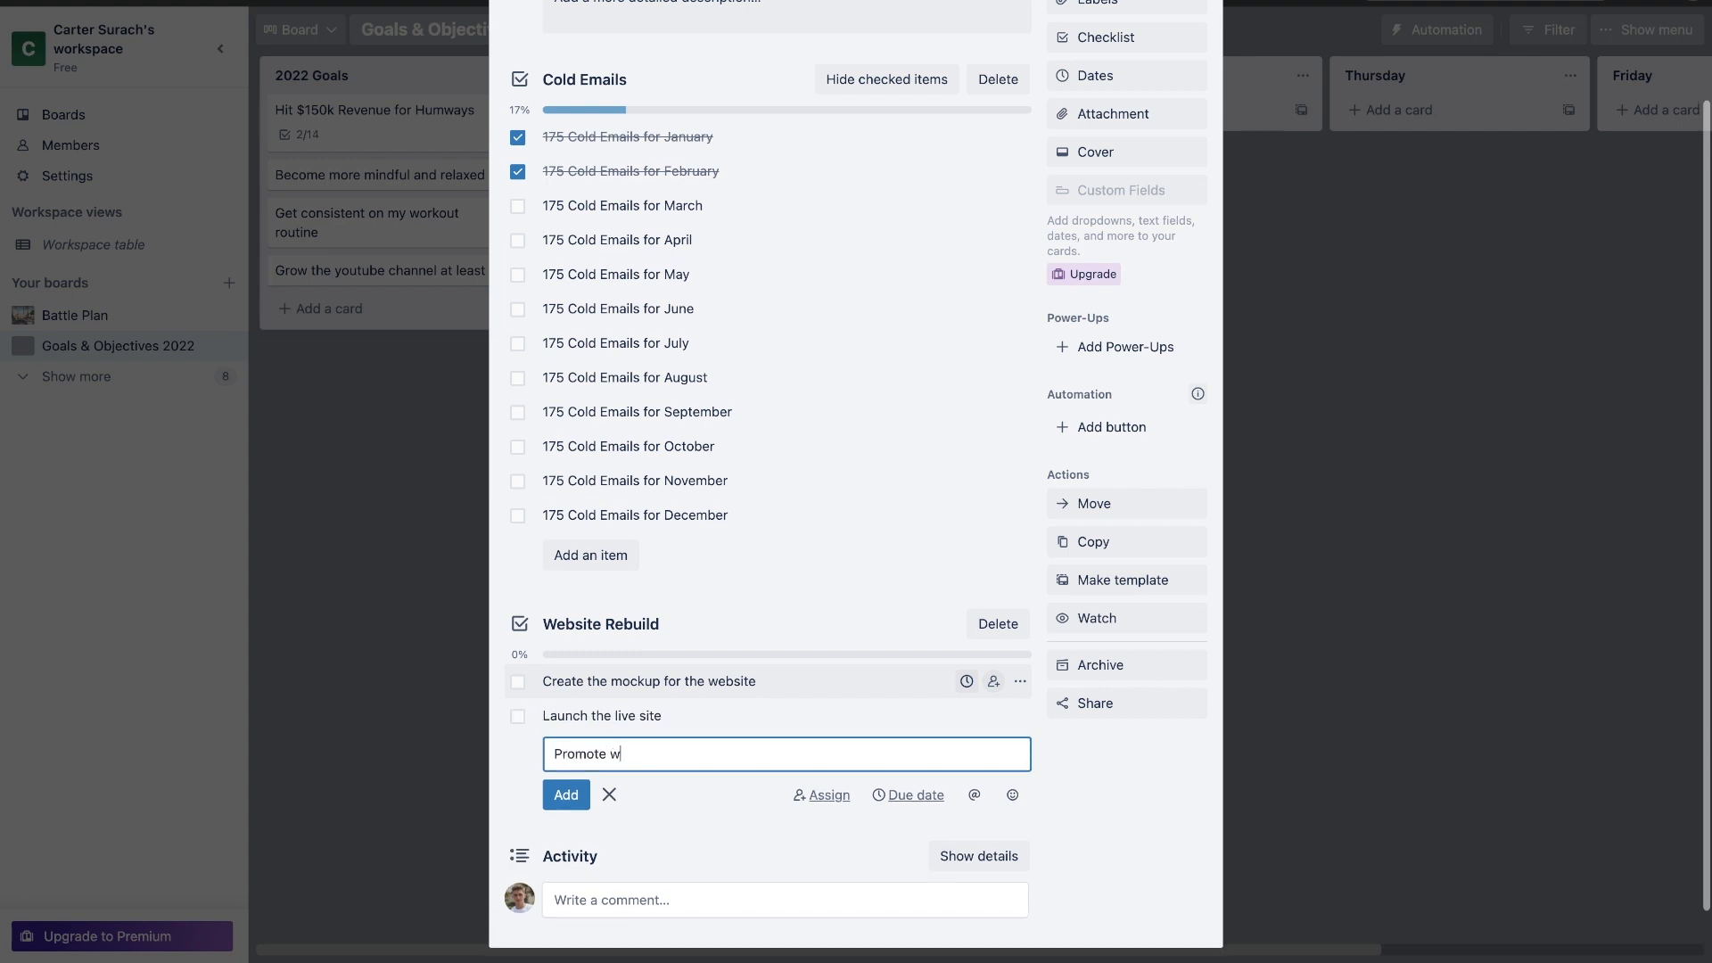
{"action": "type", "text": "ith remarketing ads"}
{"action": "key", "text": "Return"}
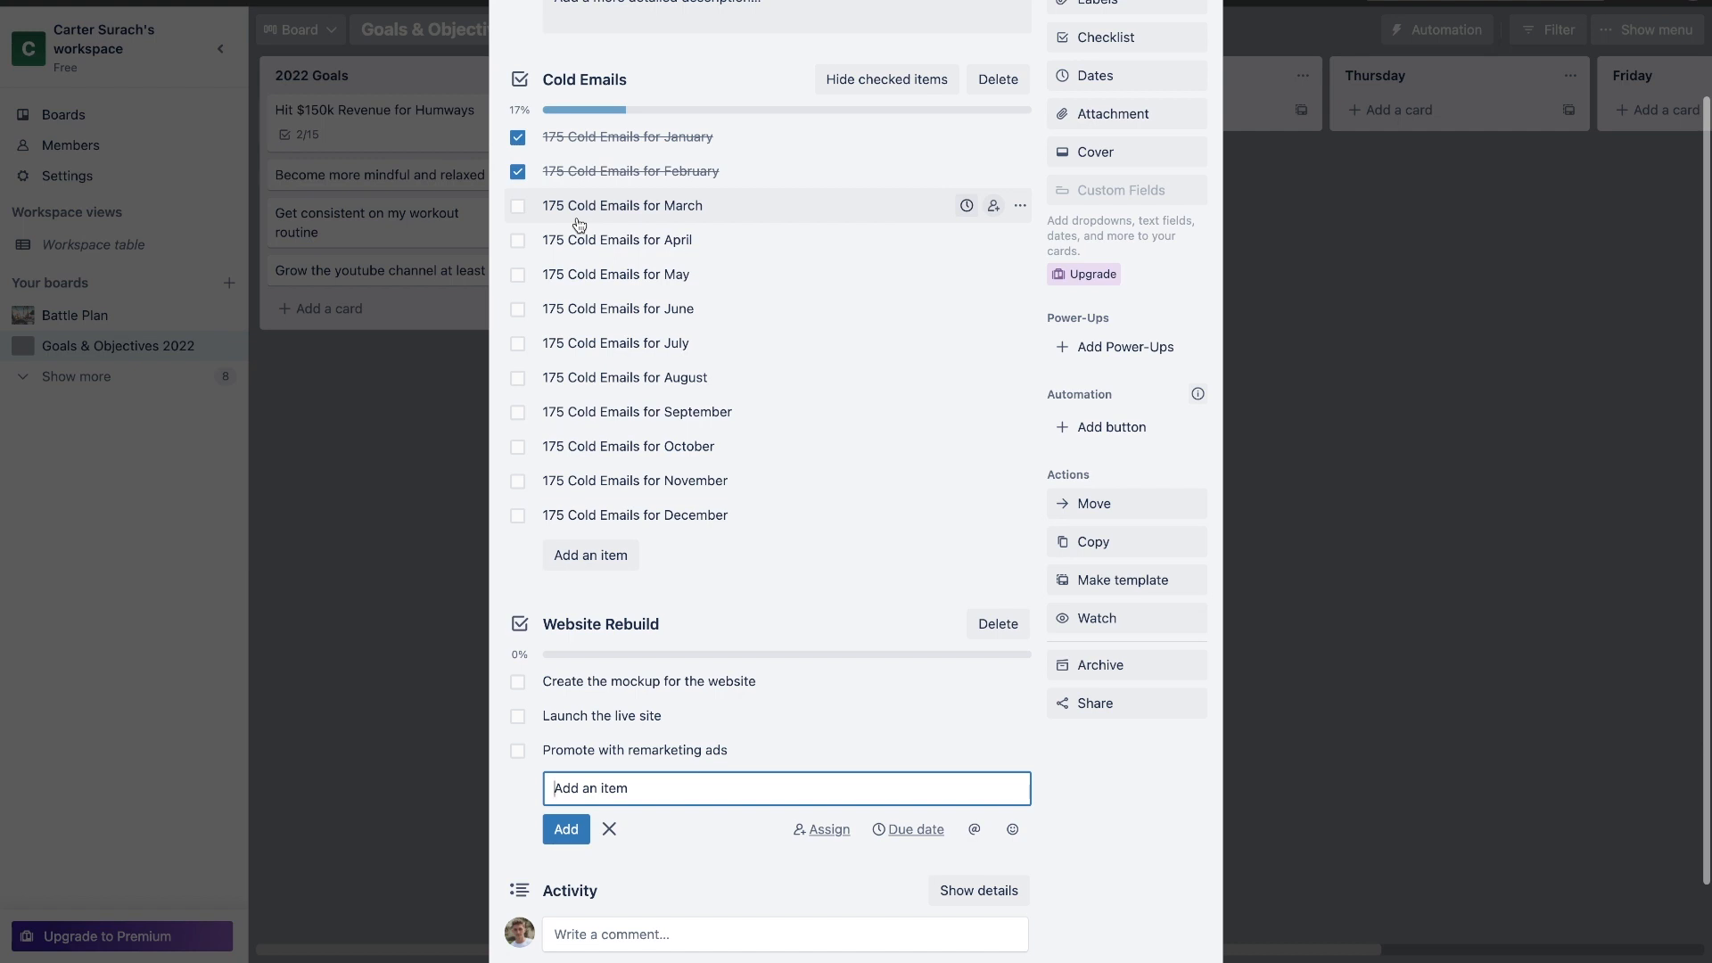
Step: Mark the March cold emails item and the website mockup item as complete and close the card
{"action": "left_click", "coordinate": [517, 206]}
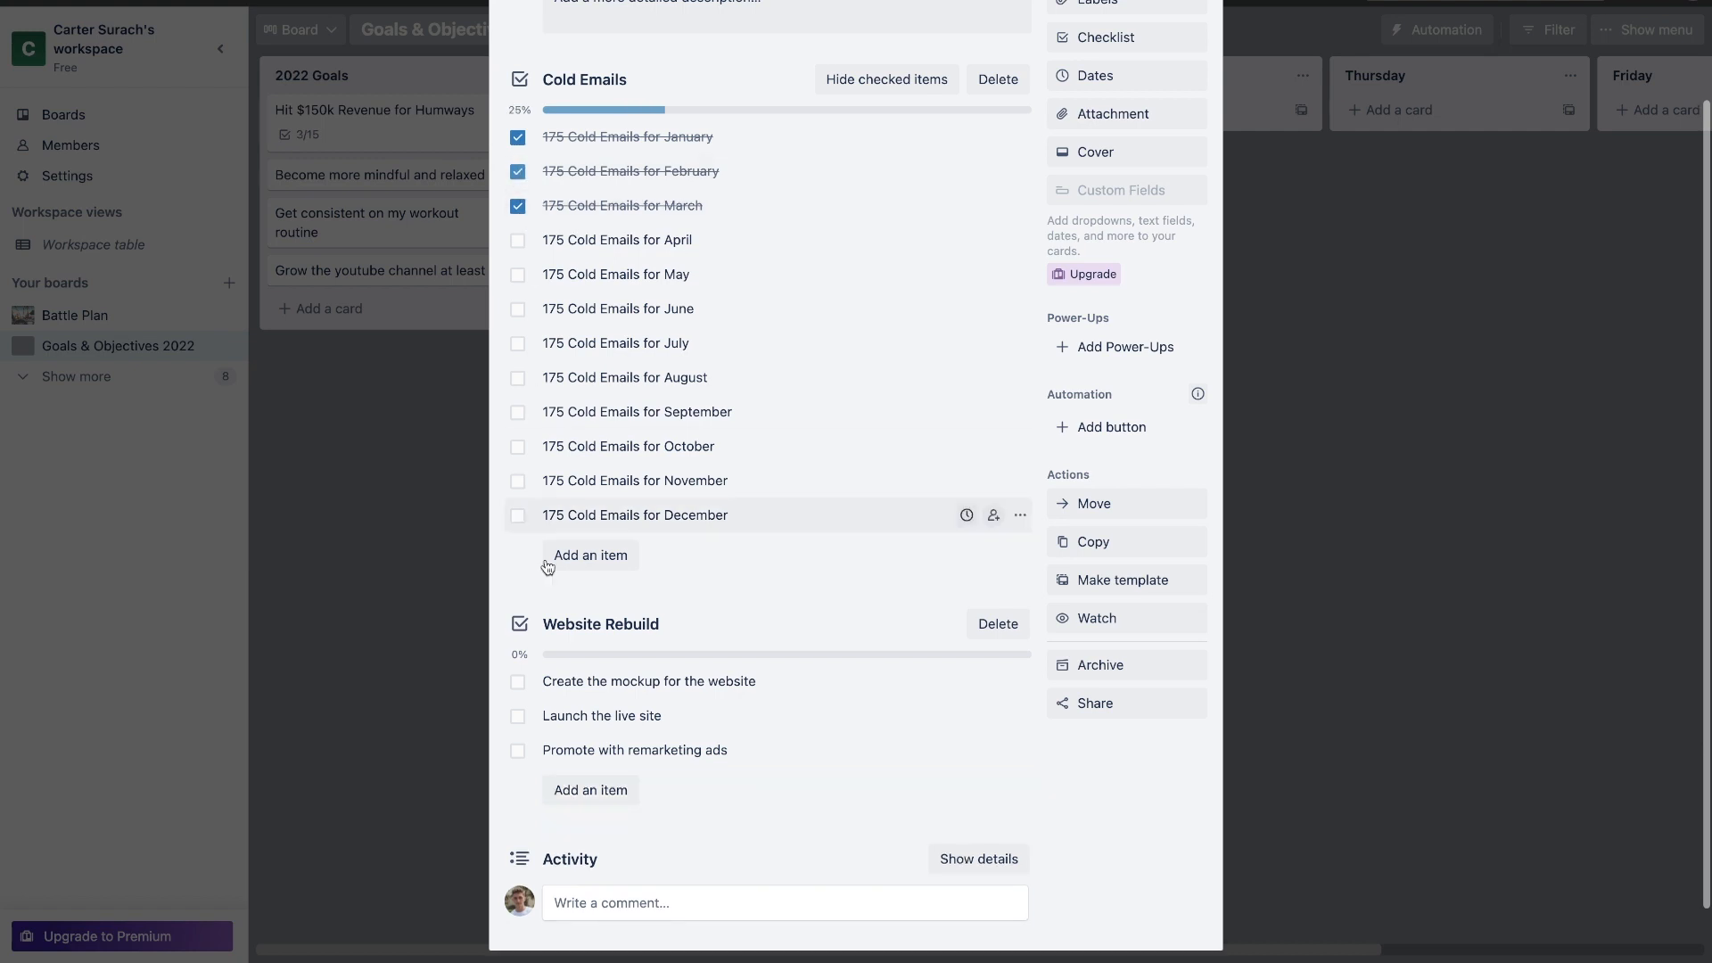
{"action": "left_click", "coordinate": [517, 683]}
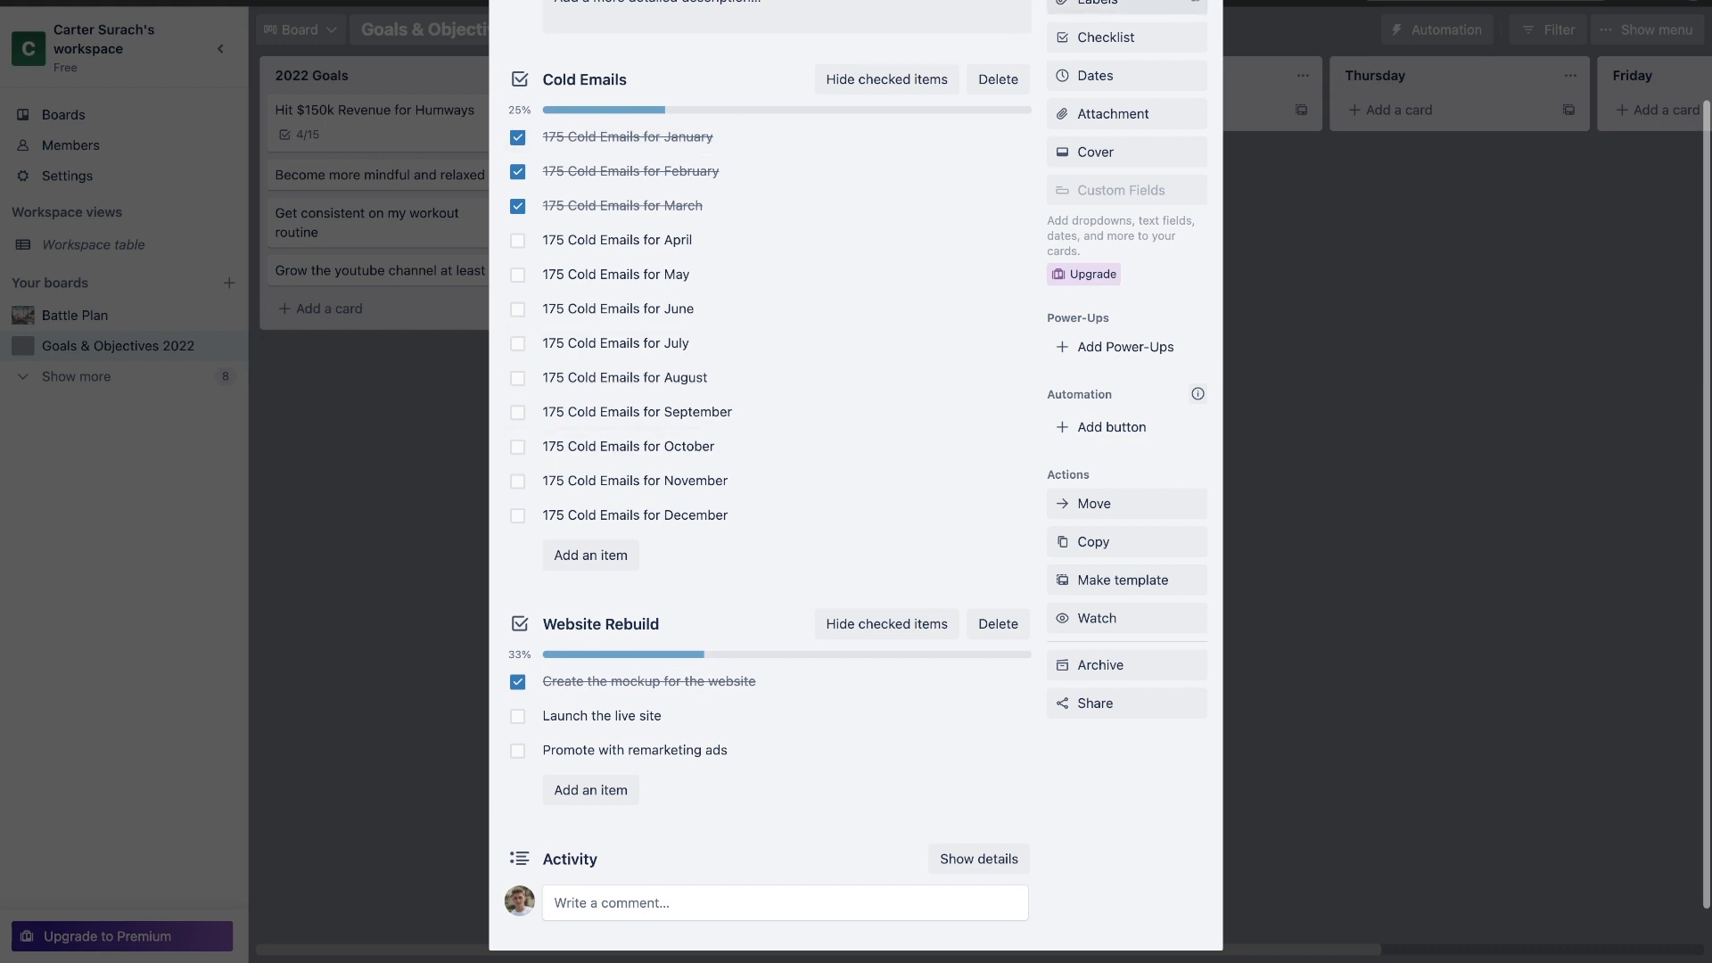
{"action": "scroll", "coordinate": [312, 142], "scroll_direction": "up", "scroll_amount": 2}
{"action": "left_click", "coordinate": [312, 142]}
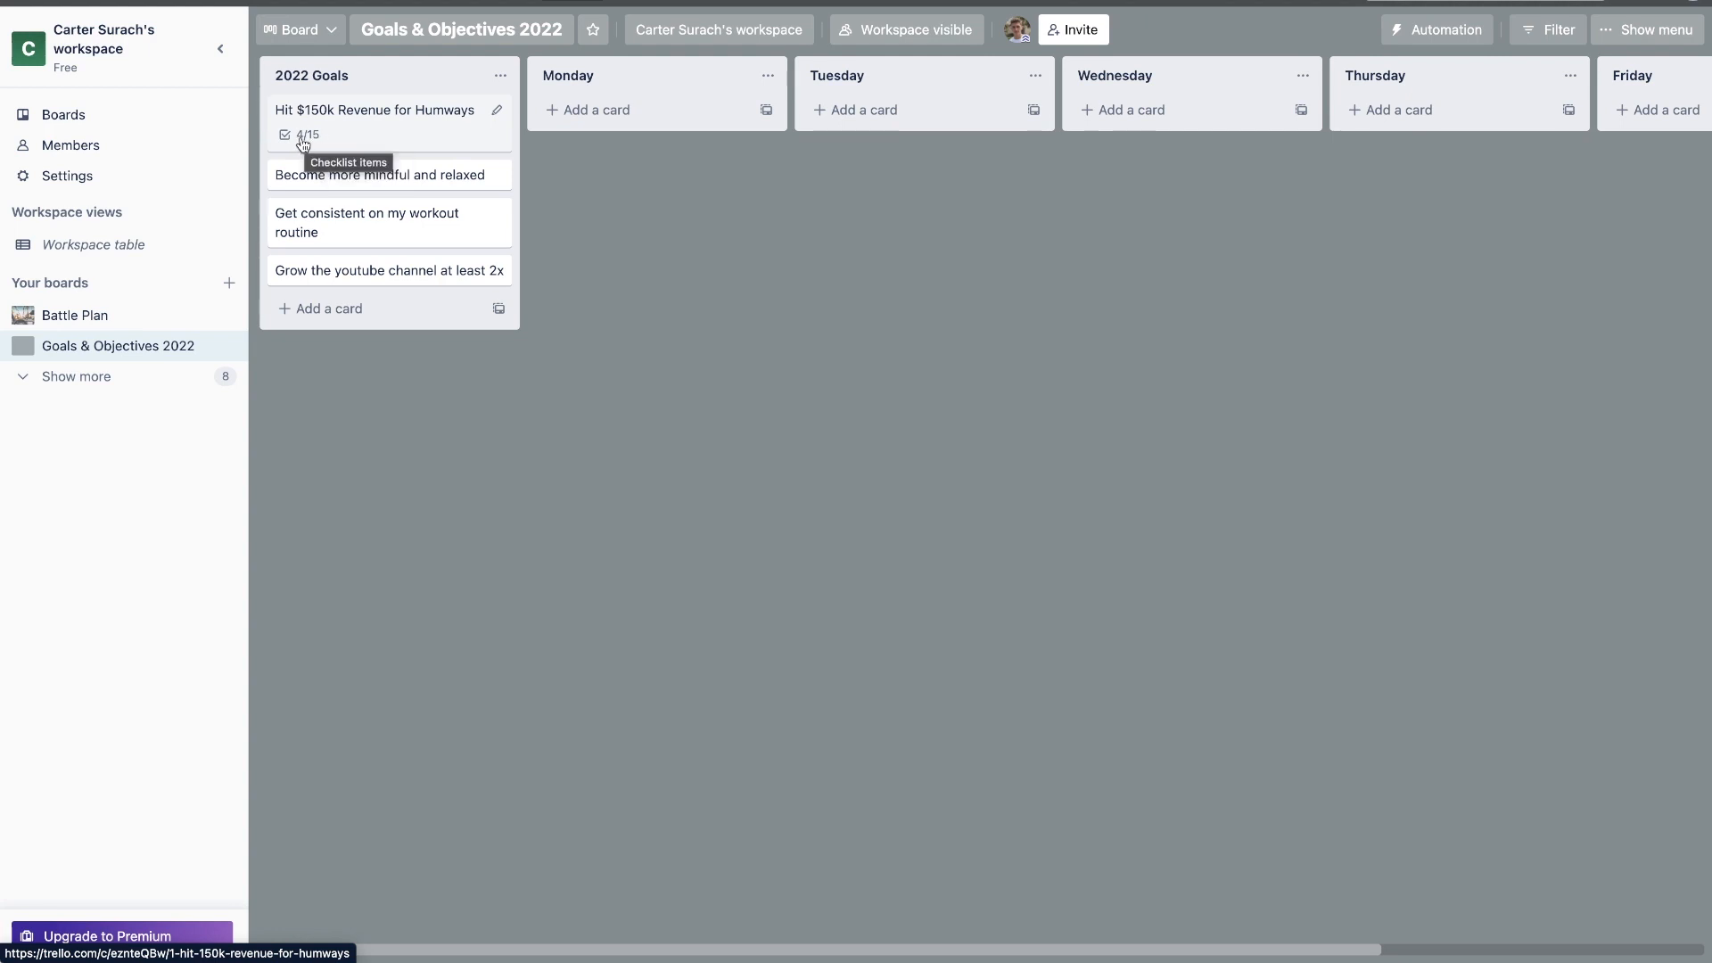
Step: Uncheck all completed items in both checklists of the "Hit $150k Revenue for Humways" card and close it
{"action": "left_click", "coordinate": [346, 141]}
{"action": "scroll", "coordinate": [710, 336], "scroll_direction": "down", "scroll_amount": 3}
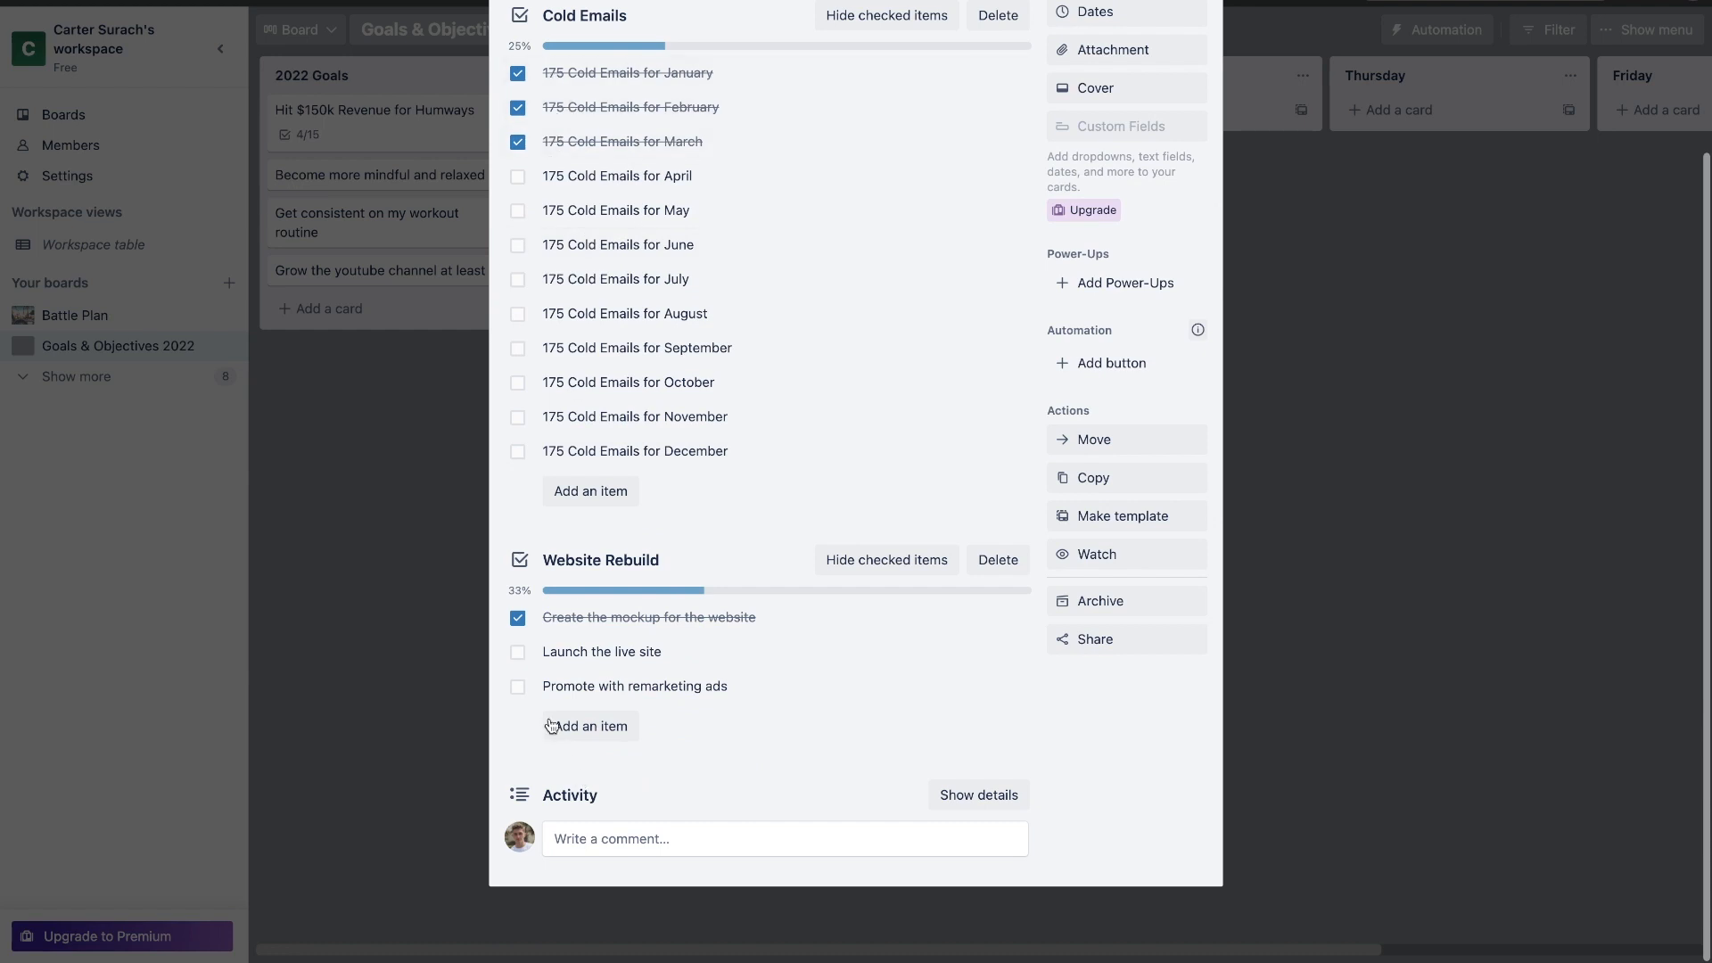
{"action": "left_click", "coordinate": [517, 617]}
{"action": "left_click", "coordinate": [517, 142]}
{"action": "left_click", "coordinate": [518, 107]}
{"action": "left_click", "coordinate": [517, 73]}
{"action": "scroll", "coordinate": [700, 279], "scroll_direction": "up", "scroll_amount": 2}
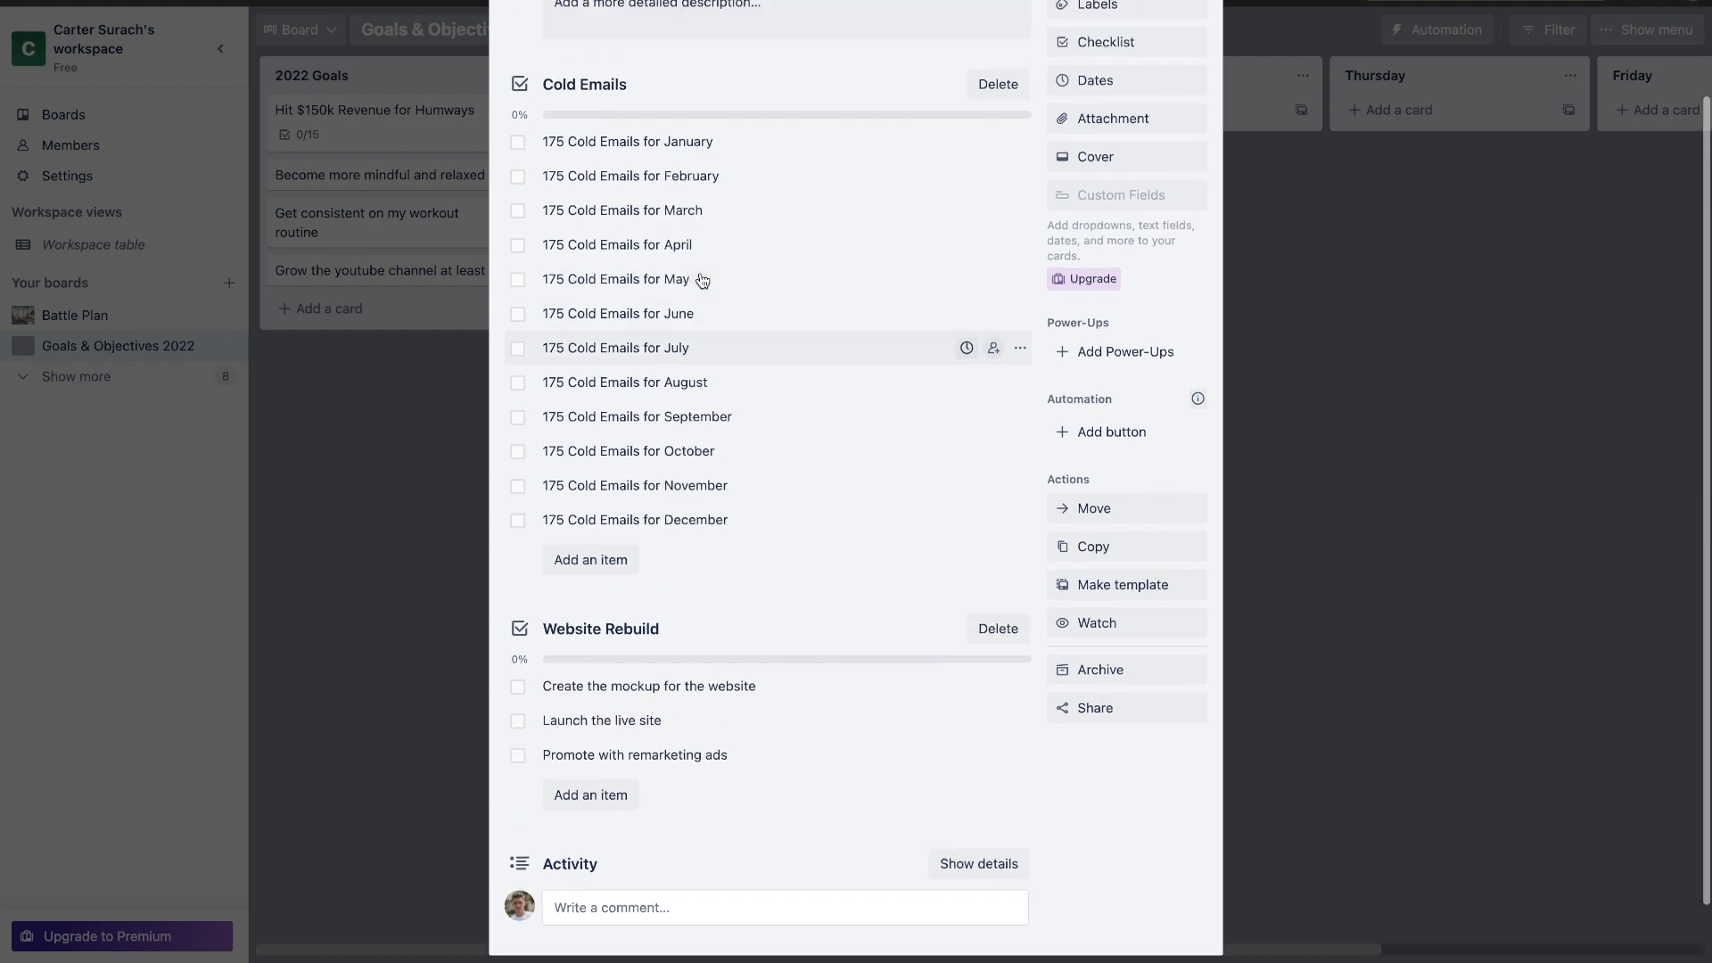
{"action": "scroll", "coordinate": [793, 472], "scroll_direction": "up", "scroll_amount": 2}
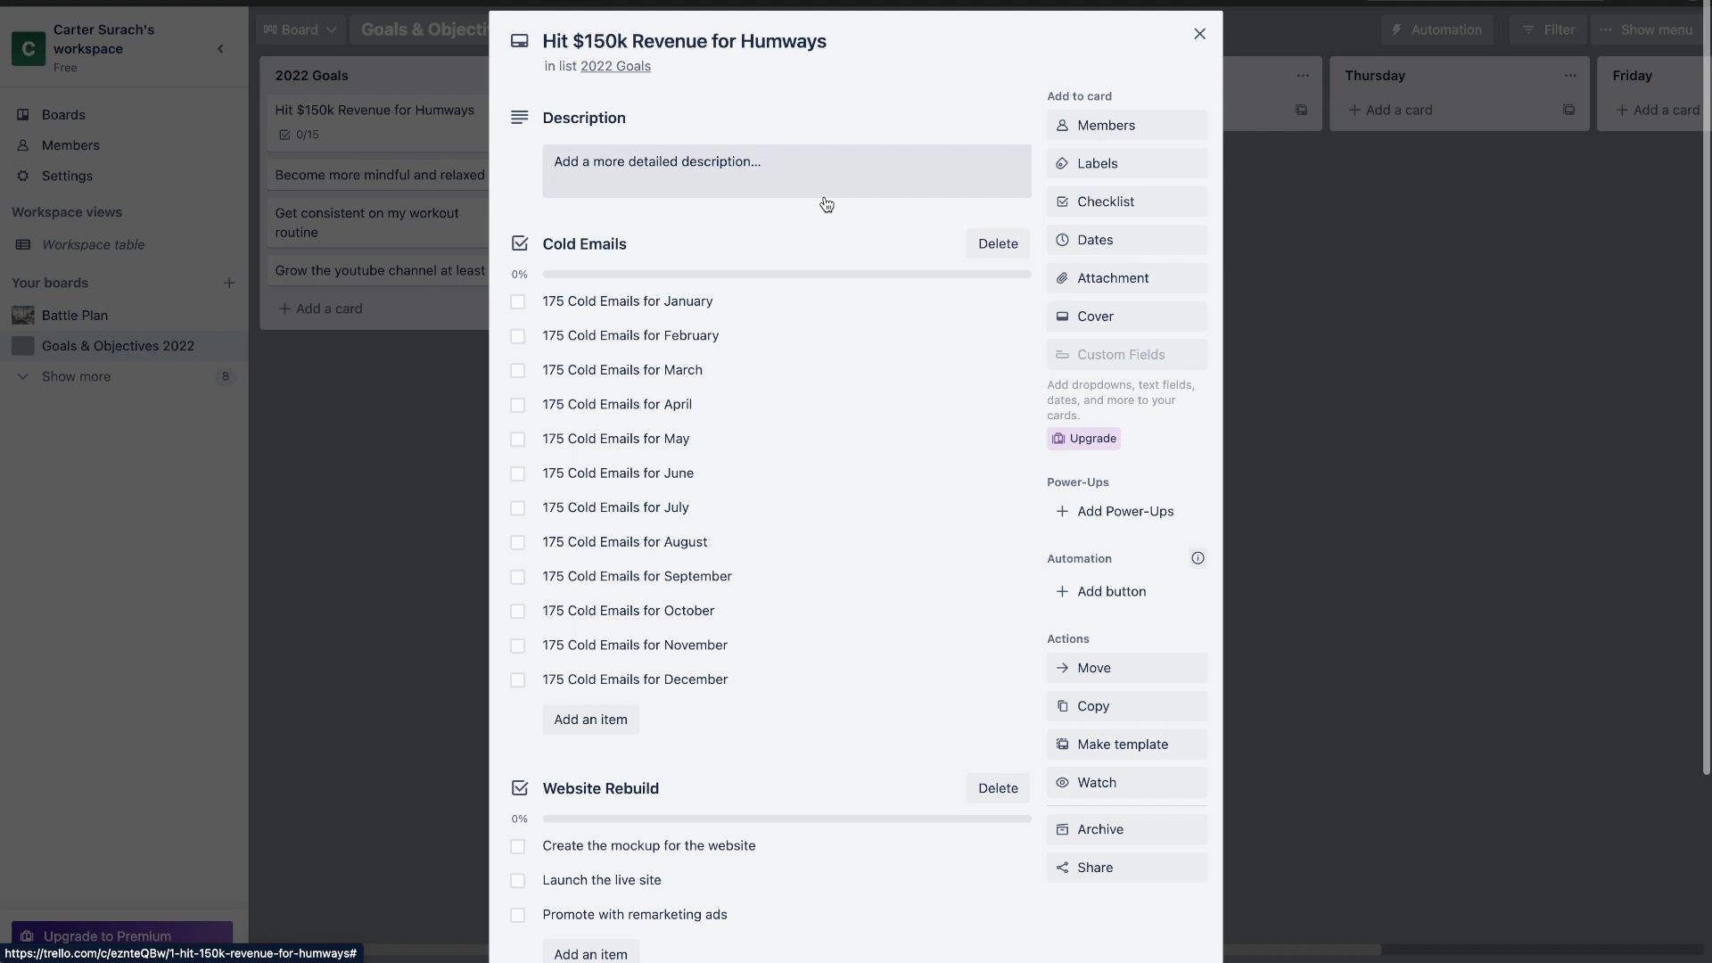
{"action": "left_click", "coordinate": [784, 160]}
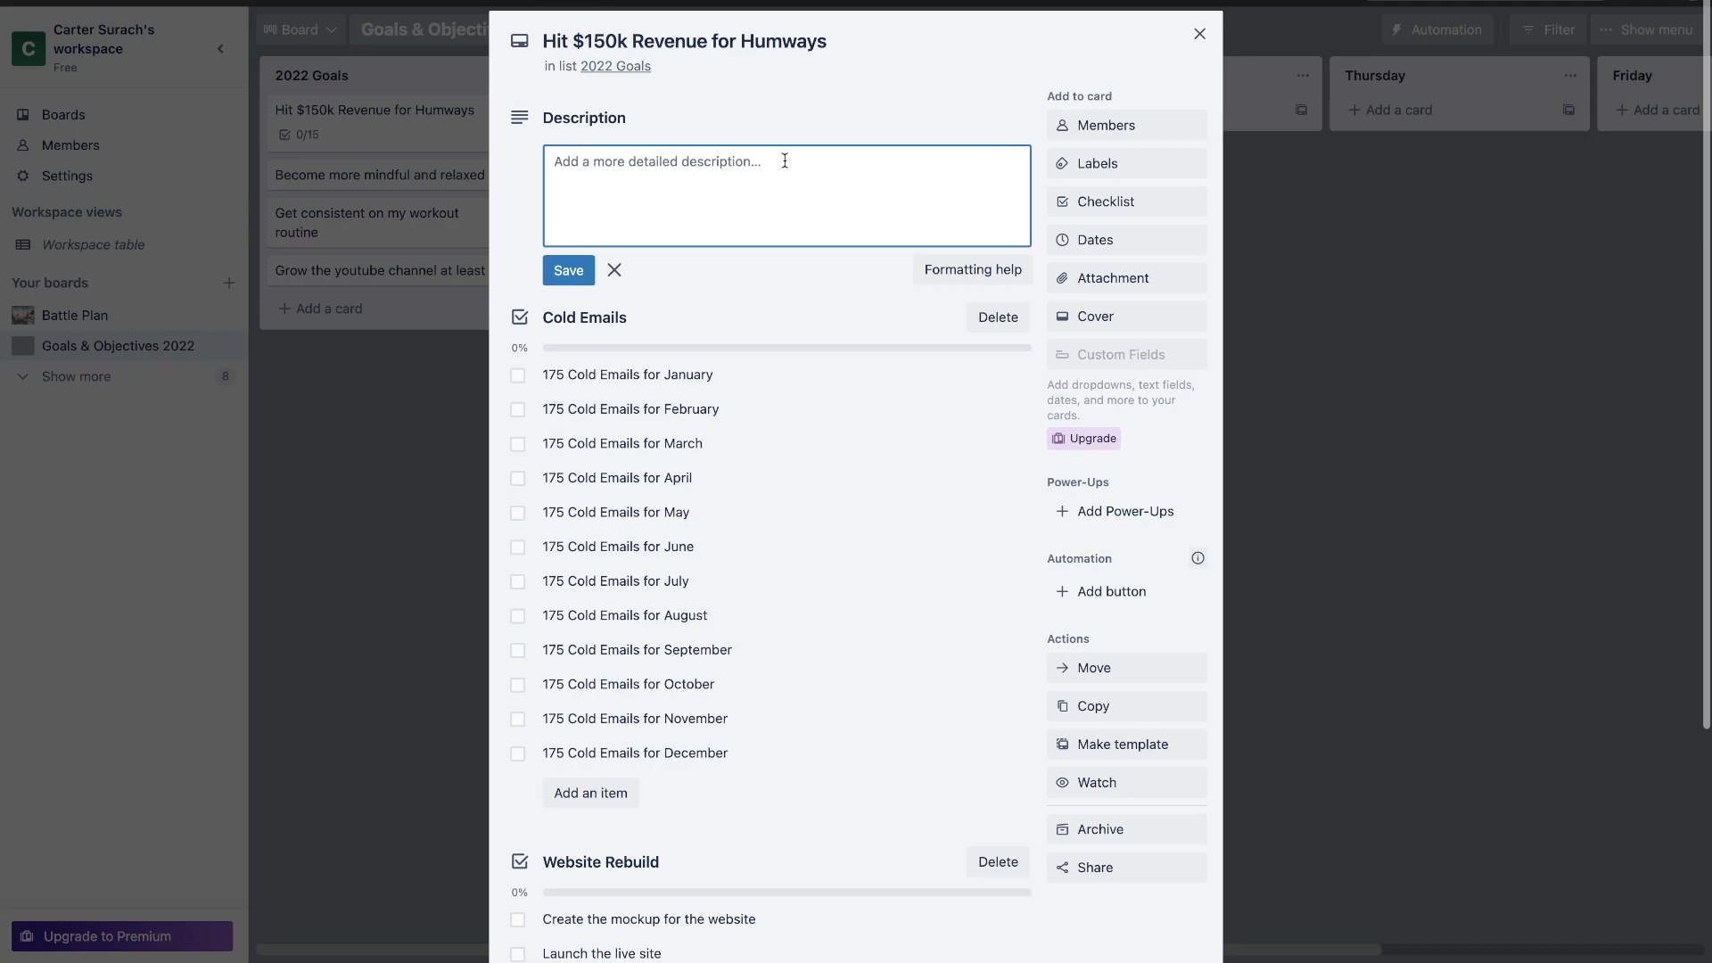
{"action": "left_click", "coordinate": [1199, 33]}
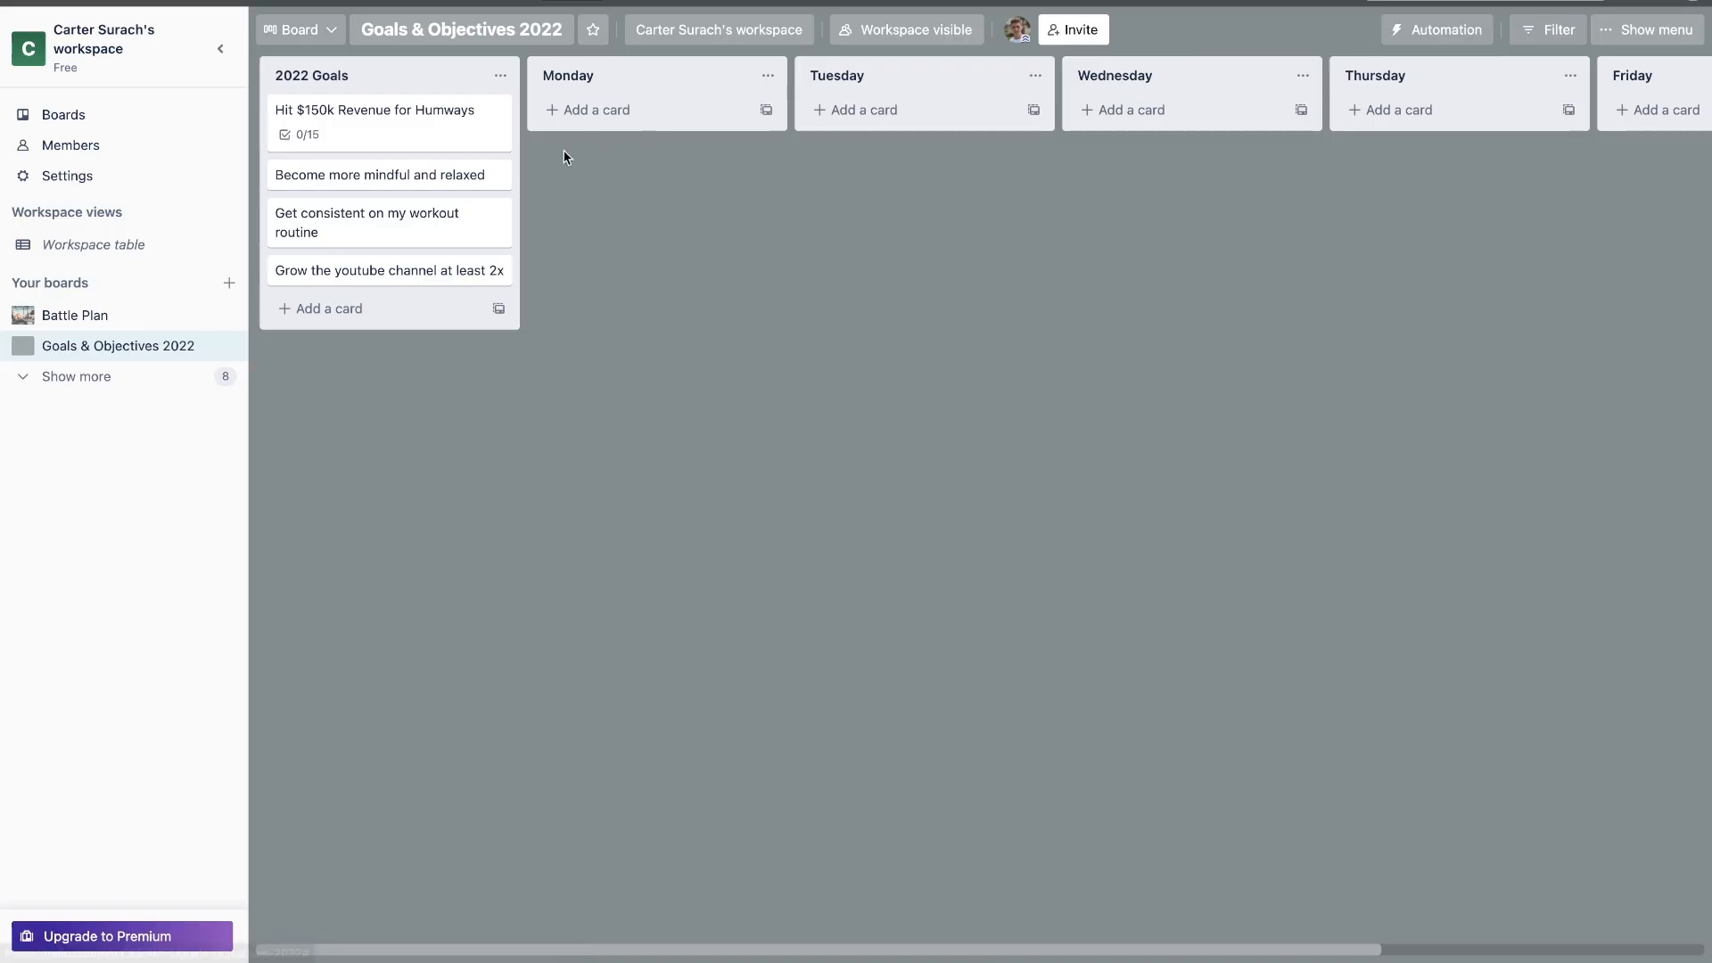
Step: Add a "Meditation" checklist with the item "Meditate for 100 Minutes in January" to the "Become more mindful and relaxed" card
{"action": "left_click", "coordinate": [444, 177]}
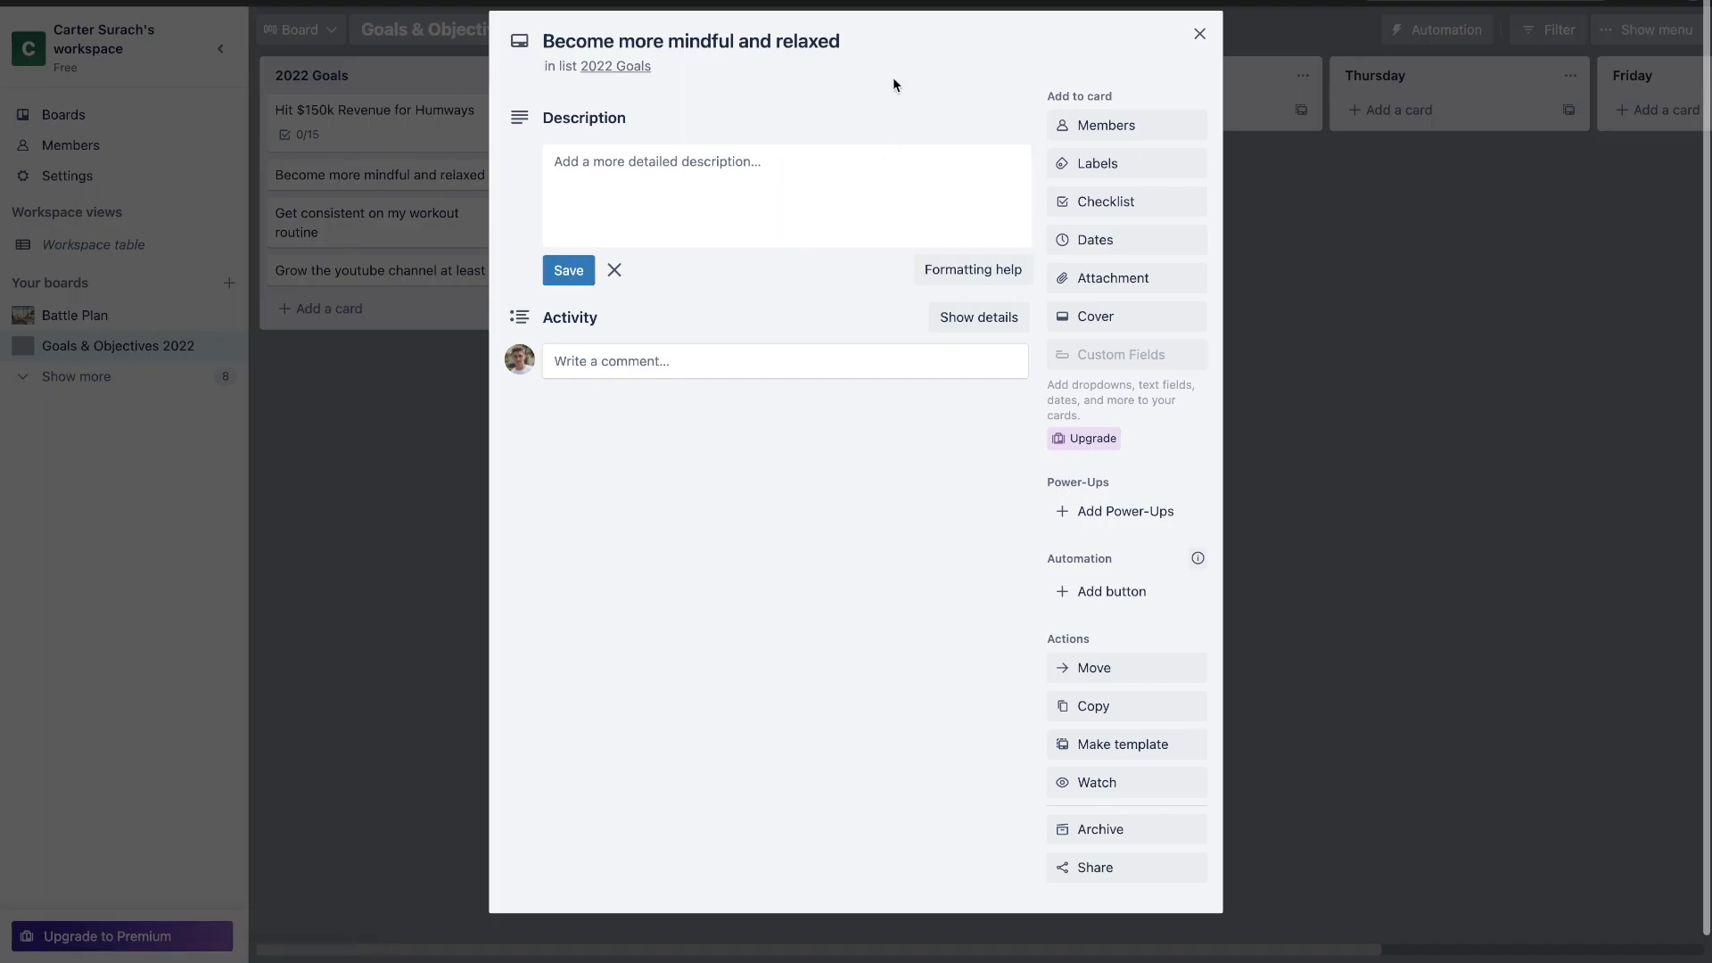
{"action": "left_click", "coordinate": [1118, 202]}
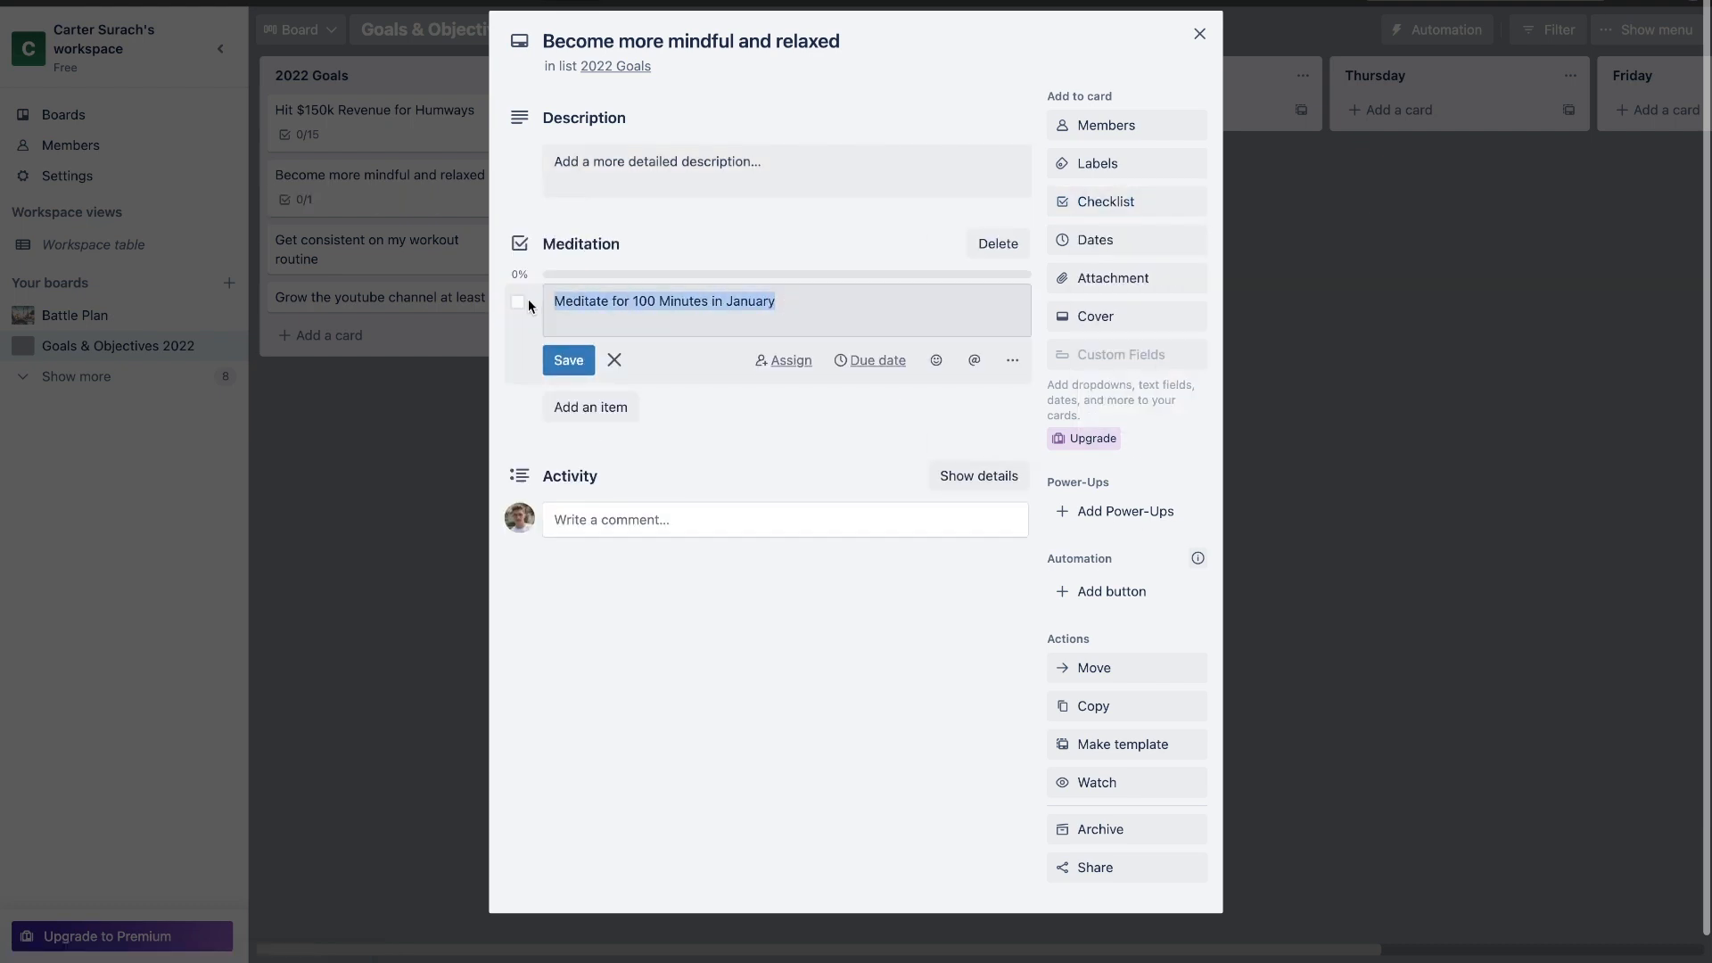
{"action": "left_click", "coordinate": [555, 357]}
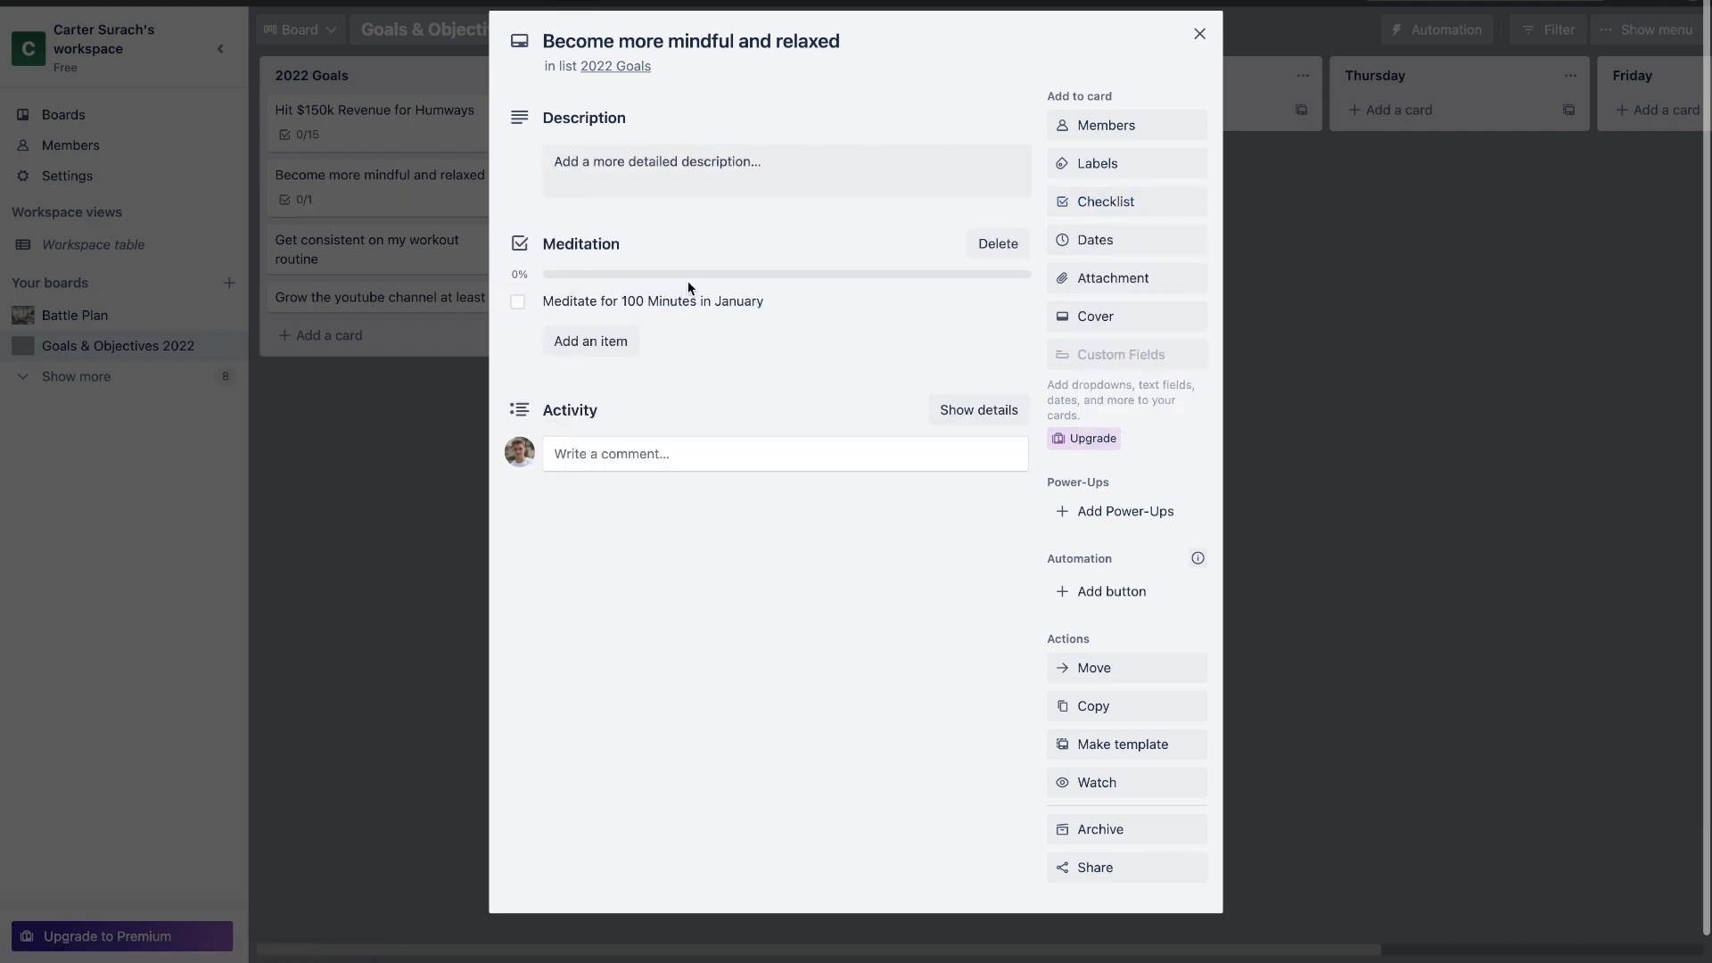
Step: Add the items "Meditate for 100 Minutes in February" and "Meditate for 100 Minutes in March" to the Meditation checklist
{"action": "left_click", "coordinate": [590, 341]}
{"action": "type", "text": "Meditate for 100 Minutes in January"}
{"action": "key", "text": "alt+BackSpace"}
{"action": "type", "text": "February"}
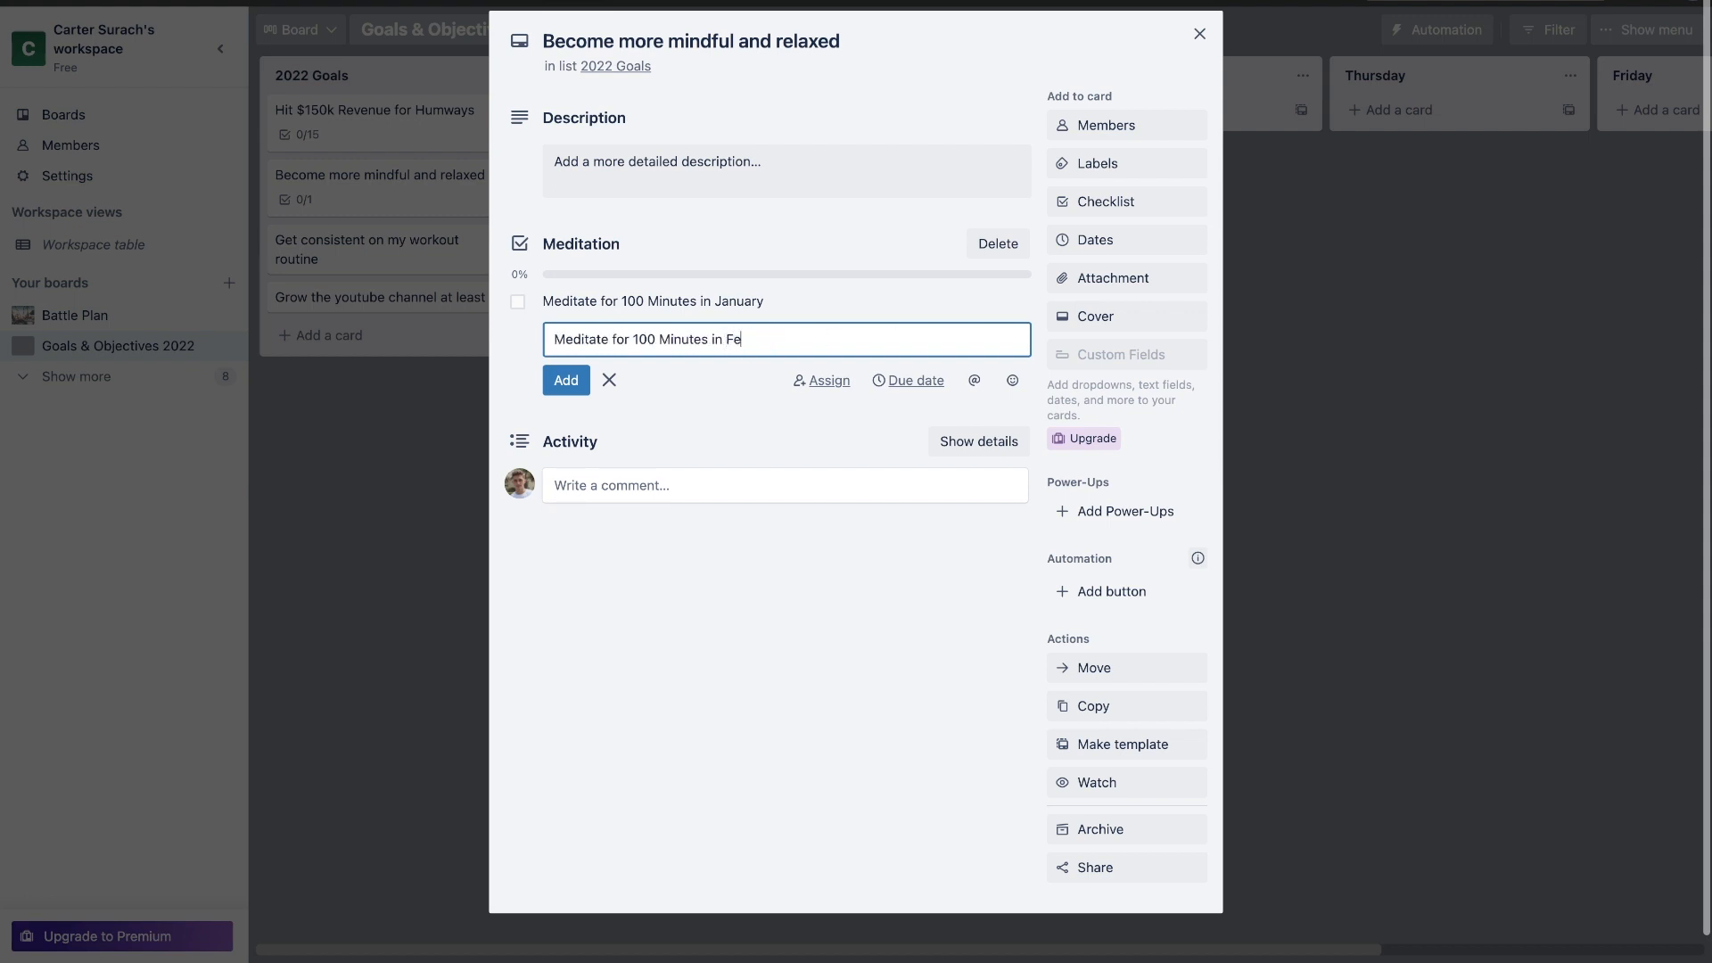
{"action": "key", "text": "Return"}
{"action": "type", "text": "Meditate for 100 Minutes in January"}
{"action": "key", "text": "alt+BackSpace"}
{"action": "type", "text": "March"}
{"action": "key", "text": "Return"}
Step: Add "Meditate for 100 Minutes in" items for April and May to the Meditation checklist
{"action": "type", "text": "Meditate for 100 Minutes in January"}
{"action": "key", "text": "alt+BackSpace"}
{"action": "type", "text": "AP"}
{"action": "key", "text": "BackSpace"}
{"action": "type", "text": "pril"}
{"action": "key", "text": "Return"}
{"action": "type", "text": "Meditate for 100 Minutes in January"}
{"action": "left_click_drag", "start_coordinate": [727, 443], "coordinate": [789, 478]}
{"action": "type", "text": "May"}
{"action": "key", "text": "Return"}
Step: Add "Meditate for 100 Minutes in" items for June, July, August and September to the Meditation checklist
{"action": "type", "text": "Meditate for 100 Minutes in January"}
{"action": "type", "text": "JuneAugust"}
{"action": "key", "text": "Return"}
{"action": "type", "text": "Meditate for 100 Minutes in January"}
{"action": "left_click_drag", "start_coordinate": [729, 579], "coordinate": [778, 613]}
{"action": "type", "text": "September"}
{"action": "key", "text": "Return"}
Step: Add "Meditate for 100 Minutes in" items for October, November and December, and close the card
{"action": "type", "text": "Meditate for 100 Minutes in January"}
{"action": "type", "text": "October"}
{"action": "key", "text": "Return"}
{"action": "type", "text": "Meditate for 100 Minutes in January"}
{"action": "left_click_drag", "start_coordinate": [728, 679], "coordinate": [778, 681]}
{"action": "type", "text": "December"}
{"action": "key", "text": "Return"}
{"action": "left_click", "coordinate": [1106, 18]}
{"action": "left_click", "coordinate": [1199, 34]}
Step: Add a "Workouts" checklist with the item "17 Workouts in Jan" to the "Get consistent on my workout routine" card
{"action": "left_click", "coordinate": [407, 183]}
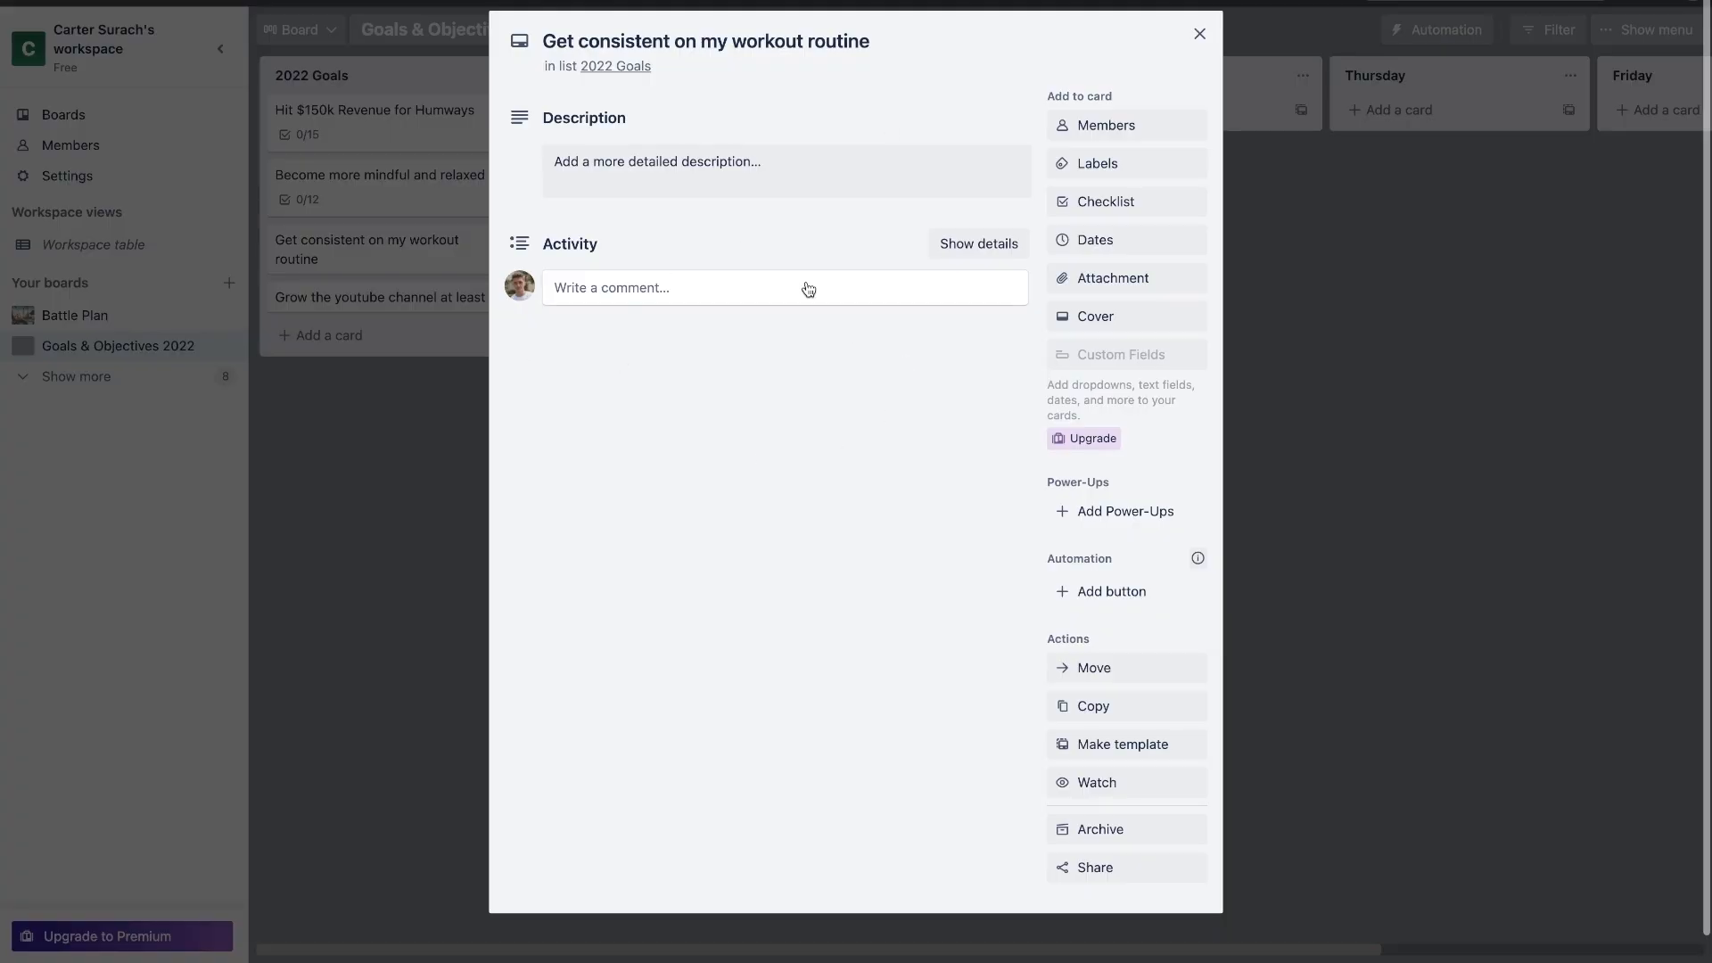
{"action": "left_click", "coordinate": [1167, 218]}
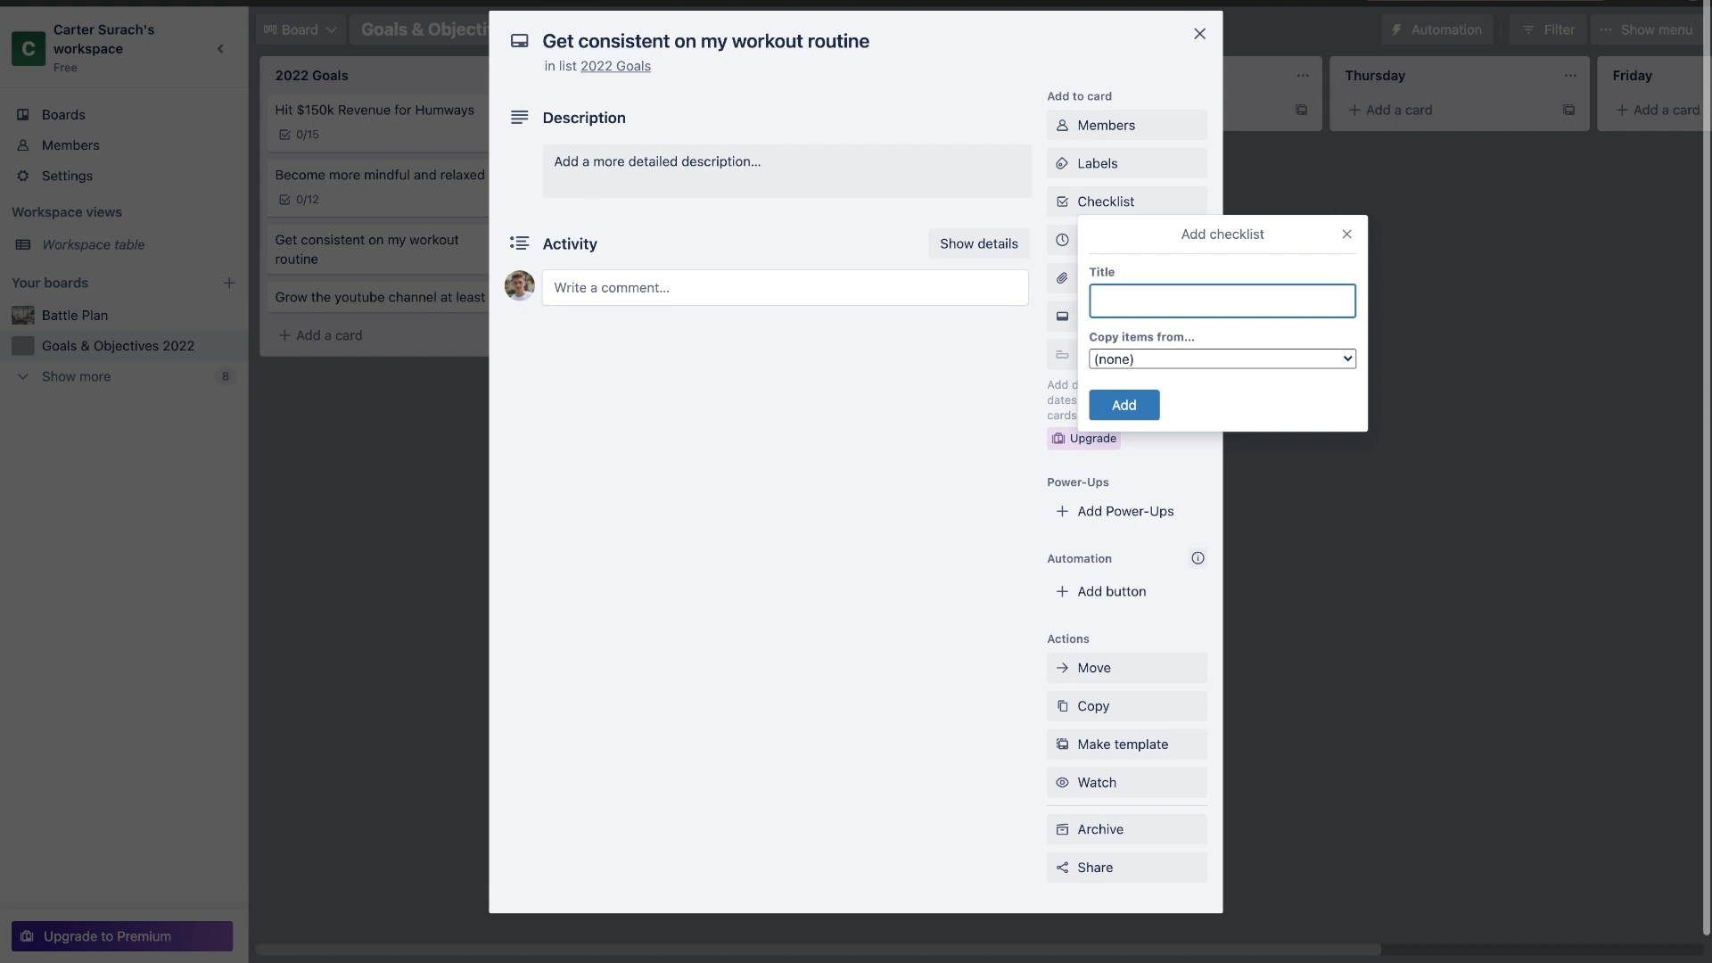
{"action": "type", "text": "Workouts"}
{"action": "key", "text": "Return"}
{"action": "type", "text": "17 Workouts in Jan"}
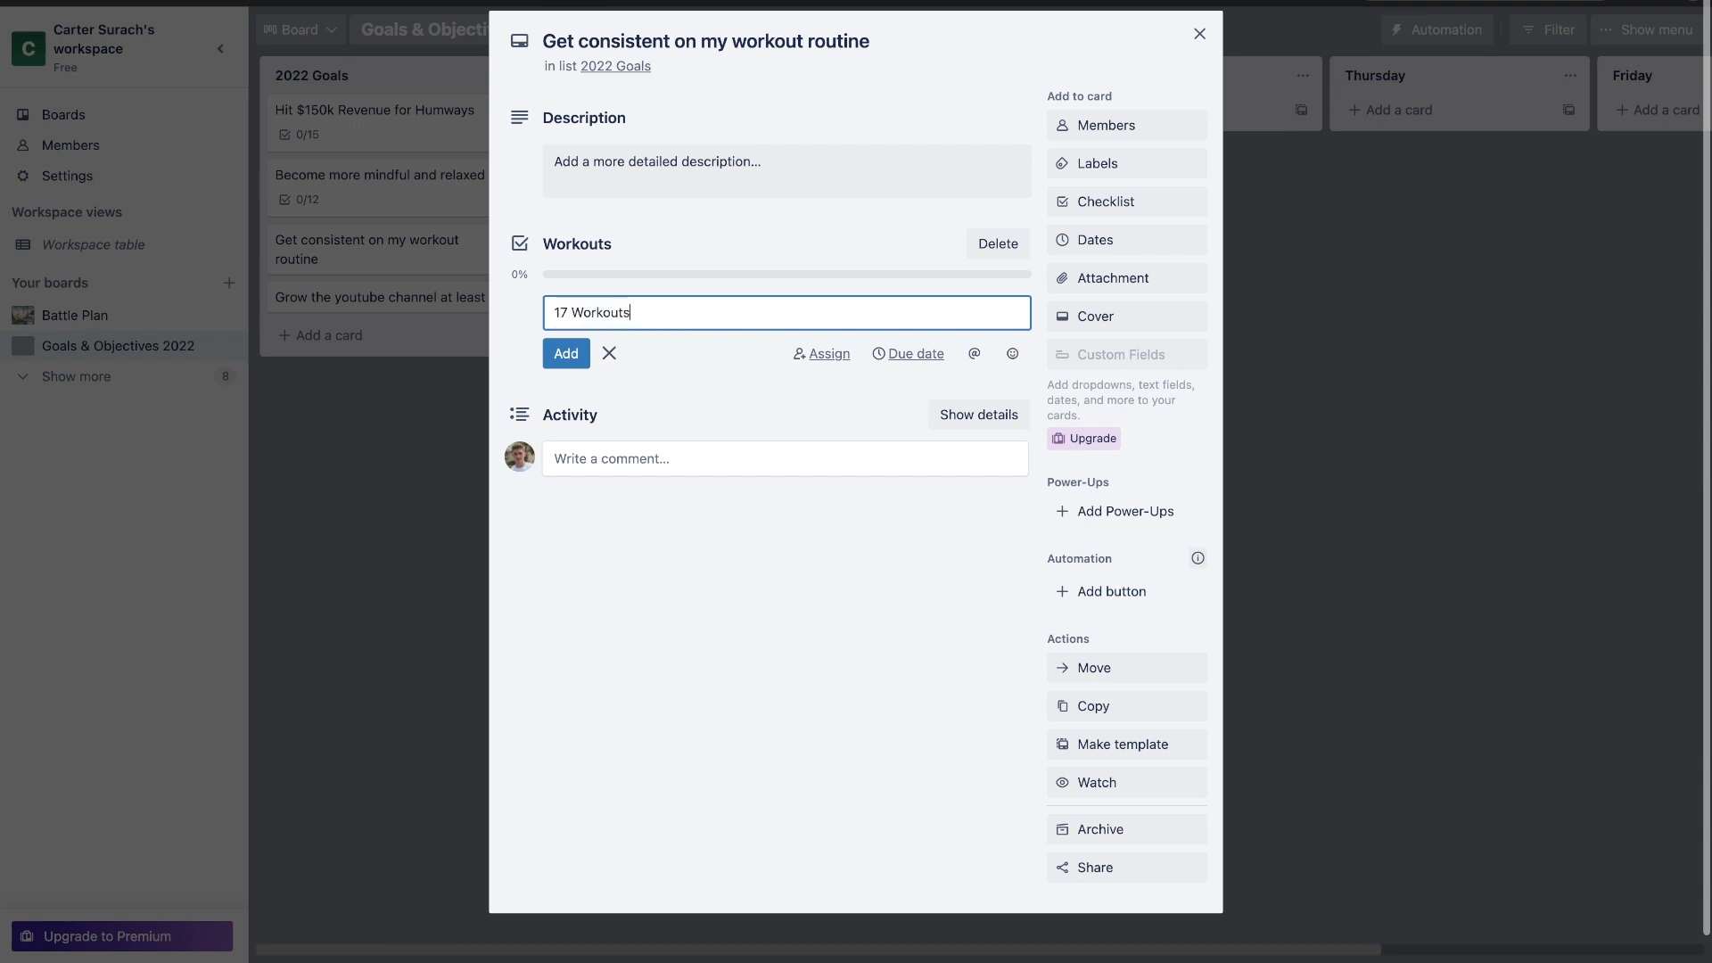
{"action": "key", "text": "Return"}
Step: Copy the January workout wording and add the item "17 Workouts in Feb" to the Workouts checklist
{"action": "left_click", "coordinate": [676, 305]}
{"action": "key", "text": "super+c"}
{"action": "key", "text": "super+v"}
{"action": "double_click", "coordinate": [657, 340]}
{"action": "type", "text": "Feb"}
{"action": "key", "text": "Return"}
Step: Add "17 Workouts in" items for Mar, Apr, May and June to the Workouts checklist
{"action": "key", "text": "super+v"}
{"action": "type", "text": "Mar"}
{"action": "key", "text": "super+v"}
{"action": "type", "text": "May"}
{"action": "key", "text": "Return"}
{"action": "key", "text": "super+v"}
{"action": "type", "text": "June"}
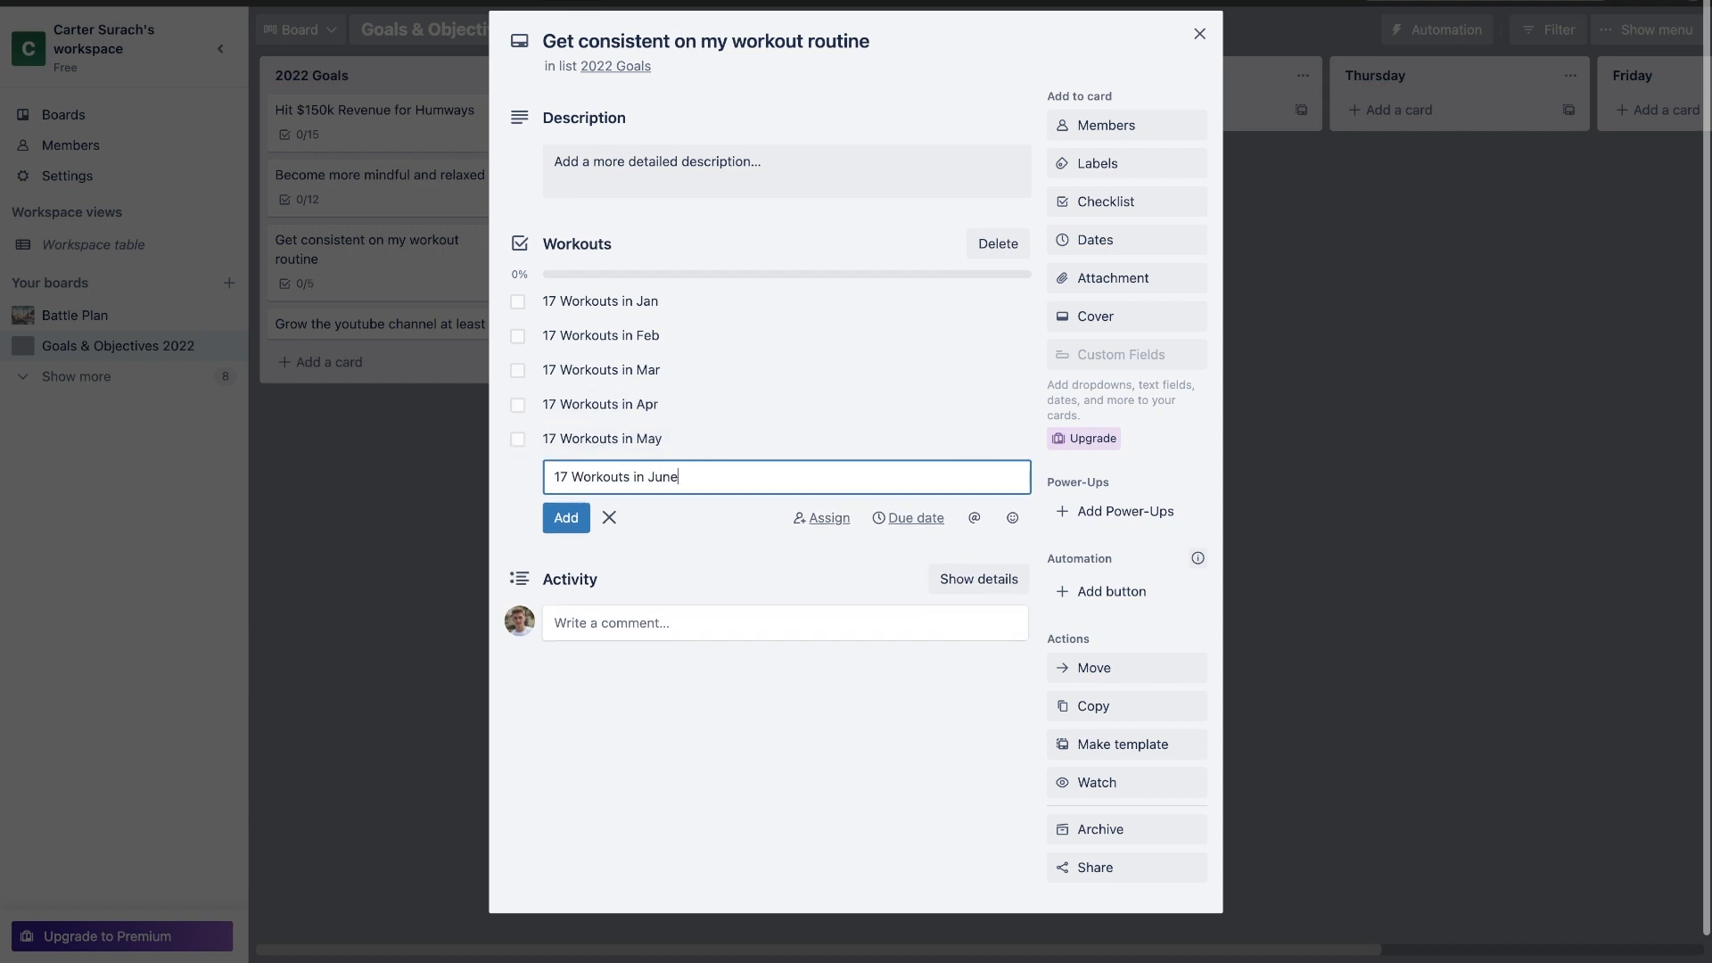
{"action": "key", "text": "Return"}
Step: Add "17 Workouts in" items for July, August, September and October to the Workouts checklist
{"action": "key", "text": "super+v"}
{"action": "type", "text": "July"}
{"action": "left_click", "coordinate": [575, 583]}
{"action": "type", "text": "Sept"}
{"action": "key", "text": "Return"}
{"action": "key", "text": "super+v"}
{"action": "type", "text": "Nov"}
{"action": "key", "text": "Return"}
{"action": "type", "text": "Oct"}
{"action": "left_click", "coordinate": [553, 682]}
Step: Add "17 Workouts in Nov" and "17 Workouts in Dec" to the Workouts checklist and close the card
{"action": "left_click", "coordinate": [615, 655]}
{"action": "type", "text": "17 Workouts in Nov"}
{"action": "key", "text": "Return"}
{"action": "type", "text": "17 Workouts in Dec"}
{"action": "key", "text": "Return"}
{"action": "left_click", "coordinate": [394, 592]}
{"action": "left_click", "coordinate": [394, 592]}
Step: Add a "Youtube Videos" checklist with the item "17 Videos in Jan" to the "Grow the youtube channel at least 2x" card
{"action": "left_click", "coordinate": [413, 332]}
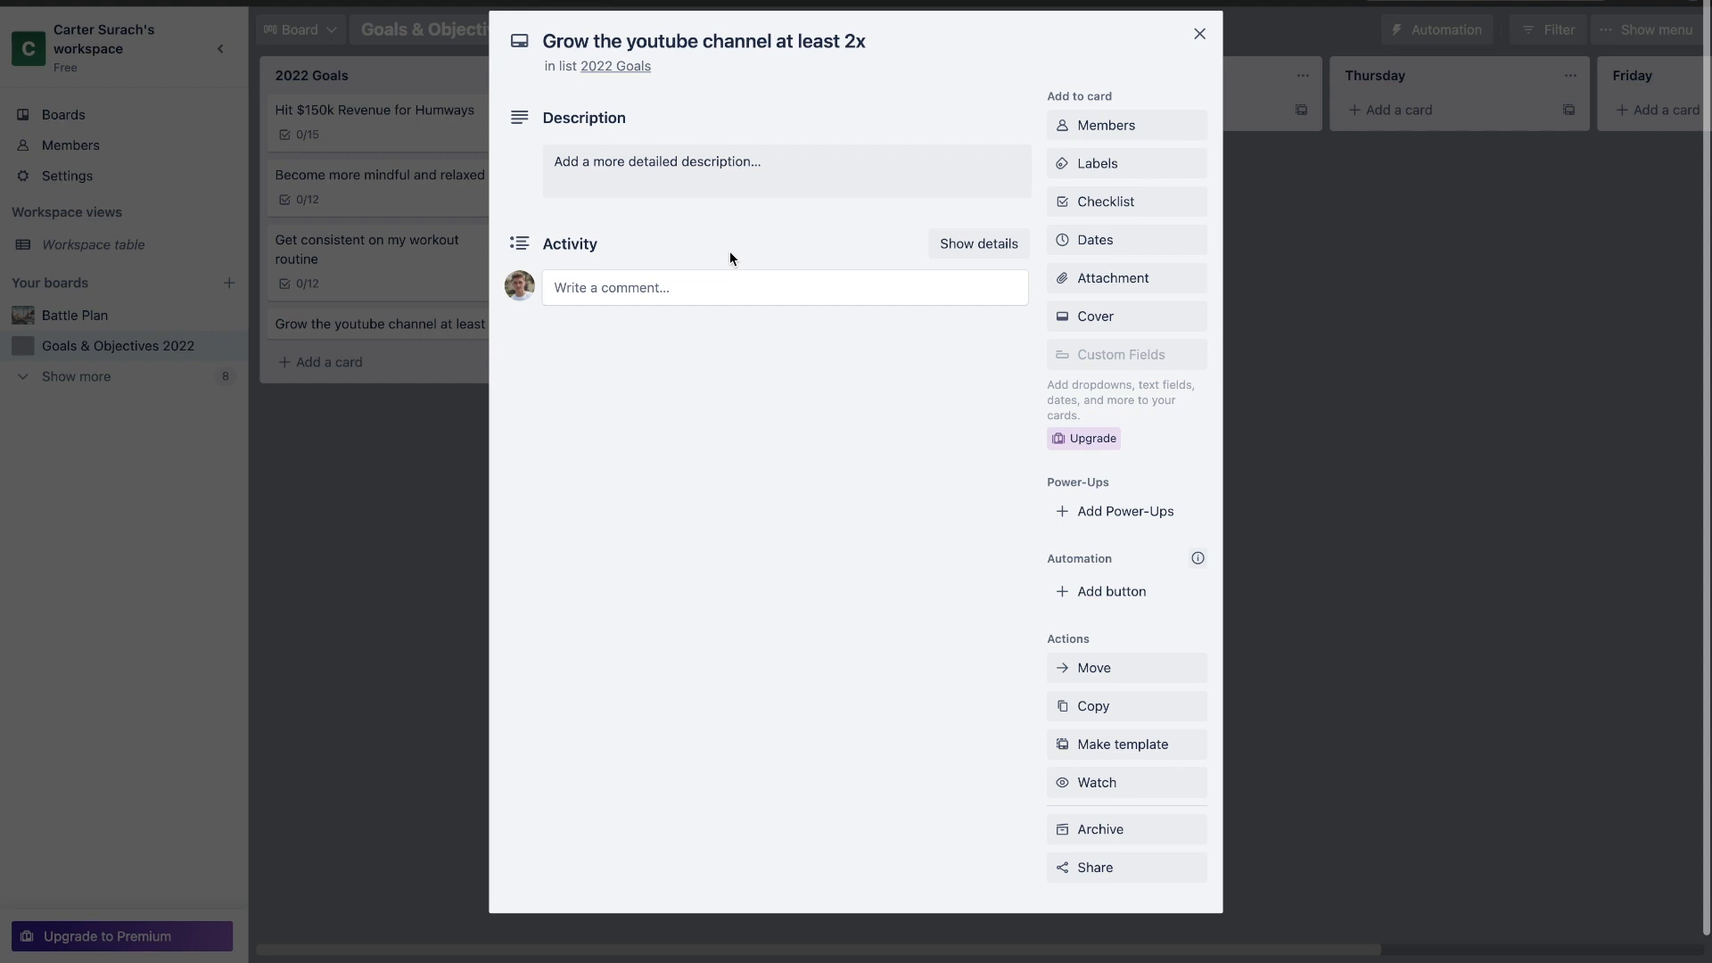
{"action": "left_click", "coordinate": [1115, 201]}
{"action": "type", "text": "Youtube Videos"}
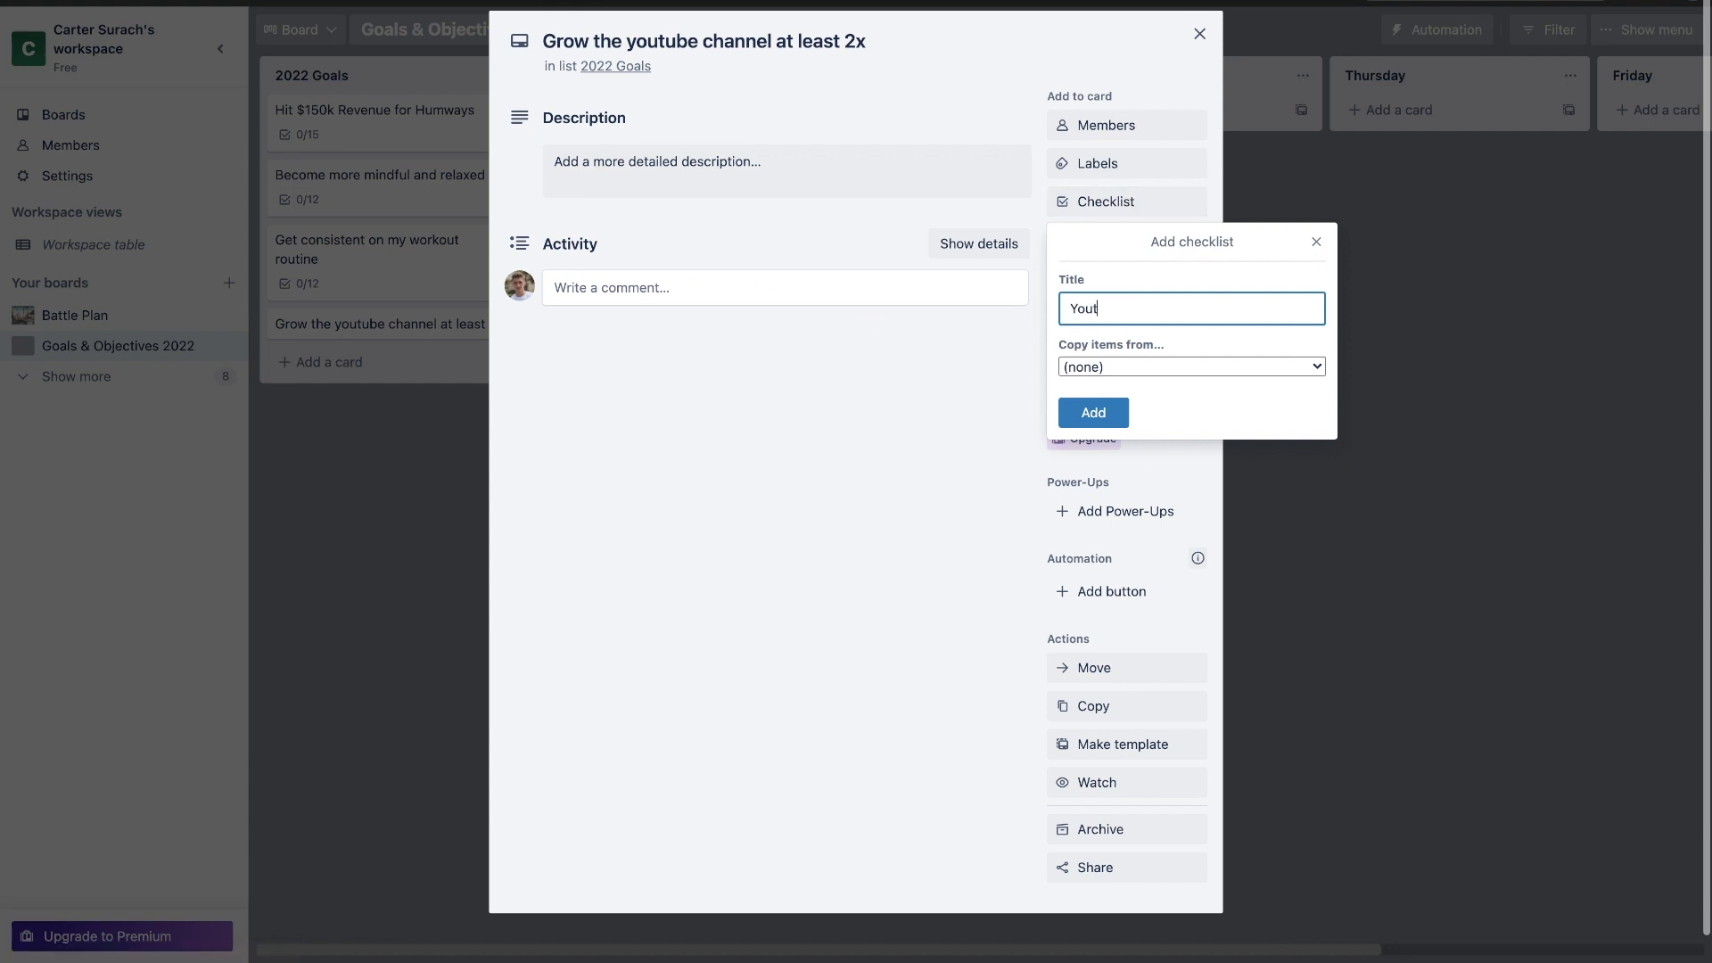
{"action": "key", "text": "Return"}
{"action": "type", "text": "17 Videos in Jan"}
{"action": "key", "text": "Return"}
Step: Add "17 Videos in Feb", "17 Videos in Mar" and "17 Videos in Apr" to the Youtube Videos checklist
{"action": "type", "text": "17 Videos in Feb"}
{"action": "key", "text": "Return"}
{"action": "type", "text": "17 Videos in Mar"}
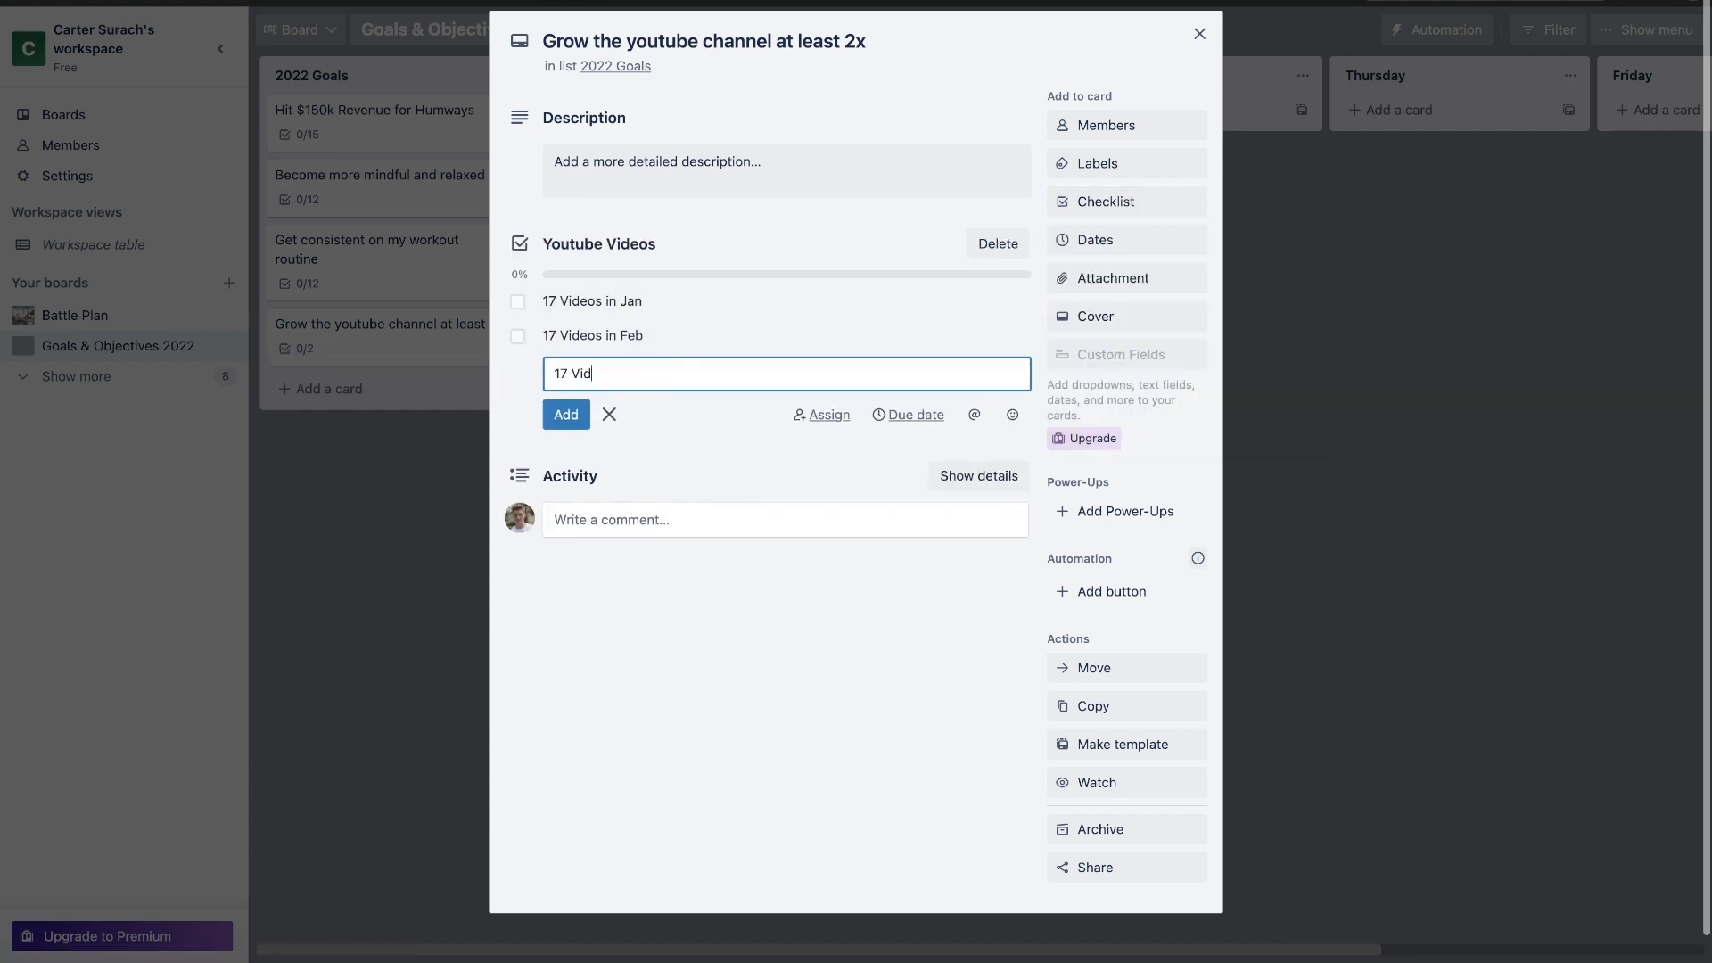
{"action": "key", "text": "Return"}
{"action": "type", "text": "17 Videos in Mar"}
{"action": "key", "text": "BackSpace"}
{"action": "key", "text": "BackSpace"}
{"action": "key", "text": "BackSpace"}
{"action": "type", "text": "Apr"}
{"action": "key", "text": "Return"}
Step: Add "17 Videos in May" and "17 Videos in Jun" to the Youtube Videos checklist
{"action": "key", "text": "super+v"}
{"action": "key", "text": "BackSpace"}
{"action": "key", "text": "BackSpace"}
{"action": "key", "text": "BackSpace"}
{"action": "type", "text": "May"}
{"action": "key", "text": "Return"}
Step: Add "17 Videos in" items for Jul, Aug, Sept, Oct, Nov and Dec, and close the card
{"action": "key", "text": "super+v"}
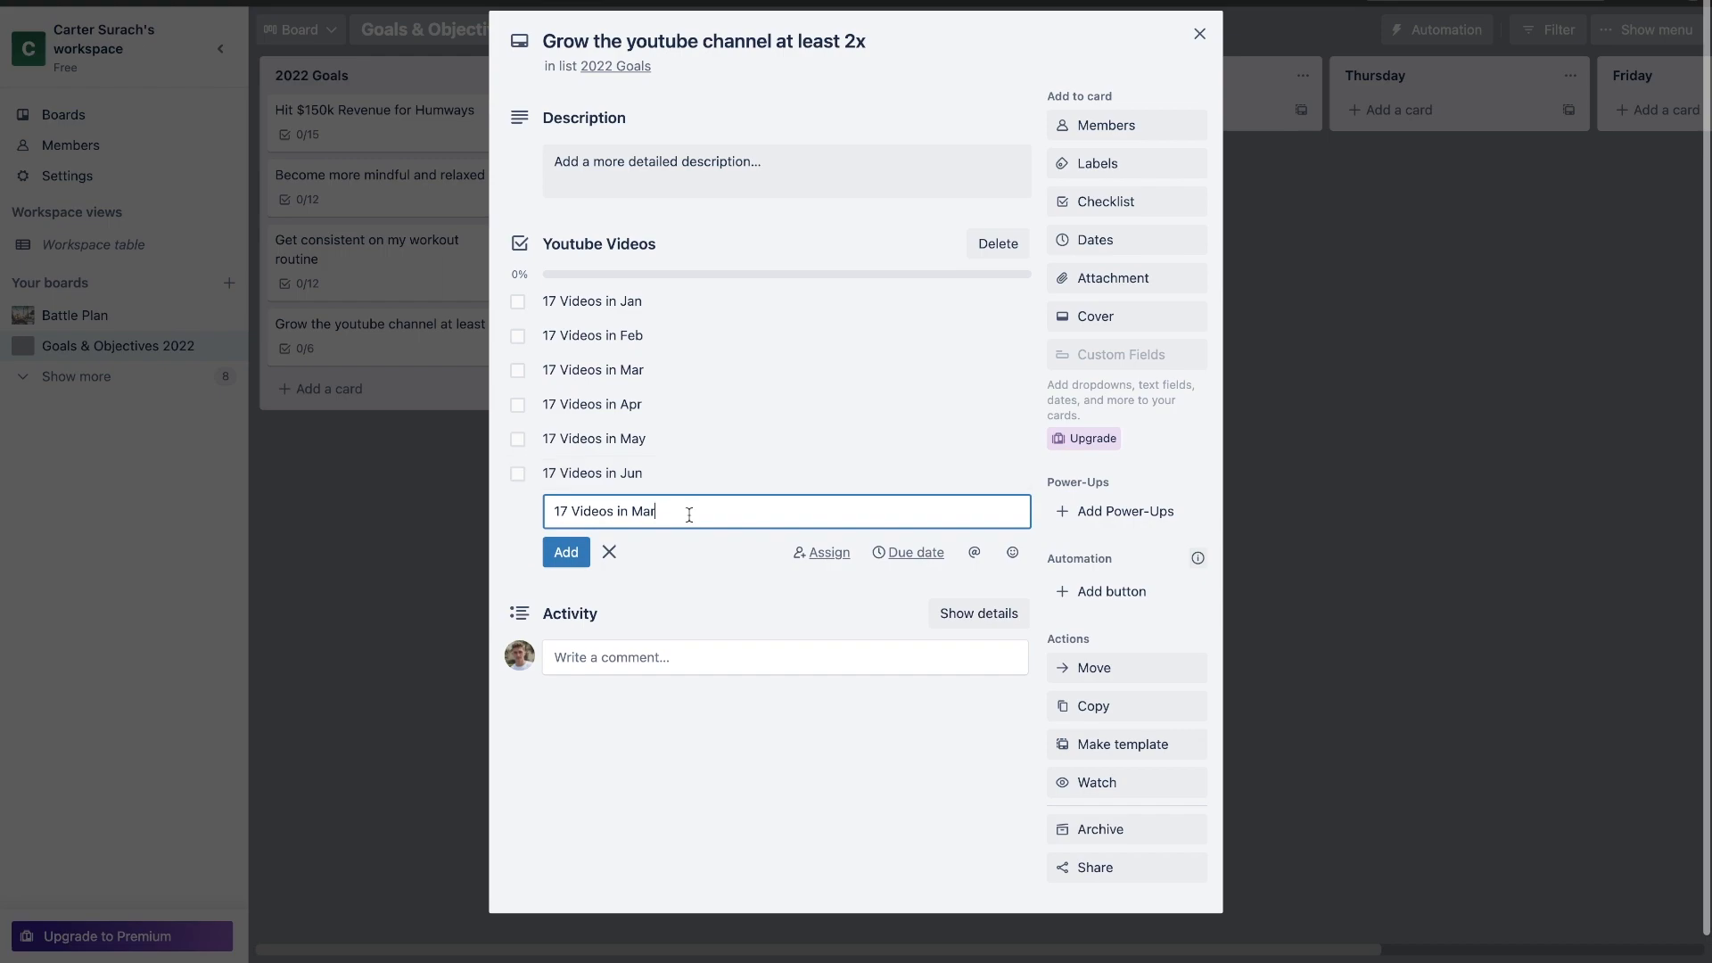
{"action": "key", "text": "BackSpace"}
{"action": "key", "text": "BackSpace"}
{"action": "type", "text": "Oct"}
{"action": "key", "text": "Return"}
{"action": "type", "text": "17 Videos in Nov"}
{"action": "key", "text": "Return"}
{"action": "type", "text": "17 Videos in Dec"}
{"action": "key", "text": "Return"}
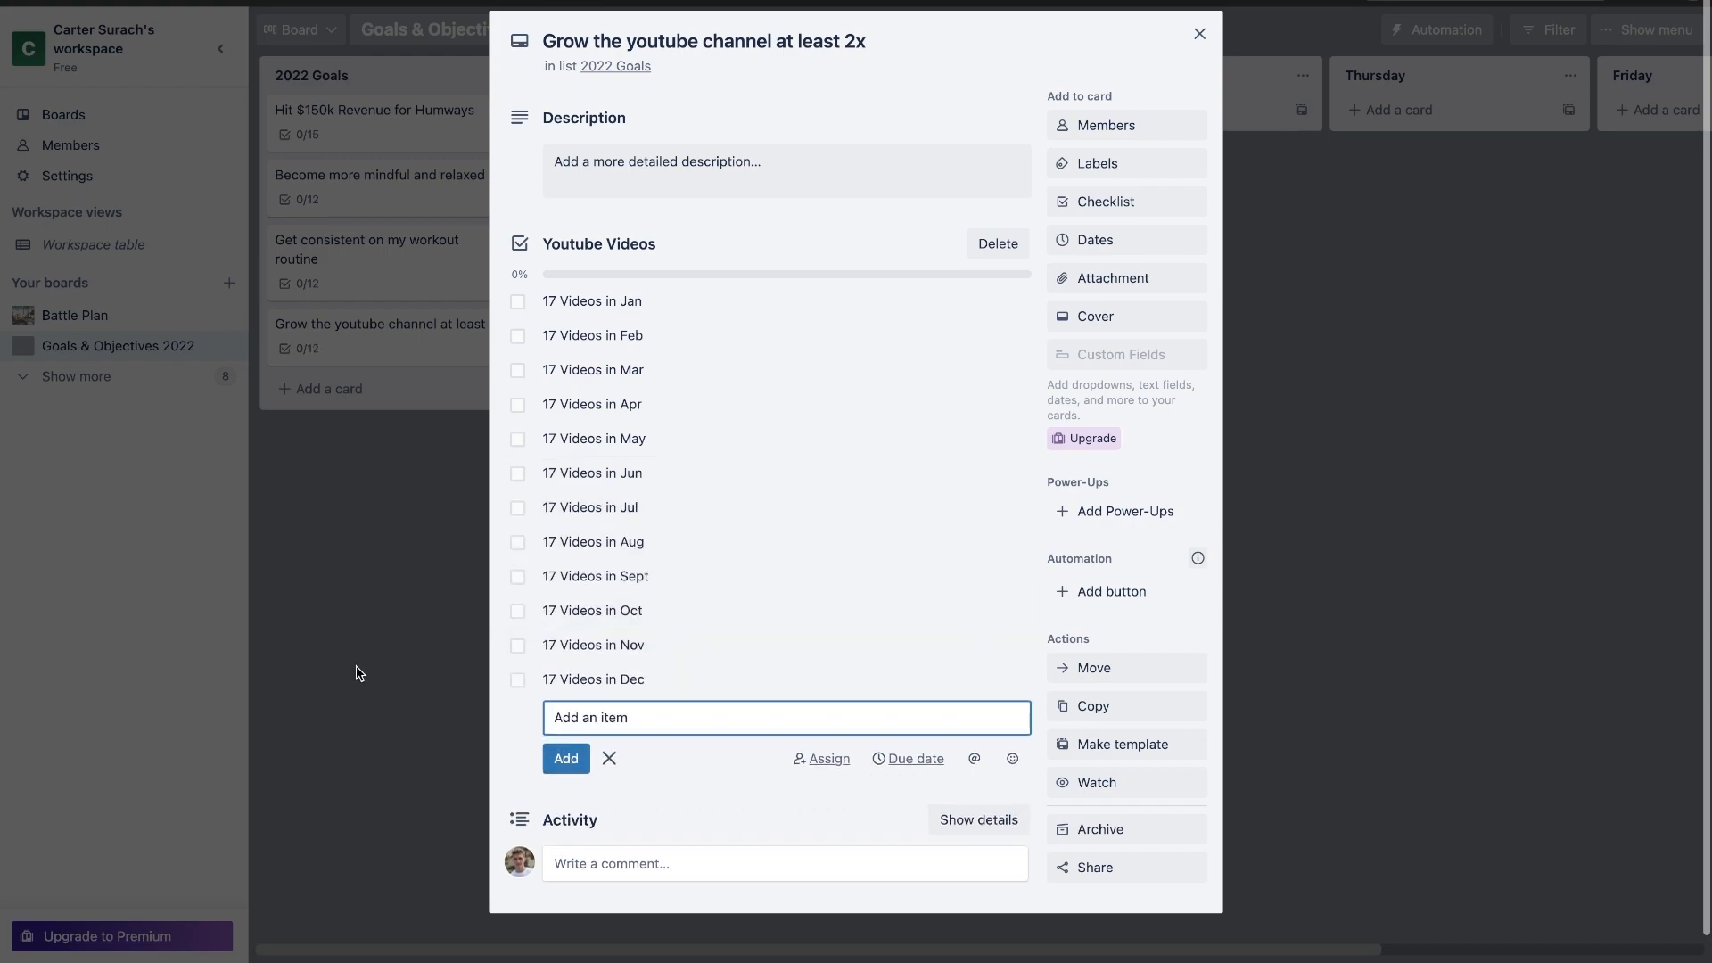
{"action": "left_click", "coordinate": [359, 674]}
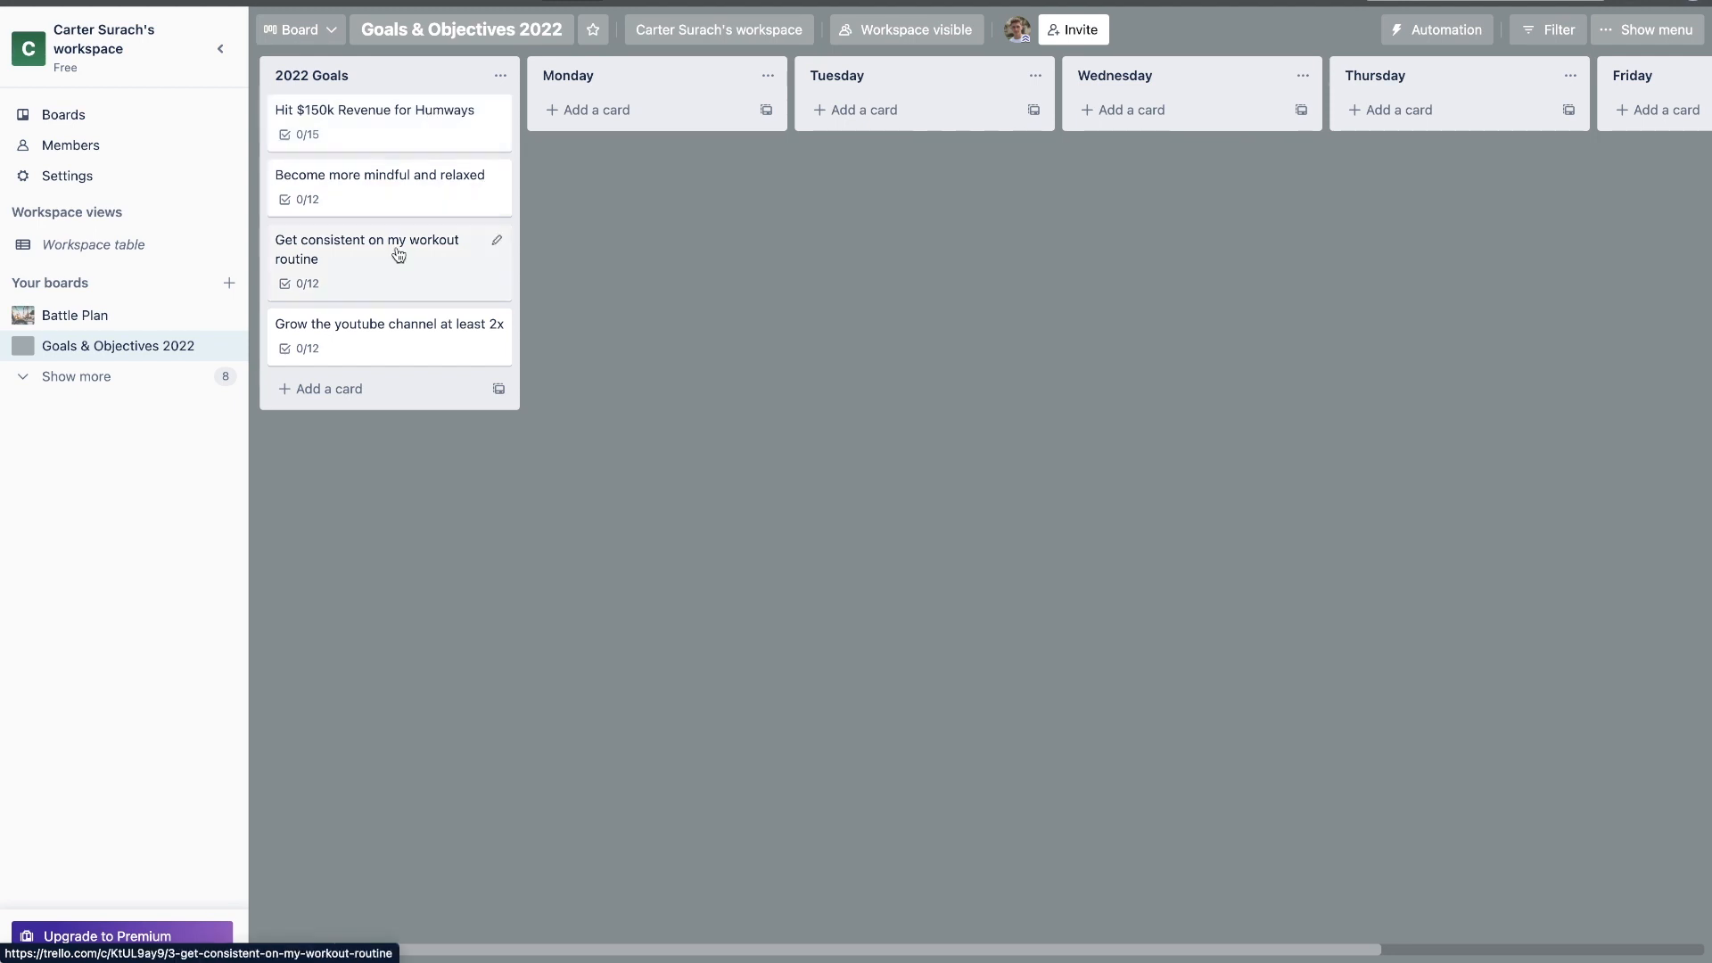
Step: Add a "January" list to the board and move it directly after the "2022 Goals" list
{"action": "scroll", "coordinate": [600, 111], "scroll_direction": "right", "scroll_amount": 5}
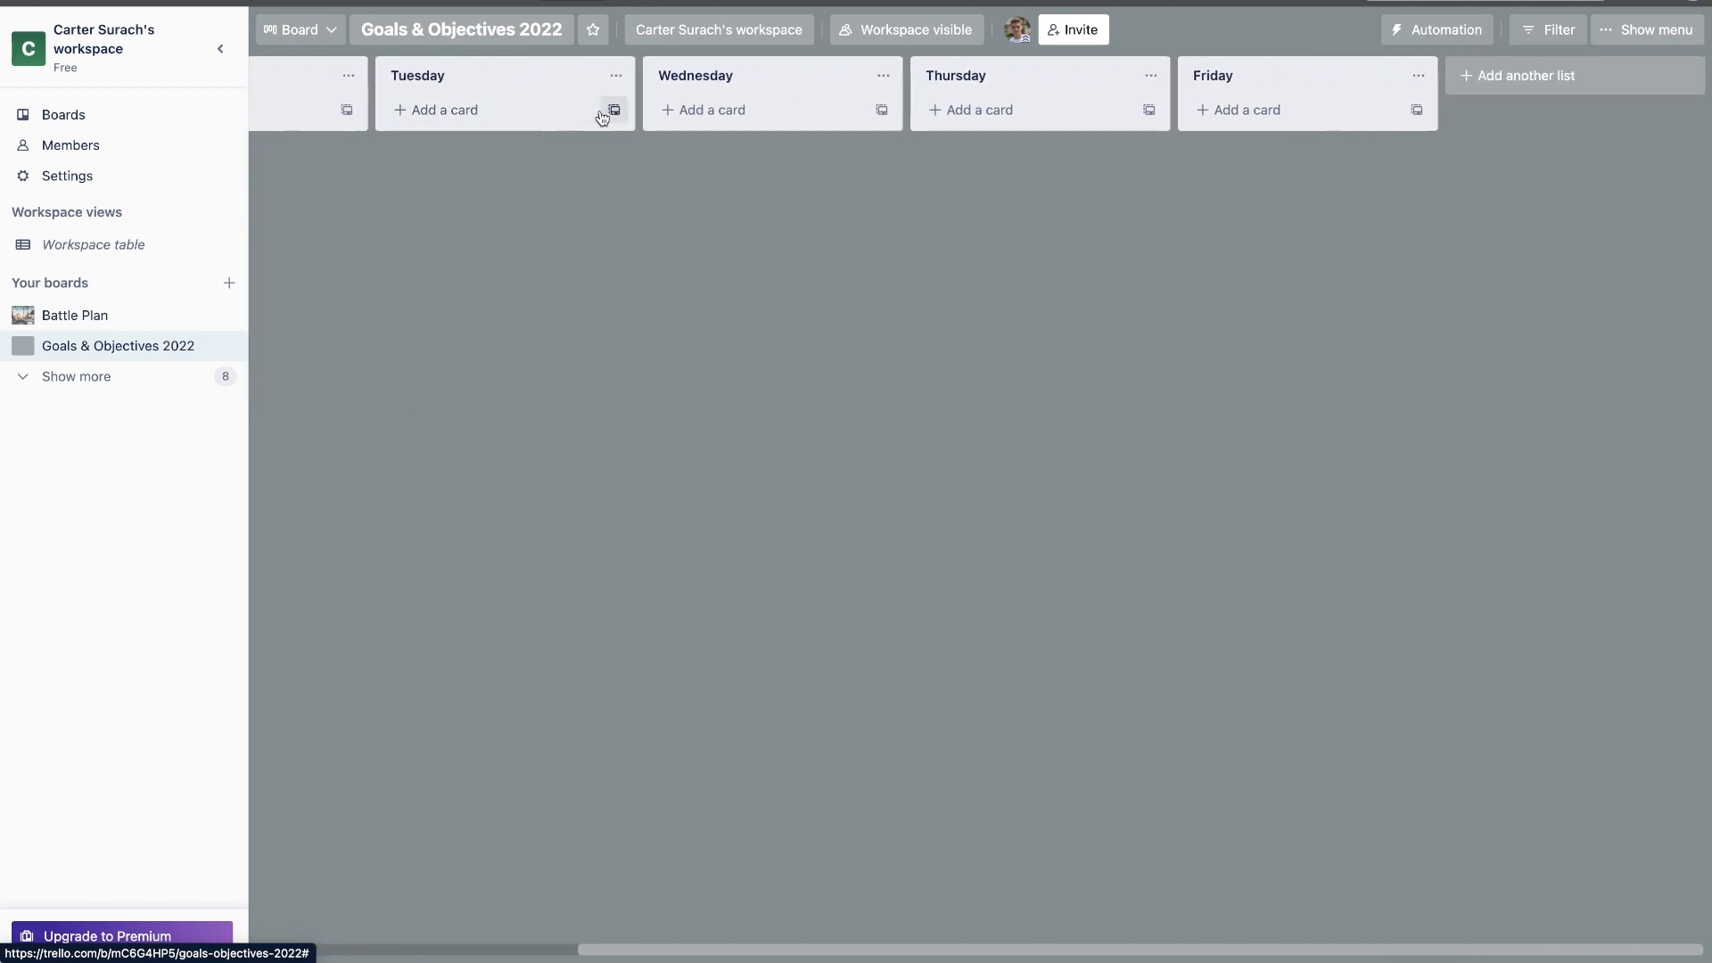
{"action": "scroll", "coordinate": [588, 114], "scroll_direction": "left", "scroll_amount": 3}
{"action": "scroll", "coordinate": [1438, 81], "scroll_direction": "left", "scroll_amount": 2}
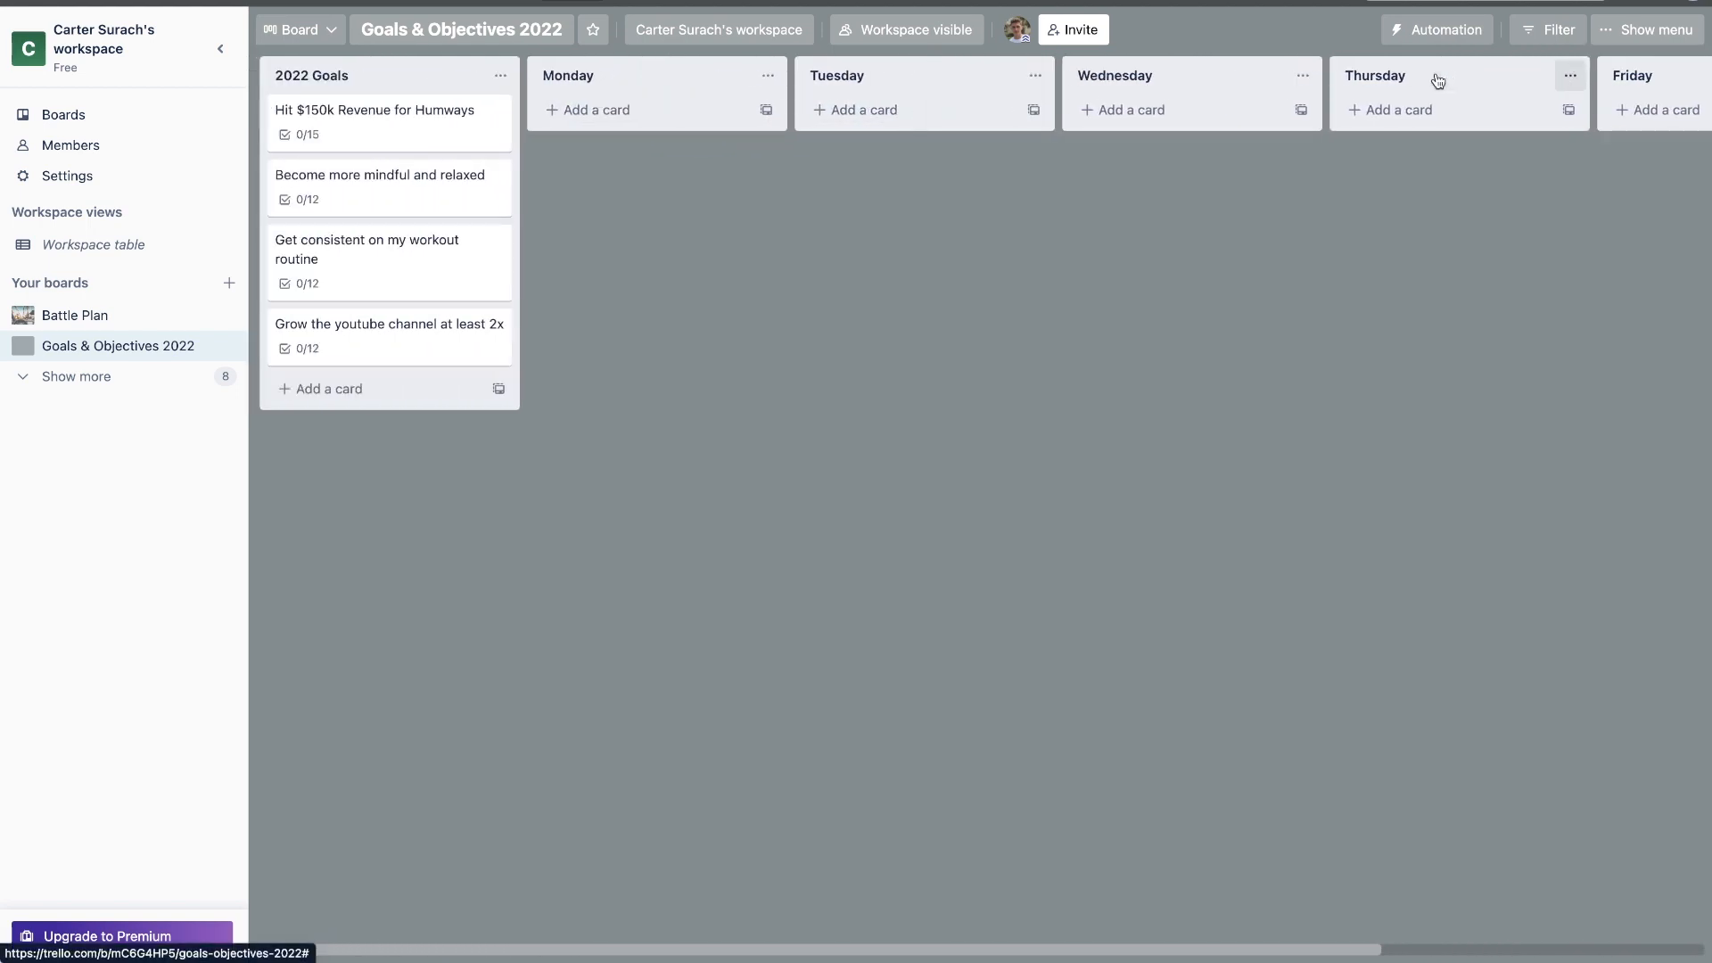
{"action": "scroll", "coordinate": [1437, 74], "scroll_direction": "right", "scroll_amount": 5}
{"action": "left_click", "coordinate": [1519, 78]}
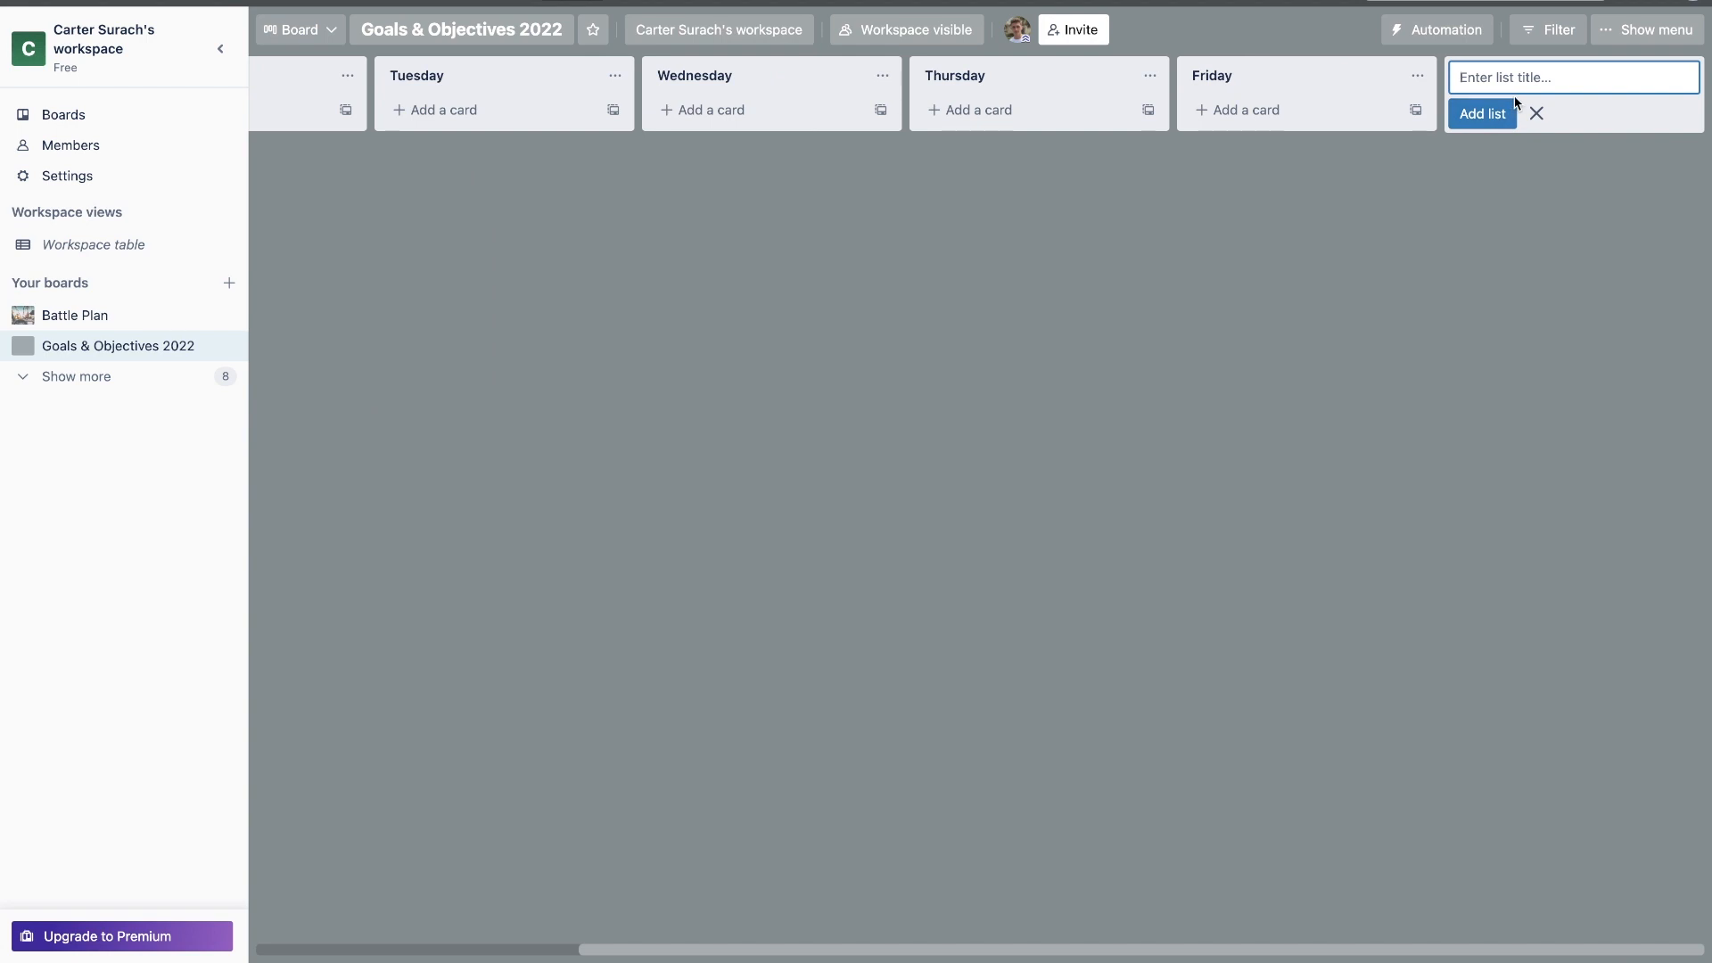
{"action": "type", "text": "Janurar"}
{"action": "key", "text": "BackSpace"}
{"action": "key", "text": "BackSpace"}
{"action": "key", "text": "BackSpace"}
{"action": "type", "text": "ary"}
{"action": "key", "text": "Return"}
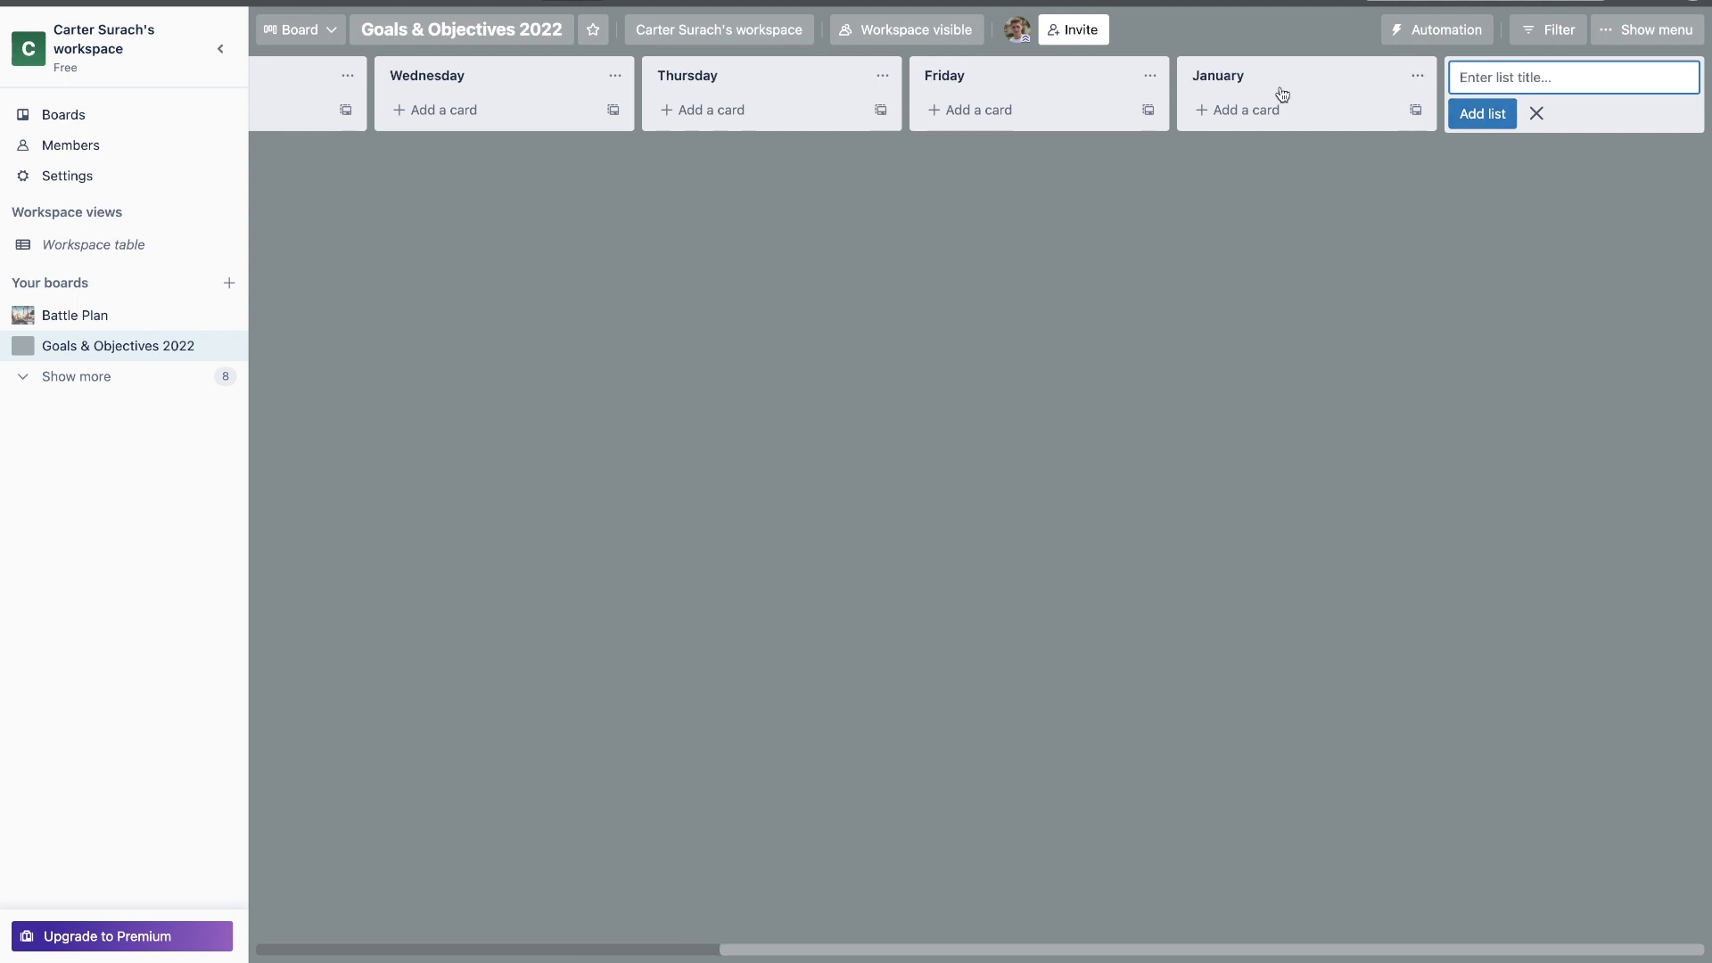
{"action": "left_click_drag", "start_coordinate": [1281, 89], "coordinate": [684, 135]}
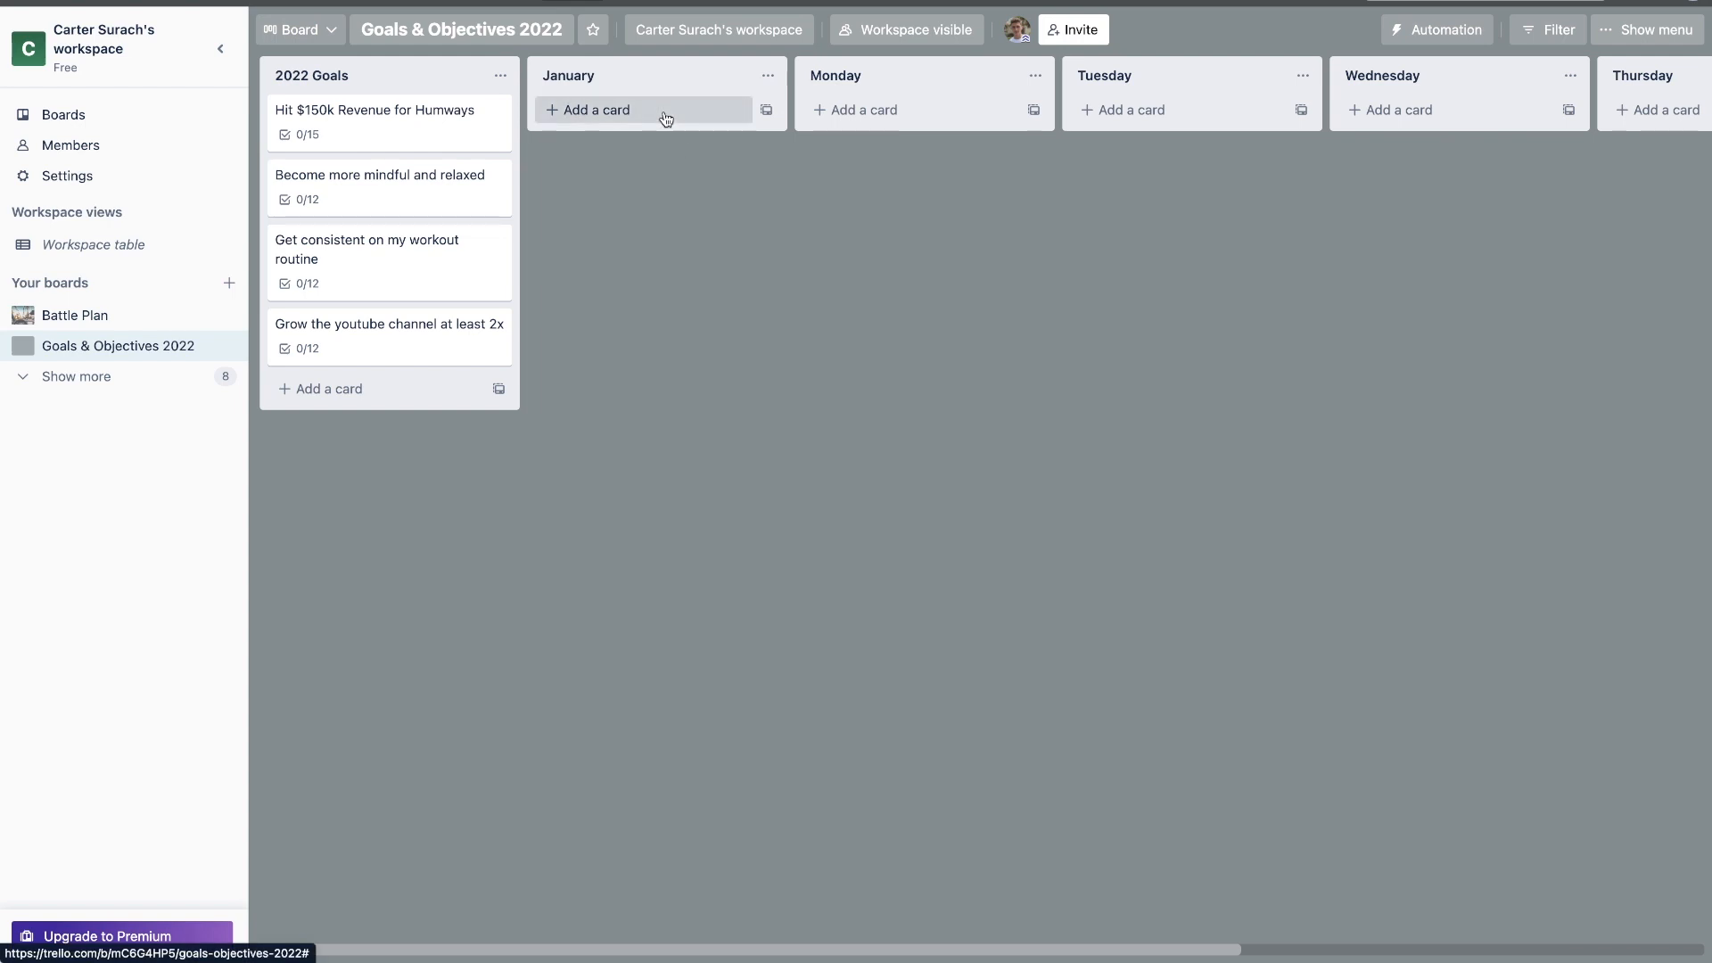
Step: Review the Humways revenue card's checklists and add a "Create mockup for the Humways website" card to the January list
{"action": "left_click", "coordinate": [666, 115]}
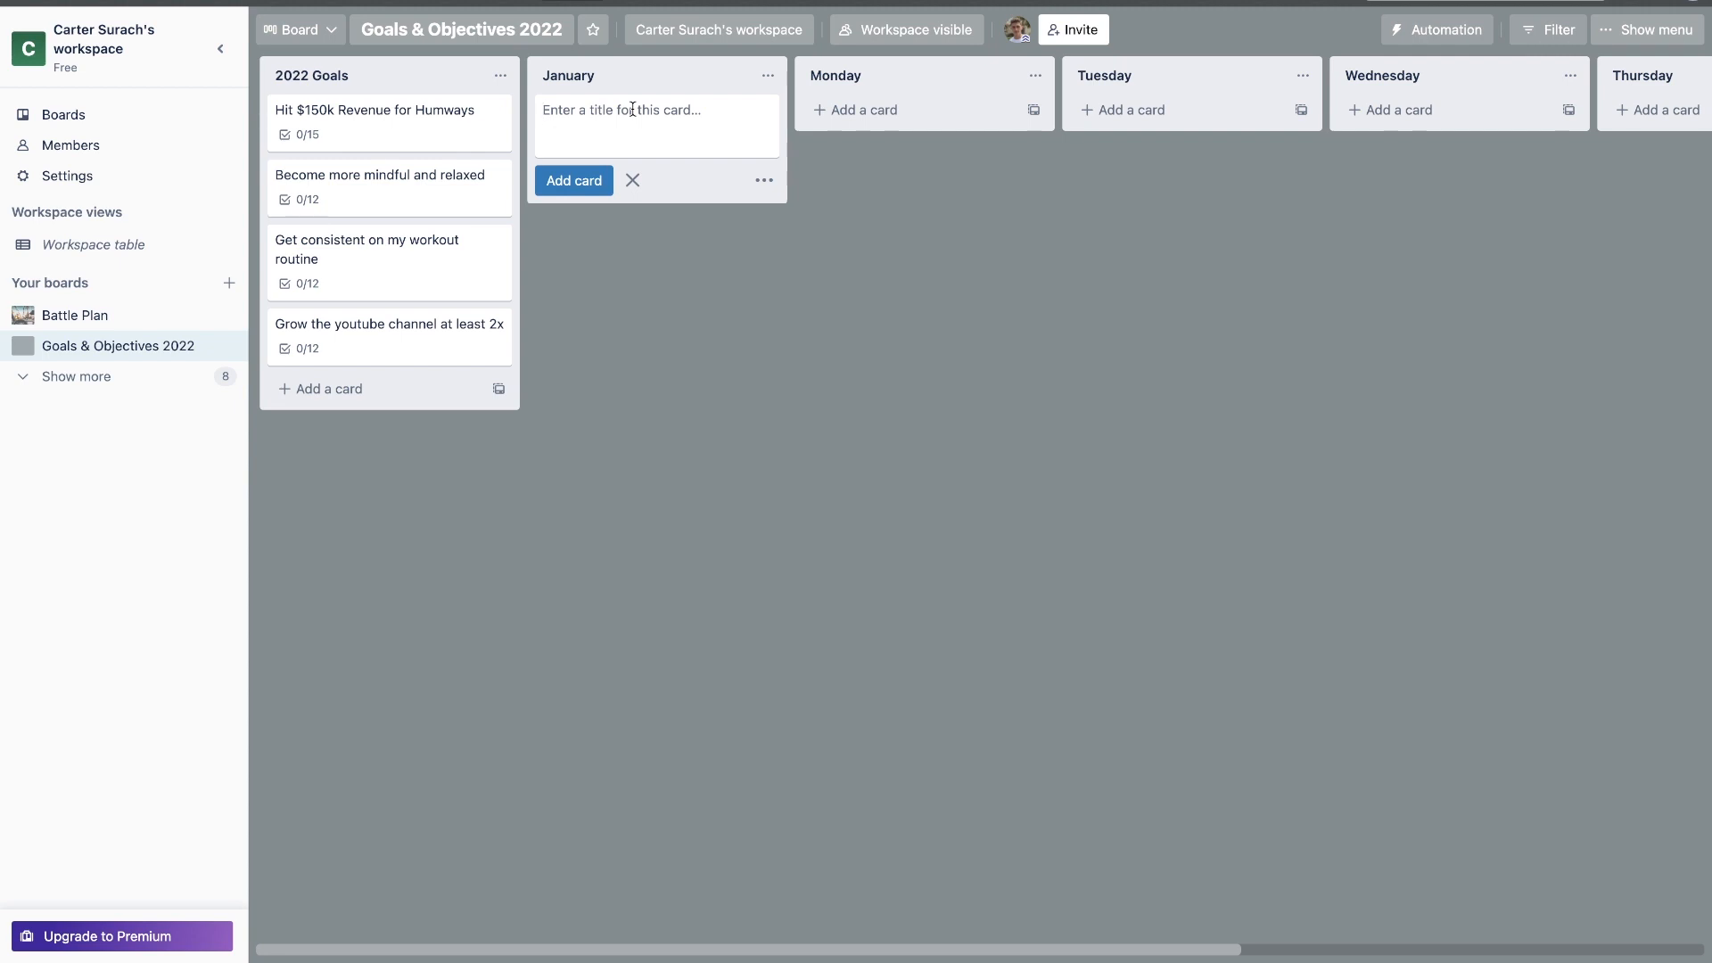
{"action": "left_click", "coordinate": [378, 148]}
{"action": "scroll", "coordinate": [625, 446], "scroll_direction": "down", "scroll_amount": 3}
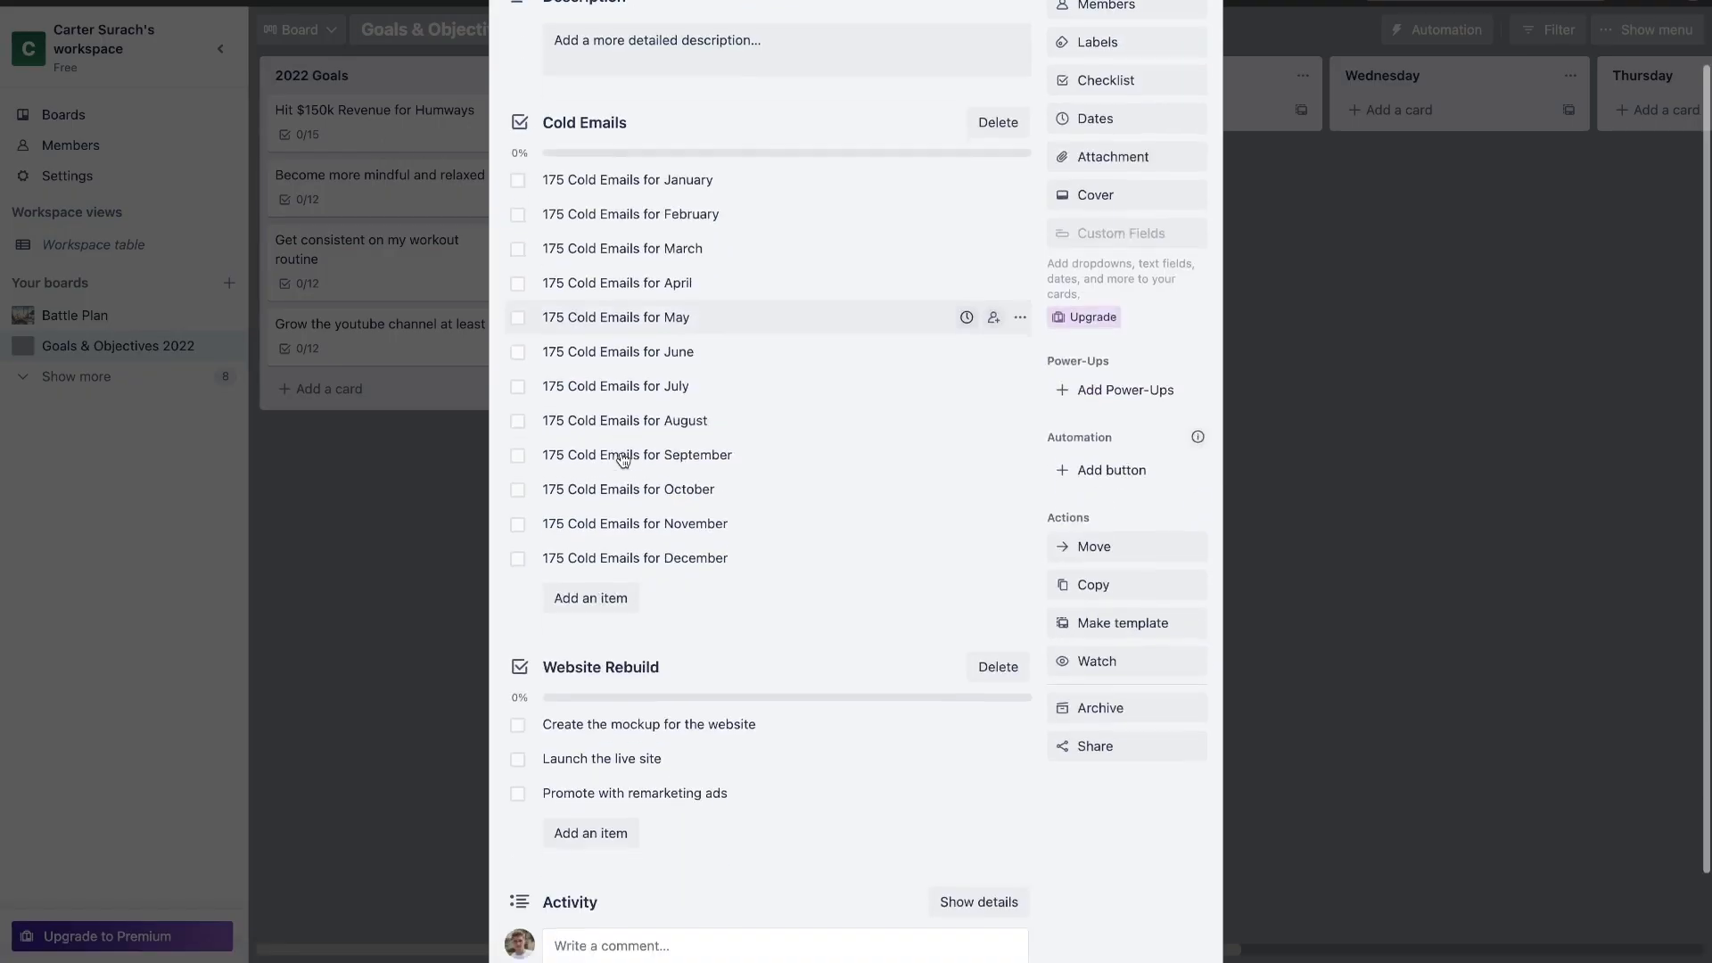
{"action": "left_click", "coordinate": [383, 582]}
{"action": "left_click", "coordinate": [596, 110]}
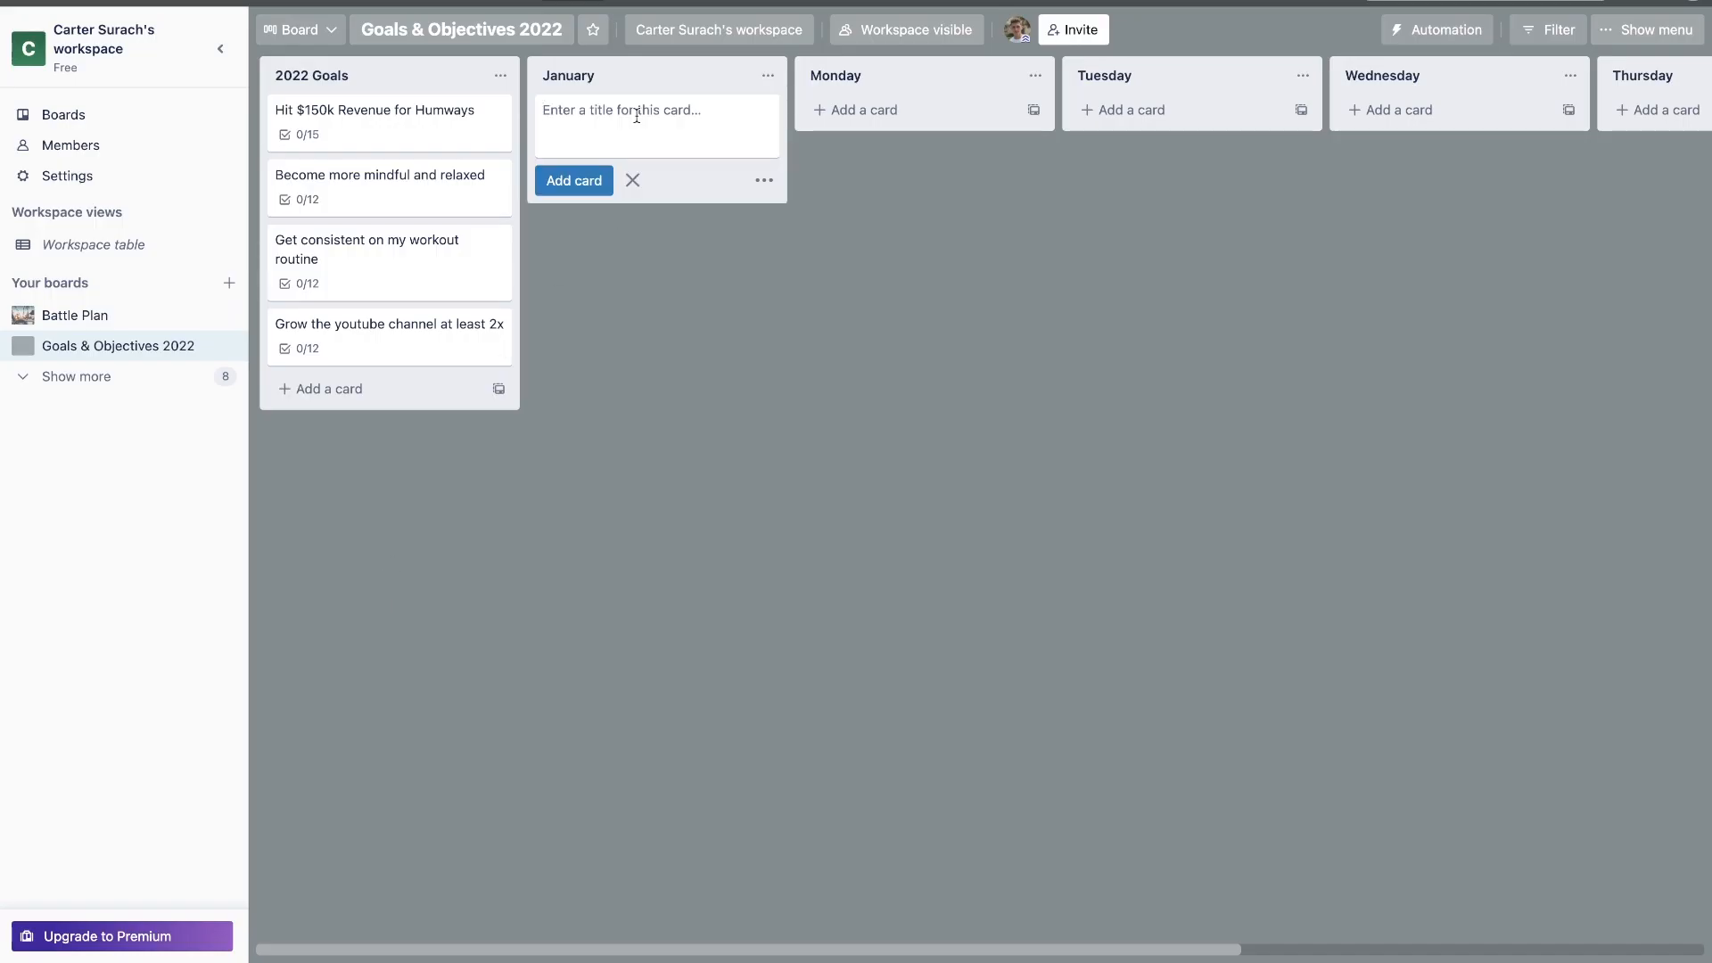
{"action": "type", "text": "Create mockup for the Humways website"}
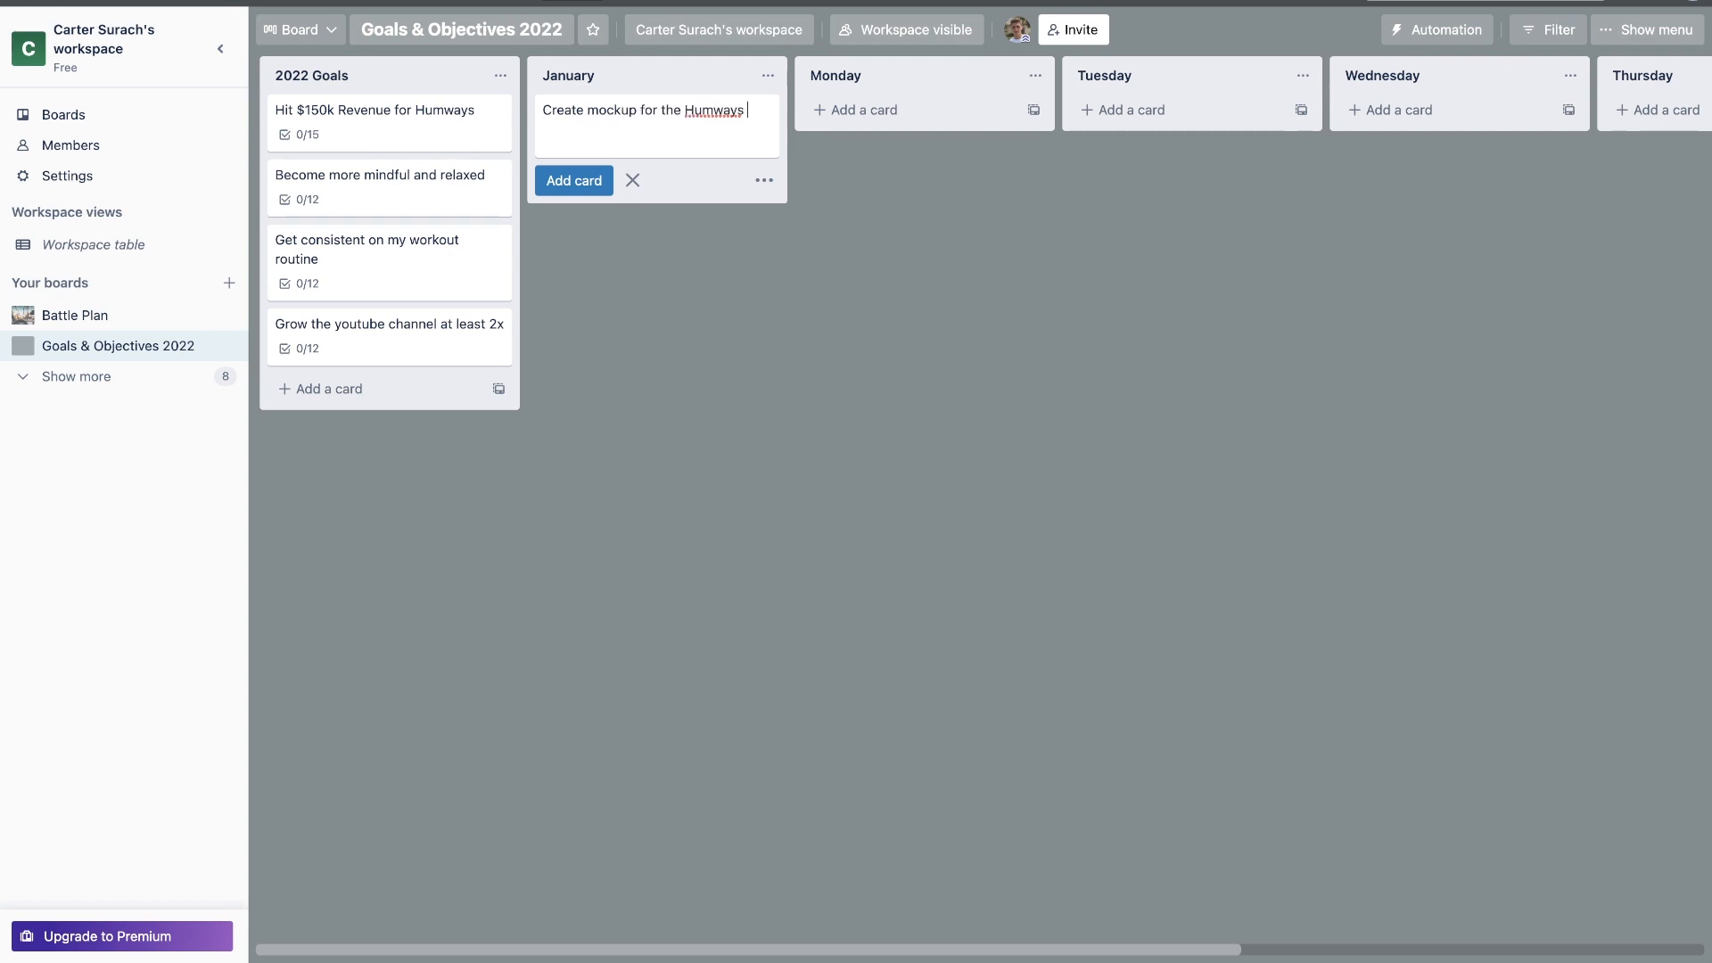
{"action": "left_click", "coordinate": [575, 186]}
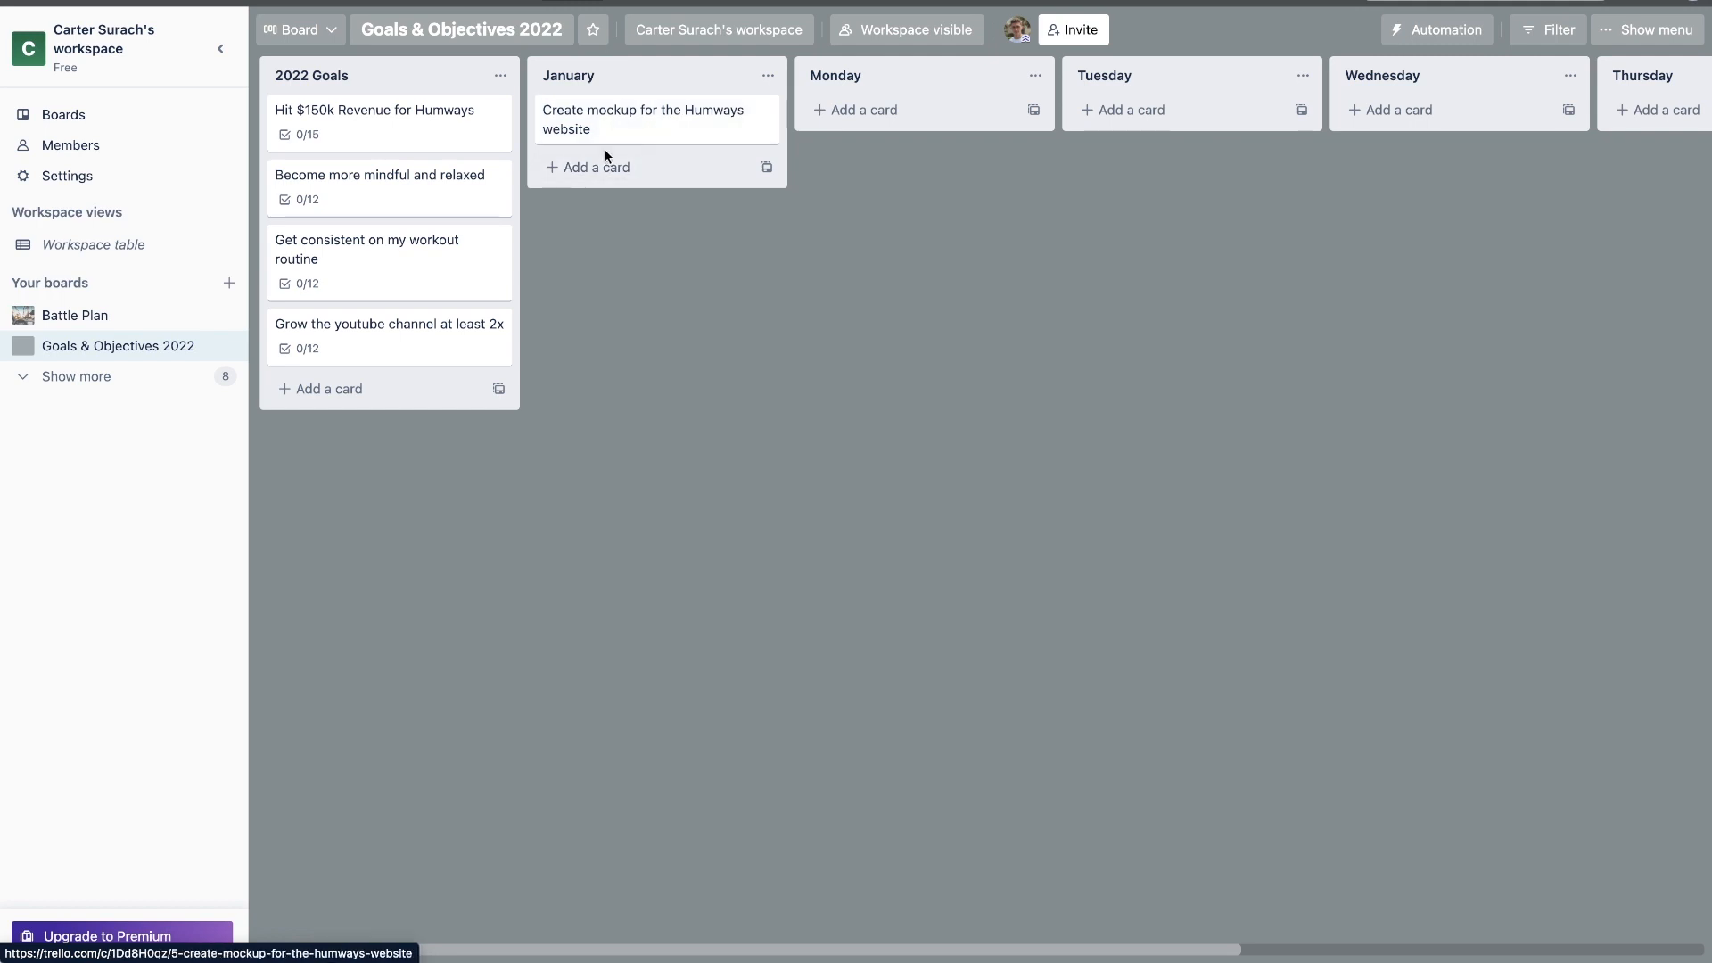
Step: Add the cards "Goal 2" and "Goal 3" to the January list
{"action": "left_click", "coordinate": [609, 172]}
{"action": "type", "text": "Goal "}
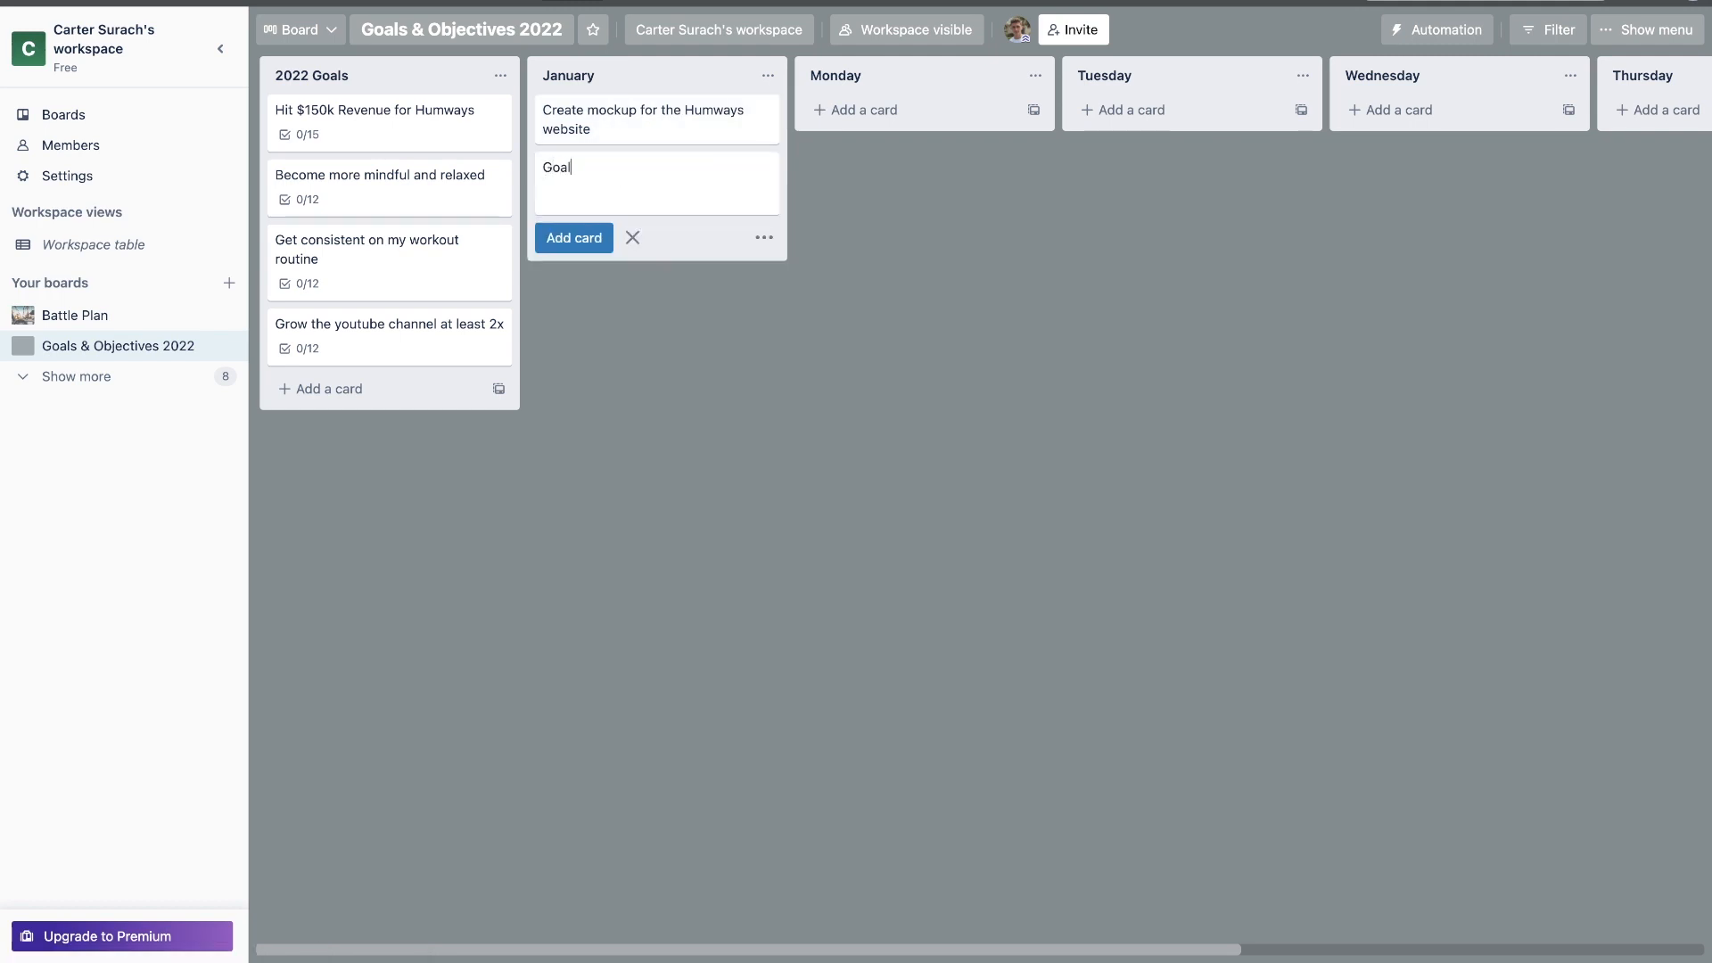
{"action": "type", "text": "2"}
{"action": "key", "text": "Return"}
{"action": "type", "text": "Goal 3"}
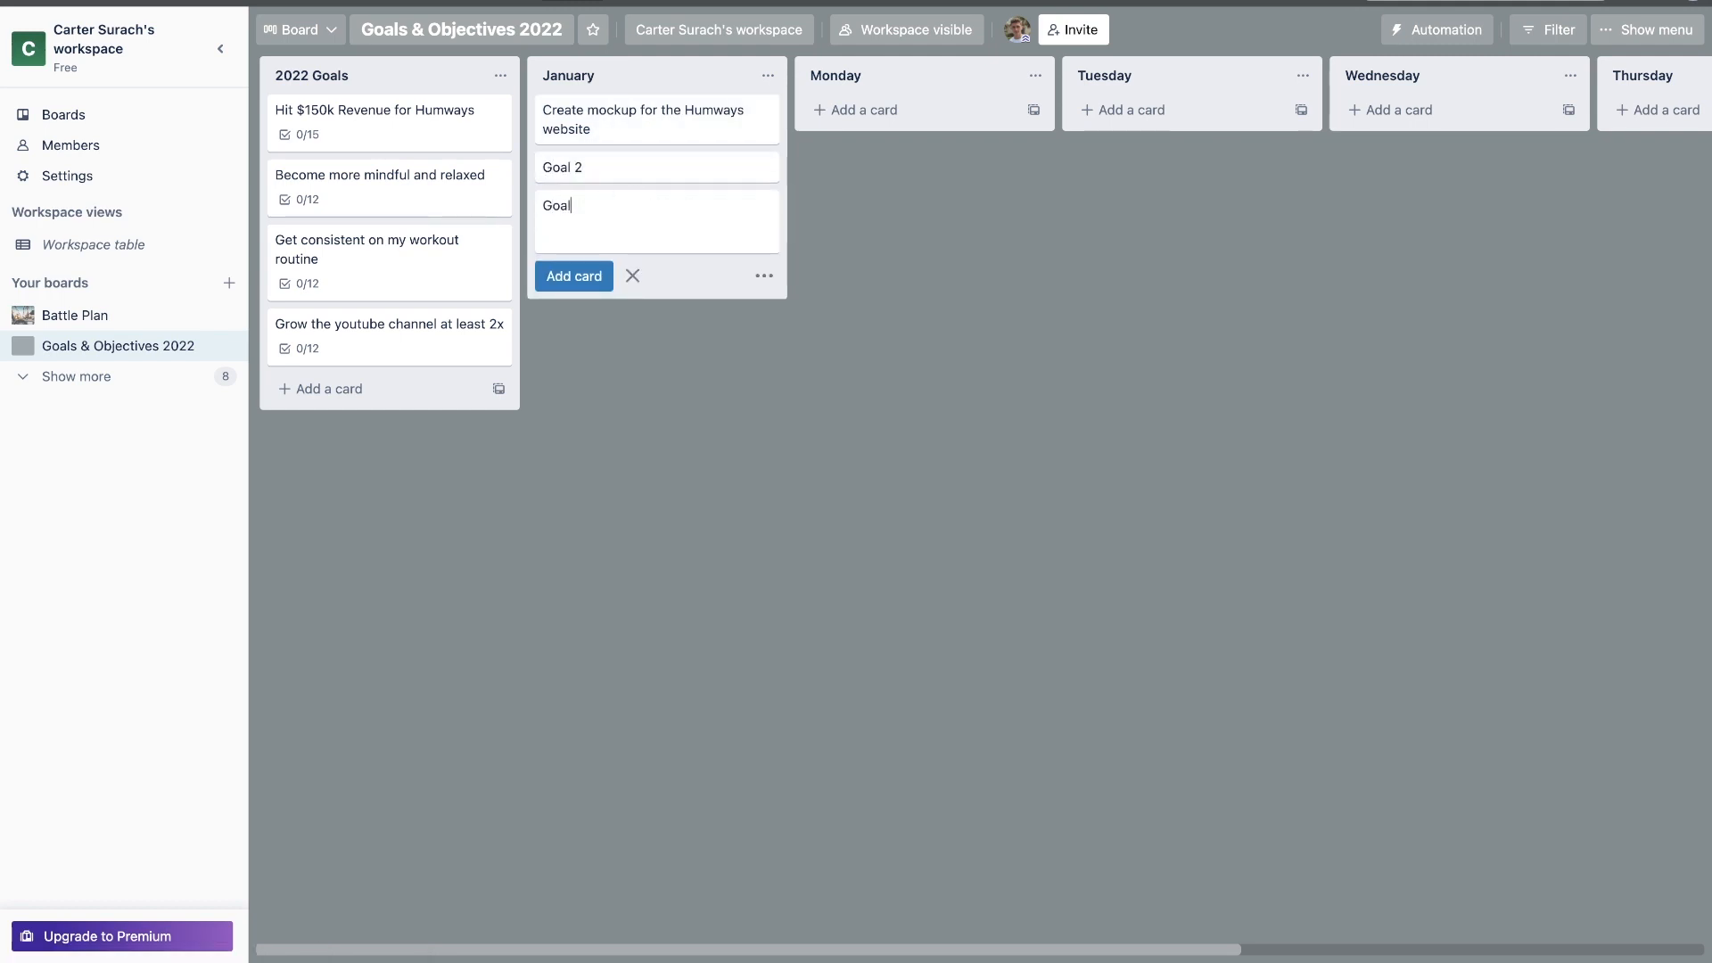
{"action": "key", "text": "Return"}
{"action": "left_click", "coordinate": [1007, 218]}
{"action": "scroll", "coordinate": [973, 213], "scroll_direction": "right", "scroll_amount": 3}
{"action": "scroll", "coordinate": [973, 211], "scroll_direction": "left", "scroll_amount": 3}
{"action": "scroll", "coordinate": [974, 210], "scroll_direction": "right", "scroll_amount": 6}
{"action": "scroll", "coordinate": [973, 211], "scroll_direction": "left", "scroll_amount": 3}
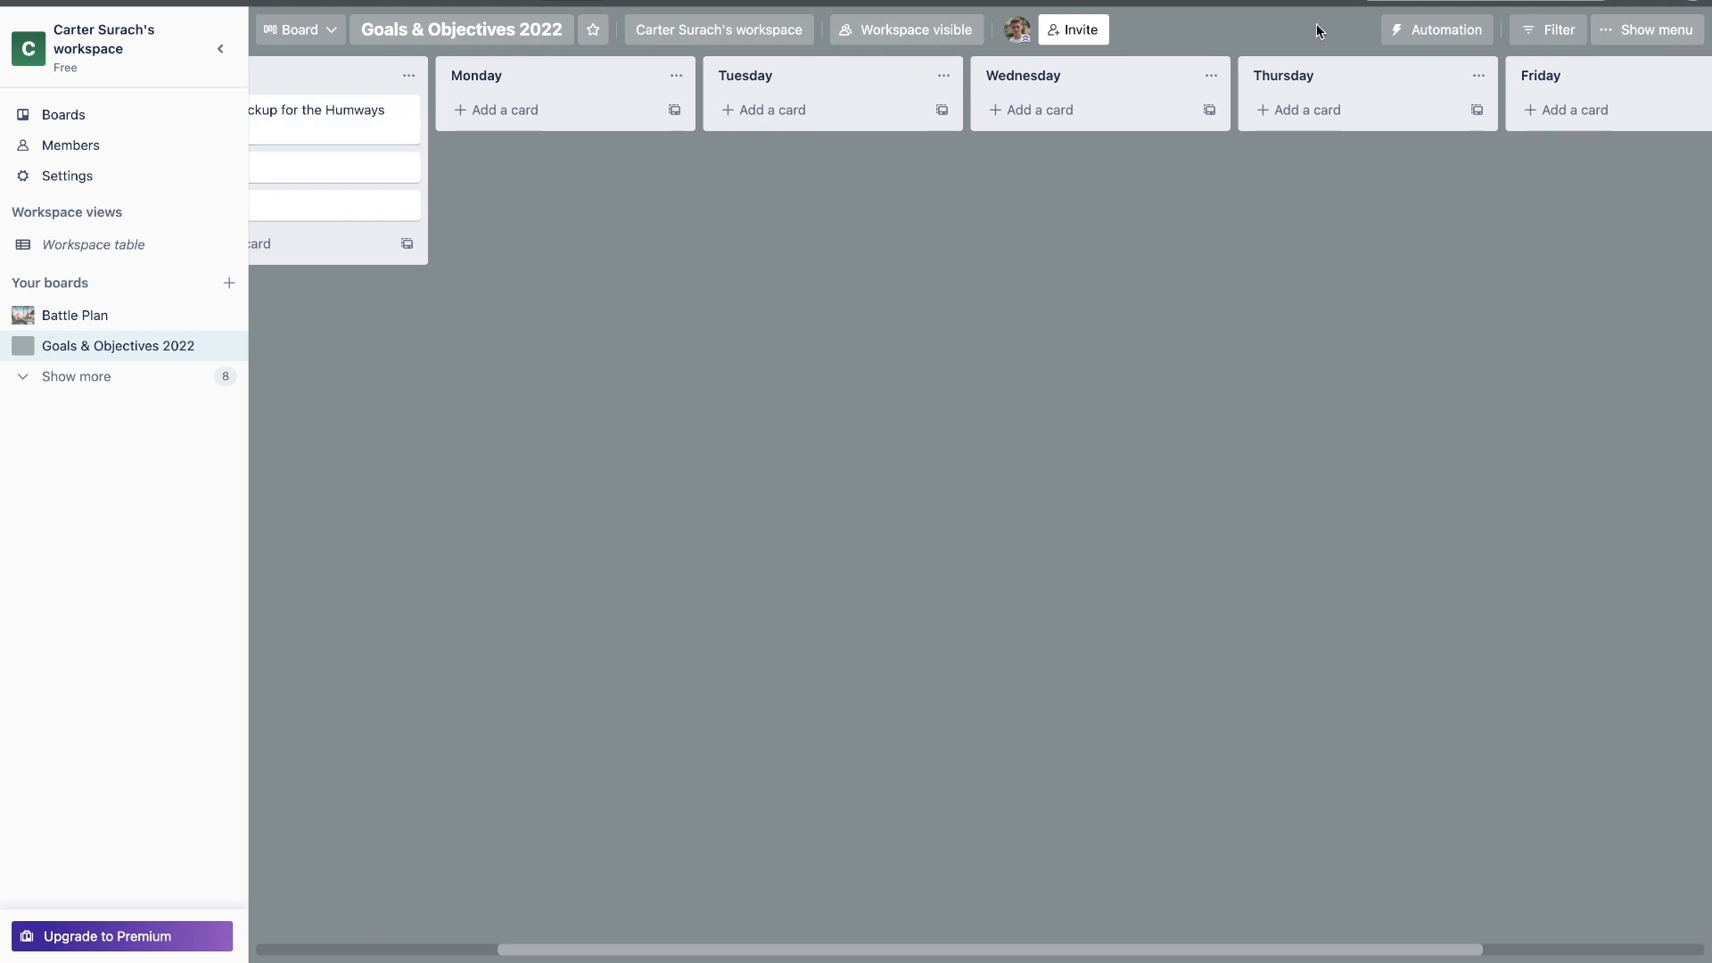
{"action": "scroll", "coordinate": [548, 148], "scroll_direction": "left", "scroll_amount": 5}
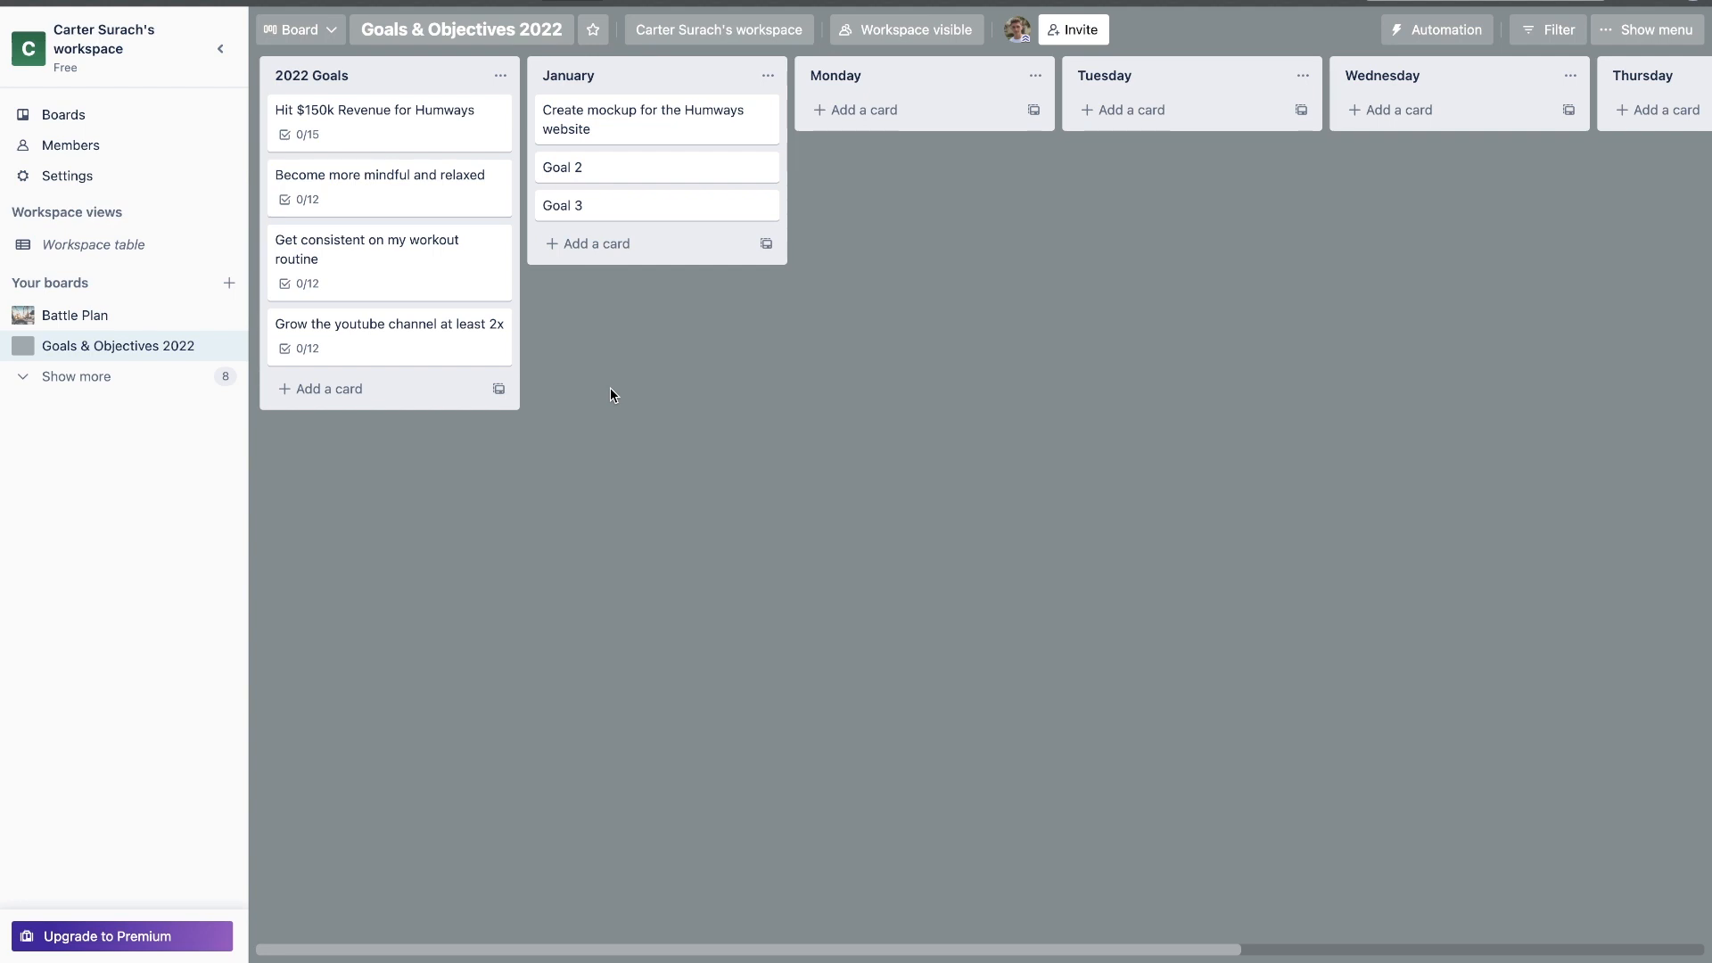
Step: Add a "Morning Routine" card to the Monday list and give it a checklist titled "Morning Routine"
{"action": "left_click", "coordinate": [888, 114]}
{"action": "type", "text": "Morning Routine"}
{"action": "key", "text": "Return"}
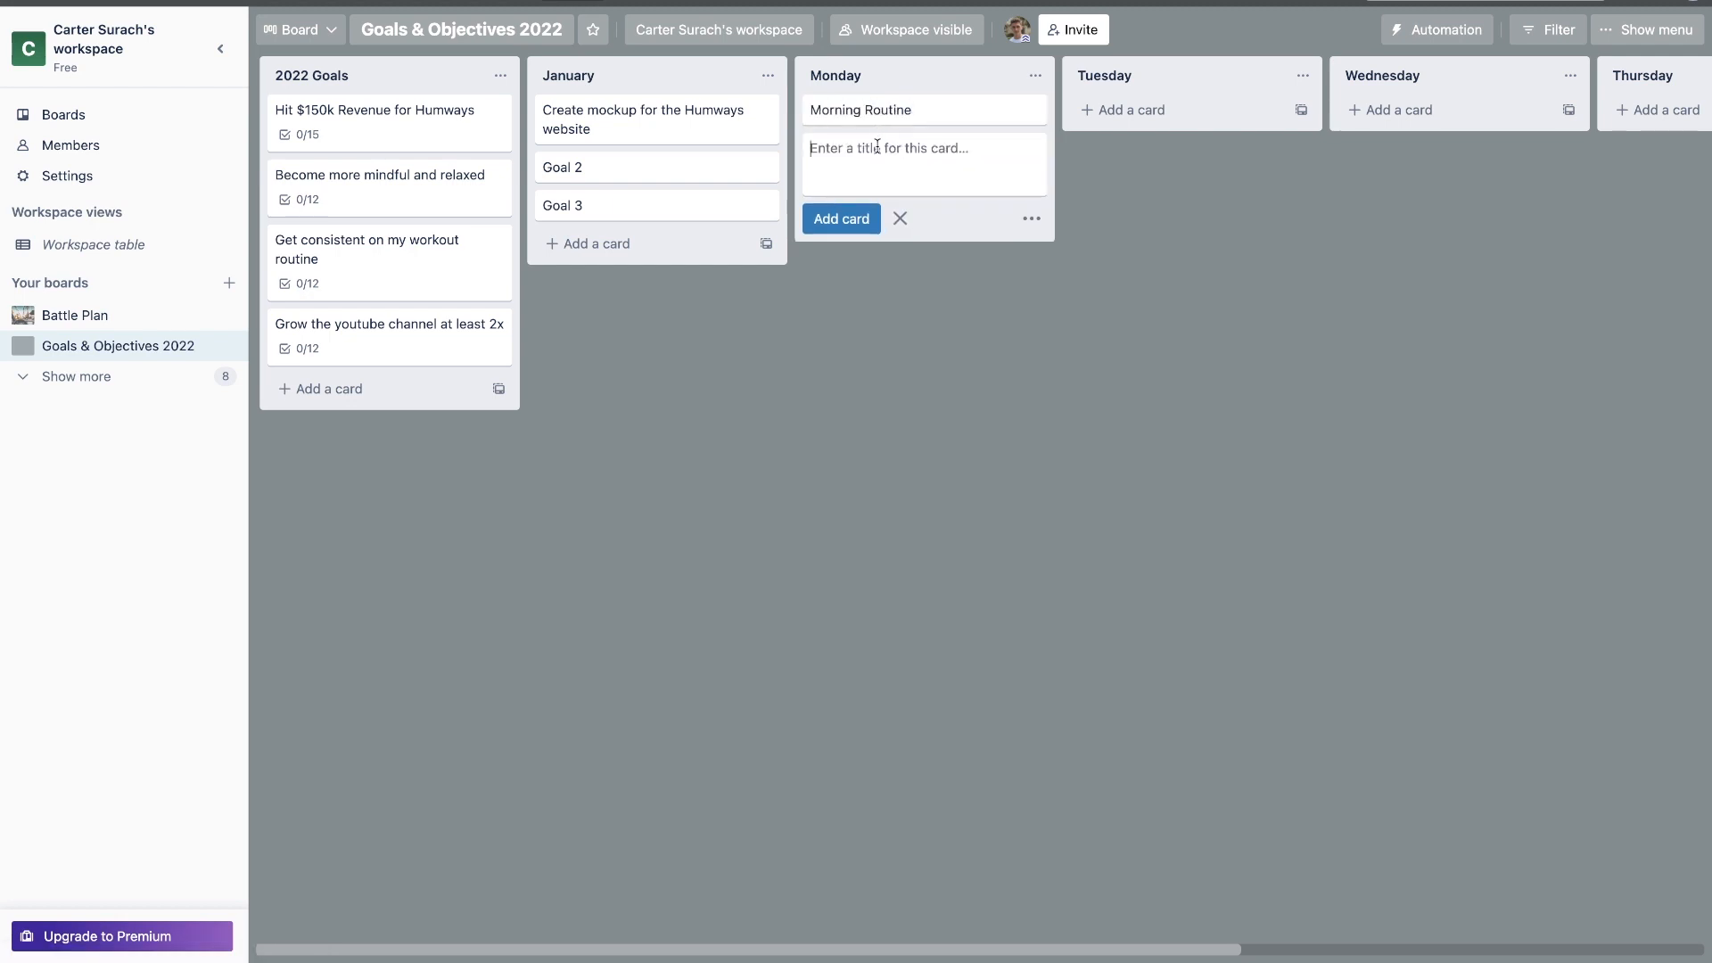
{"action": "left_click", "coordinate": [902, 107]}
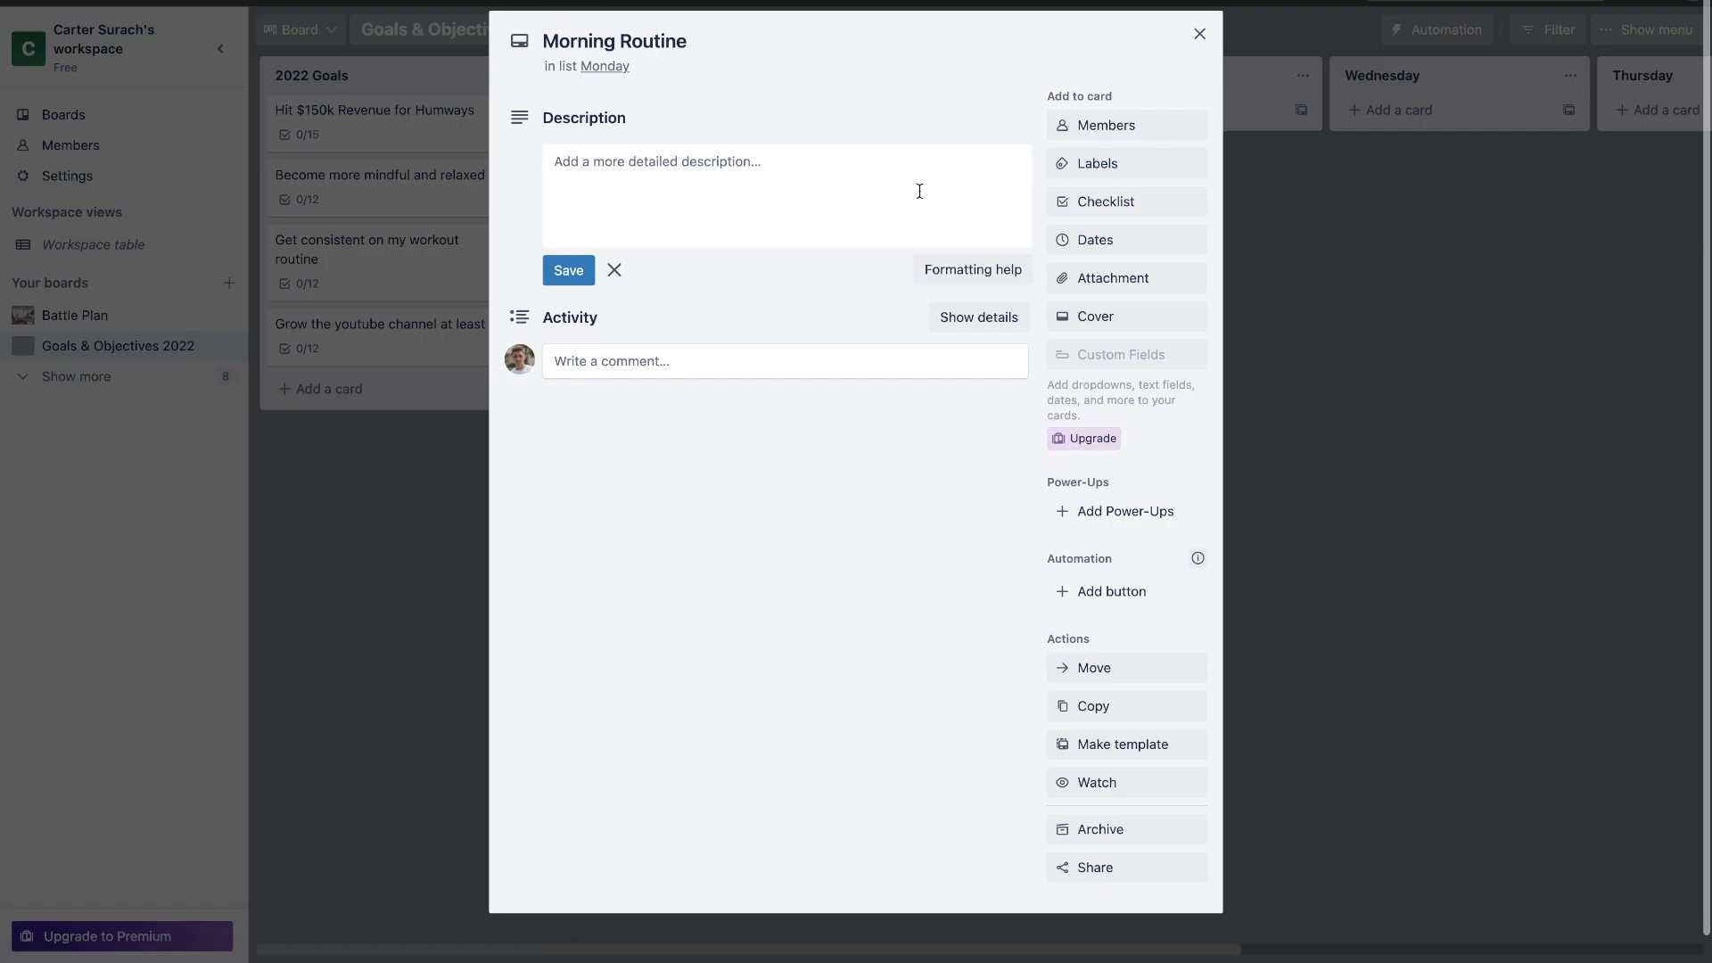
{"action": "left_click", "coordinate": [1091, 211]}
{"action": "type", "text": "Morning Routine"}
{"action": "key", "text": "Return"}
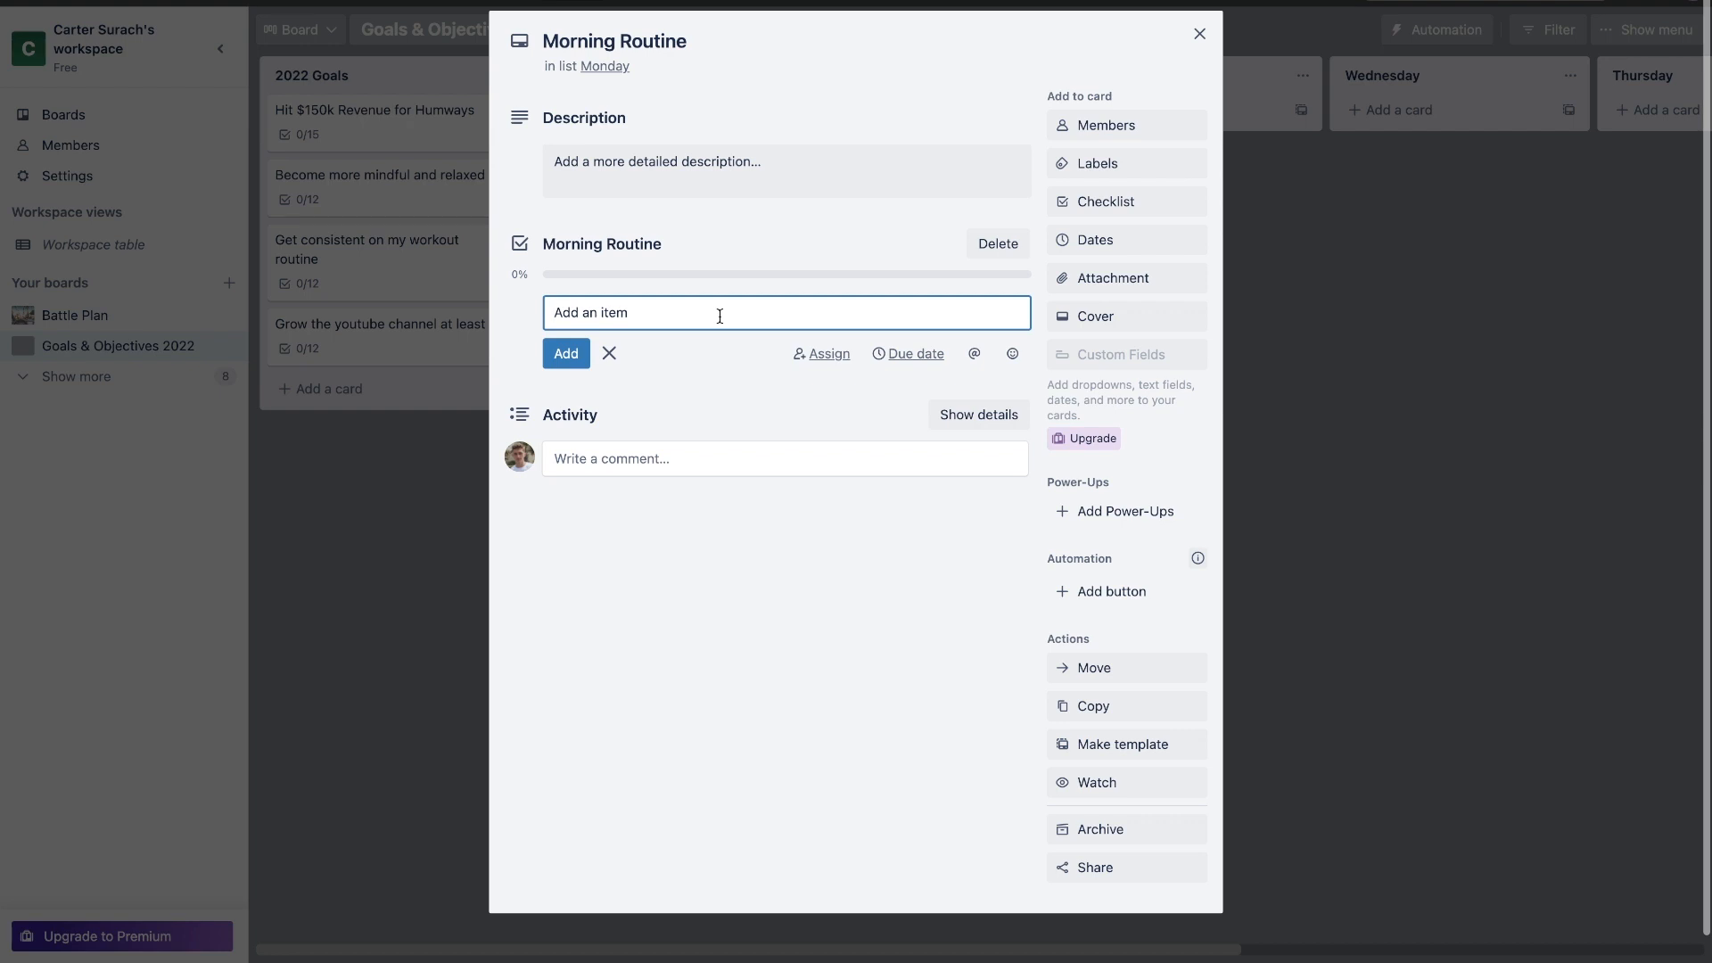
Step: Add the items "Drink a warm glass of water" and "Eat a healthy snack" to the Morning Routine checklist
{"action": "type", "text": "D"}
{"action": "type", "text": "a warm glass of wter"}
{"action": "key", "text": "BackSpace"}
{"action": "key", "text": "BackSpace"}
{"action": "key", "text": "BackSpace"}
{"action": "type", "text": "ater"}
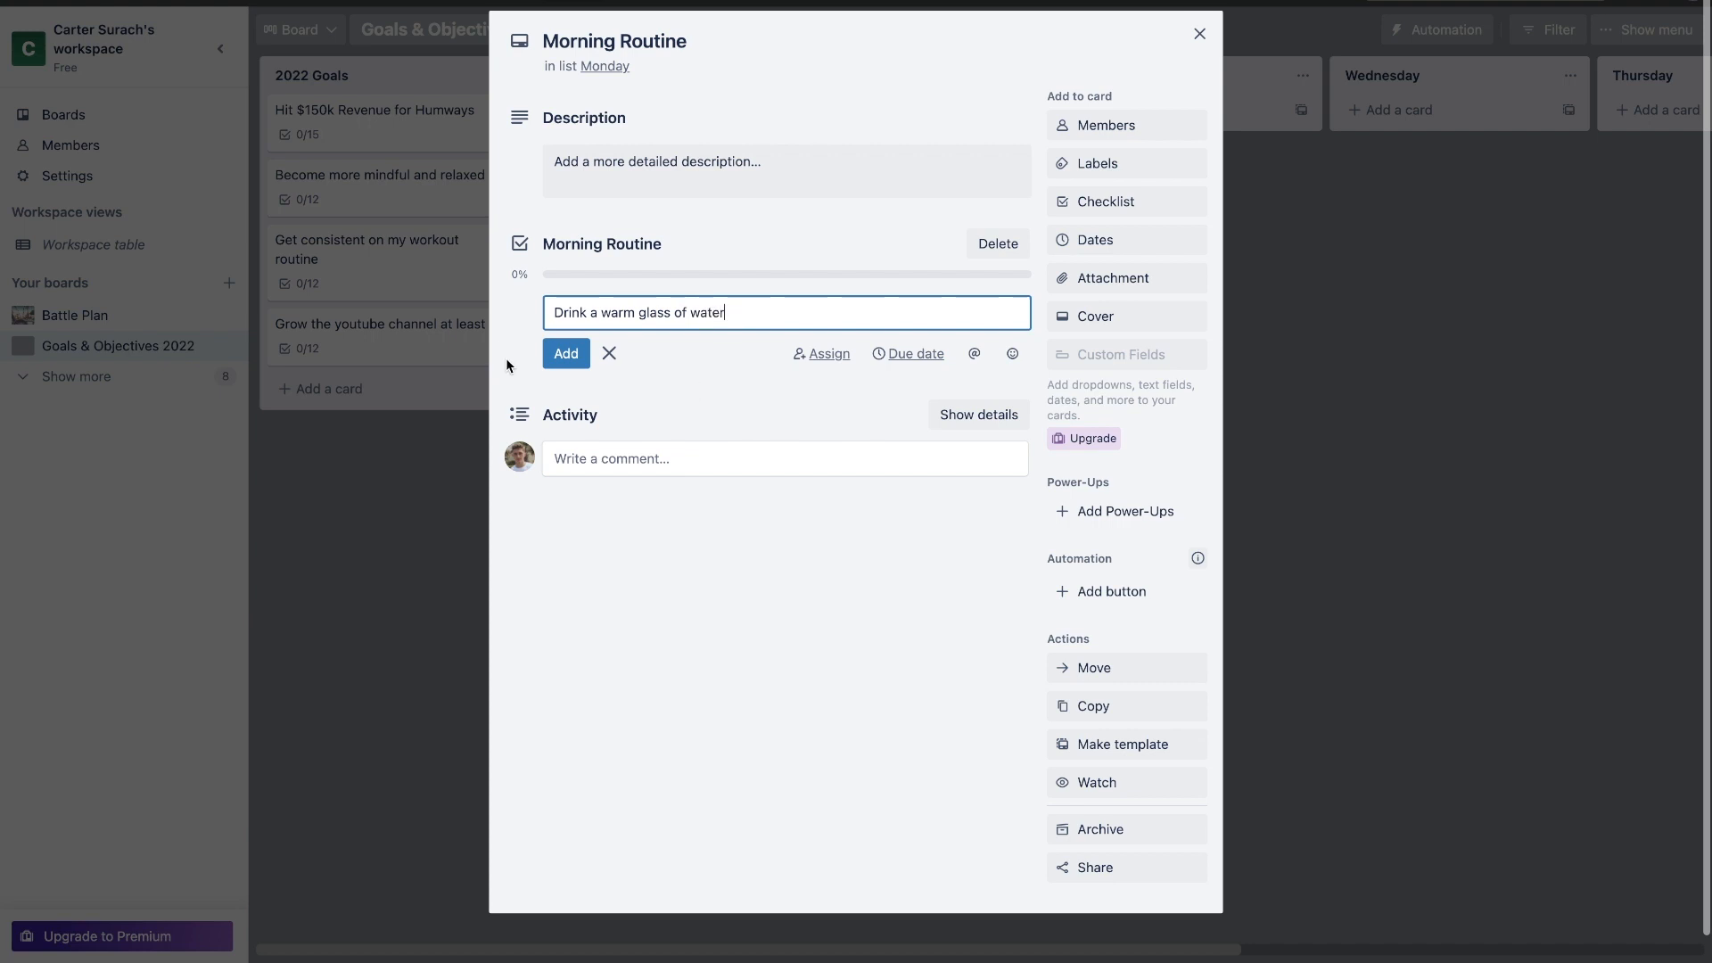
{"action": "left_click", "coordinate": [571, 356]}
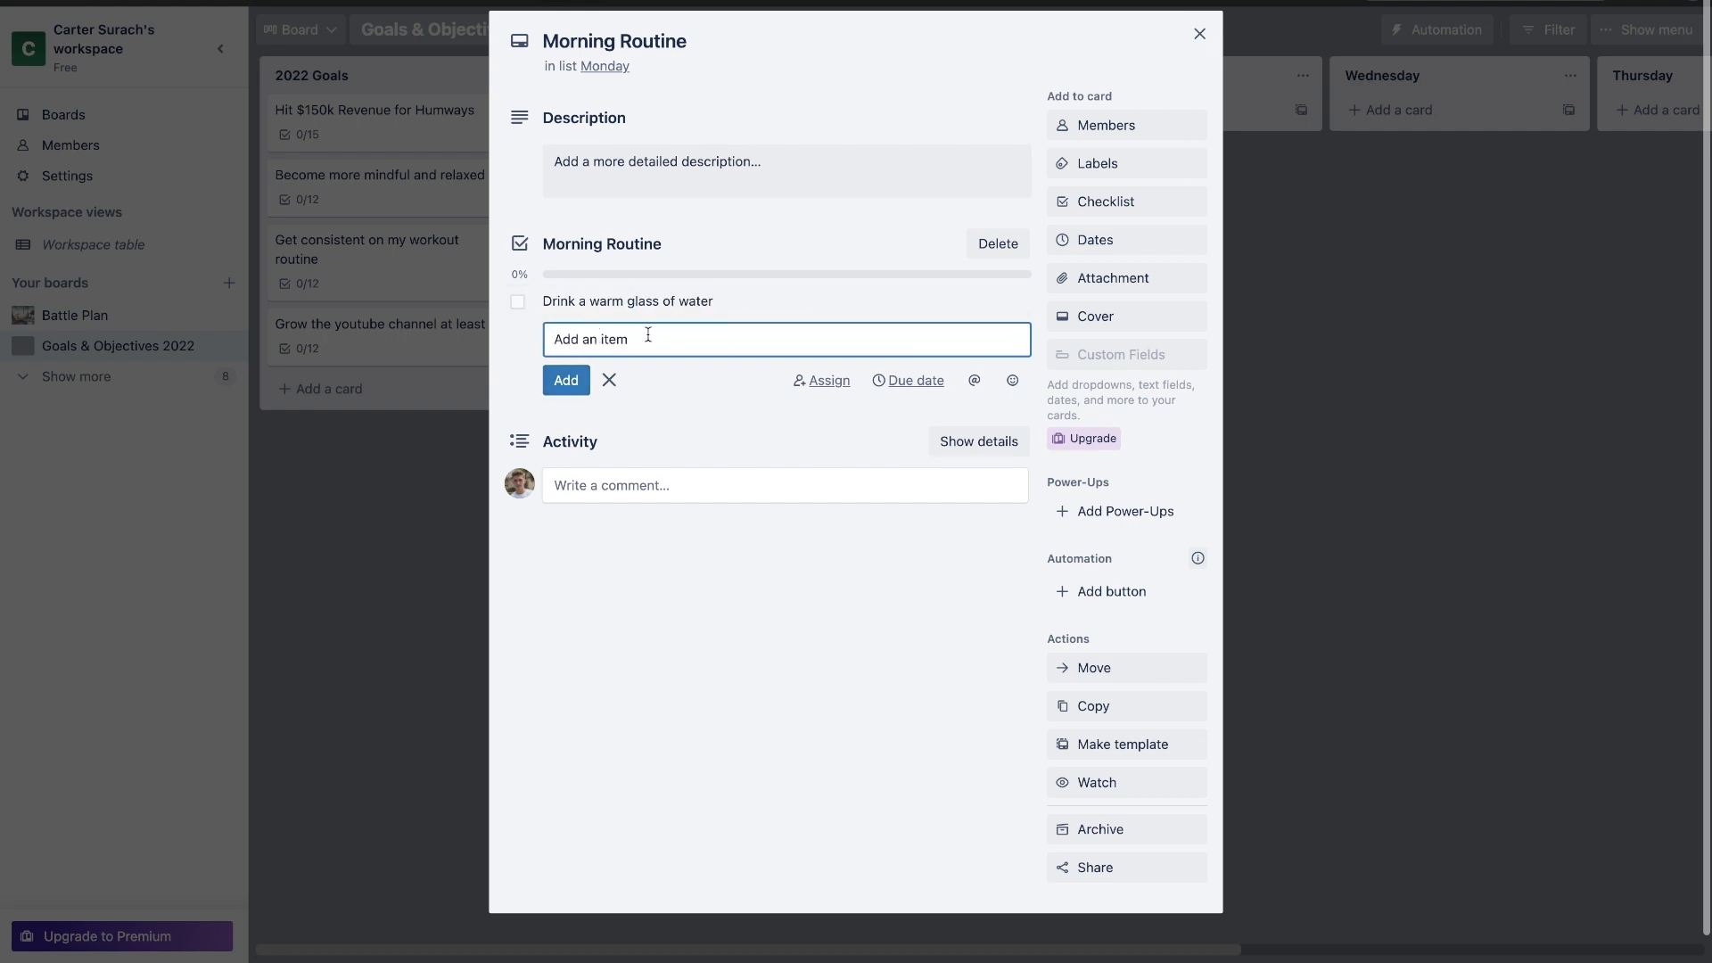
{"action": "type", "text": "Eat a healthy snack"}
{"action": "key", "text": "Return"}
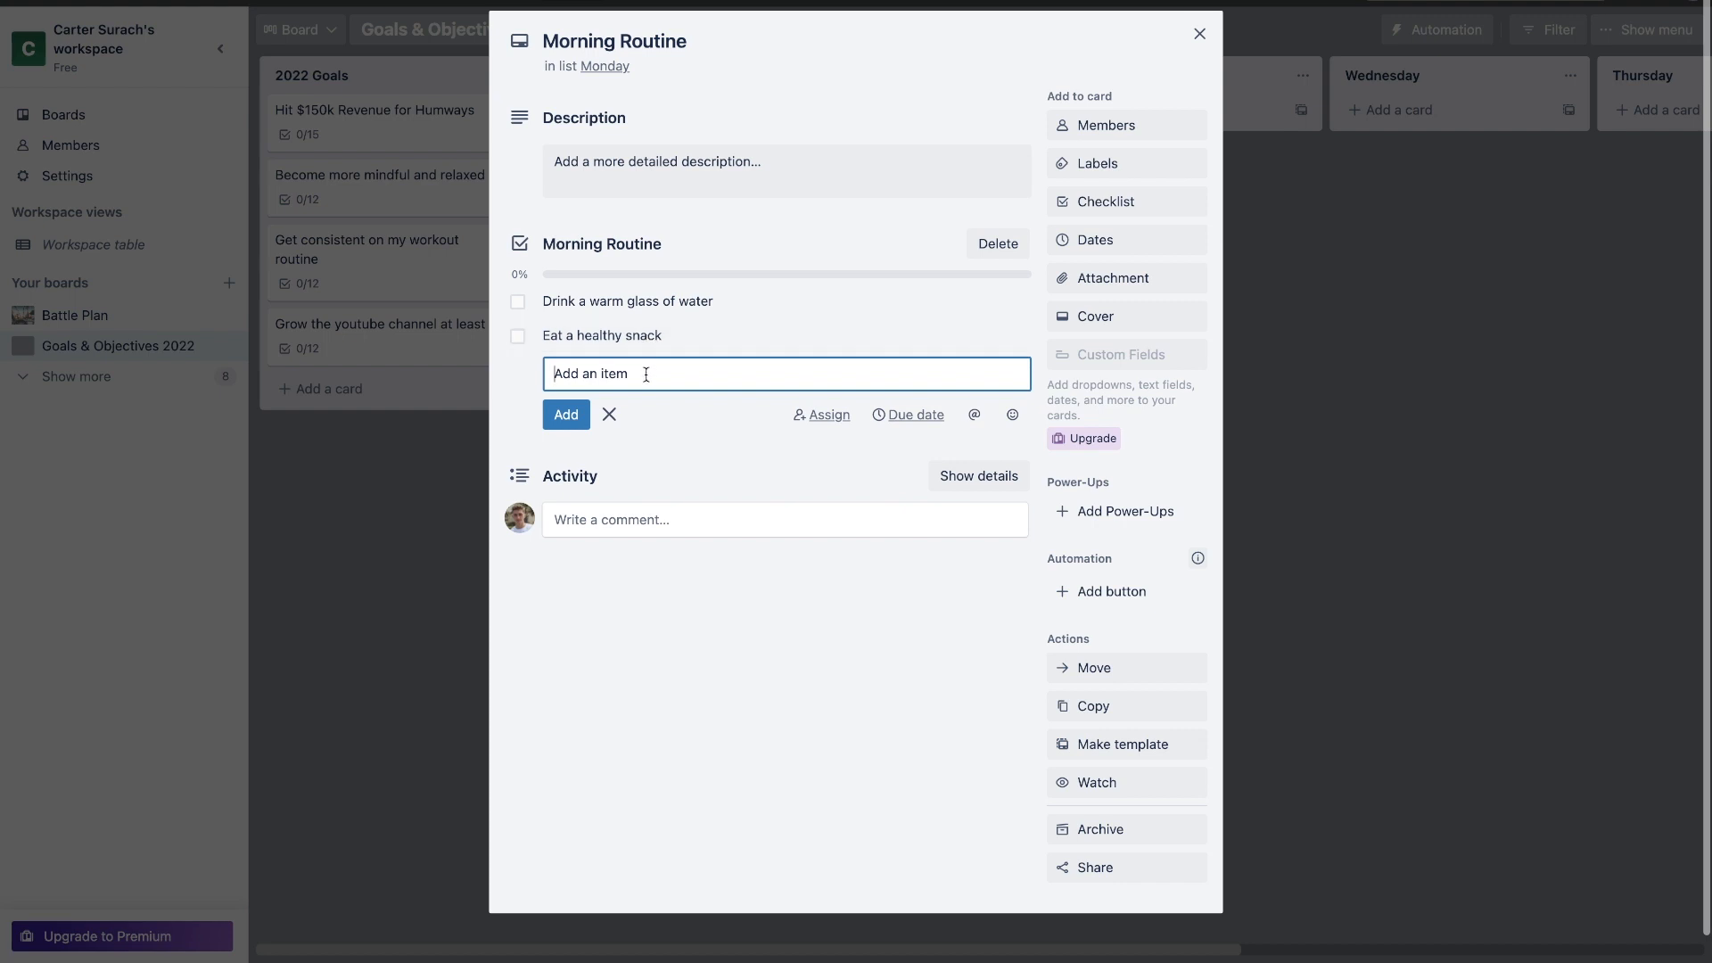
Step: Add the items "Jog to gym for 45 minute workout", "Shower" and "Breakfast" to the Morning Routine checklist
{"action": "type", "text": "Jog to gym"}
{"action": "type", "text": "for 45 minute workout"}
{"action": "key", "text": "Return"}
{"action": "type", "text": "Shower"}
{"action": "key", "text": "Return"}
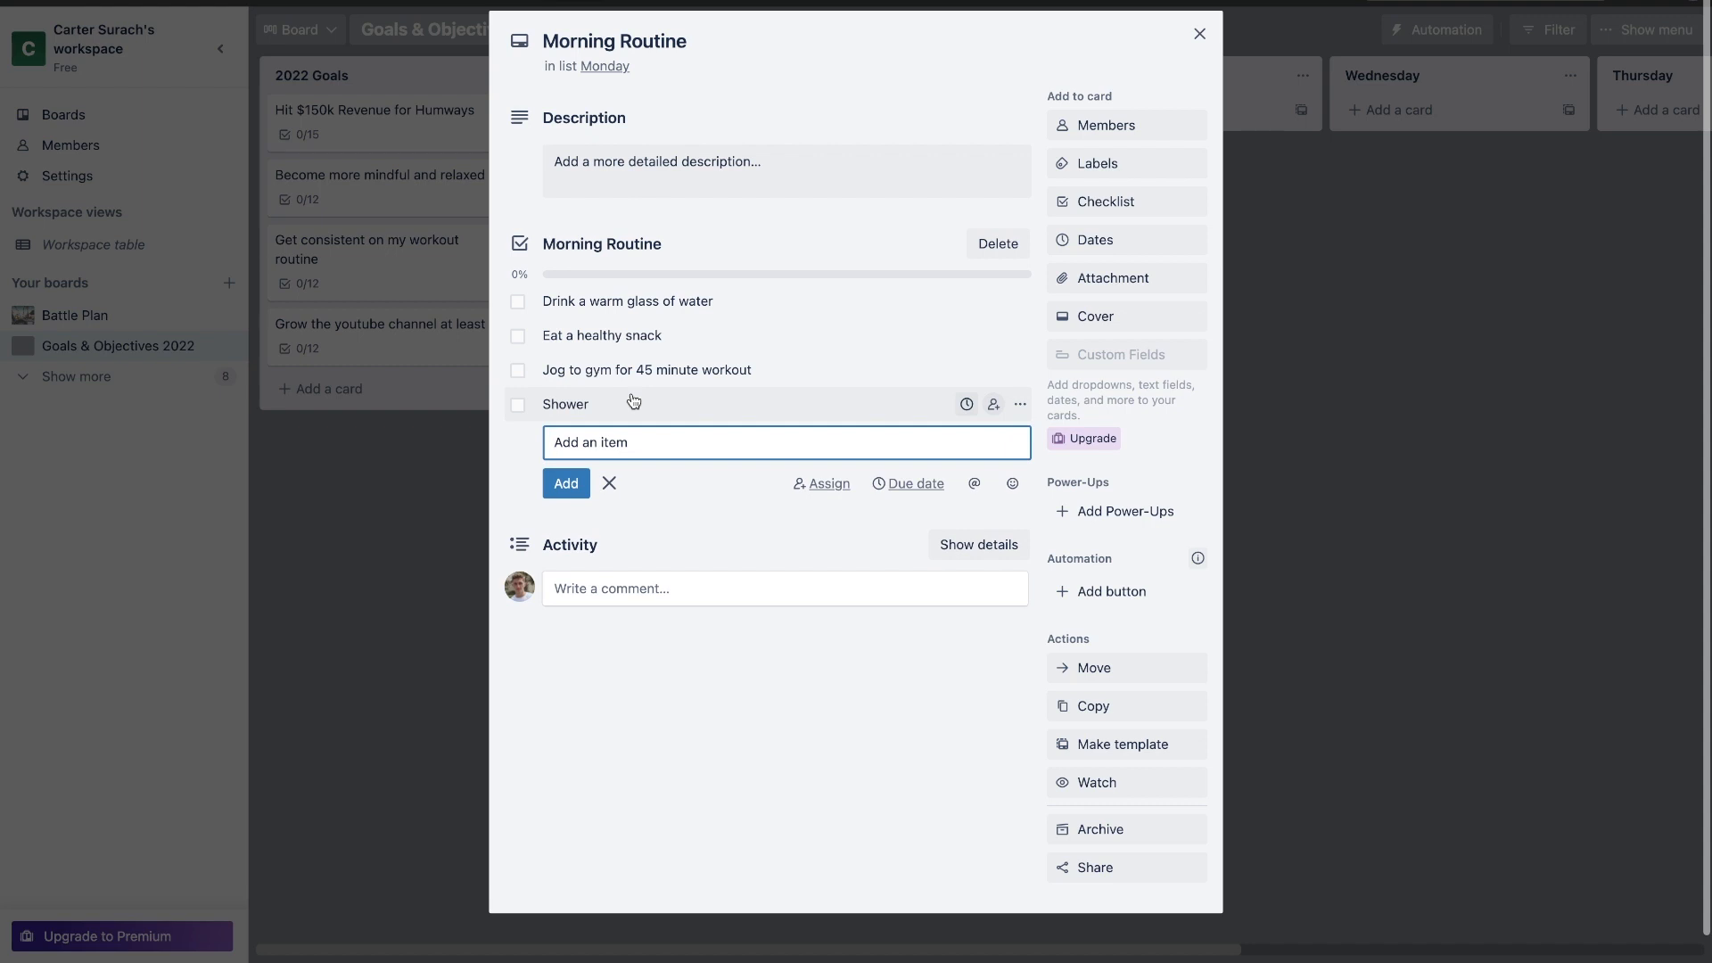
{"action": "type", "text": "Breakfast"}
{"action": "key", "text": "Return"}
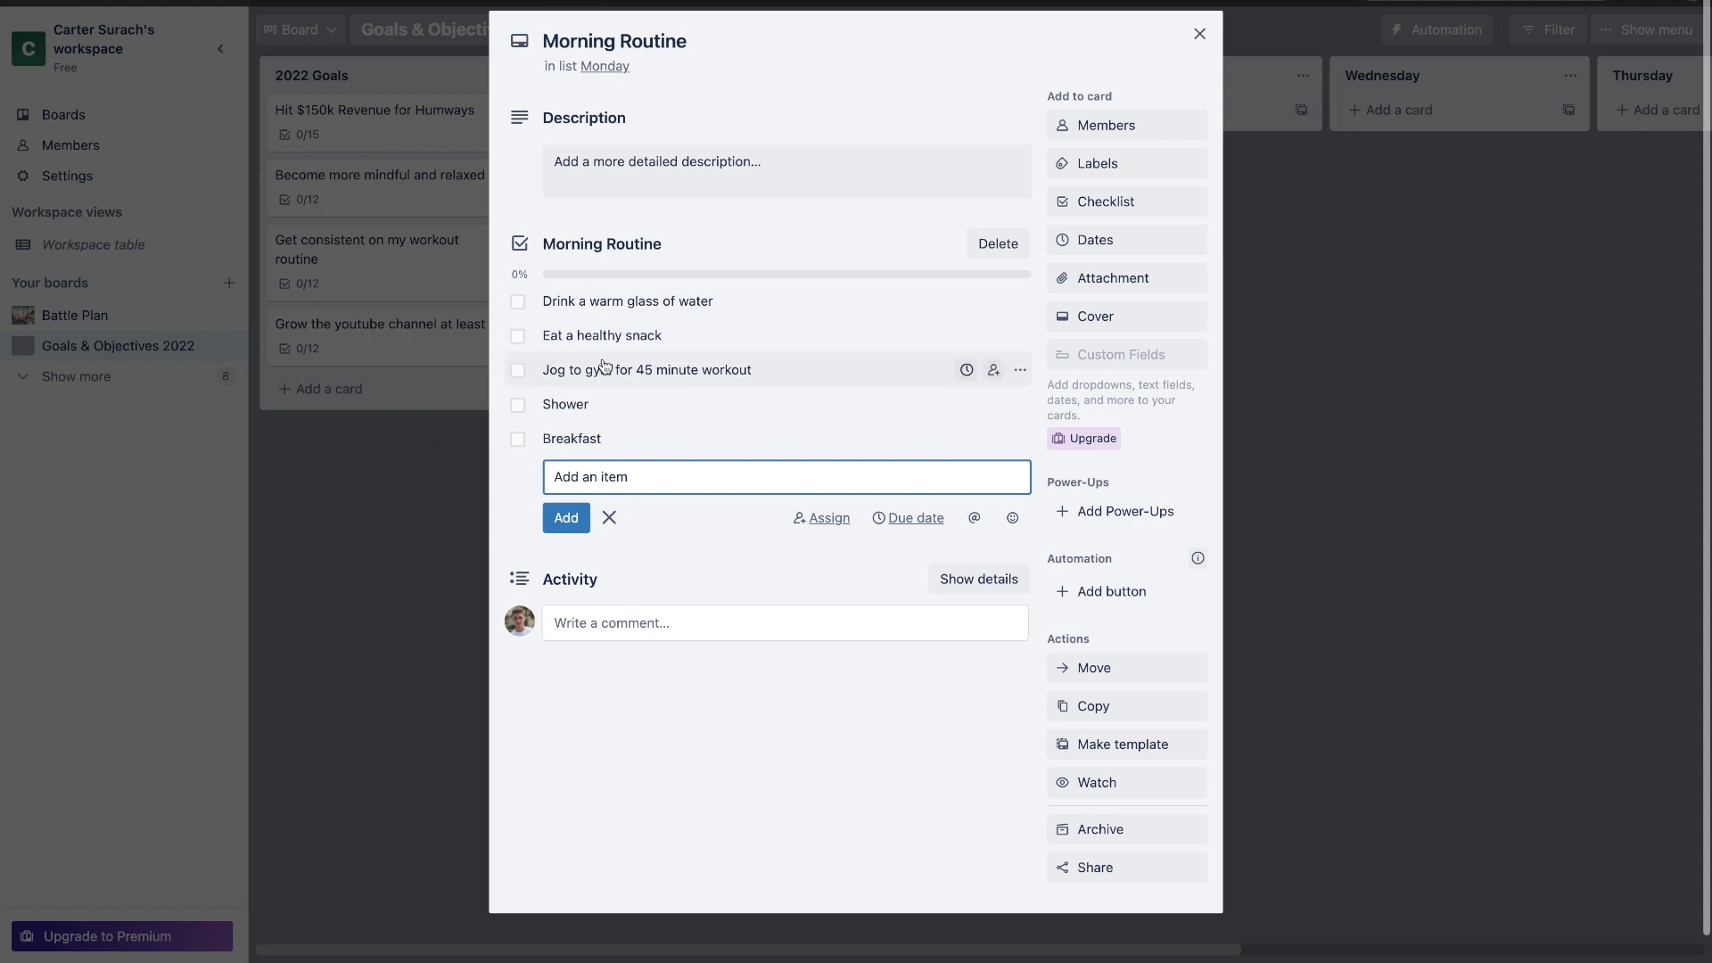
Step: Add the item "Meditate for 10 Minutes" to the Morning Routine checklist and close the card
{"action": "type", "text": "Me"}
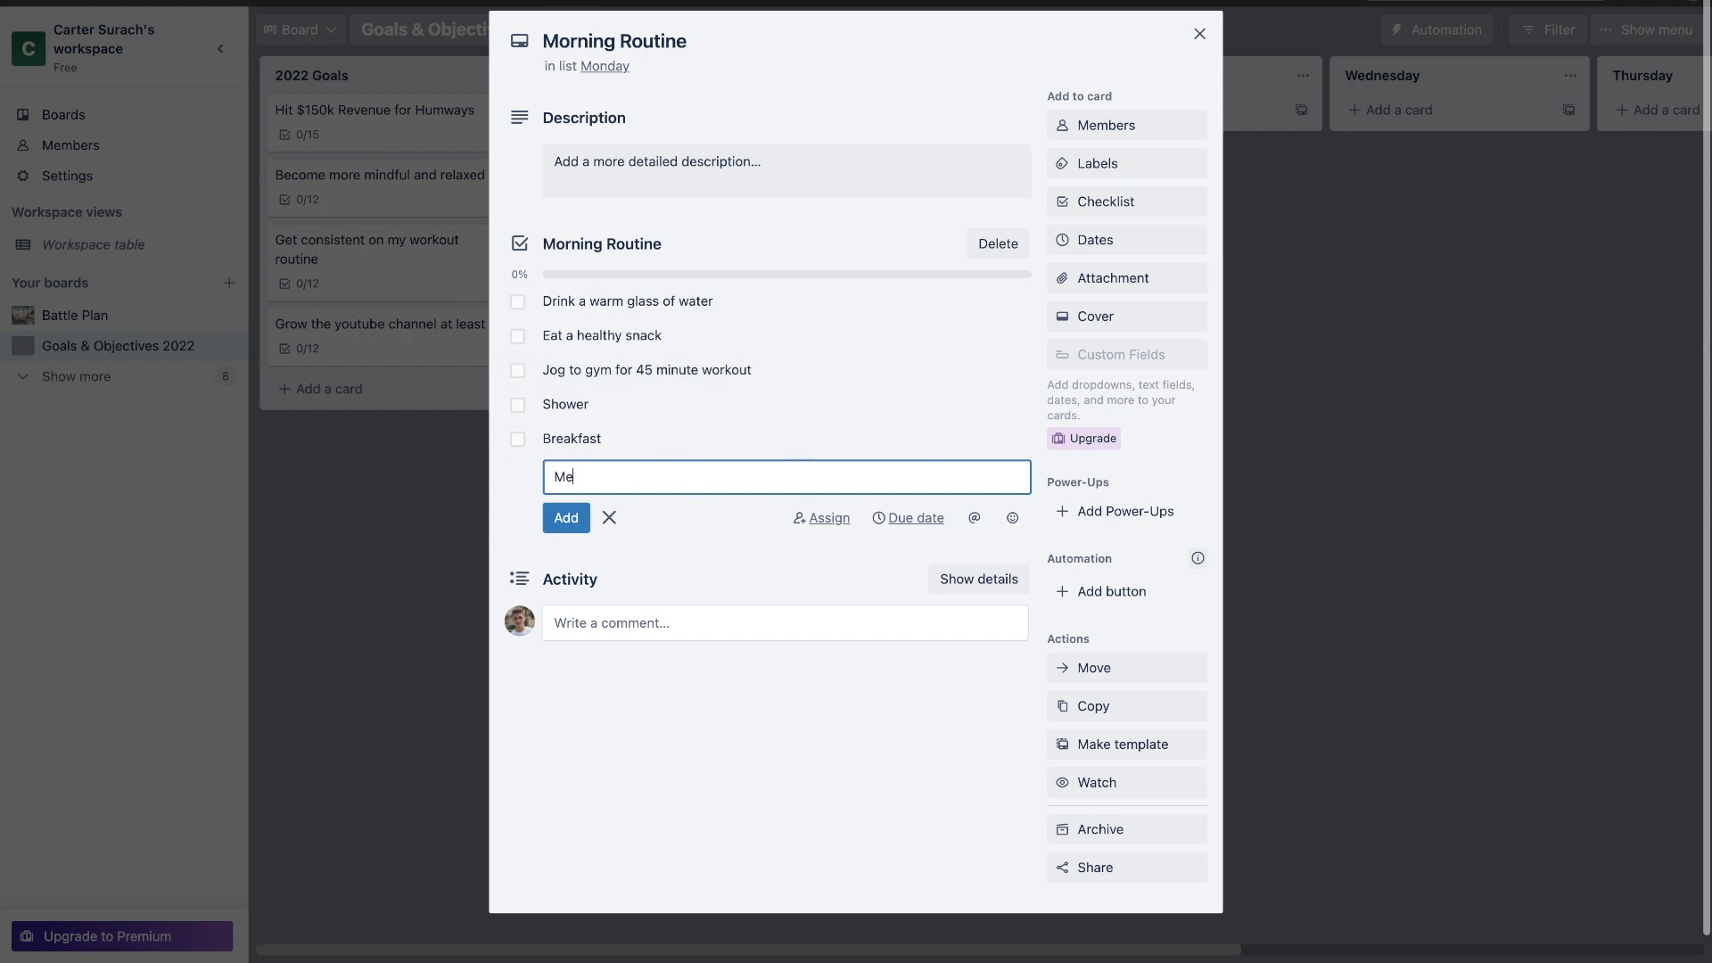
{"action": "type", "text": "ditate for 10 Minutes"}
{"action": "key", "text": "Return"}
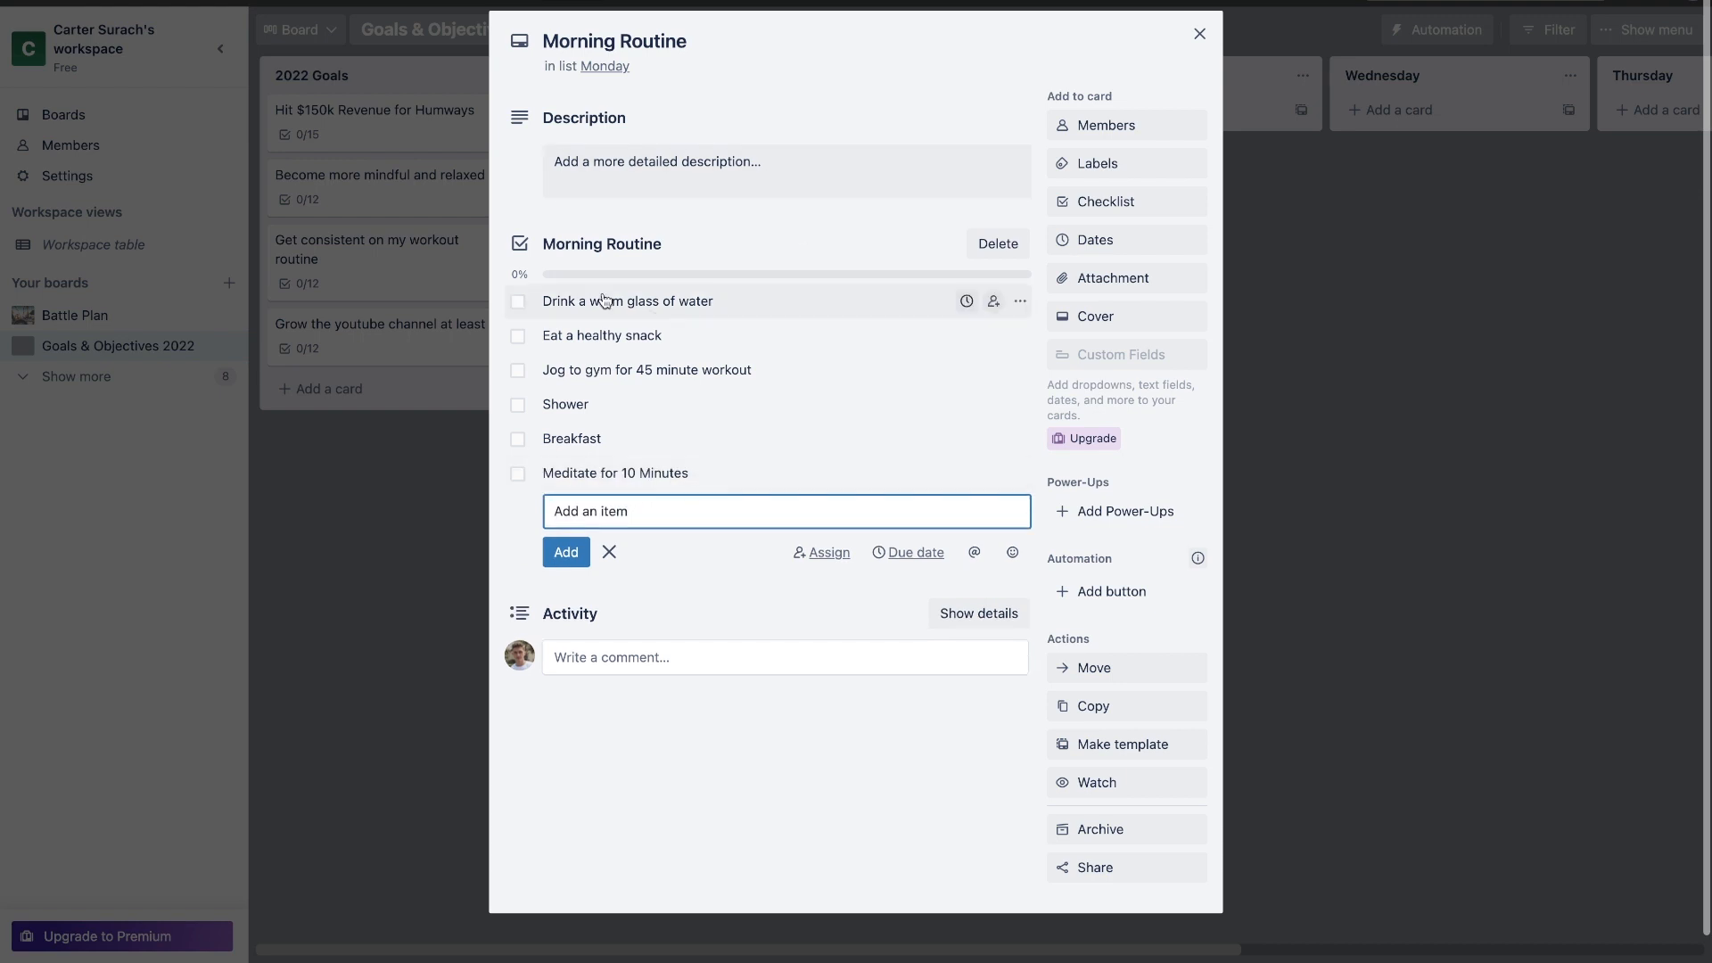
{"action": "left_click", "coordinate": [1199, 34]}
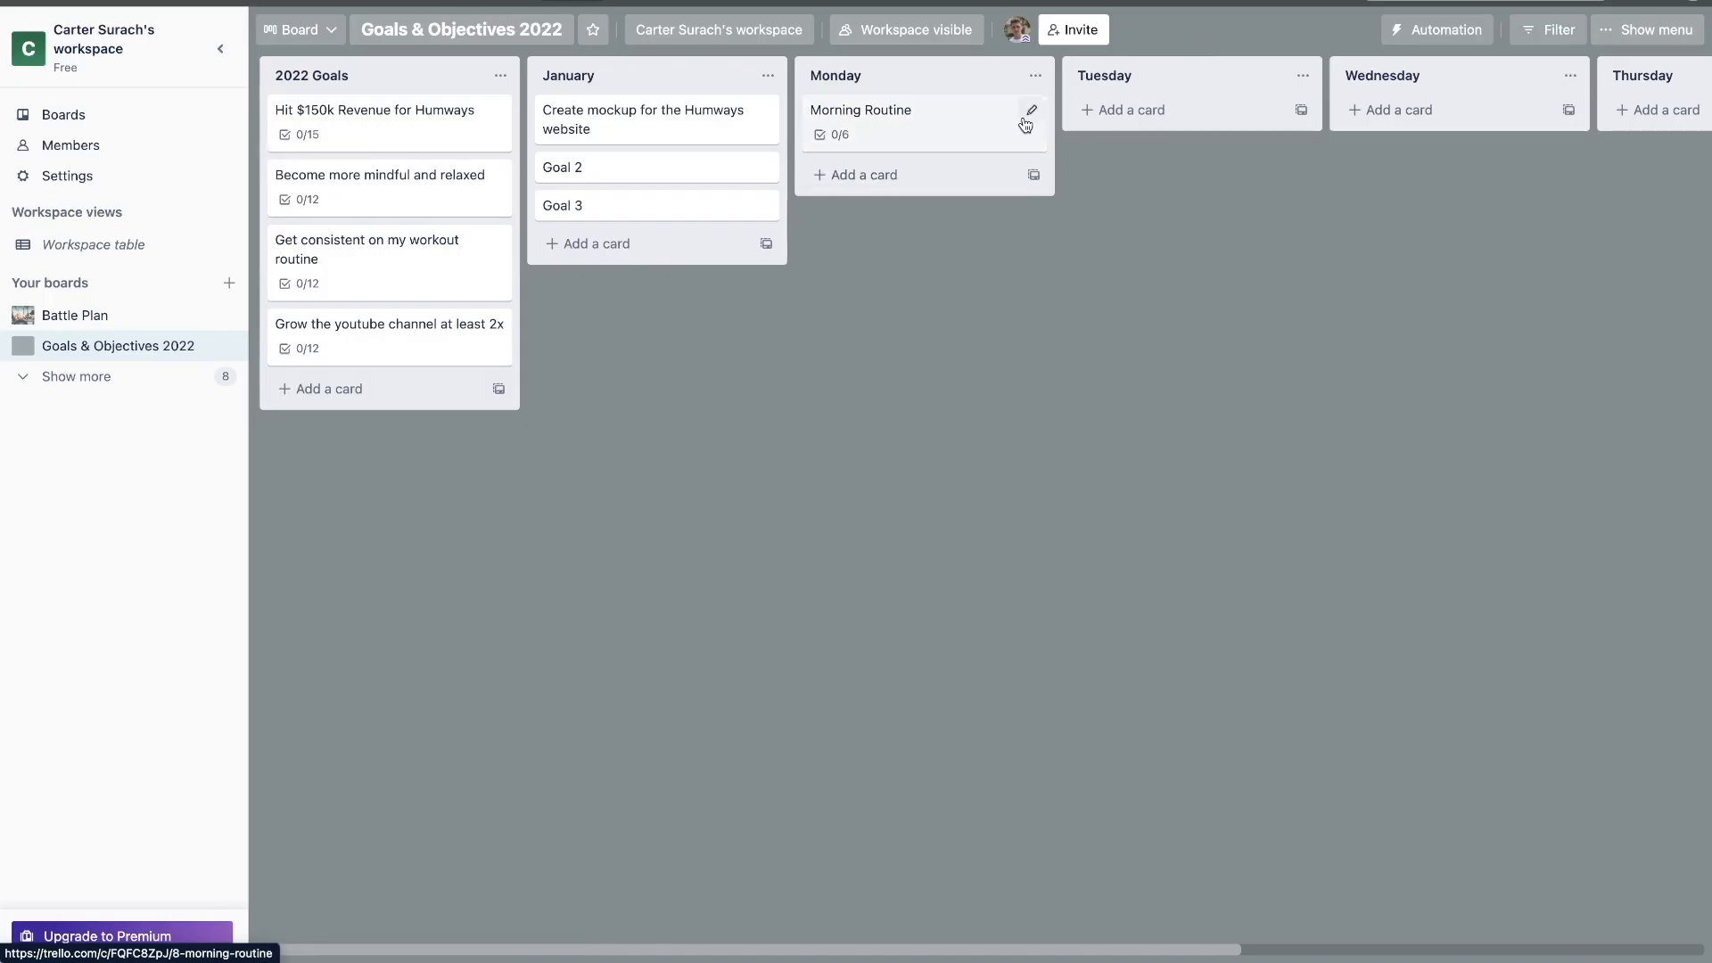
Step: Copy Monday's Morning Routine card with its checklist to the Tuesday list and check the copied card
{"action": "right_click", "coordinate": [950, 115]}
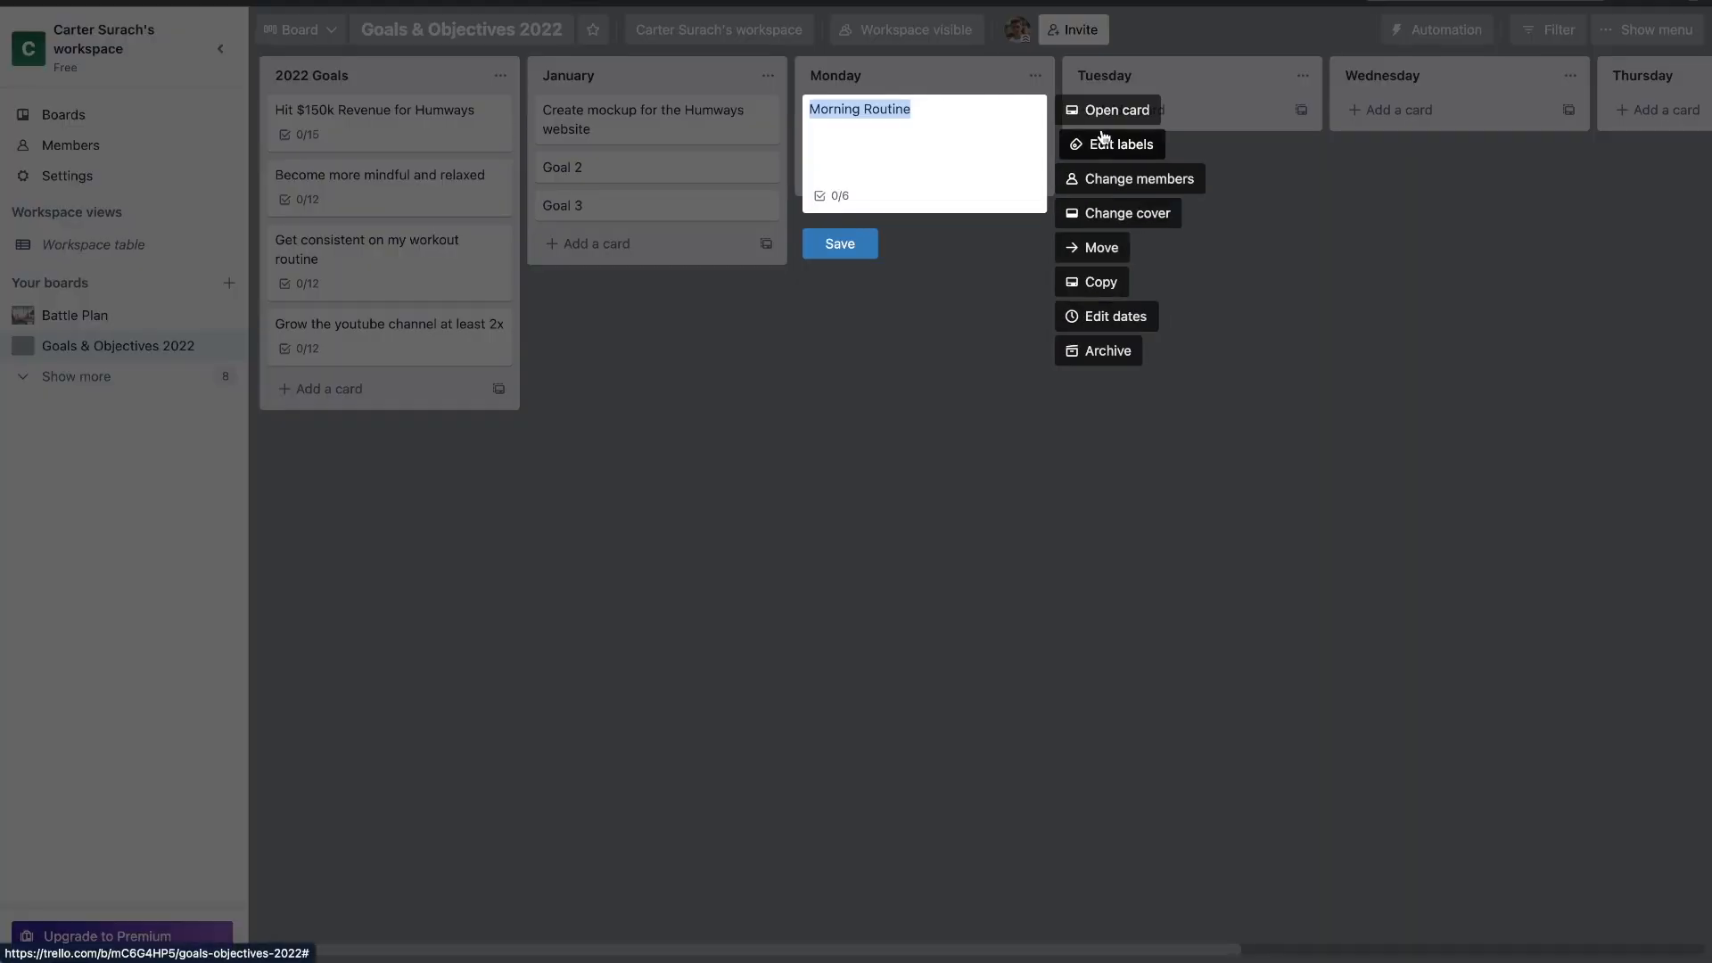
{"action": "left_click", "coordinate": [1079, 283]}
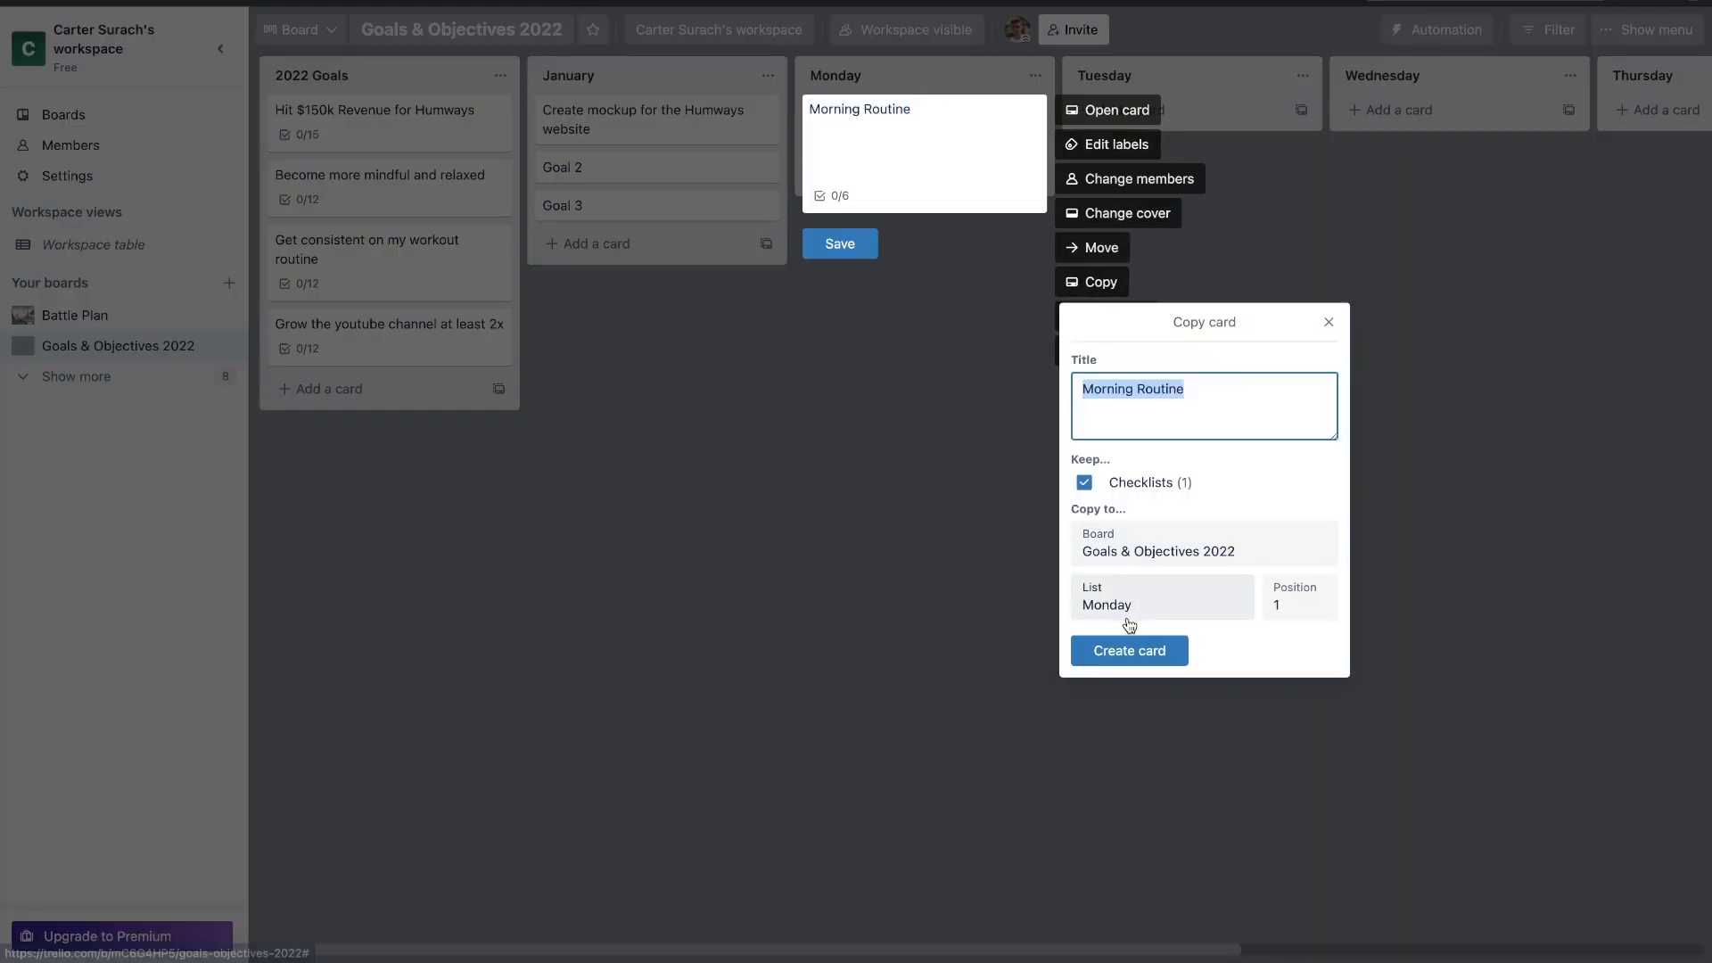
{"action": "left_click", "coordinate": [1152, 622]}
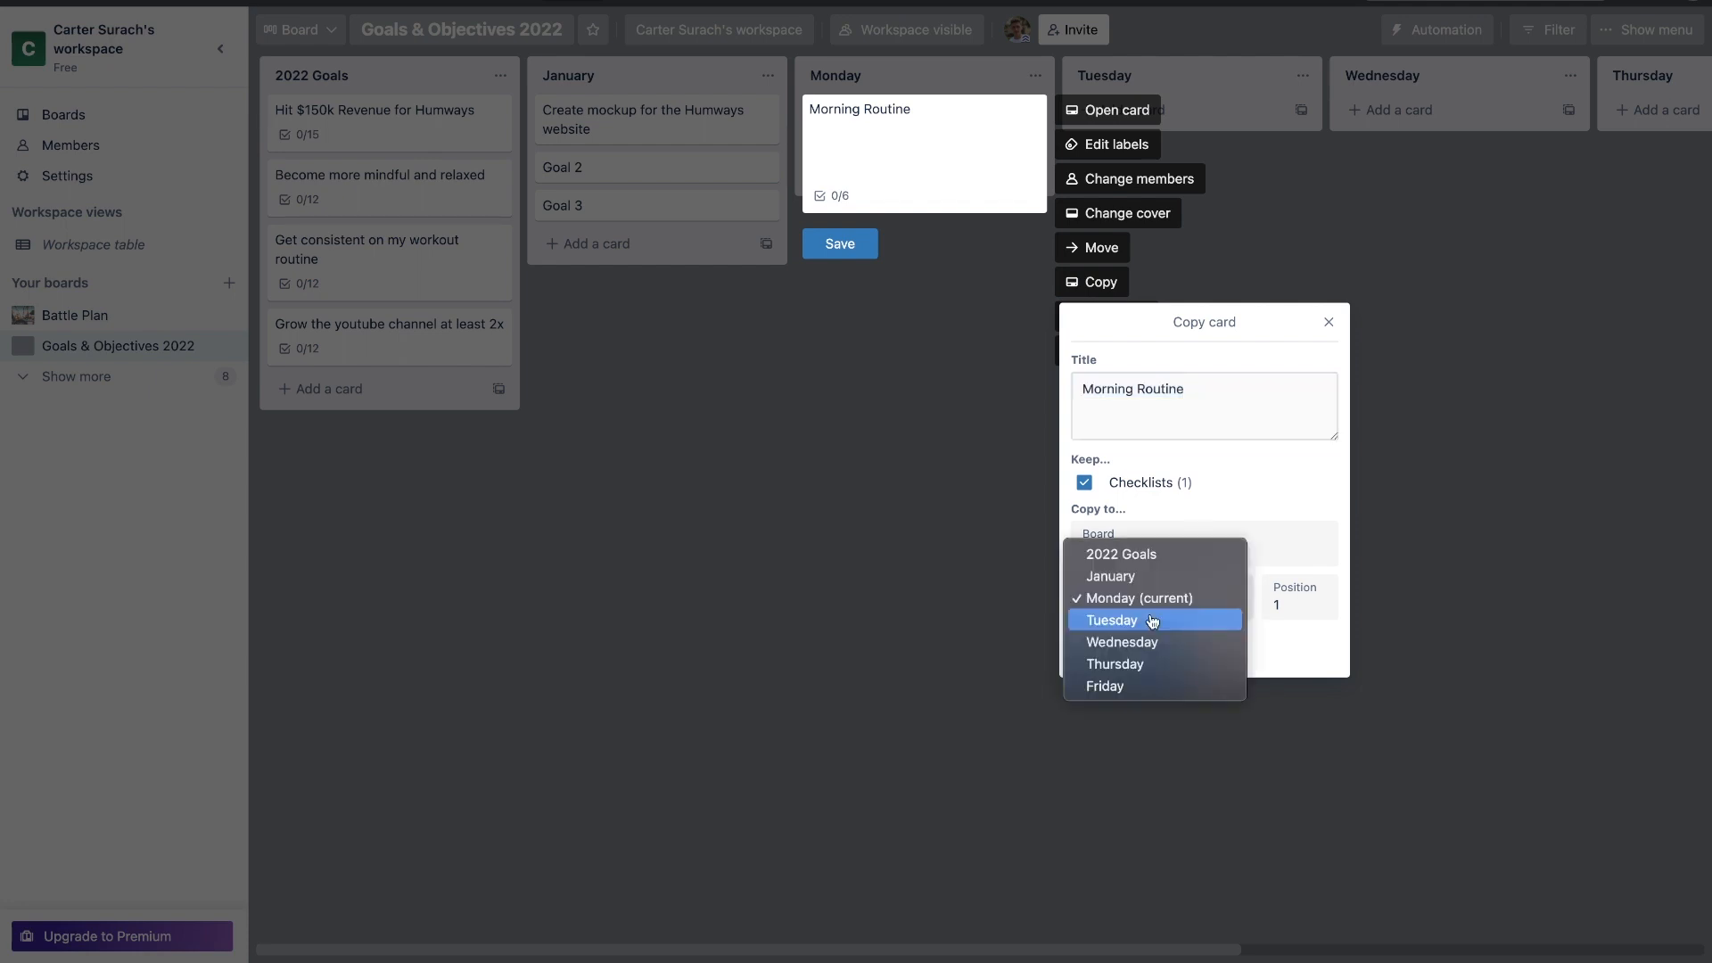
{"action": "left_click", "coordinate": [1152, 622]}
{"action": "left_click", "coordinate": [1153, 652]}
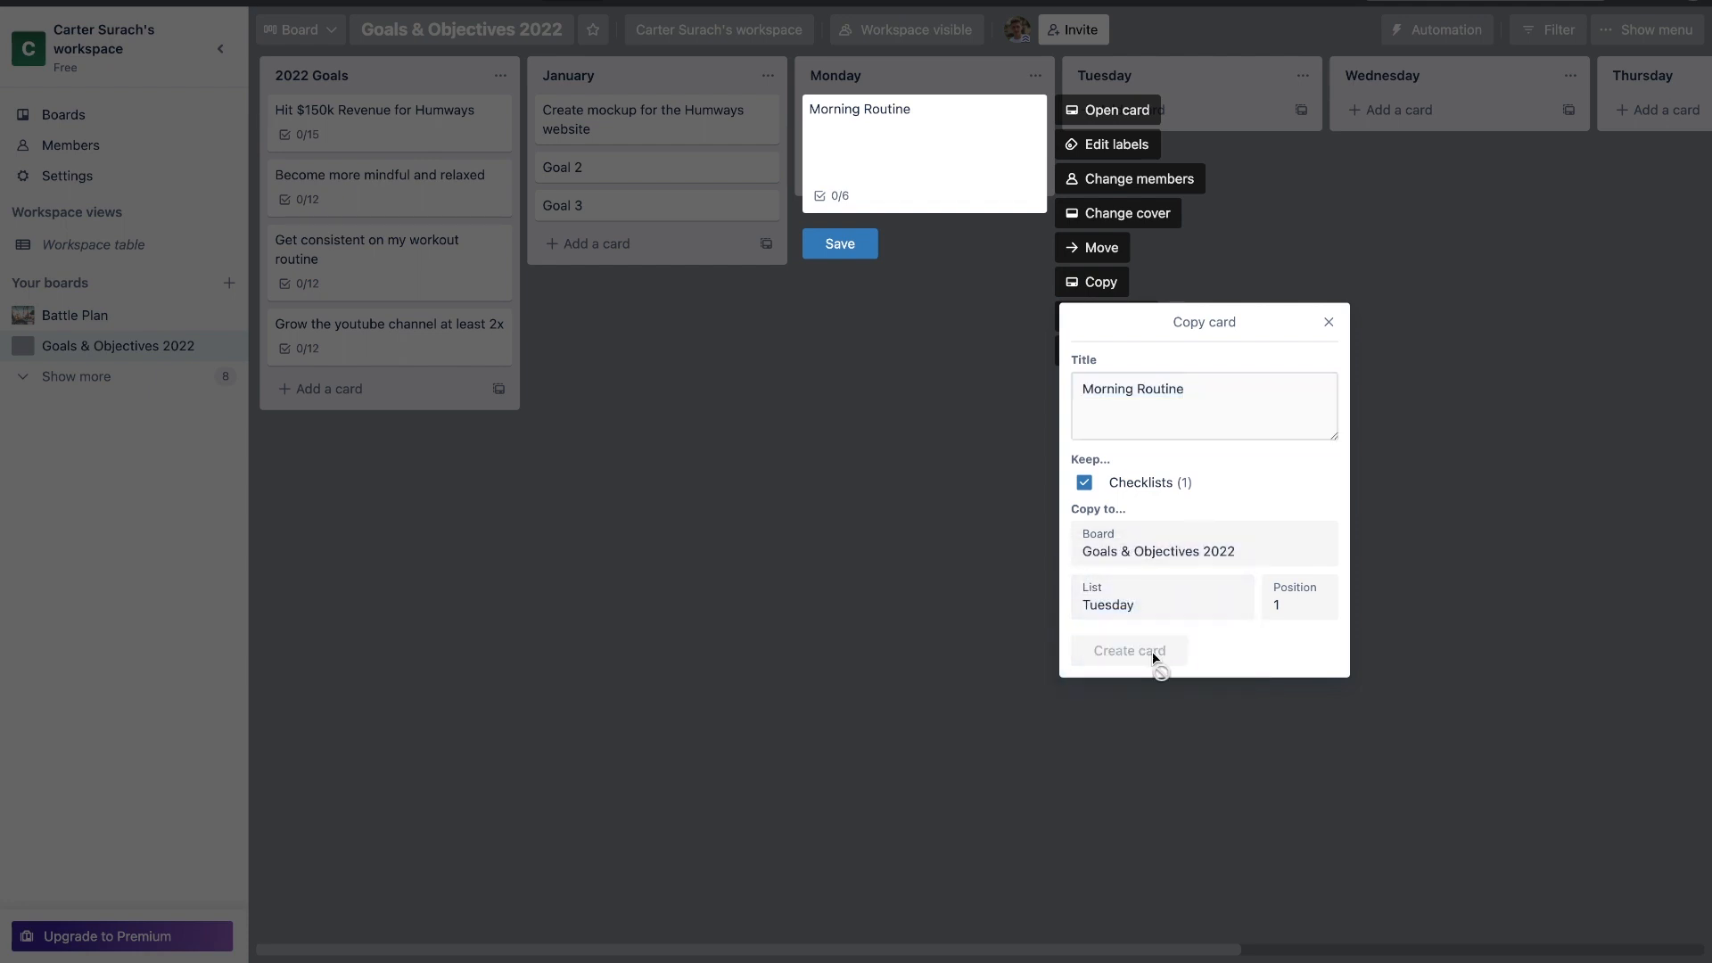
{"action": "left_click", "coordinate": [1165, 132]}
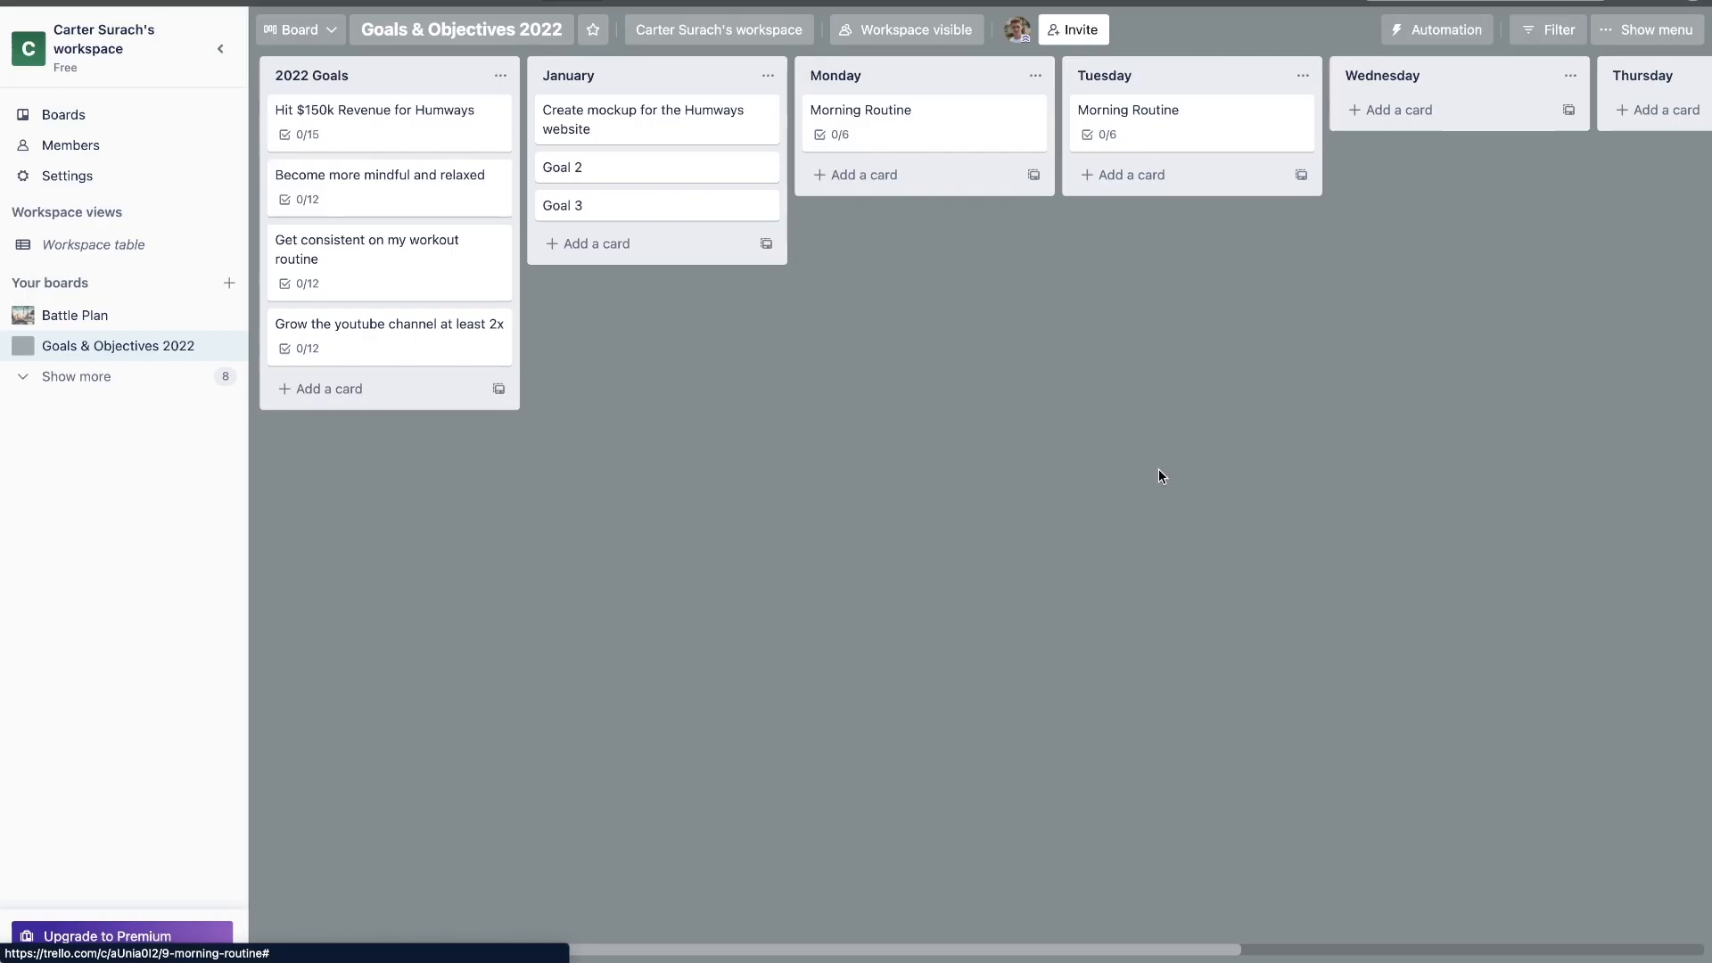
{"action": "left_click", "coordinate": [1199, 33]}
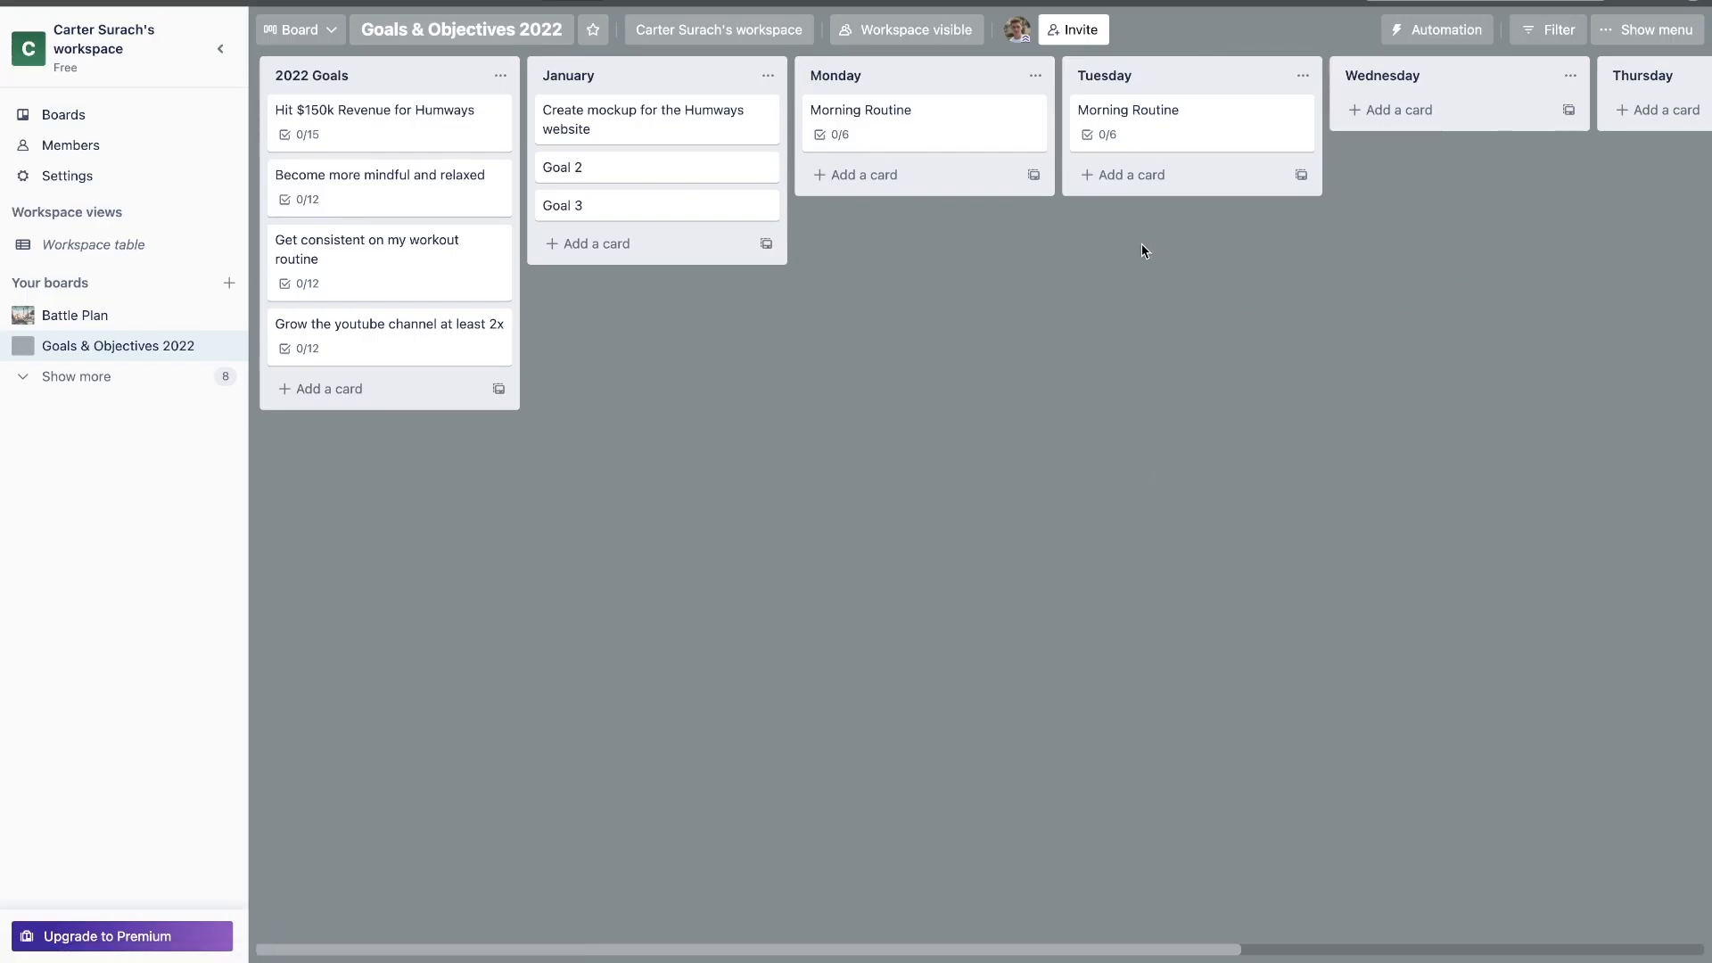
Step: Add a "Focus Block" card to the Monday list and give it a checklist titled "Focused Habits"
{"action": "scroll", "coordinate": [1144, 250], "scroll_direction": "right", "scroll_amount": 1}
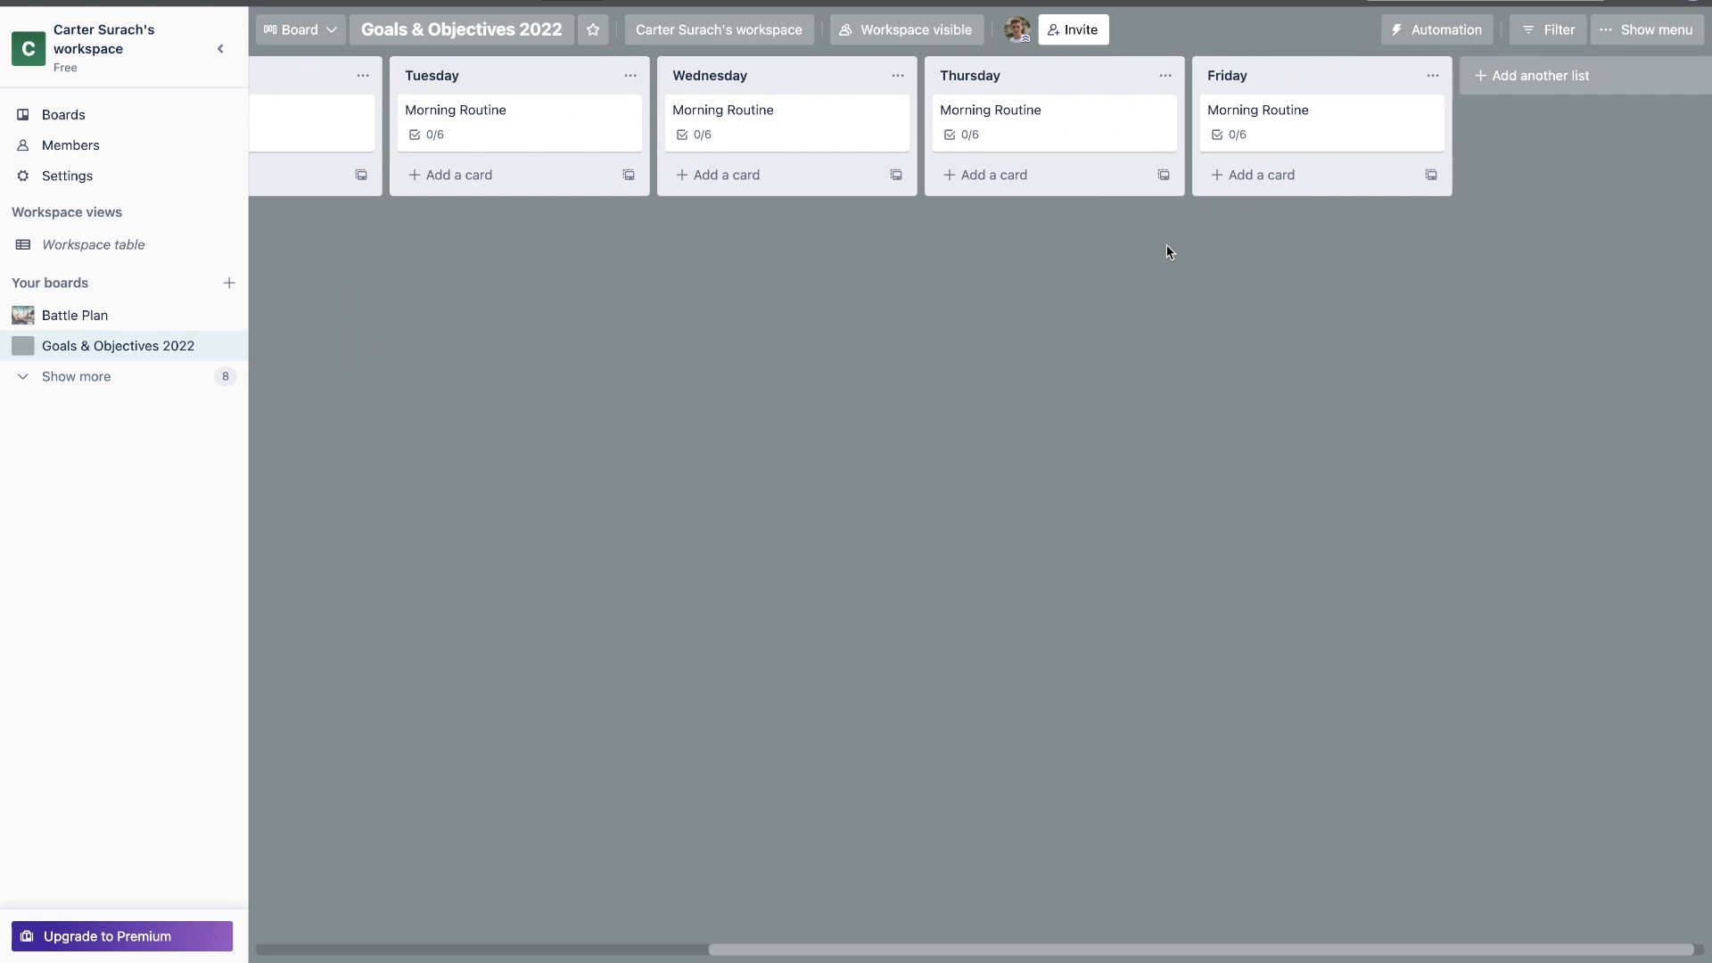
{"action": "scroll", "coordinate": [1169, 253], "scroll_direction": "left", "scroll_amount": 5}
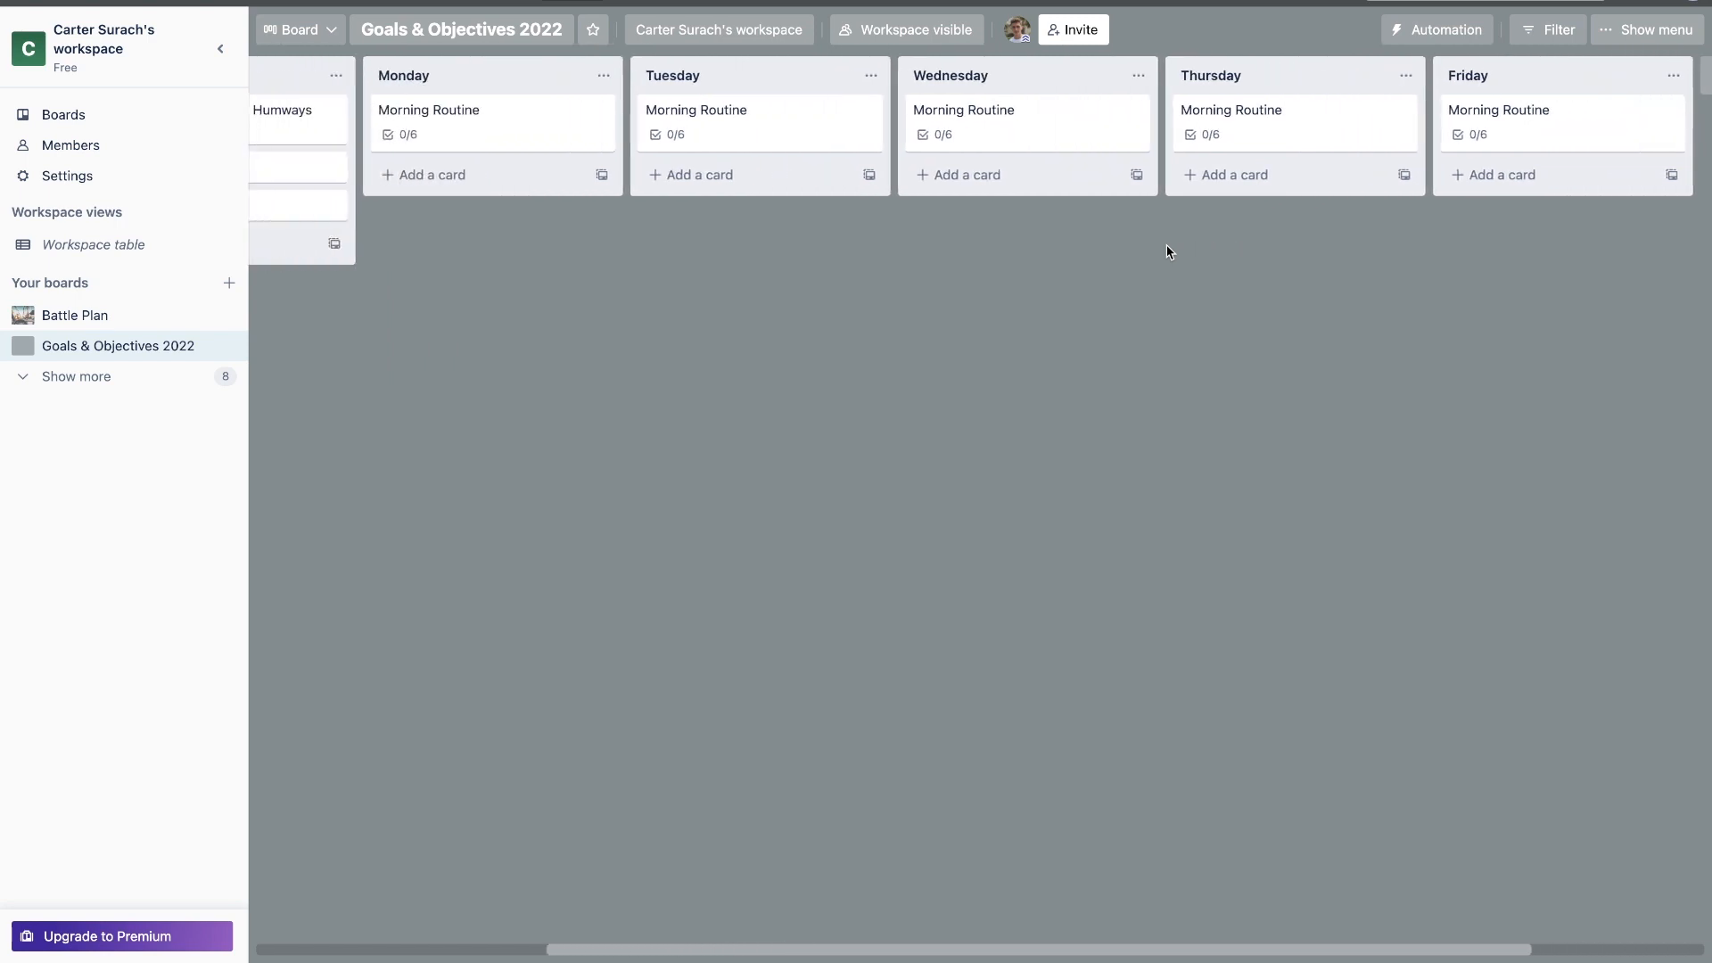
{"action": "scroll", "coordinate": [1169, 252], "scroll_direction": "left", "scroll_amount": 1}
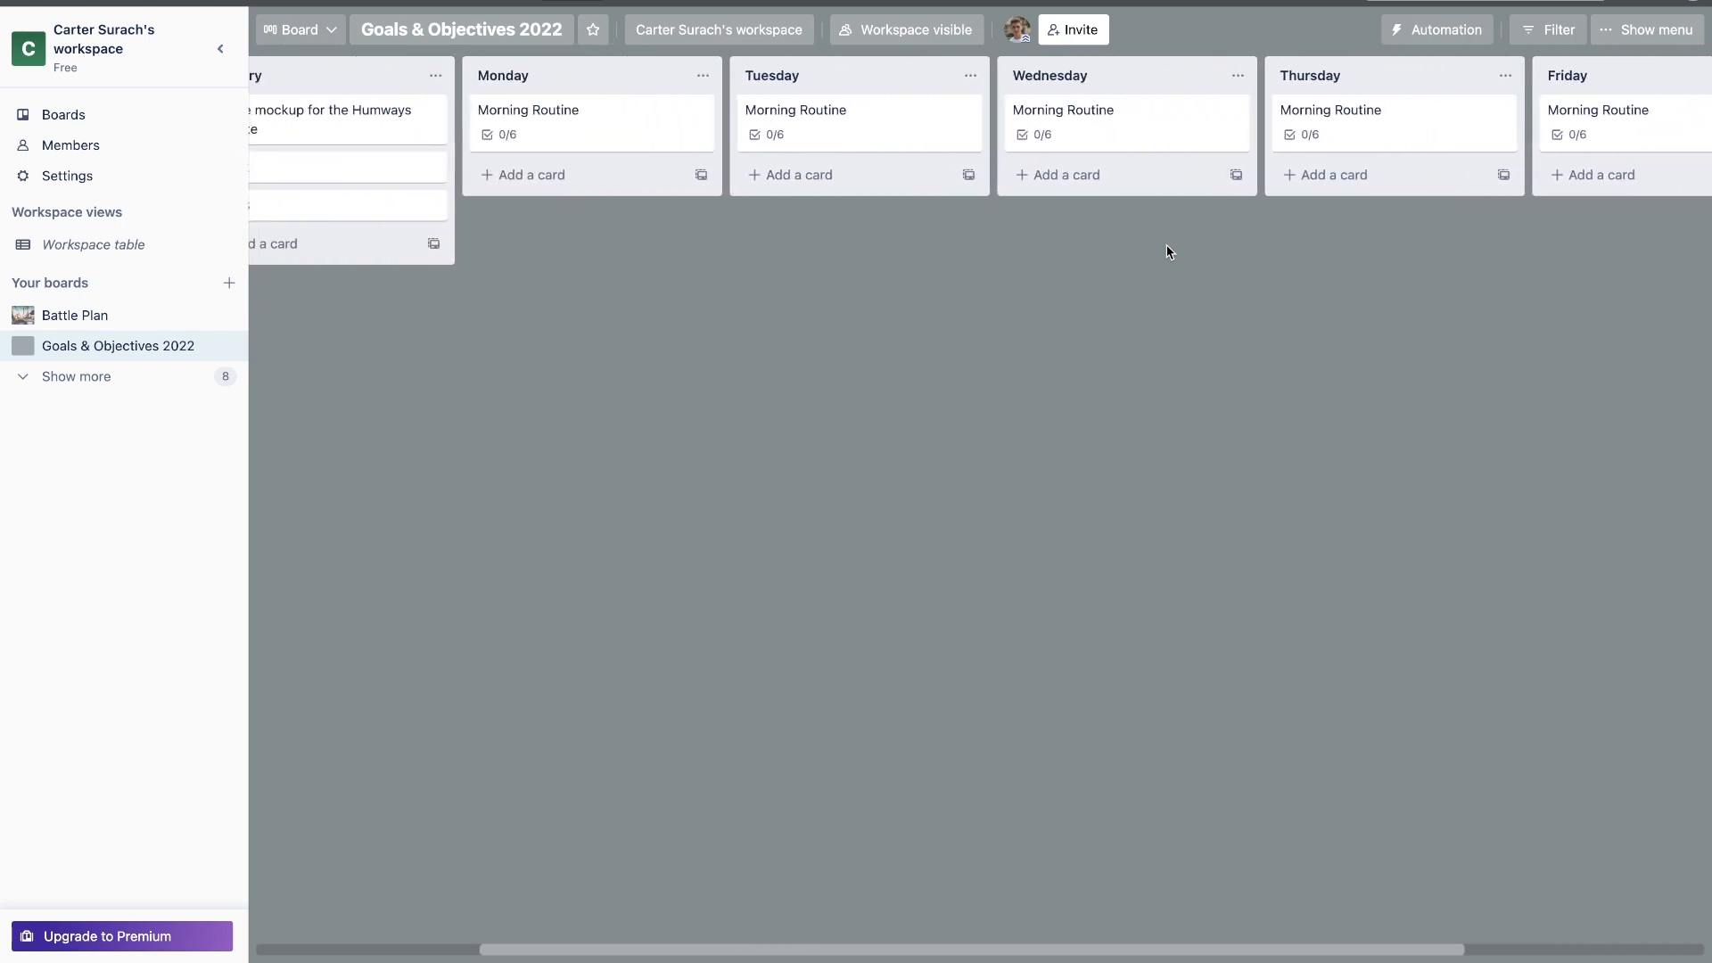
{"action": "left_click", "coordinate": [551, 175]}
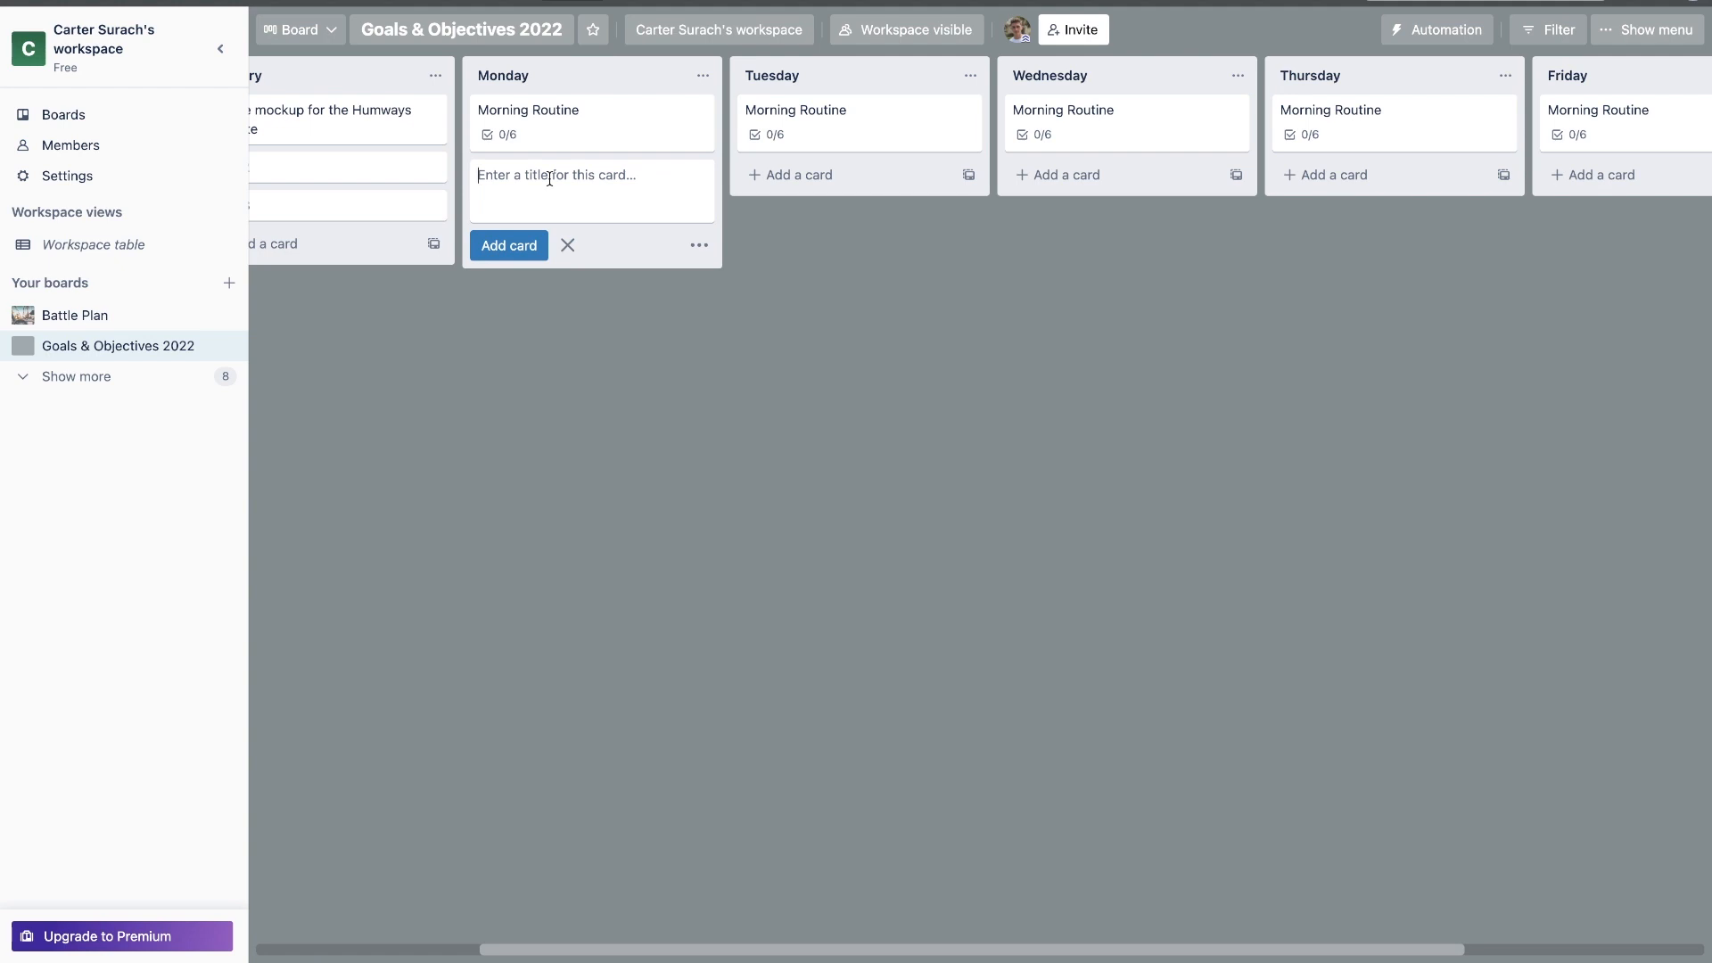
{"action": "type", "text": "Focus Block"}
{"action": "key", "text": "Return"}
{"action": "left_click", "coordinate": [575, 181]}
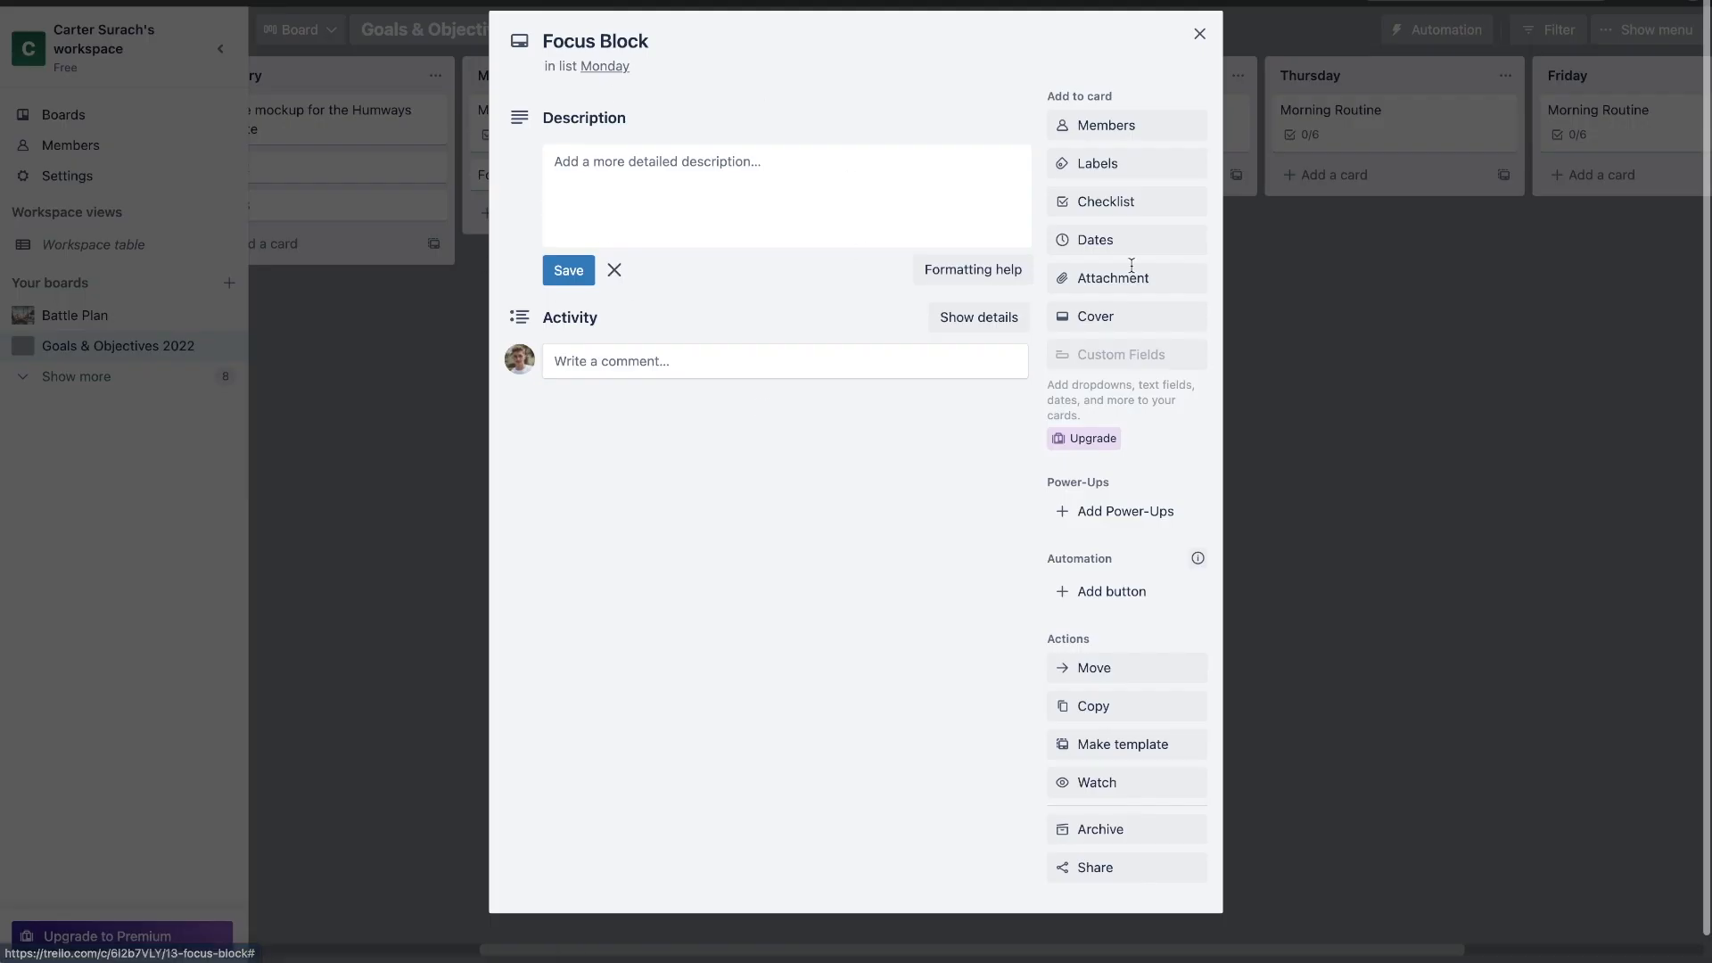
{"action": "left_click", "coordinate": [1086, 203]}
{"action": "key", "text": "BackSpace"}
{"action": "type", "text": "Focused Habits"}
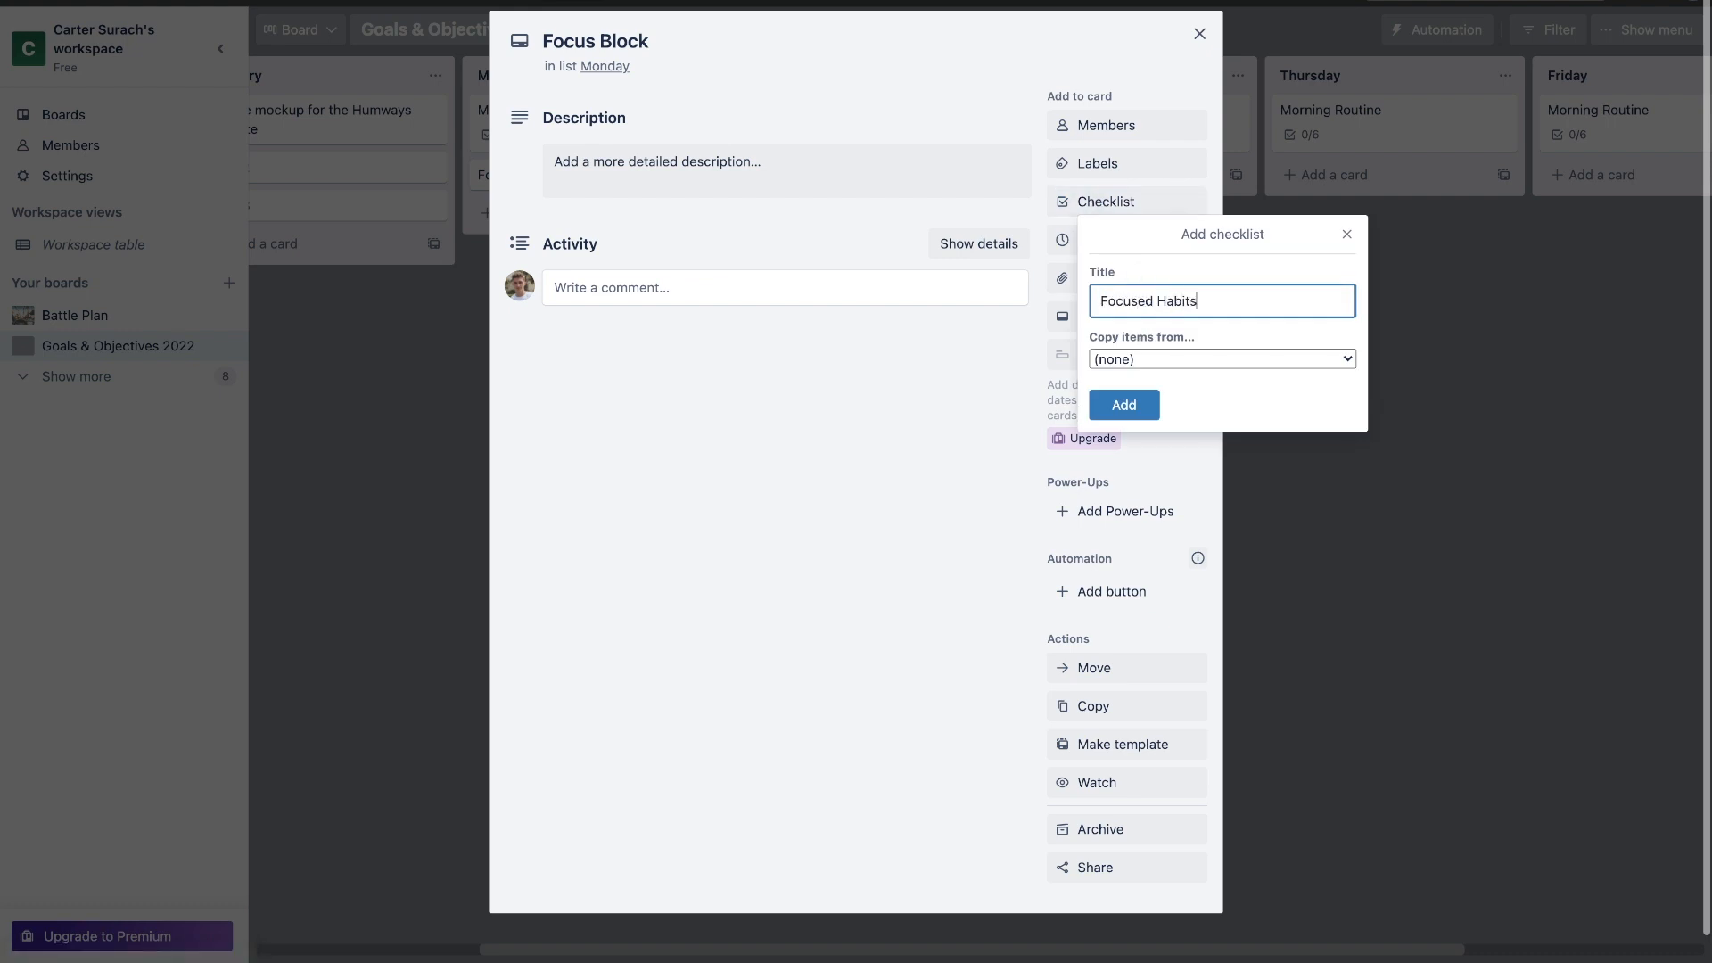
{"action": "key", "text": "Return"}
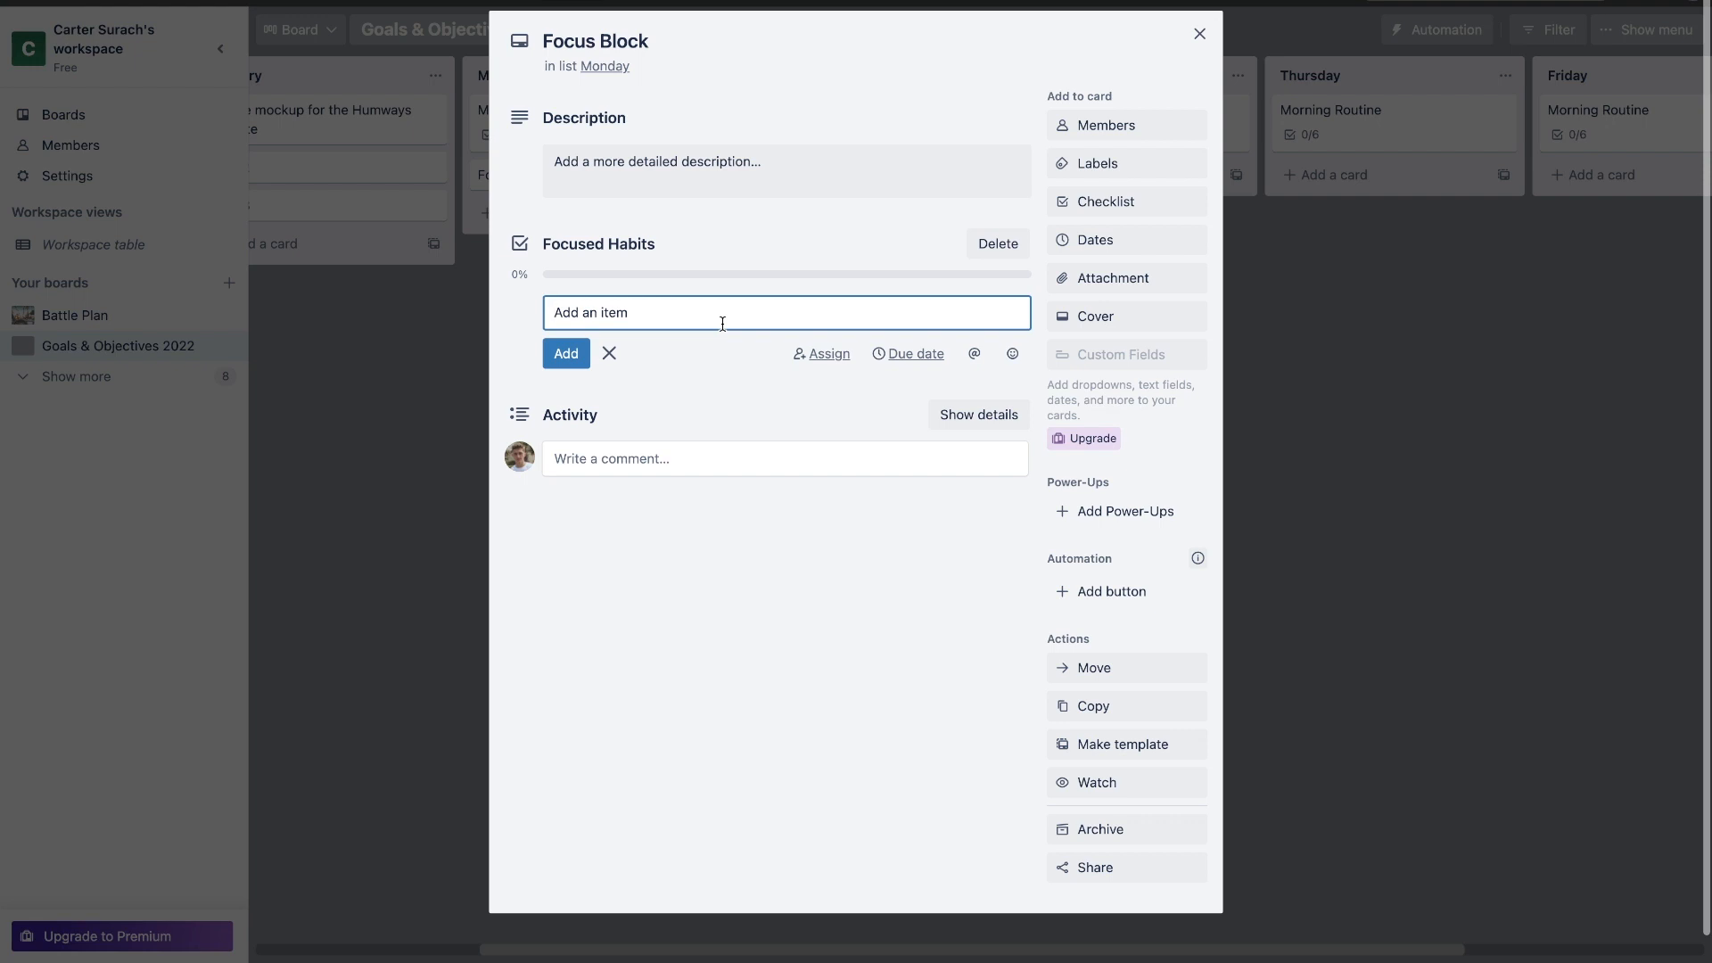
Step: Add the items "Cold Email 10 Potential Clients" and "Film 1 Youtube Video" to the Focused Habits checklist and close the card
{"action": "type", "text": "Cold Email 10 Potentil Cl"}
{"action": "key", "text": "BackSpace"}
{"action": "key", "text": "BackSpace"}
{"action": "key", "text": "BackSpace"}
{"action": "key", "text": "BackSpace"}
{"action": "type", "text": "al Clients"}
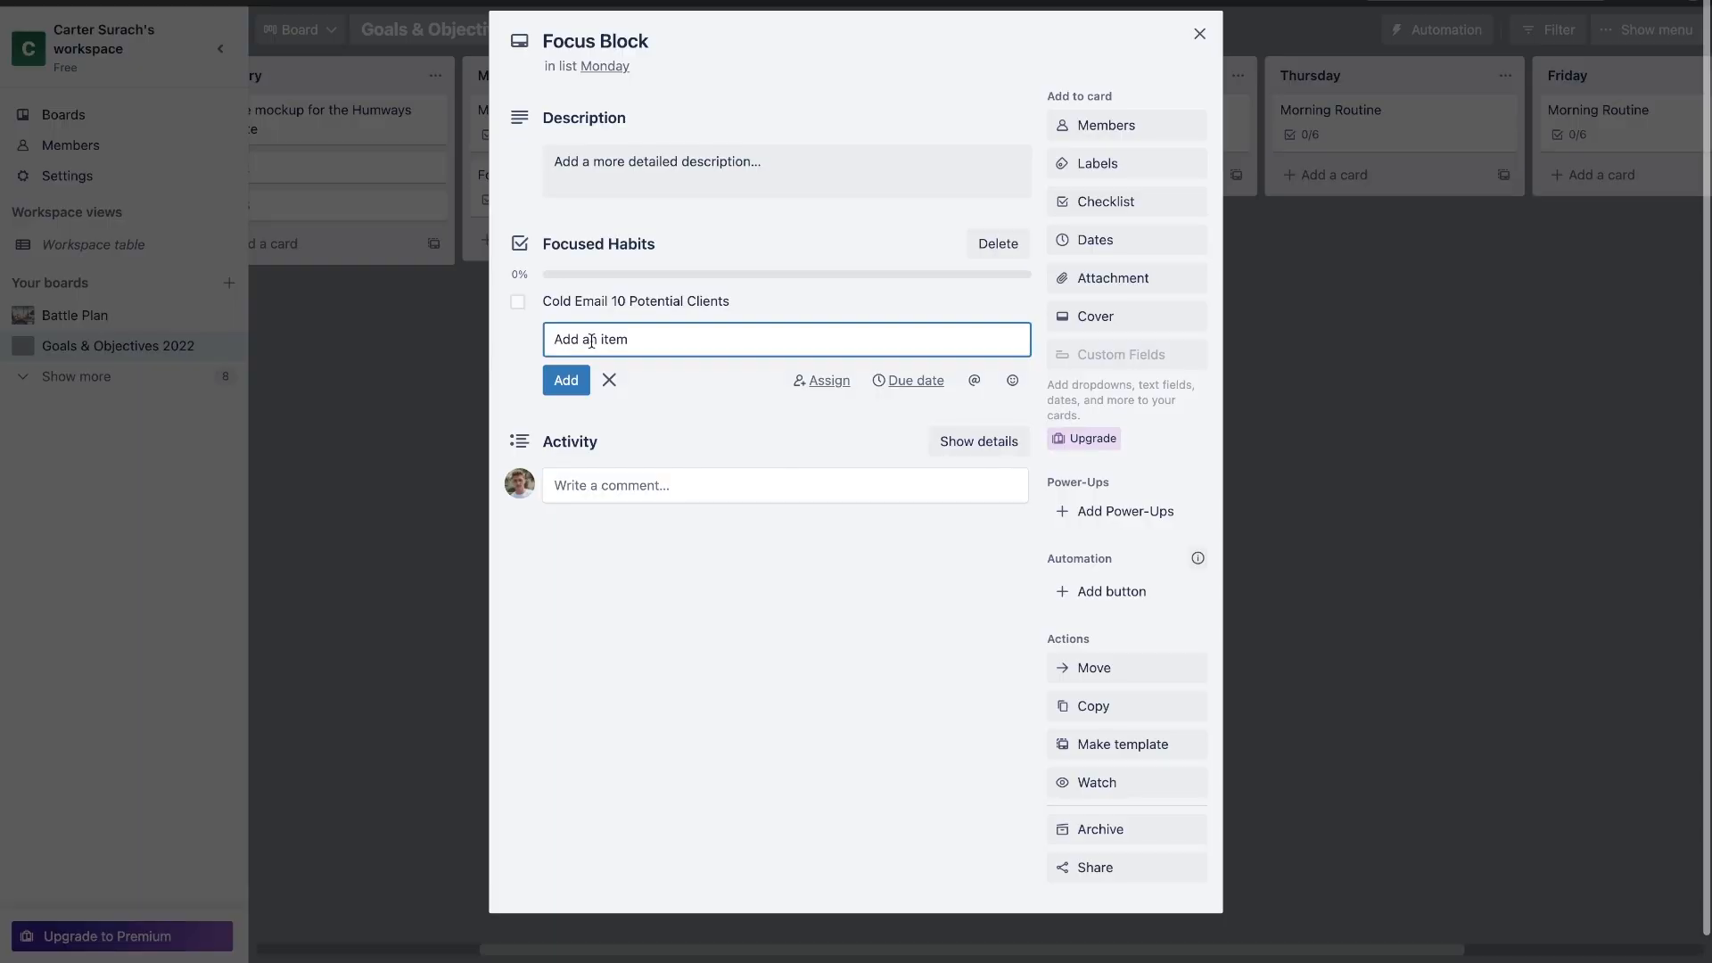
{"action": "type", "text": "Film 1 Youtube Video"}
{"action": "key", "text": "Return"}
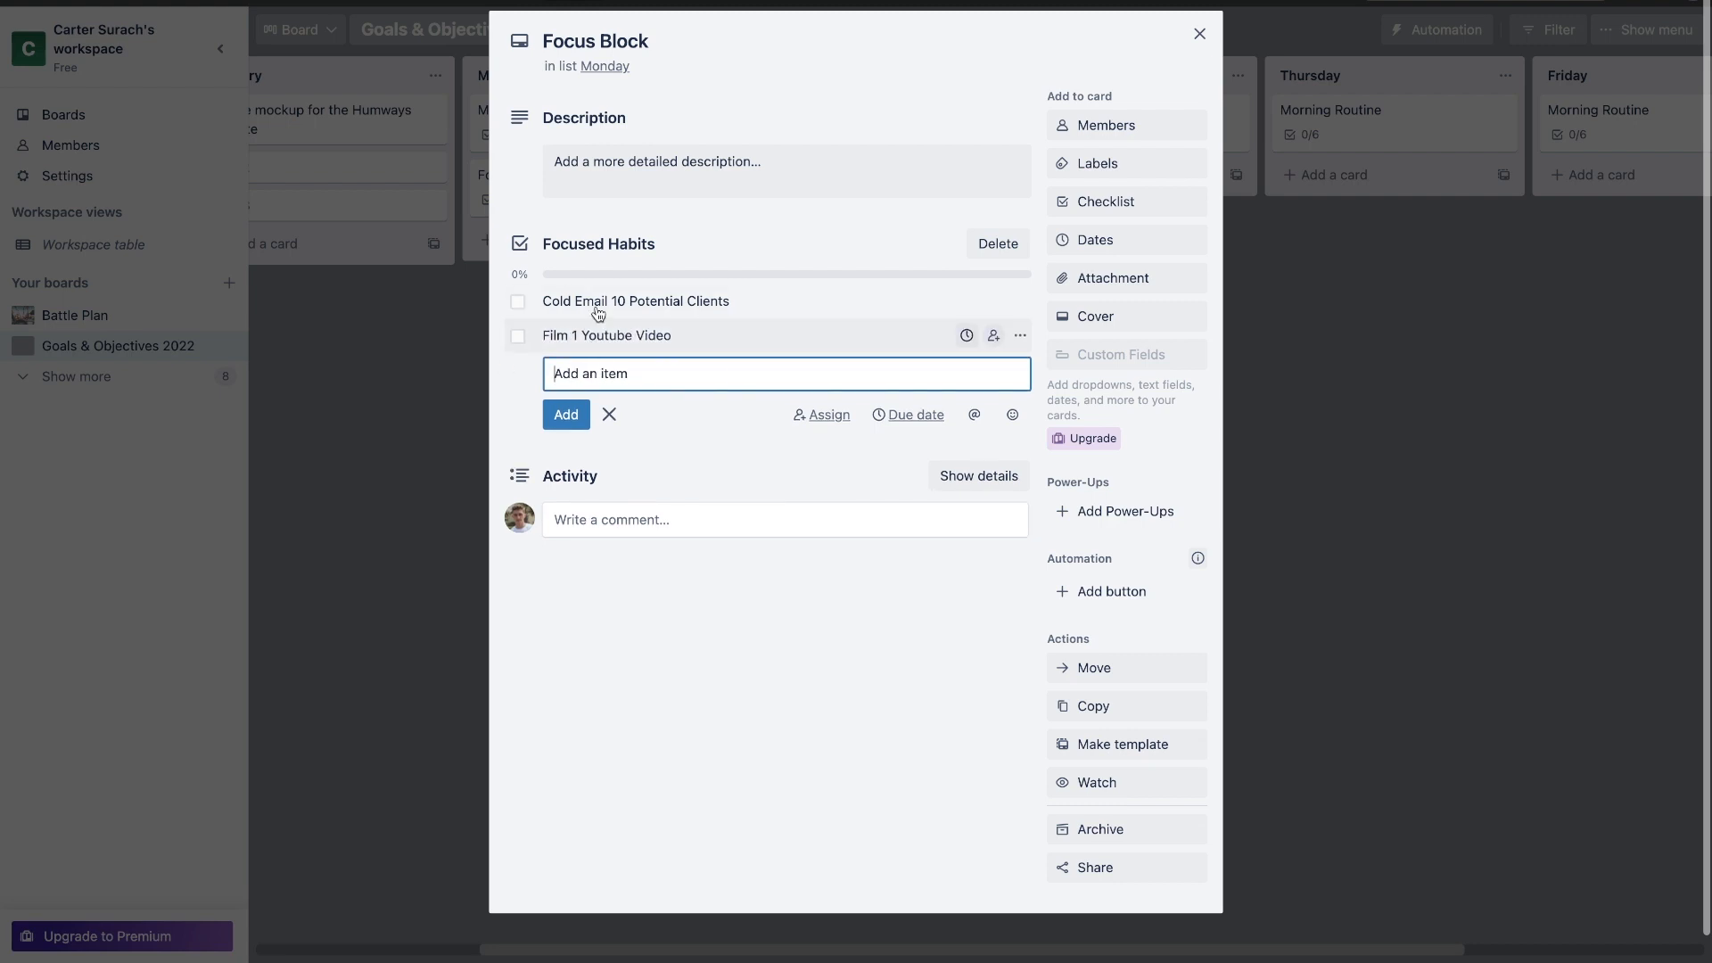
{"action": "left_click", "coordinate": [1199, 34]}
Step: Copy Monday's Focus Block card with its checklist and move the copy to the Tuesday list
{"action": "scroll", "coordinate": [517, 236], "scroll_direction": "left", "scroll_amount": 3}
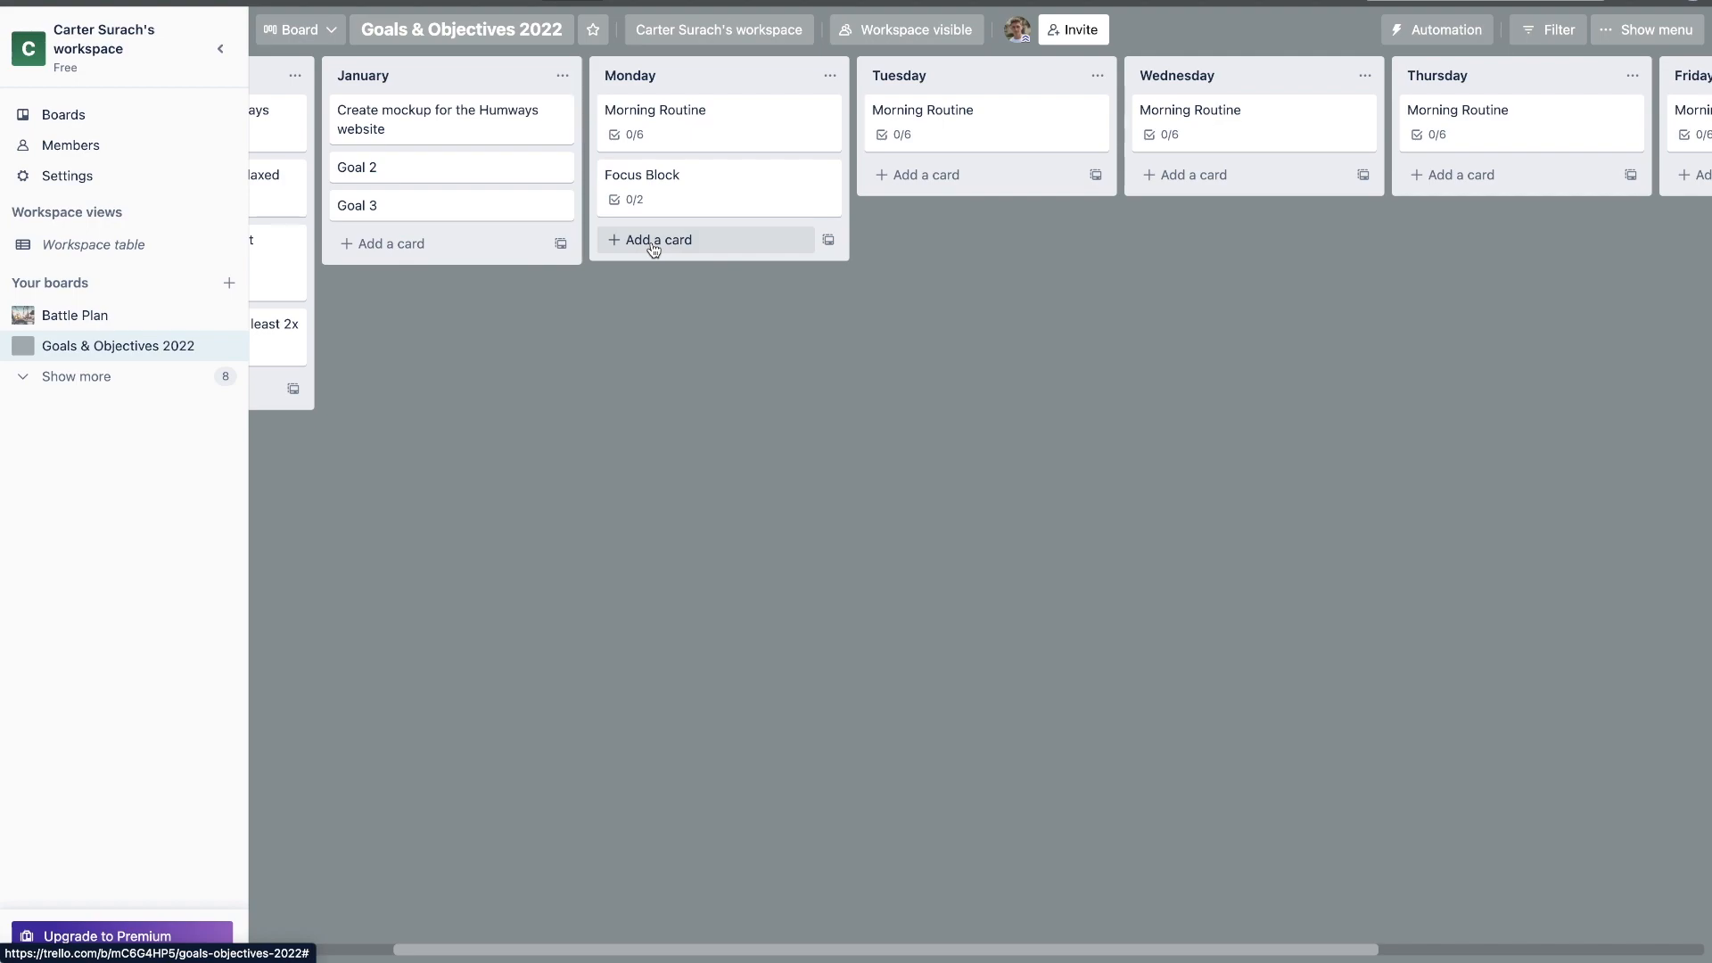
{"action": "right_click", "coordinate": [777, 184]}
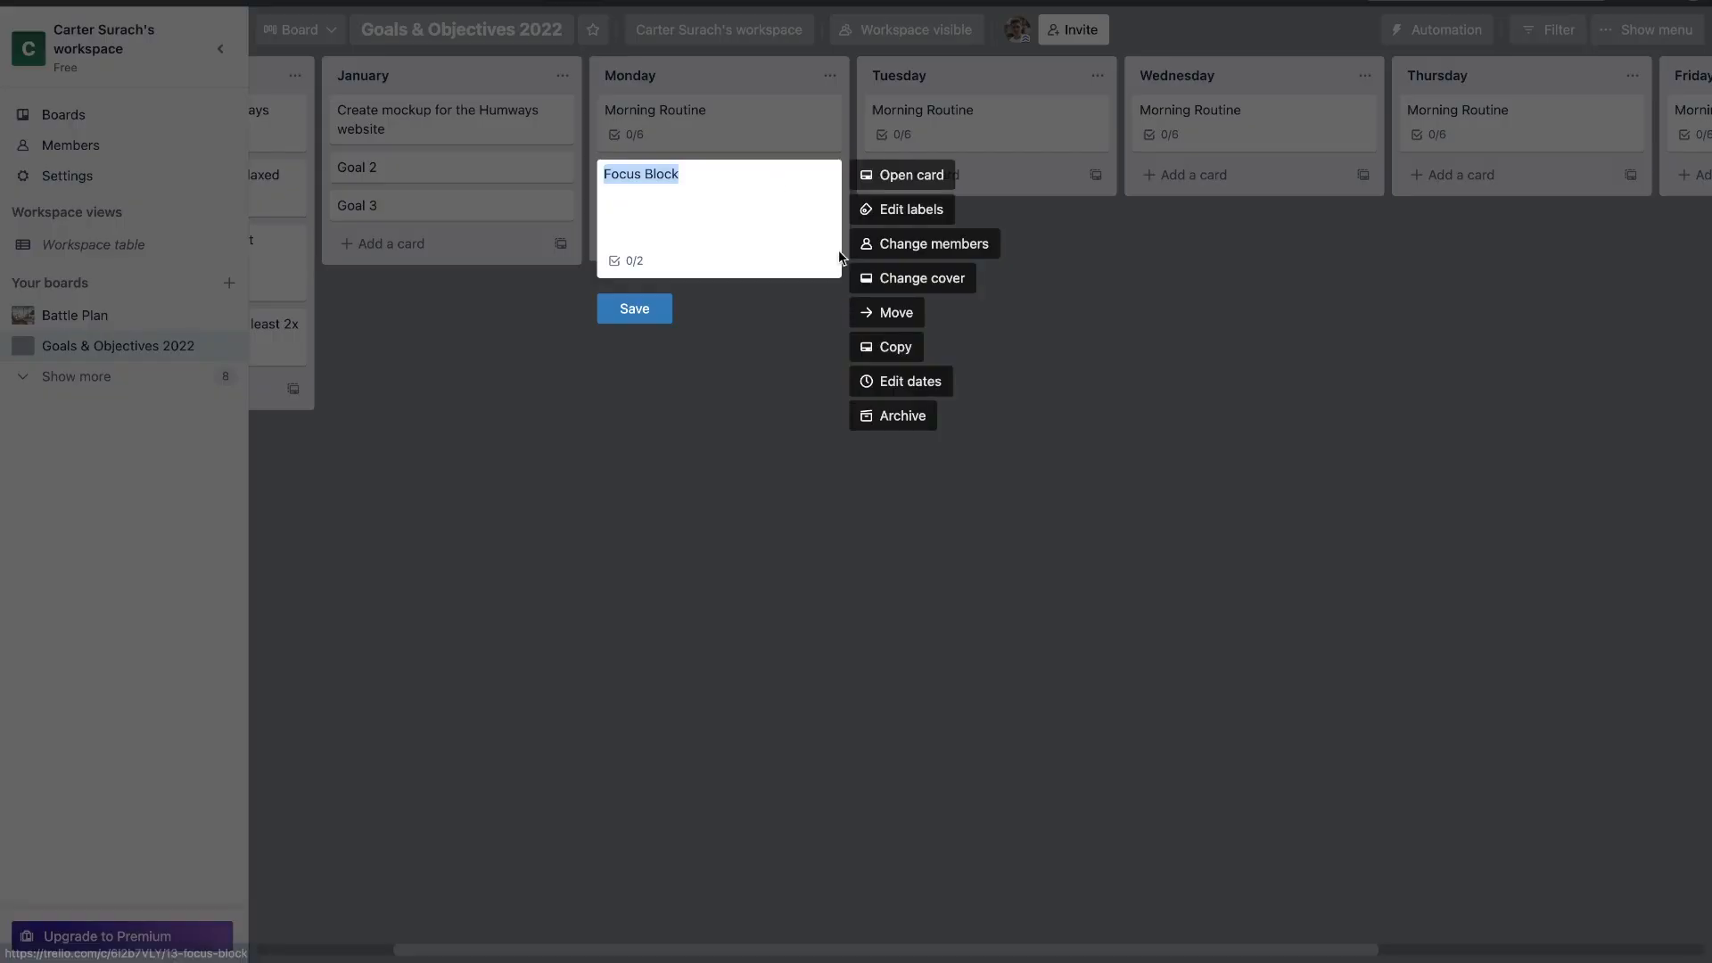
{"action": "left_click", "coordinate": [896, 346]}
{"action": "left_click", "coordinate": [967, 713]}
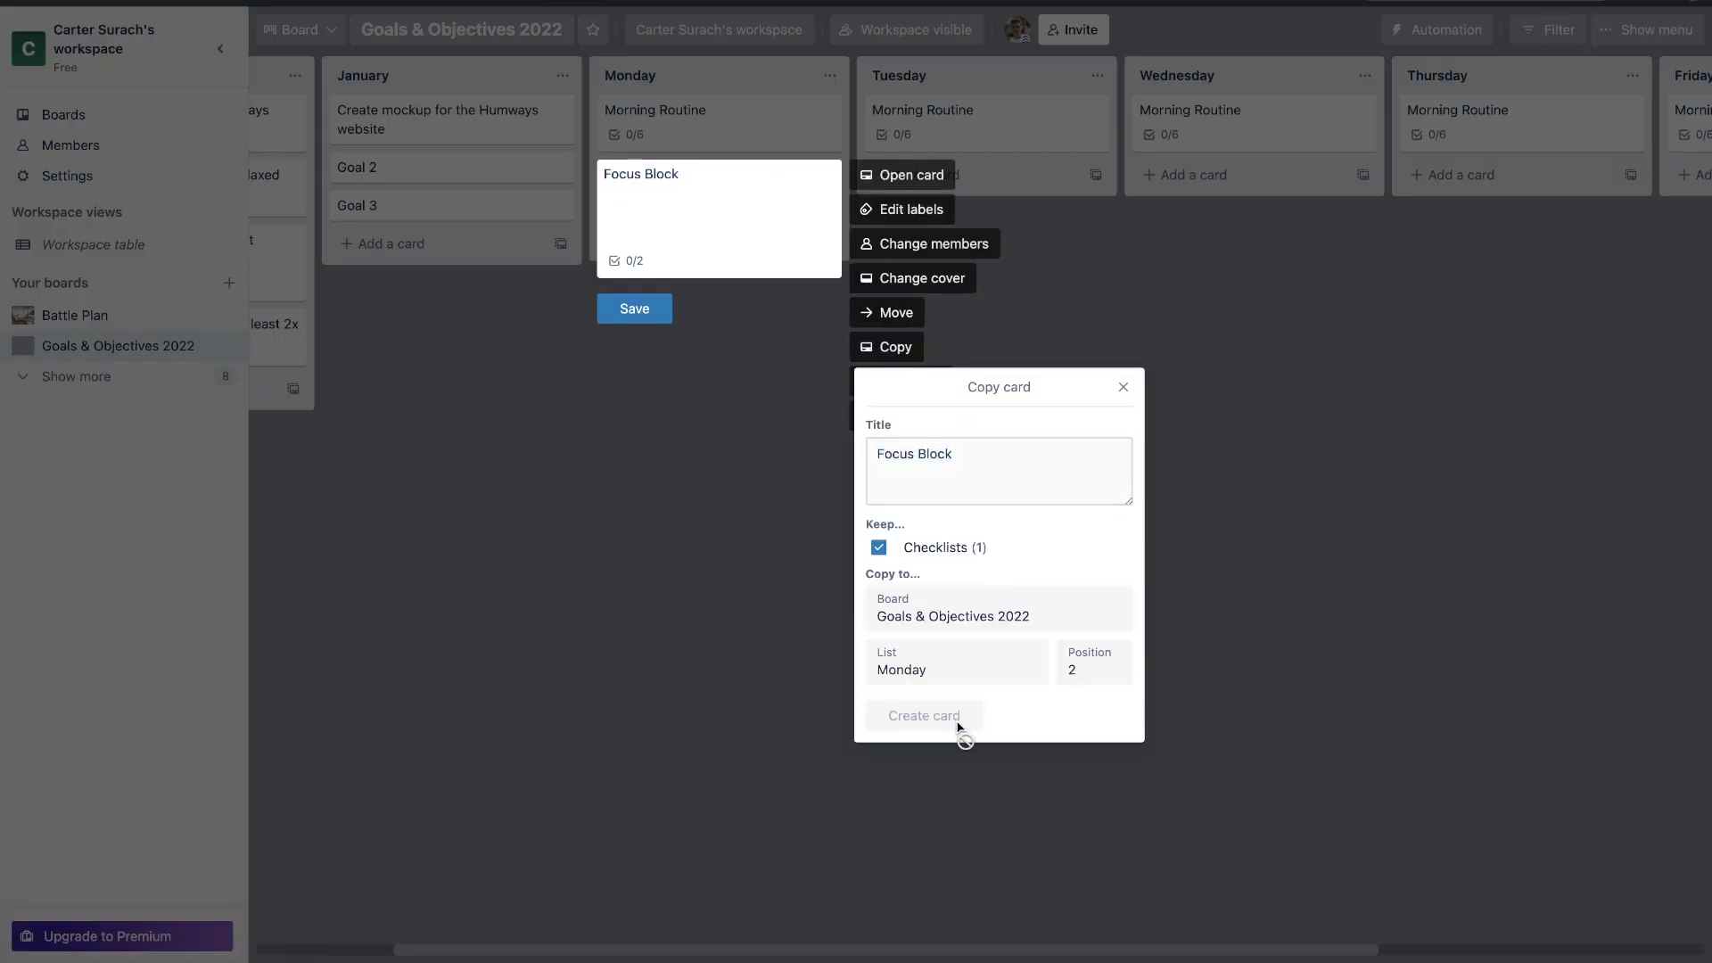
{"action": "left_click_drag", "start_coordinate": [762, 225], "coordinate": [918, 178]}
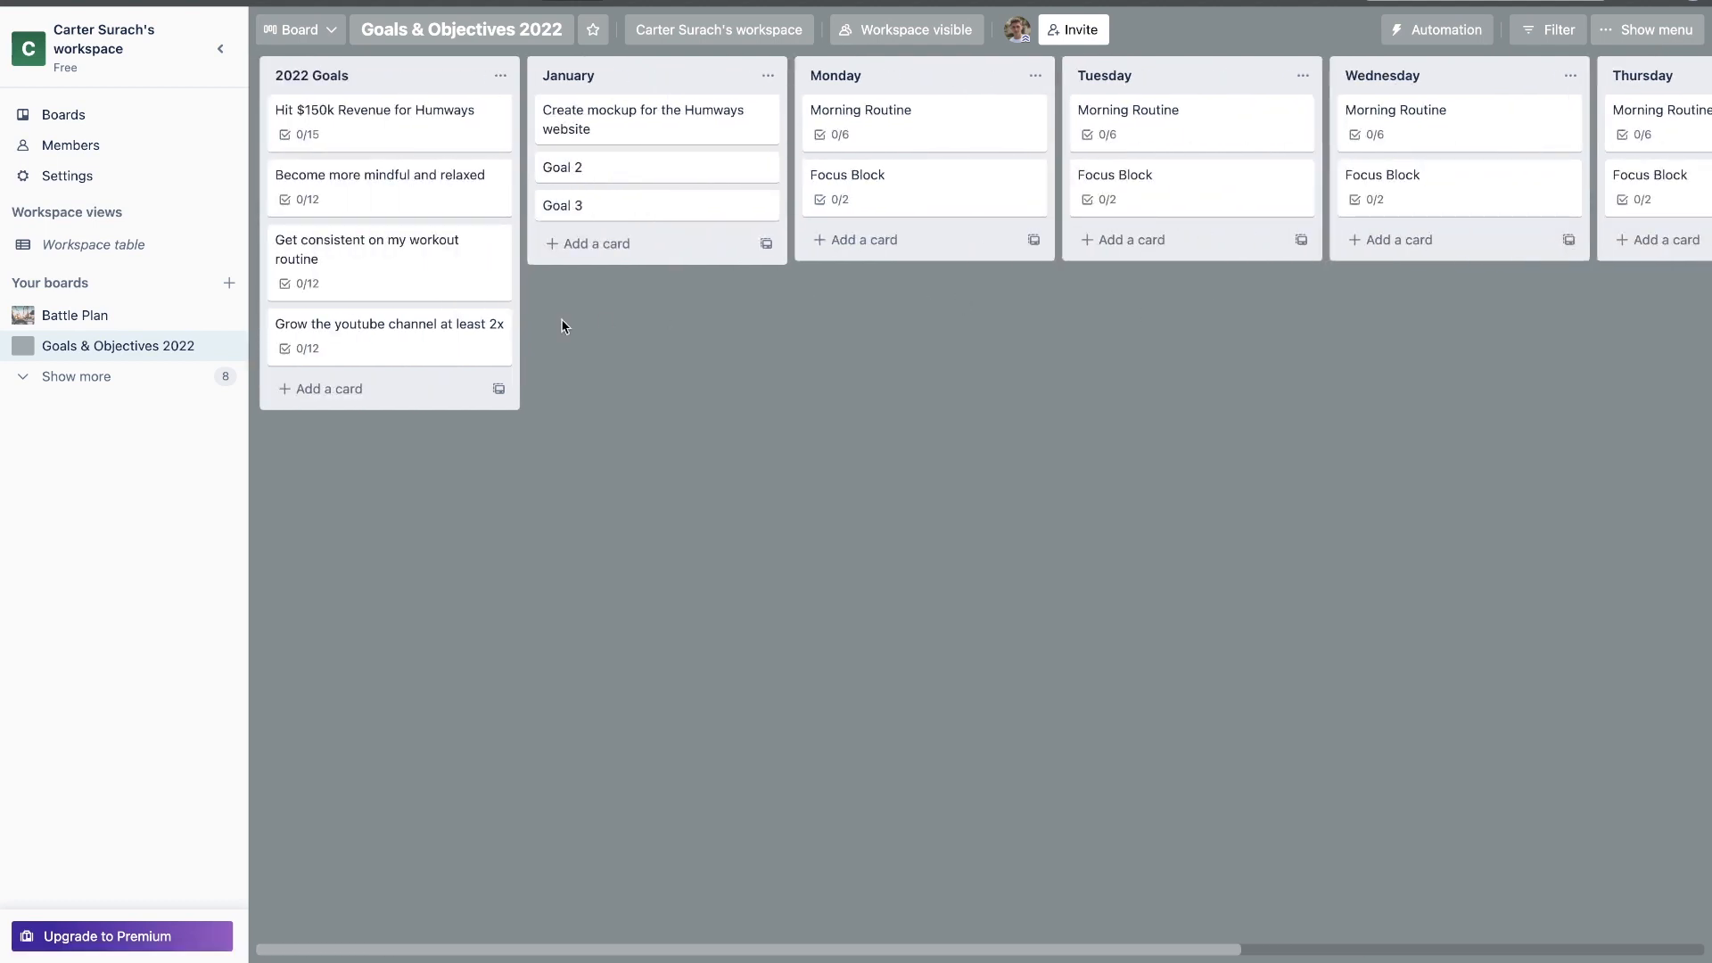
Step: Review the monthly items on the "Grow the youtube channel at least 2x" card and look over the weekday lists
{"action": "left_click", "coordinate": [450, 338]}
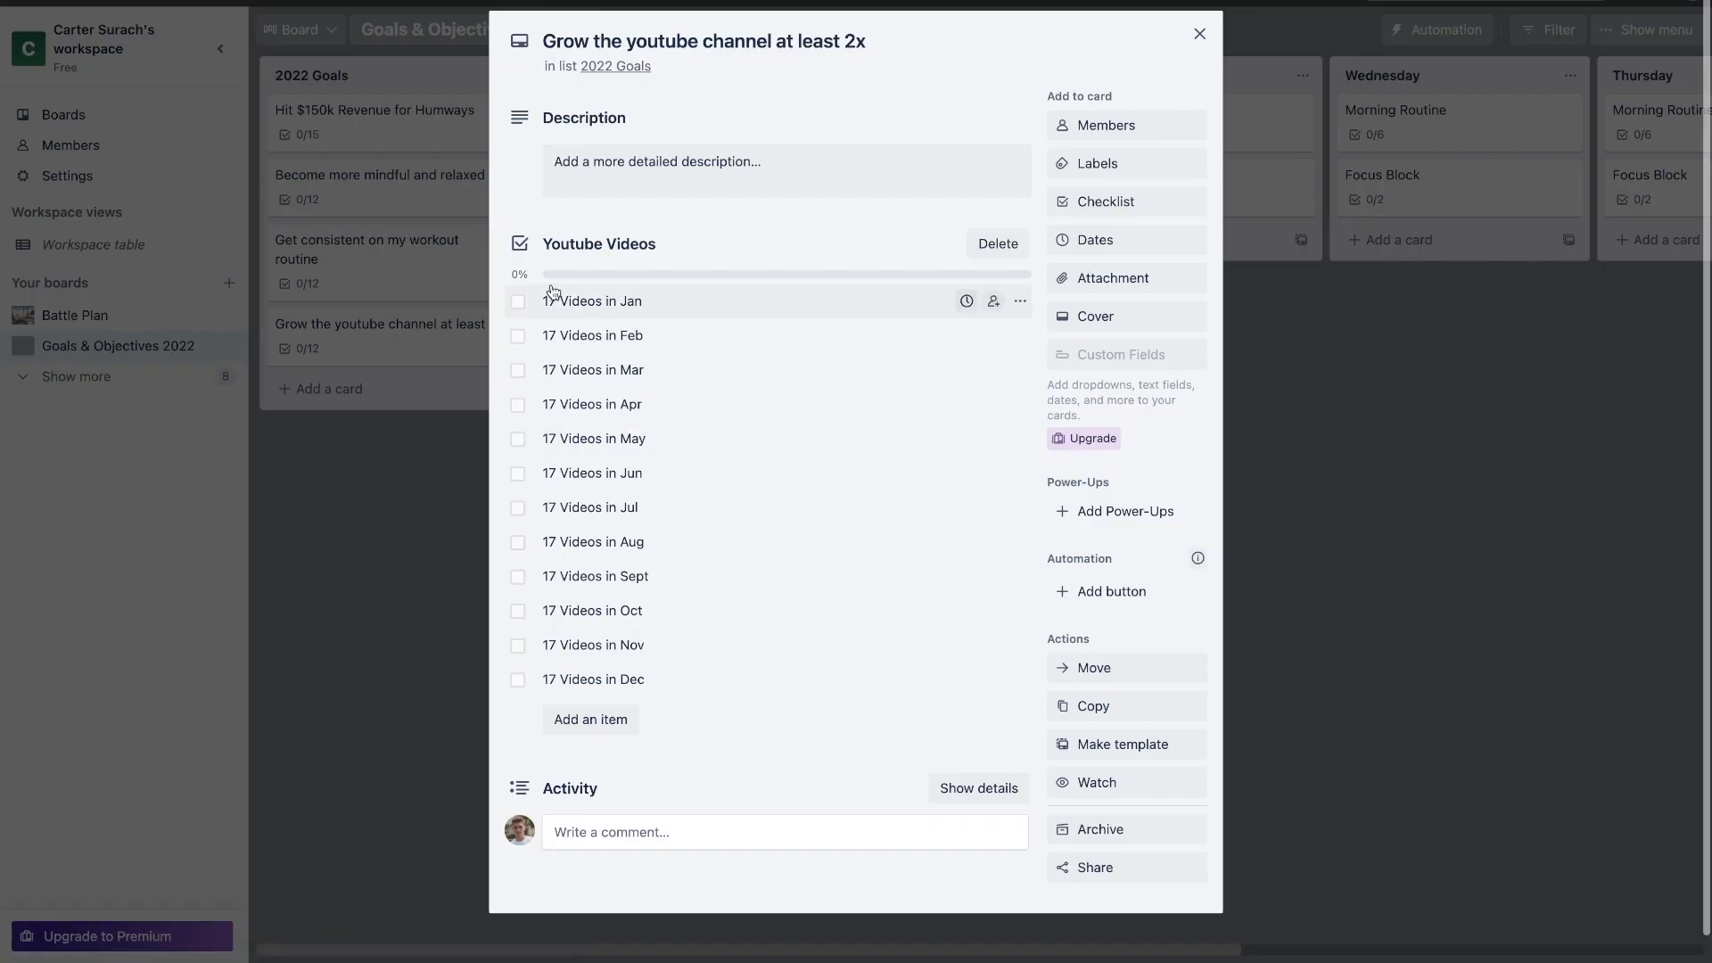
{"action": "left_click", "coordinate": [448, 596]}
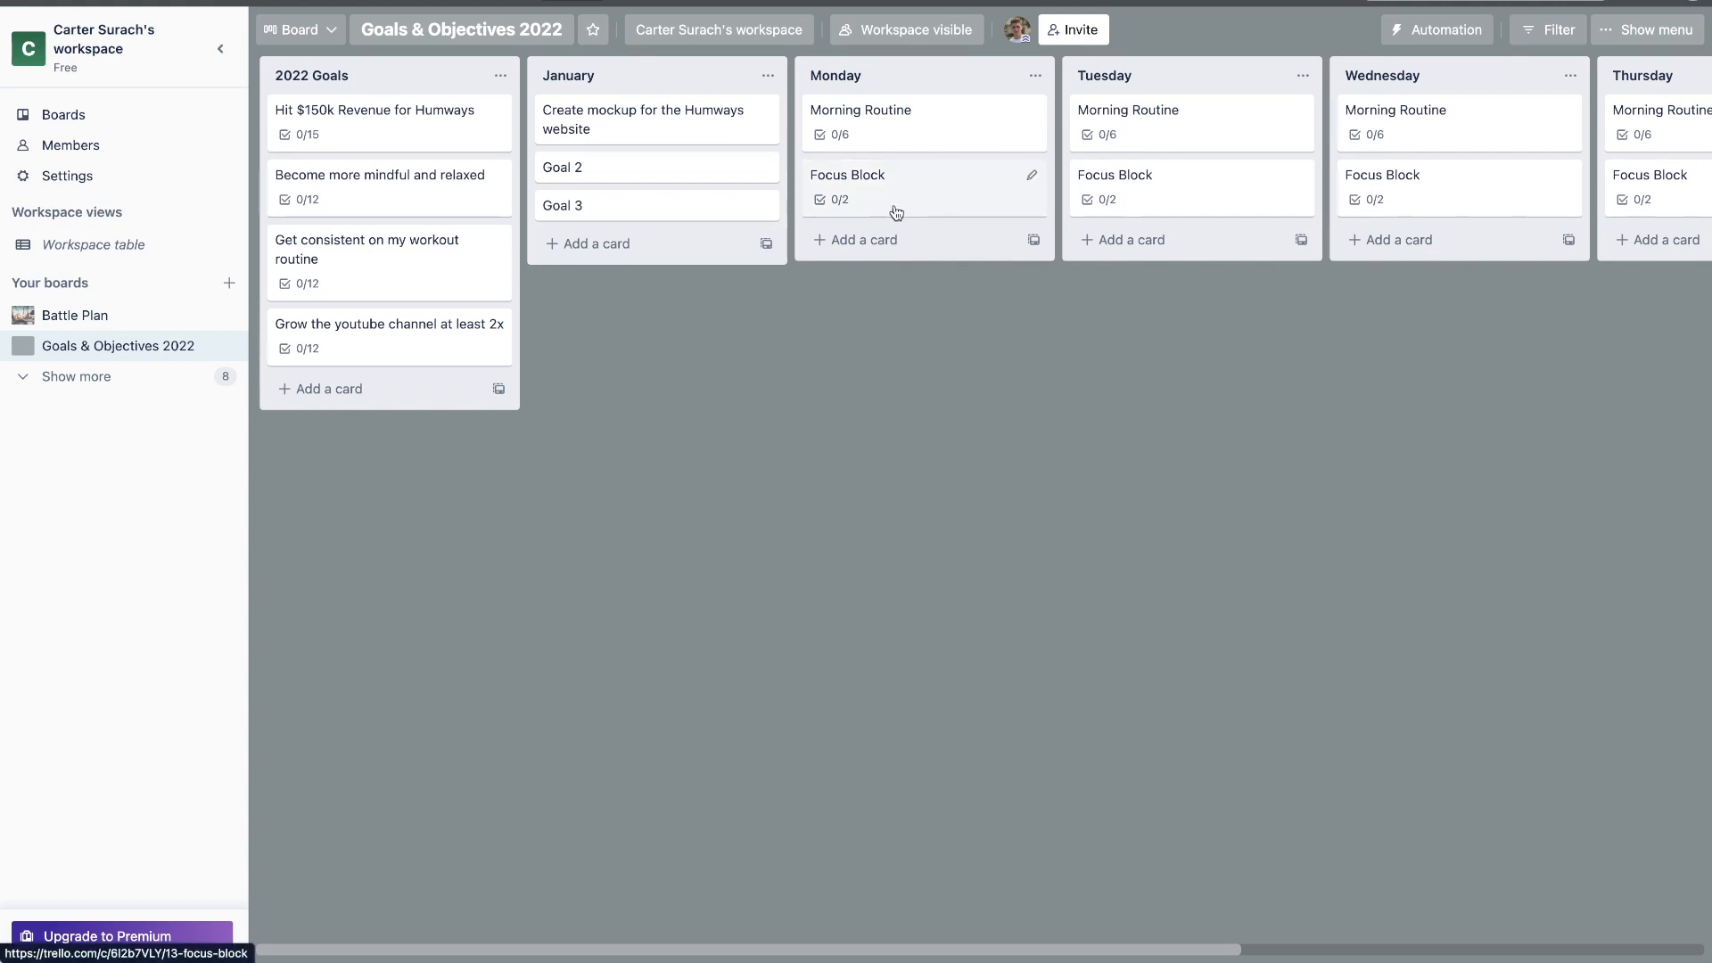
{"action": "scroll", "coordinate": [896, 212], "scroll_direction": "right", "scroll_amount": 3}
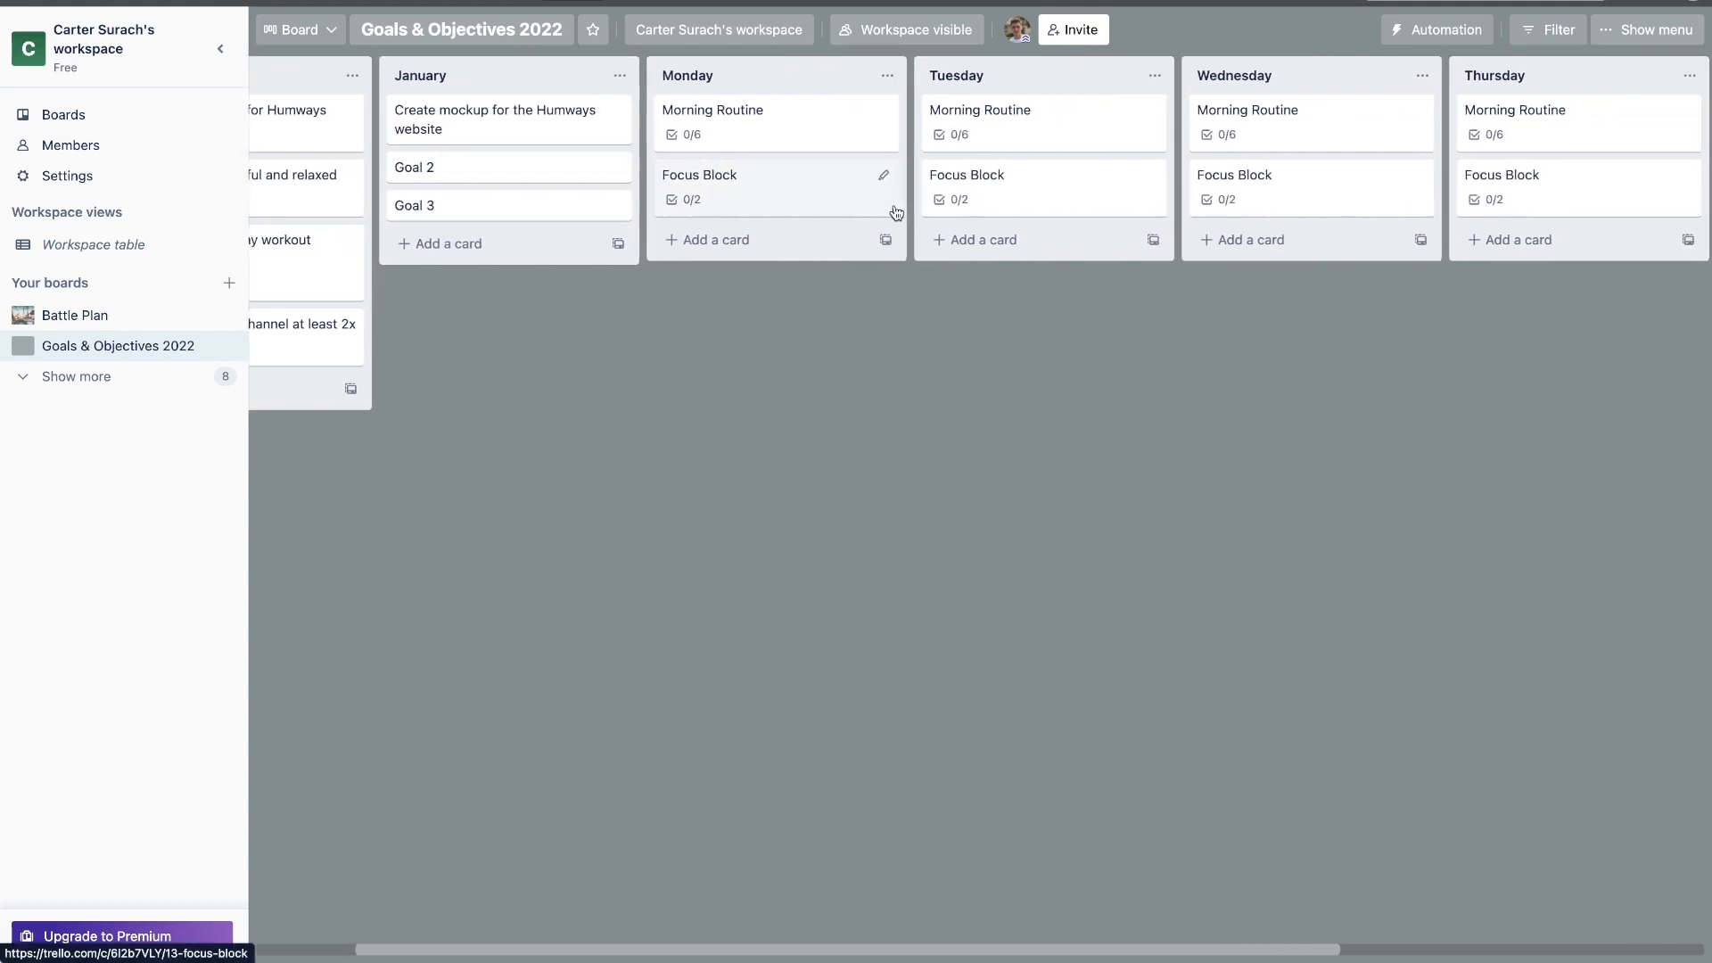
{"action": "scroll", "coordinate": [896, 212], "scroll_direction": "right", "scroll_amount": 8}
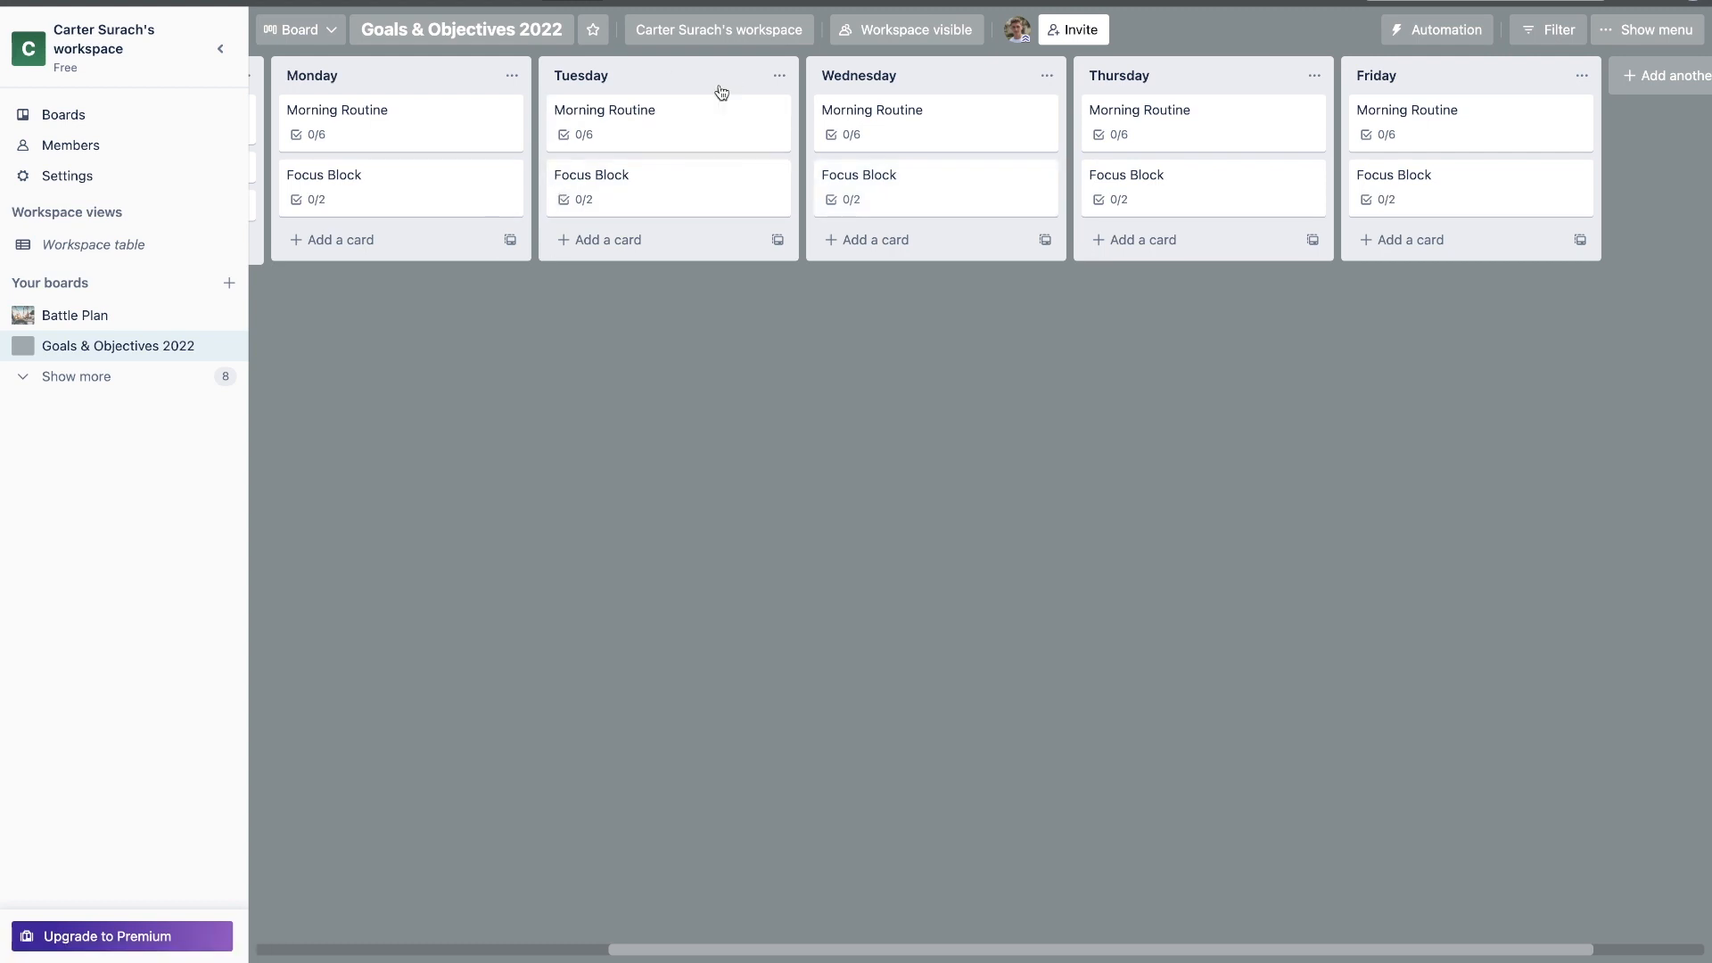
{"action": "scroll", "coordinate": [606, 212], "scroll_direction": "left", "scroll_amount": 5}
{"action": "scroll", "coordinate": [609, 213], "scroll_direction": "right", "scroll_amount": 5}
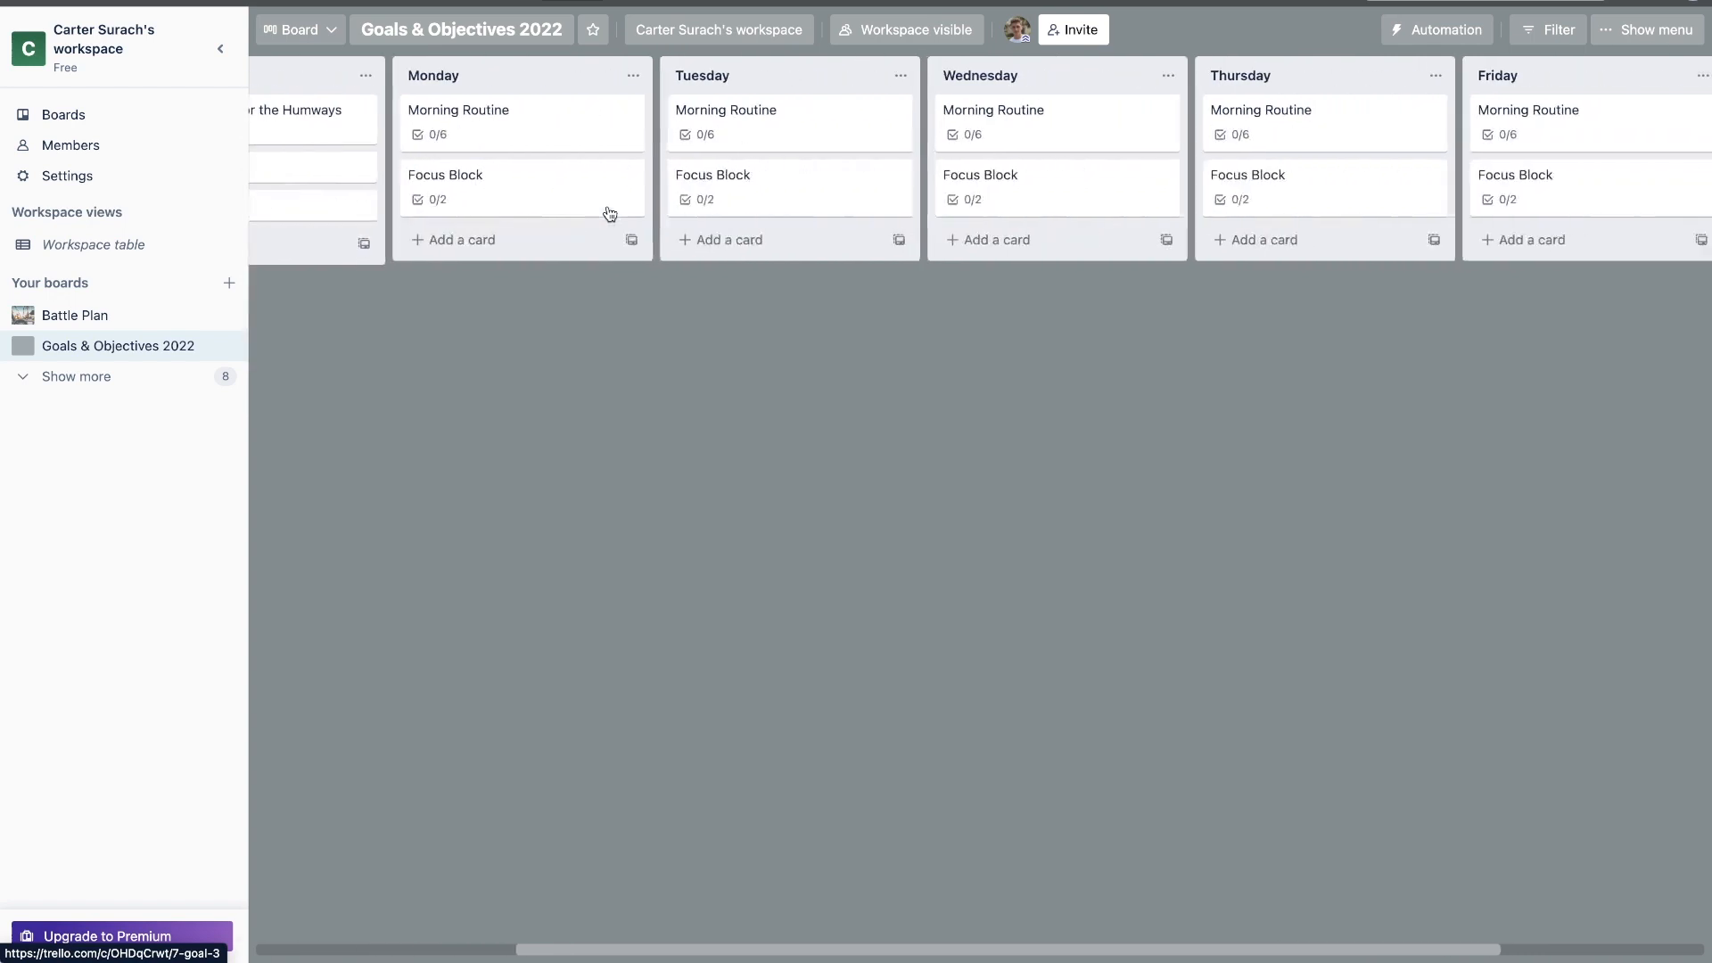
Step: Move Tuesday's Focus Block card to the Wednesday list, review the checklist on the Focus Block there, and try rearranging the cards
{"action": "left_click_drag", "start_coordinate": [682, 176], "coordinate": [1001, 223]}
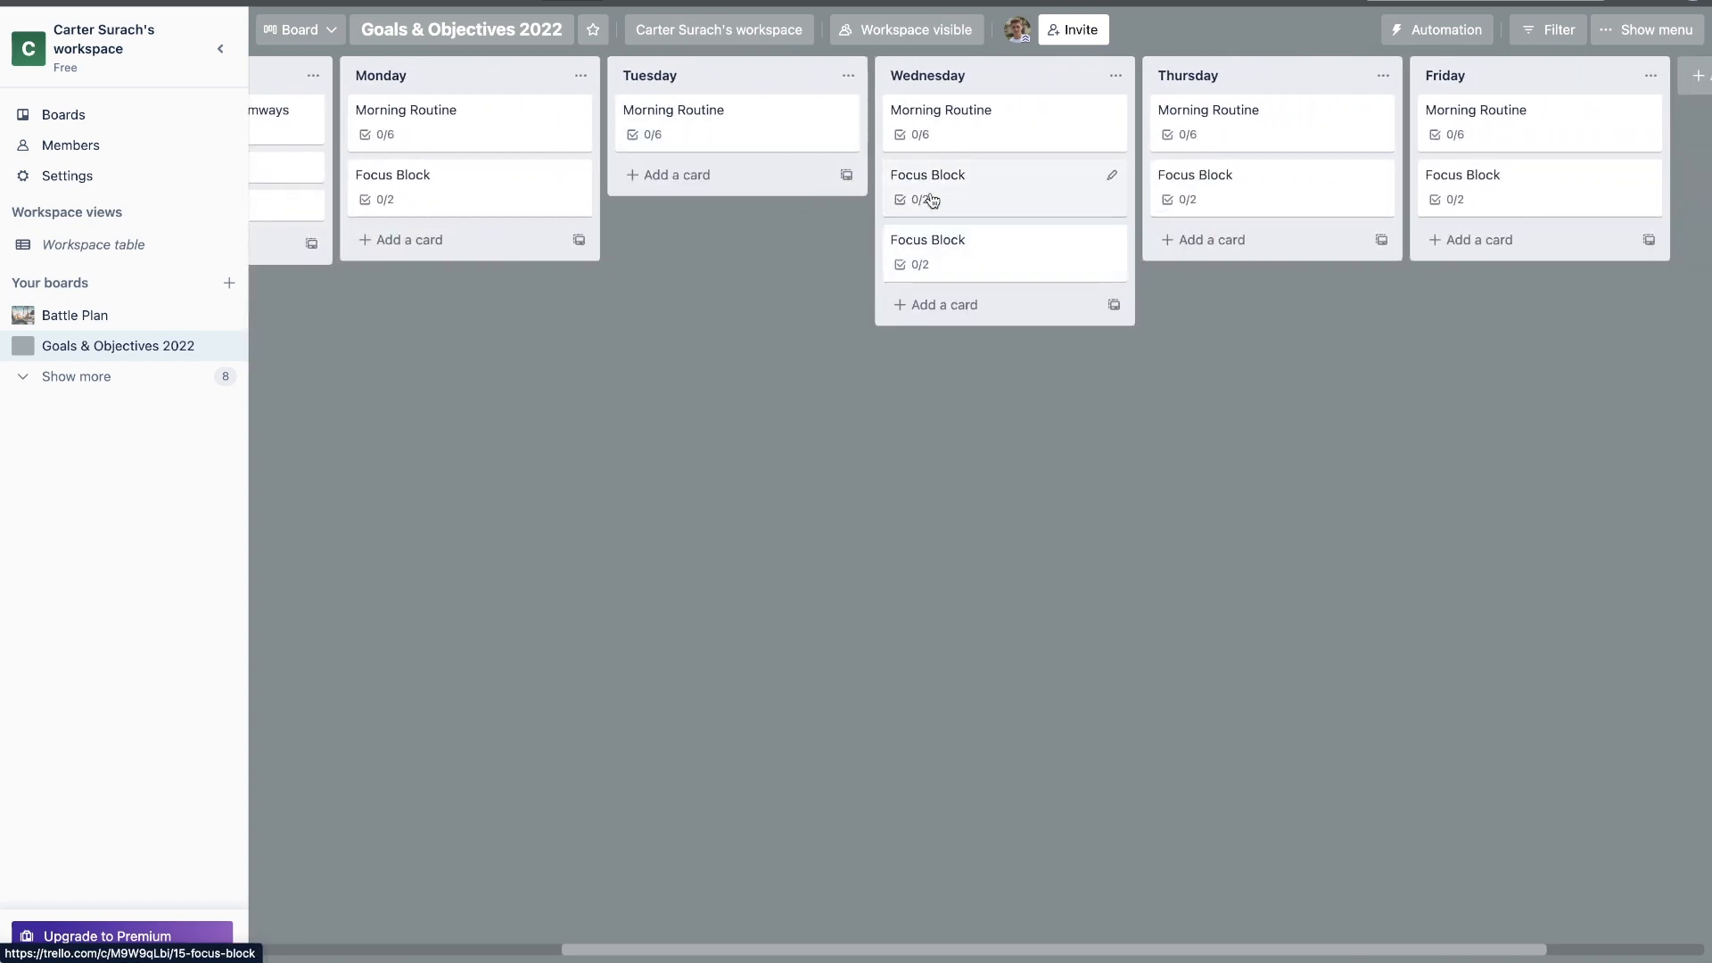
{"action": "left_click", "coordinate": [965, 198]}
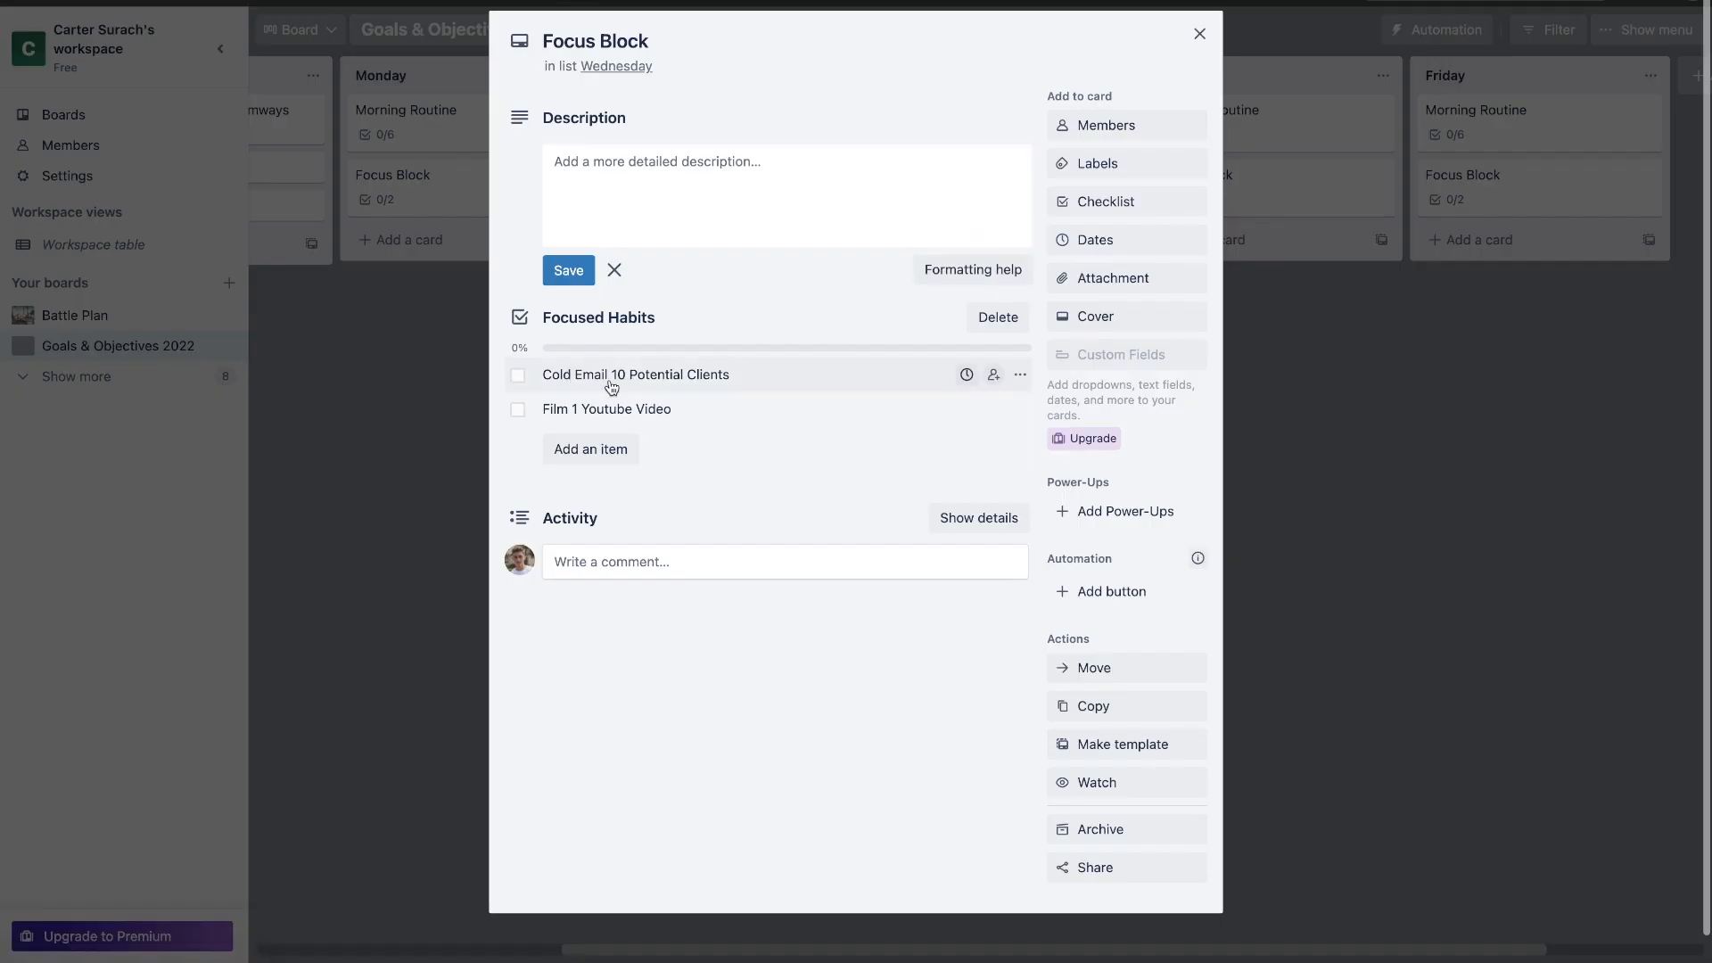
{"action": "left_click", "coordinate": [376, 397]}
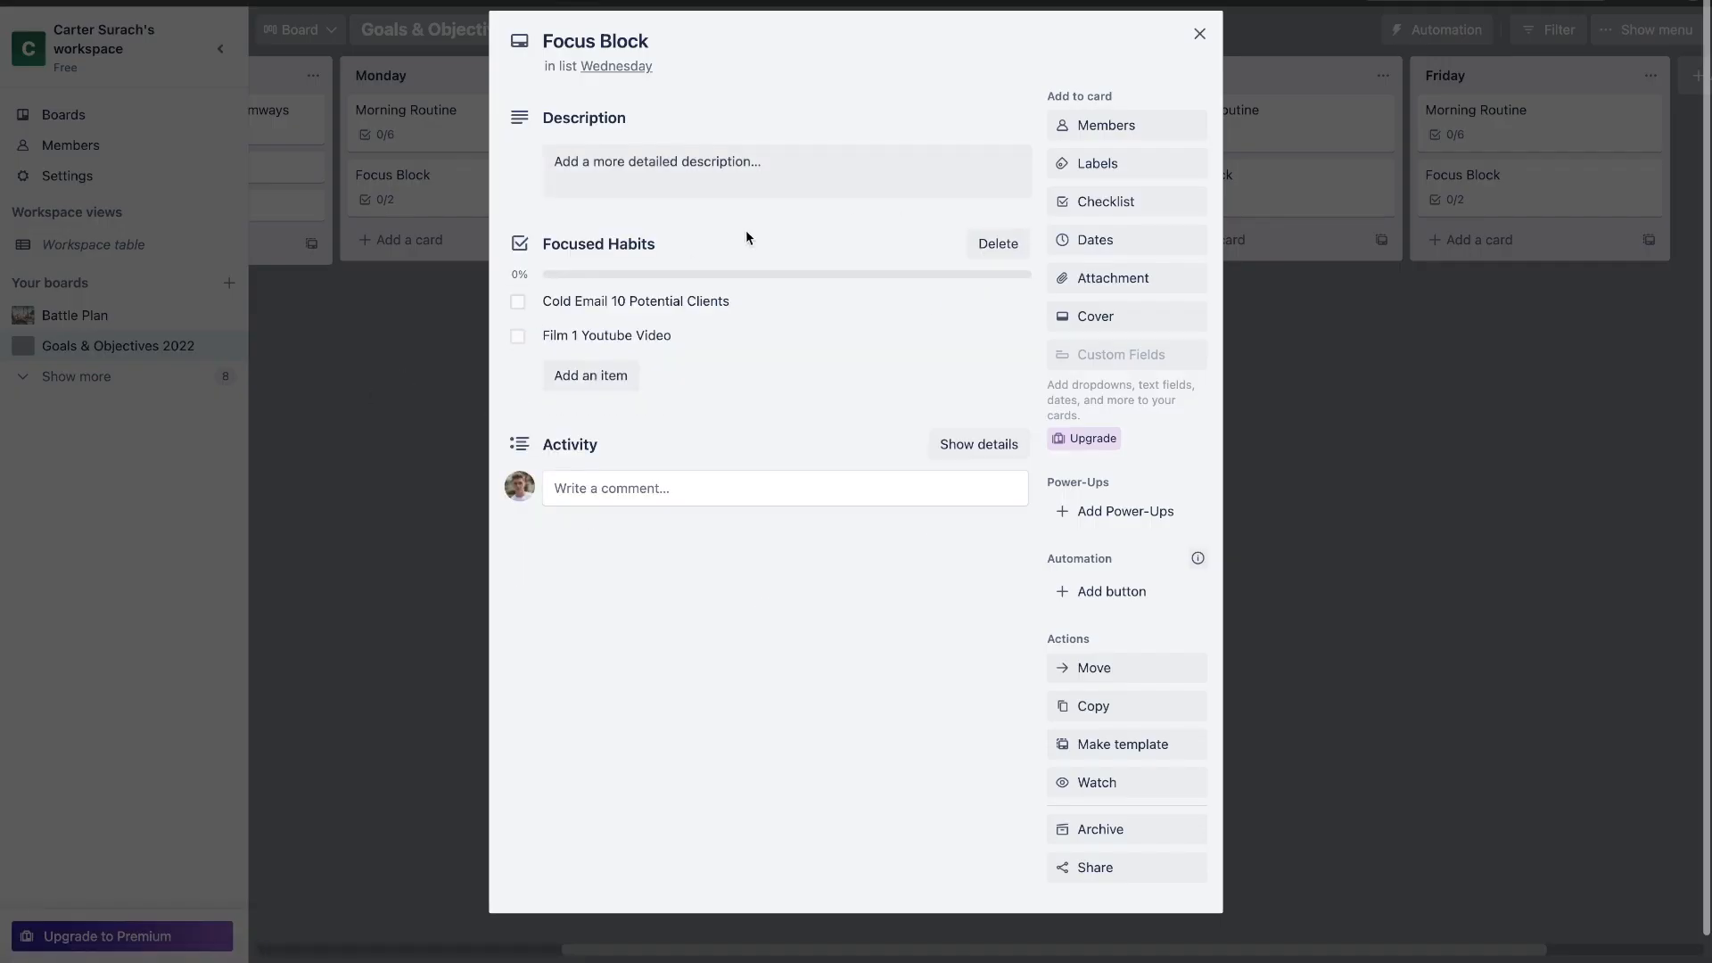
{"action": "left_click", "coordinate": [1199, 33]}
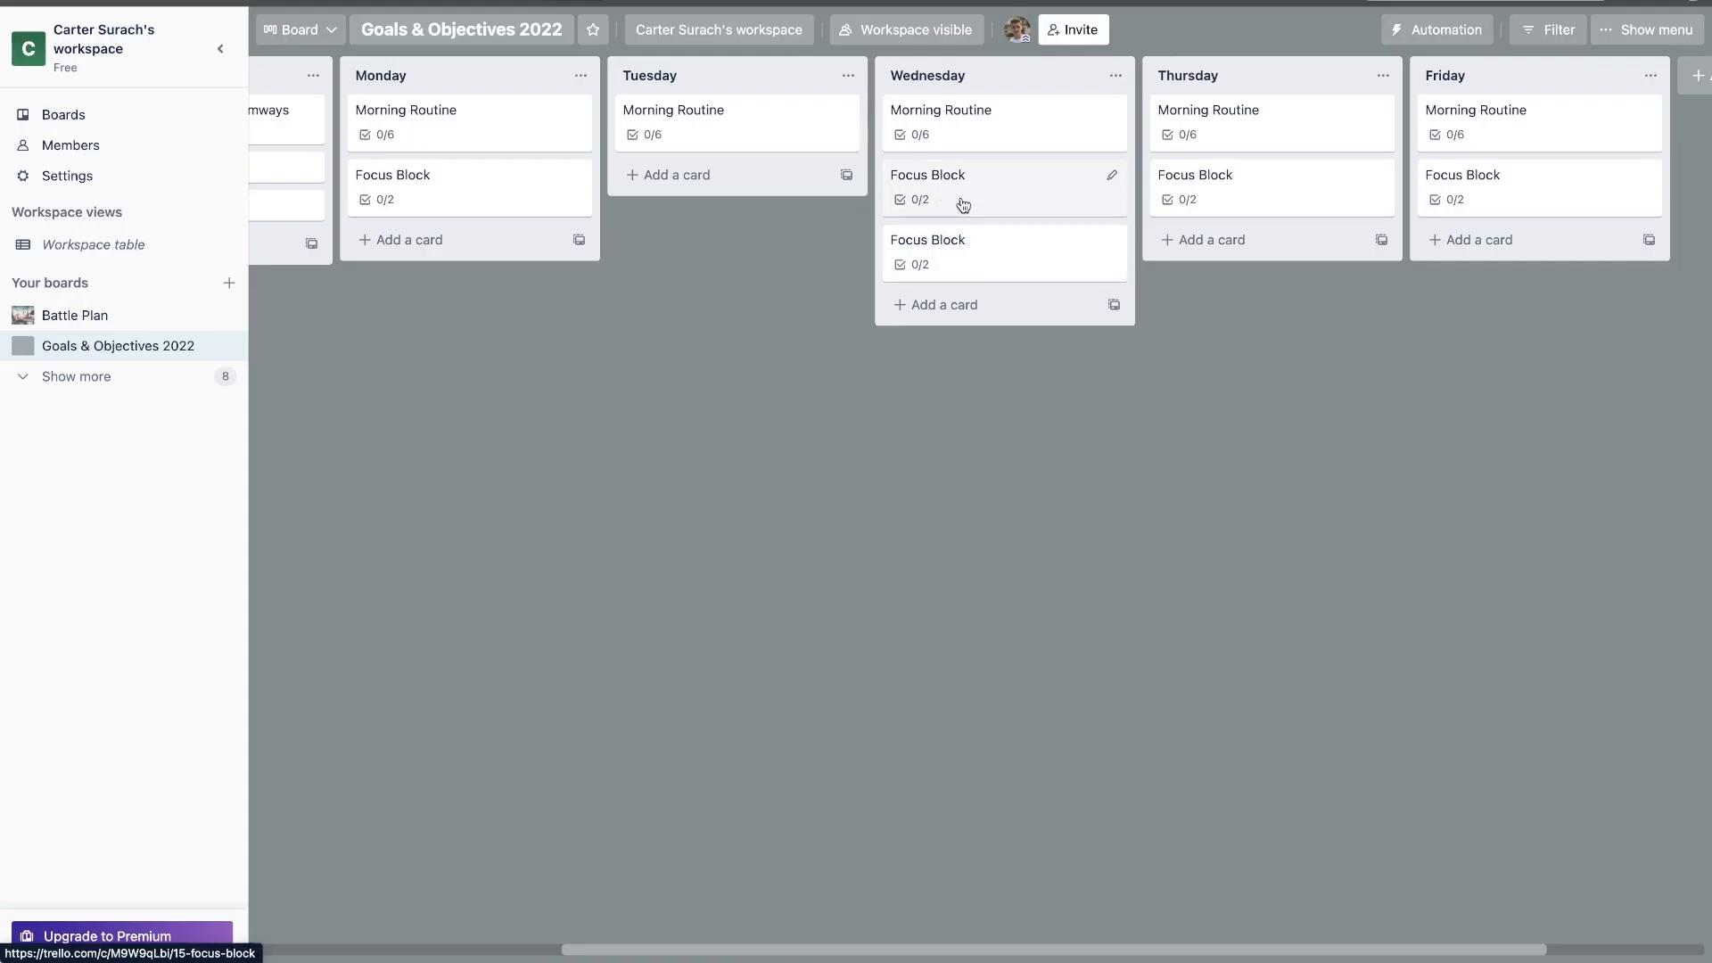
{"action": "left_click_drag", "start_coordinate": [963, 206], "coordinate": [921, 184]}
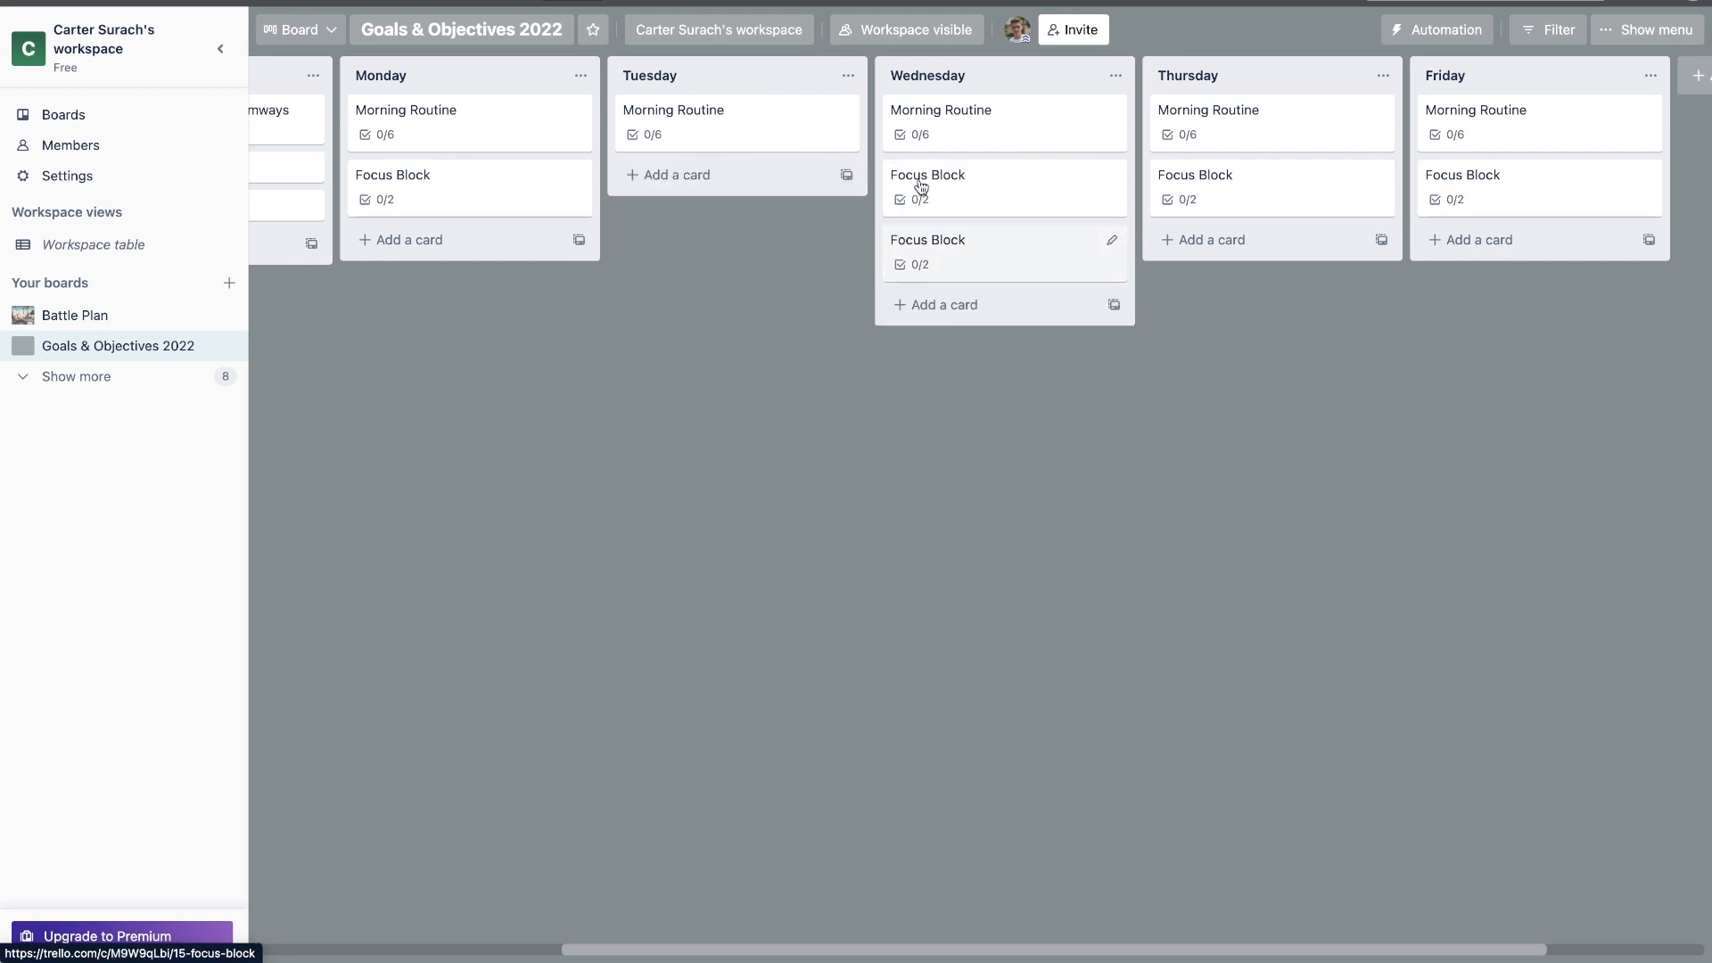
{"action": "left_click_drag", "start_coordinate": [981, 271], "coordinate": [1208, 244]}
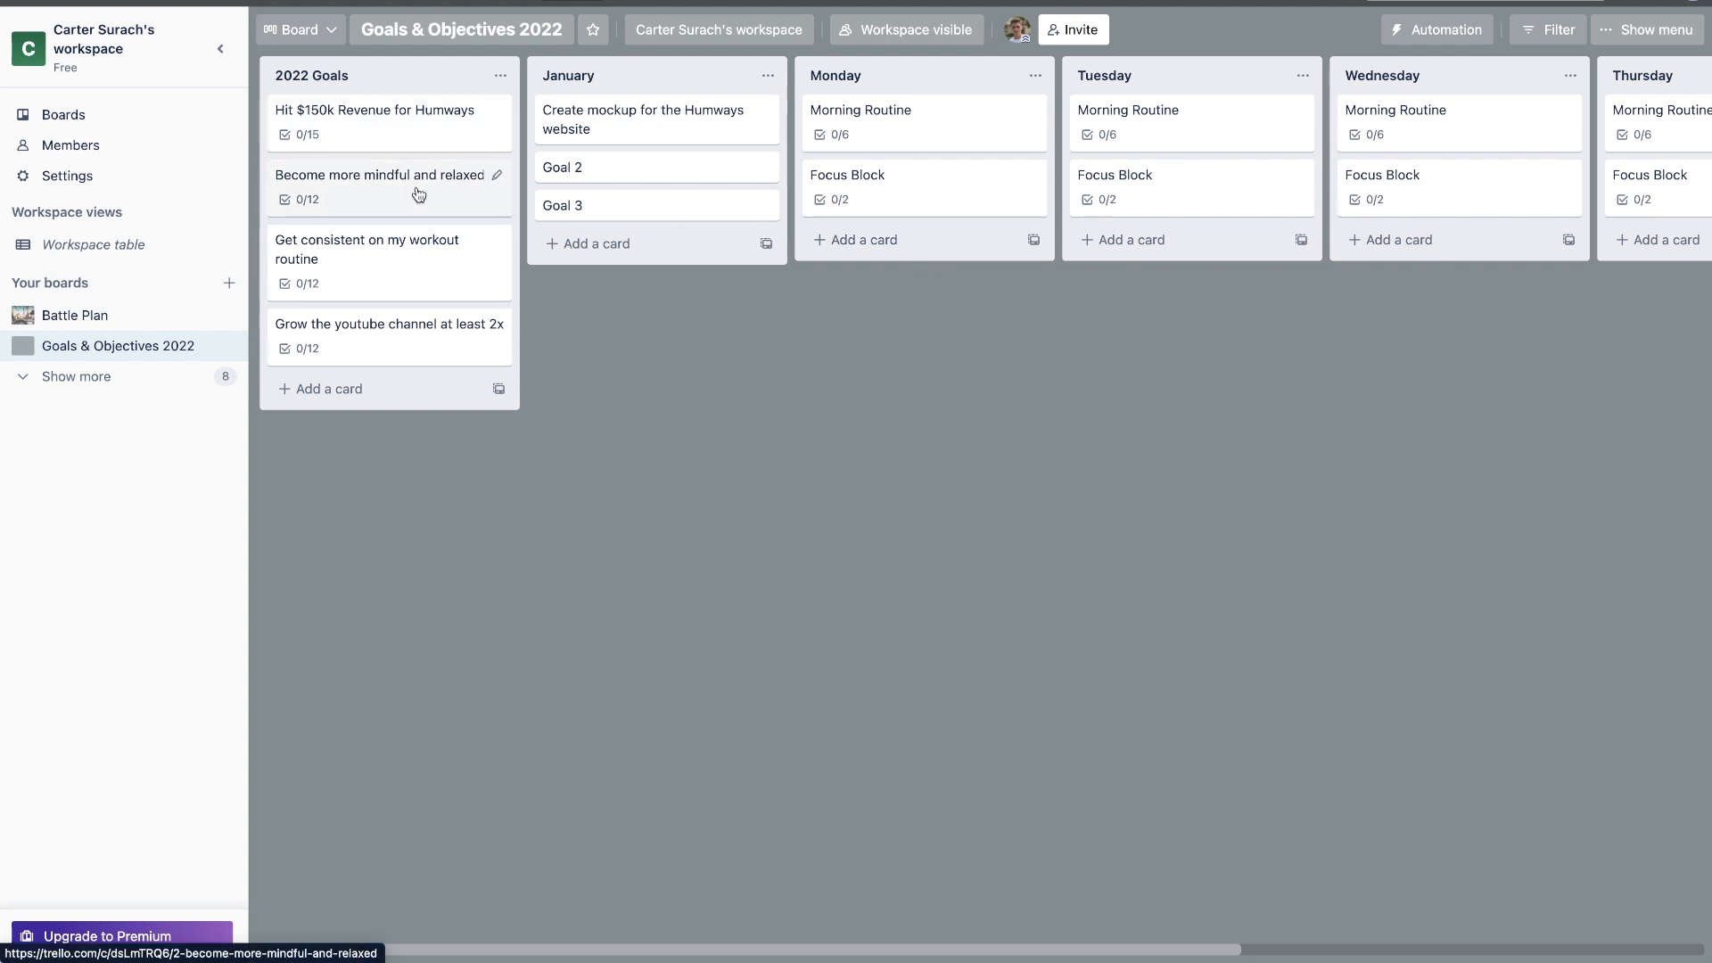
Step: Add the card "Change the channel art on the youtube" to the Monday list
{"action": "left_click", "coordinate": [860, 249]}
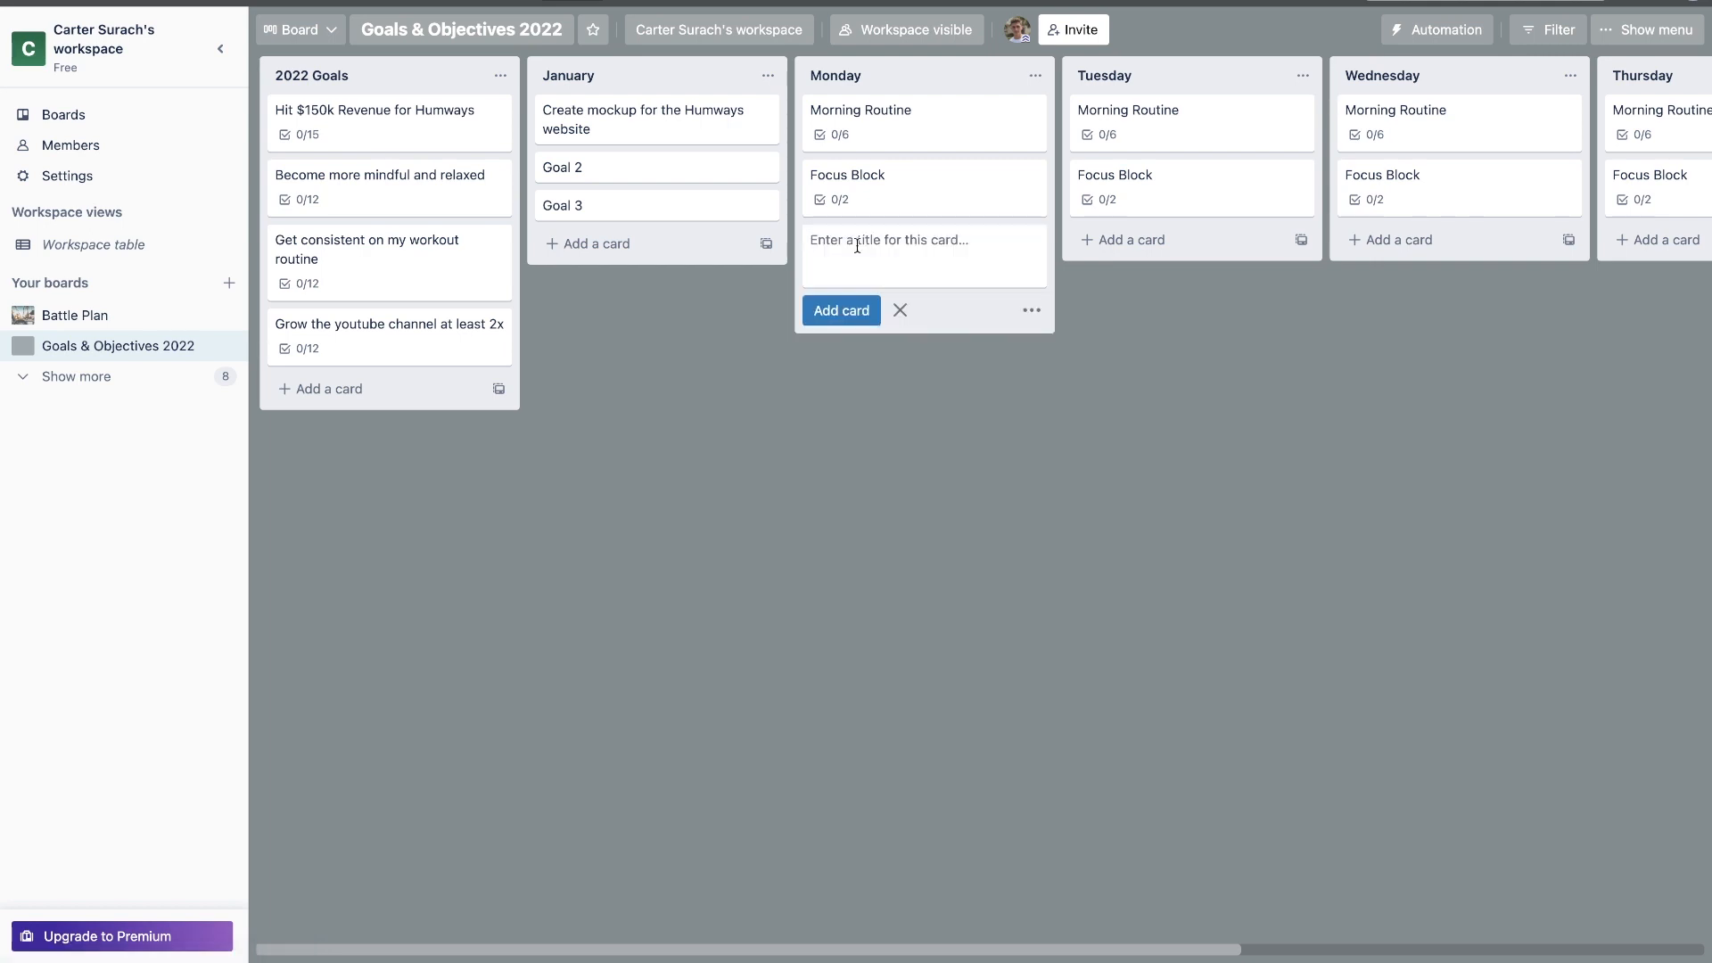
{"action": "type", "text": "Change the channel art on the youtube"}
{"action": "key", "text": "Return"}
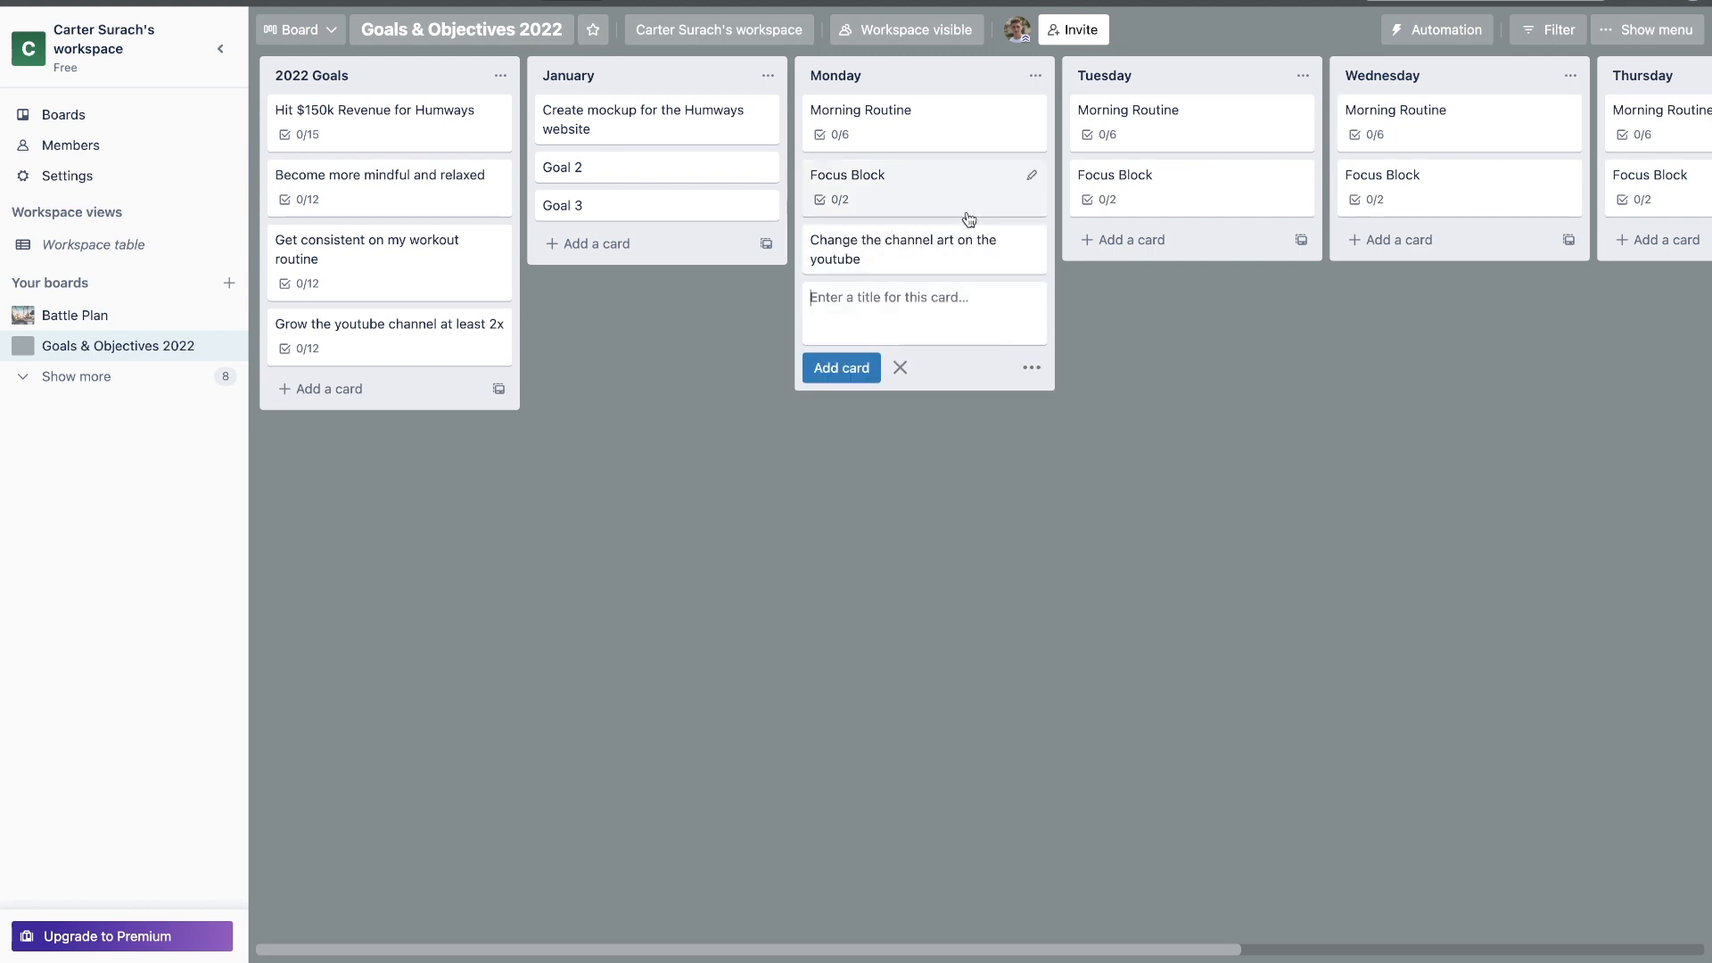
Step: Add the card "Meet with So & so" to the Monday list
{"action": "type", "text": "Meet with "}
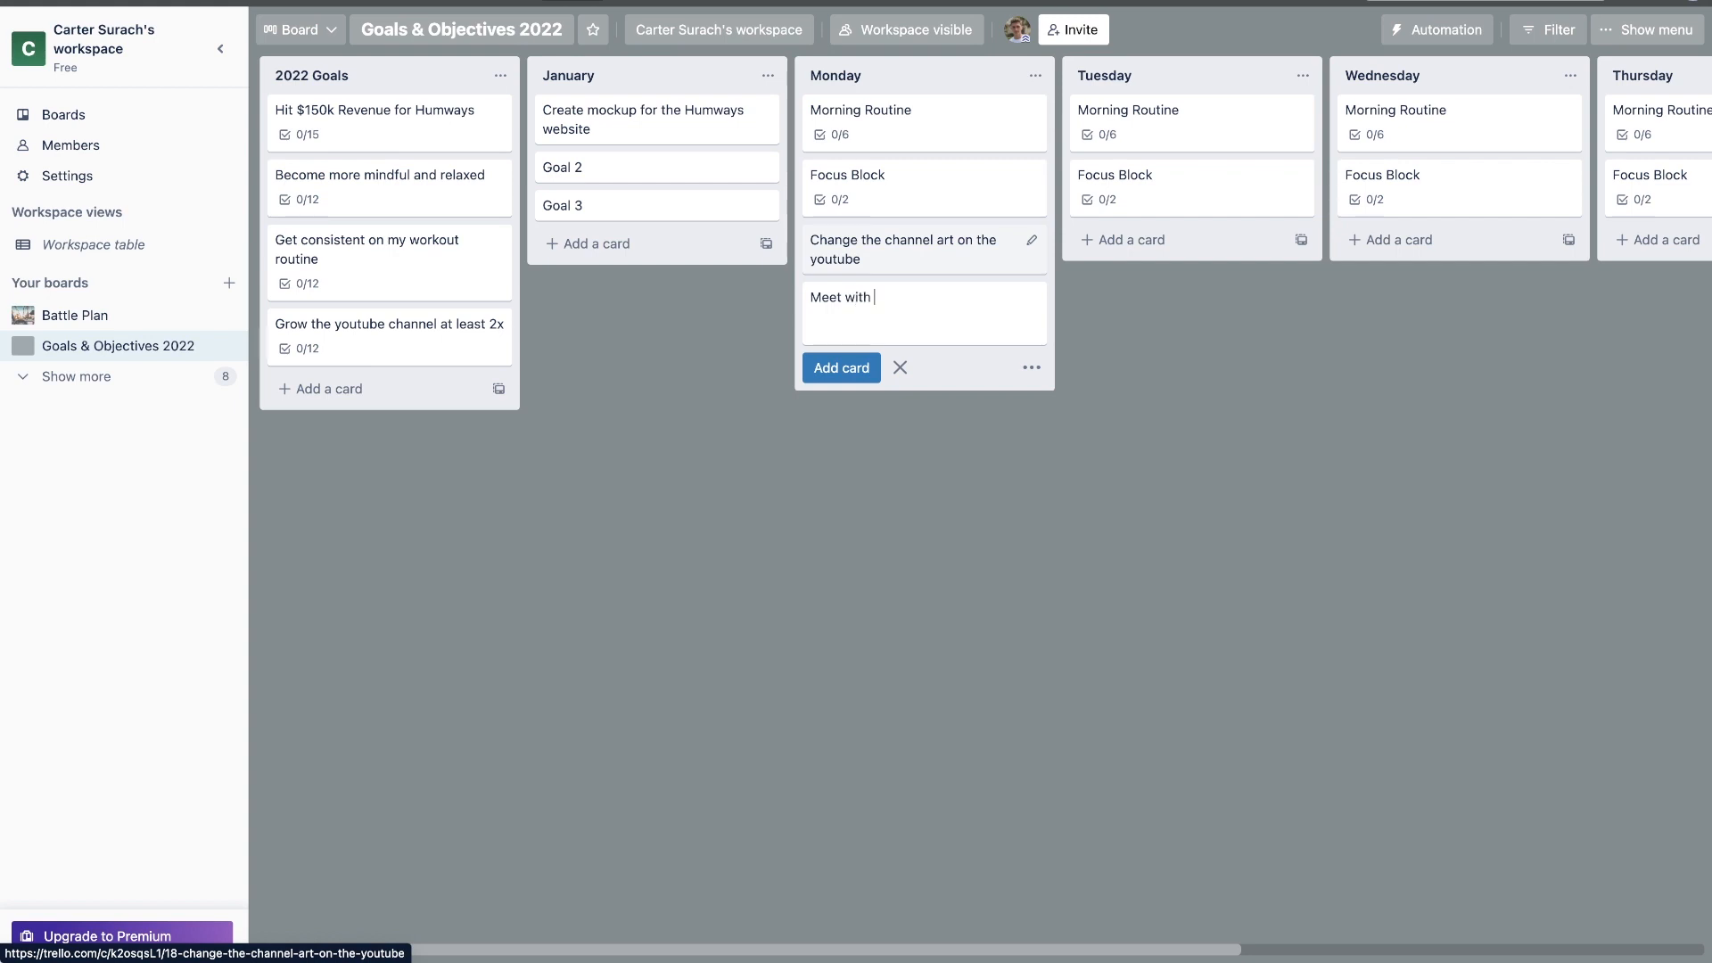
{"action": "type", "text": "So & so"}
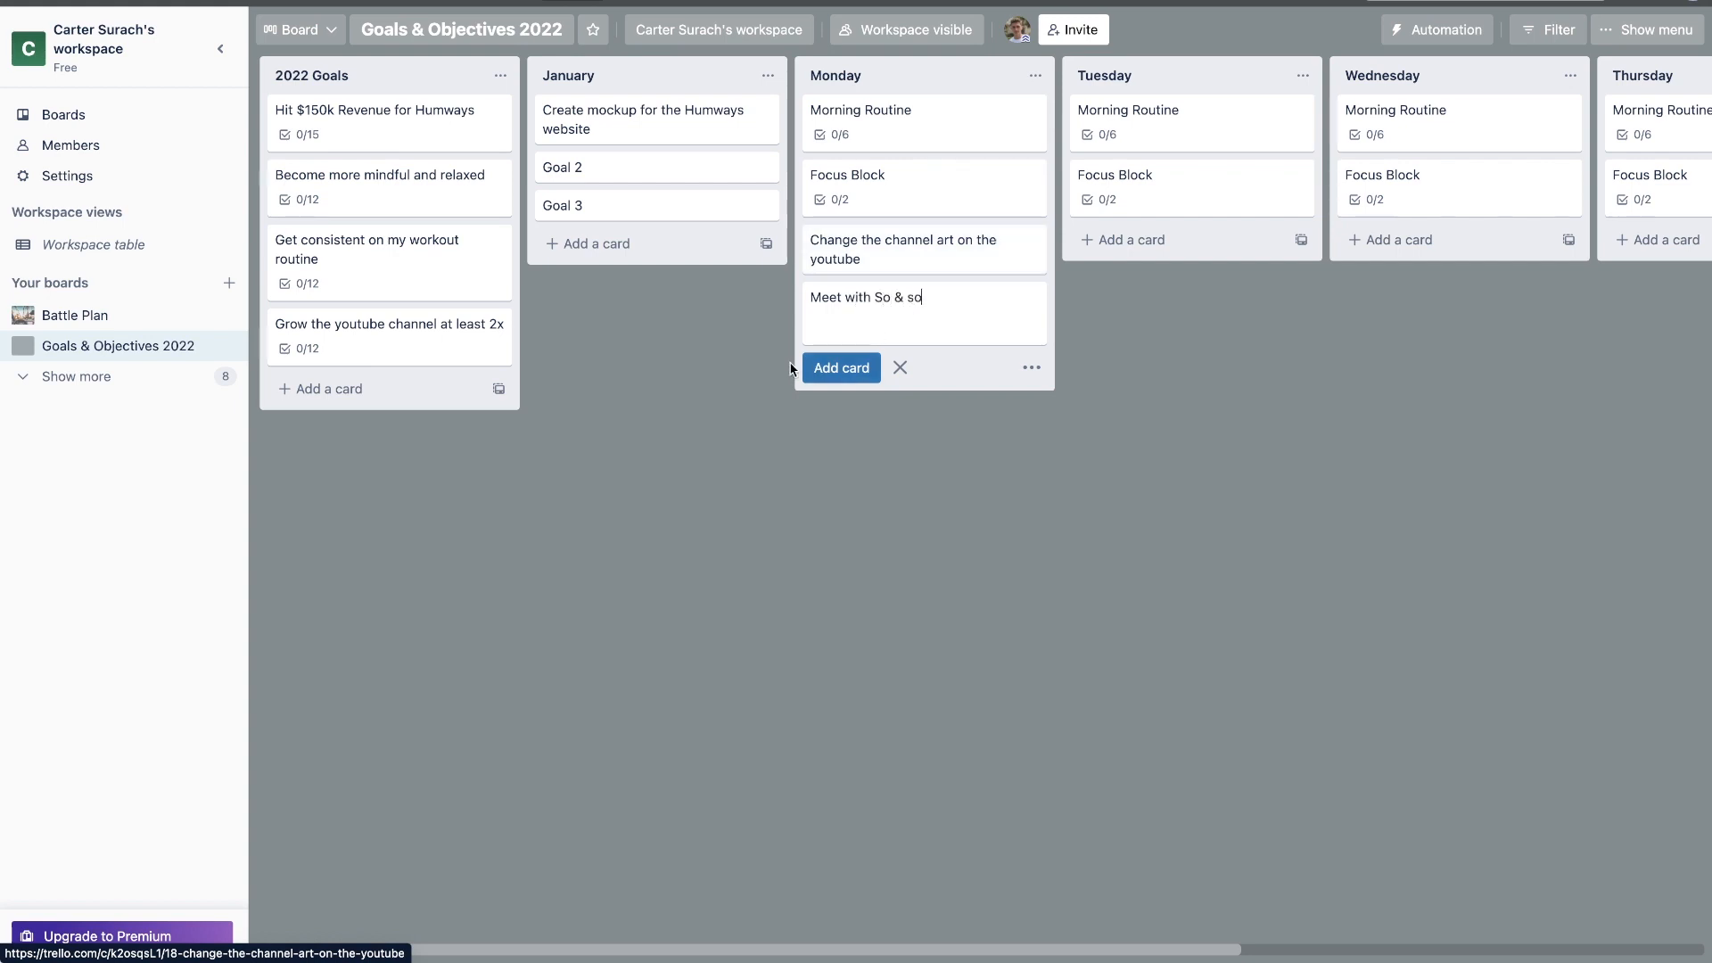
{"action": "left_click", "coordinate": [798, 369]}
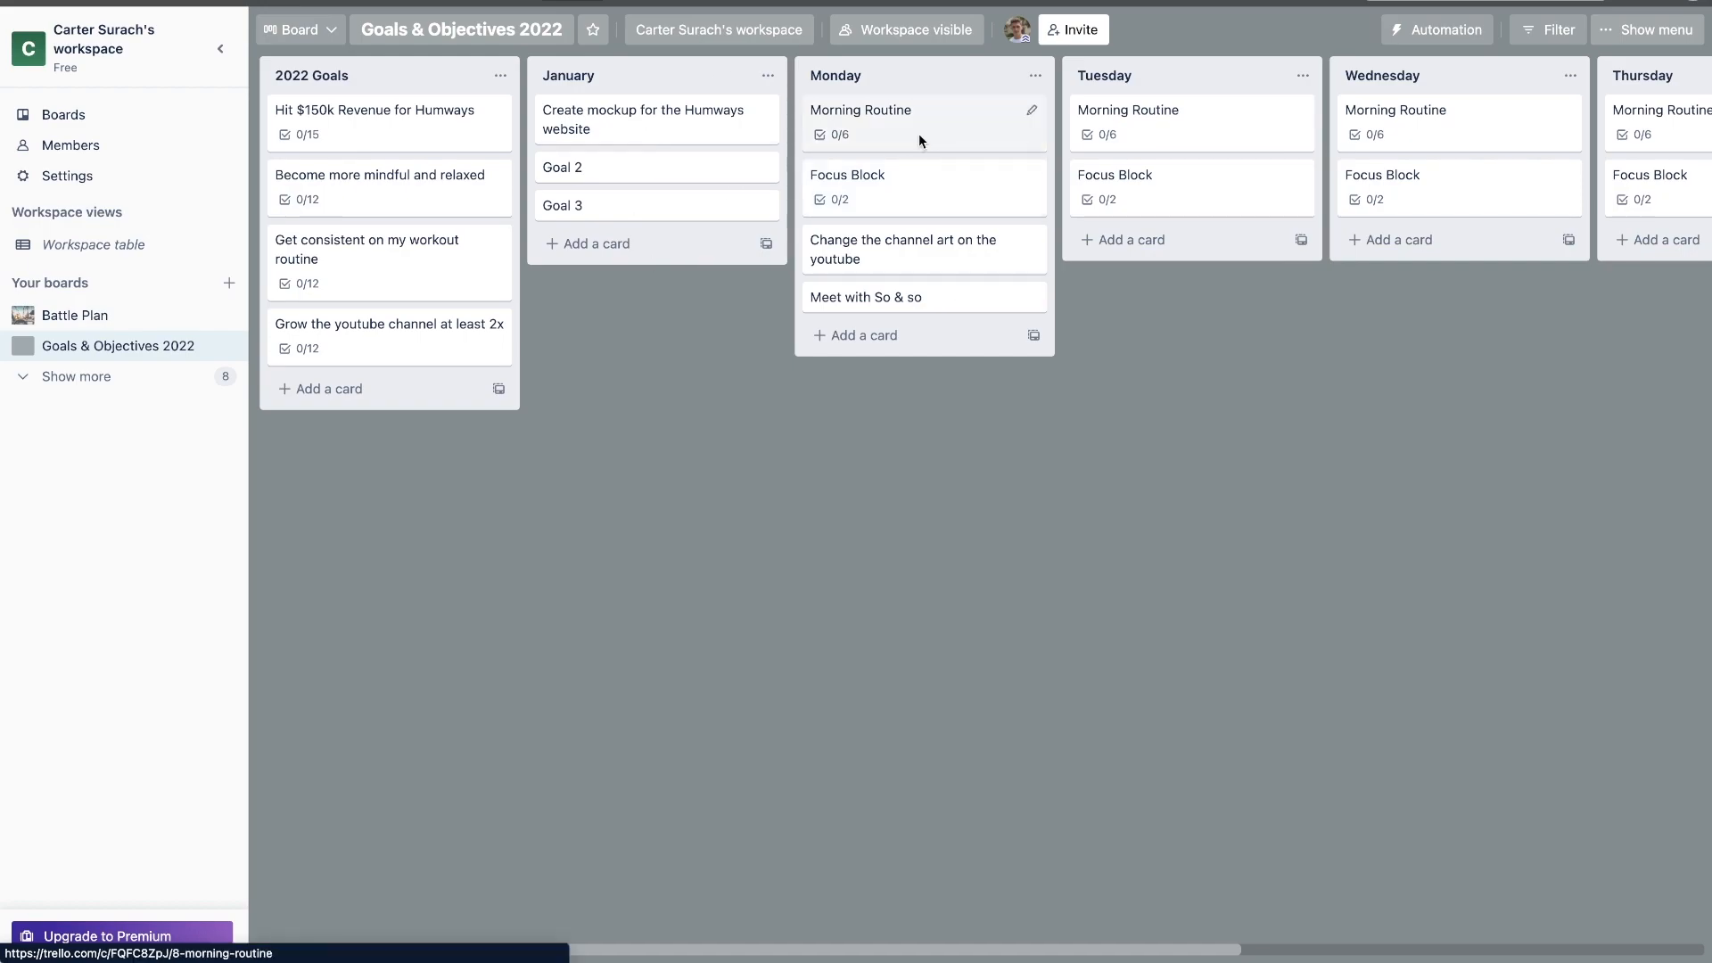
Step: Check off all six items of the checklist on Monday's Morning Routine card, from the warm glass of water to the meditation
{"action": "left_click", "coordinate": [891, 125]}
{"action": "left_click", "coordinate": [517, 301]}
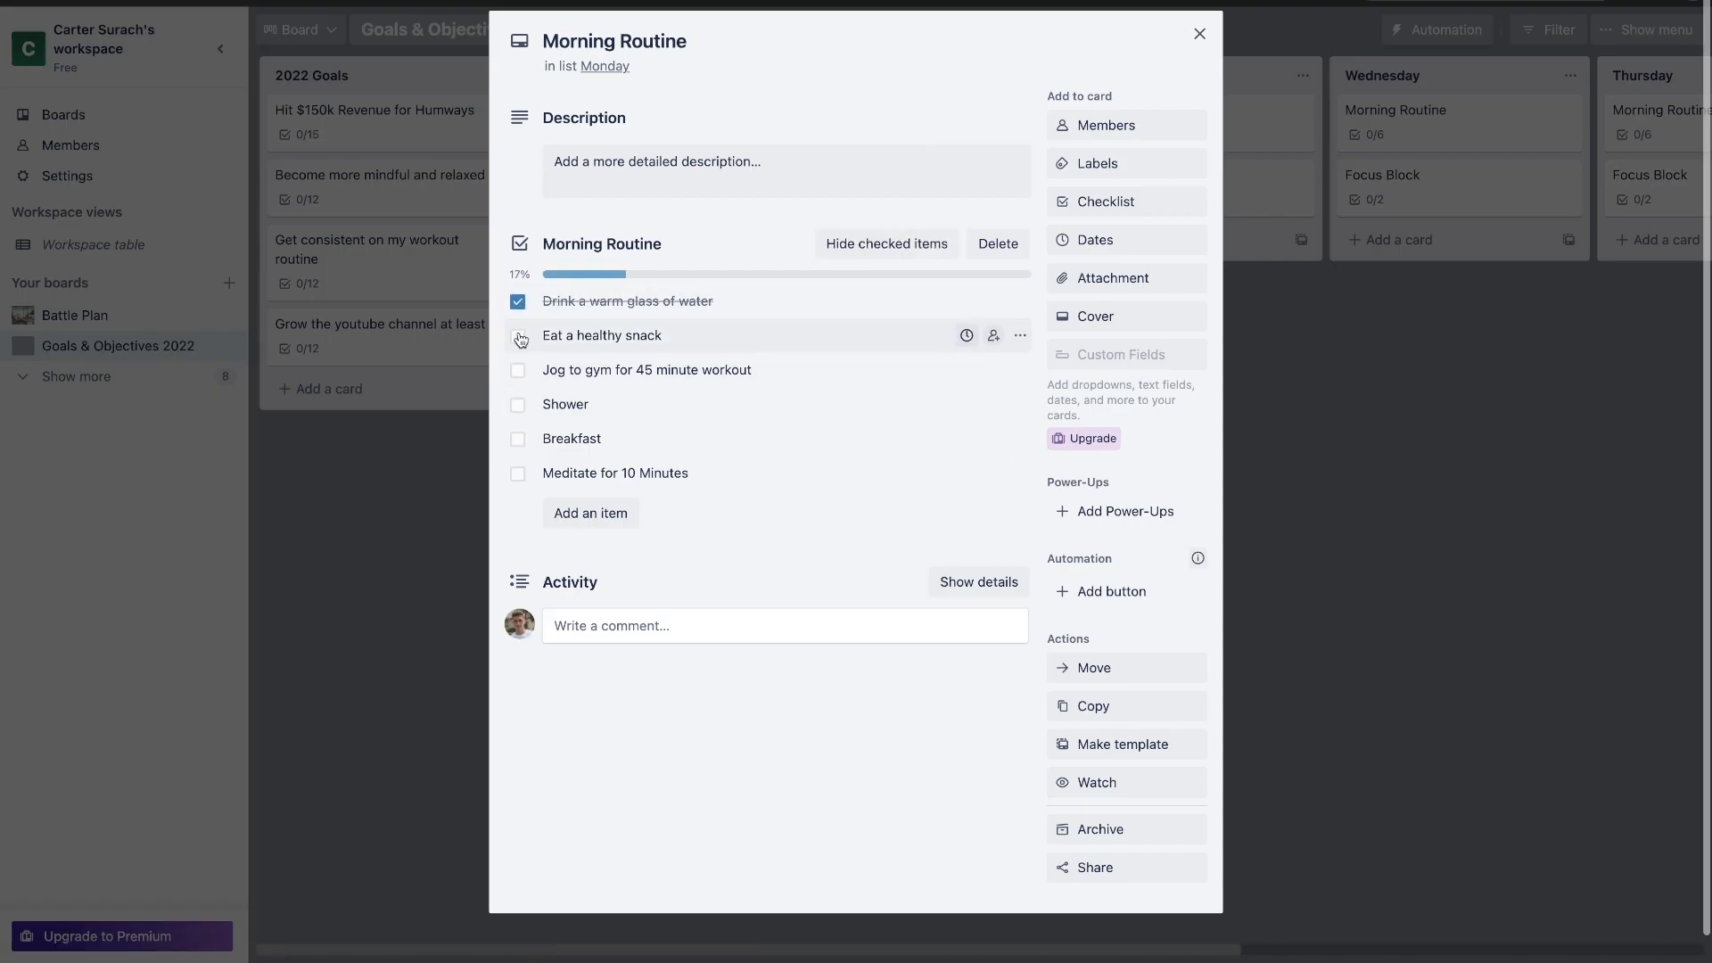
{"action": "left_click", "coordinate": [517, 336]}
{"action": "left_click", "coordinate": [517, 370]}
{"action": "left_click", "coordinate": [517, 406]}
{"action": "left_click", "coordinate": [518, 439]}
{"action": "left_click", "coordinate": [517, 473]}
{"action": "left_click", "coordinate": [1199, 33]}
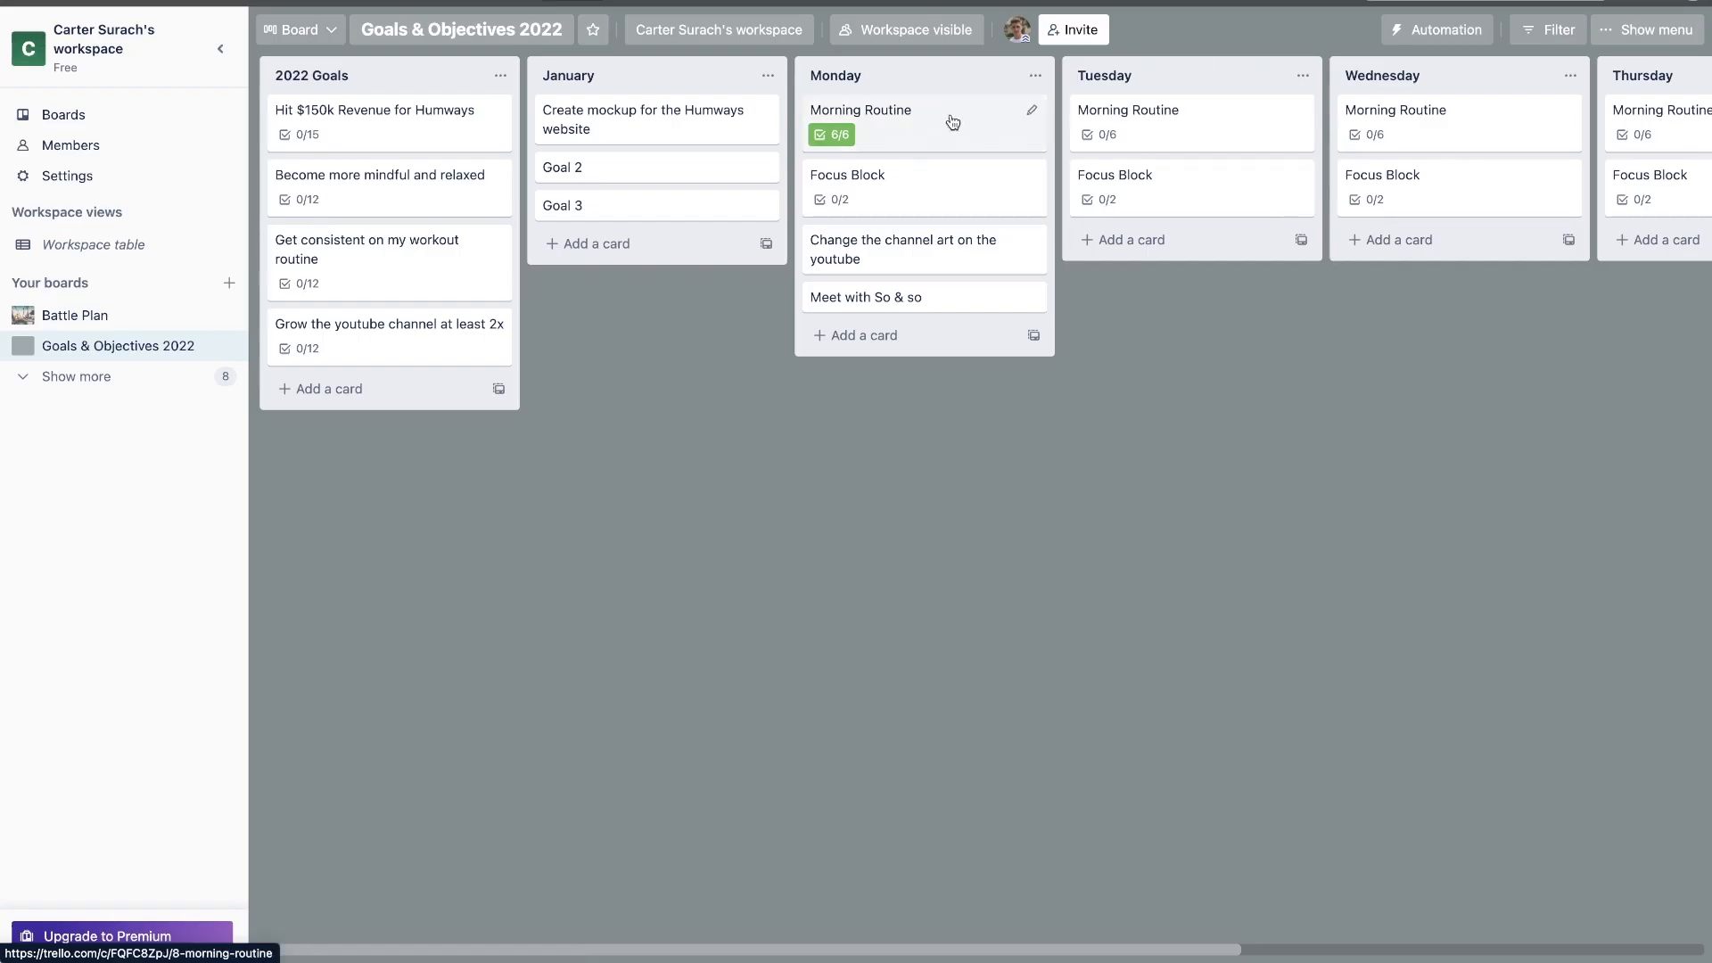
Step: Add a new list named "Archive" after the Friday list
{"action": "scroll", "coordinate": [906, 115], "scroll_direction": "right", "scroll_amount": 8}
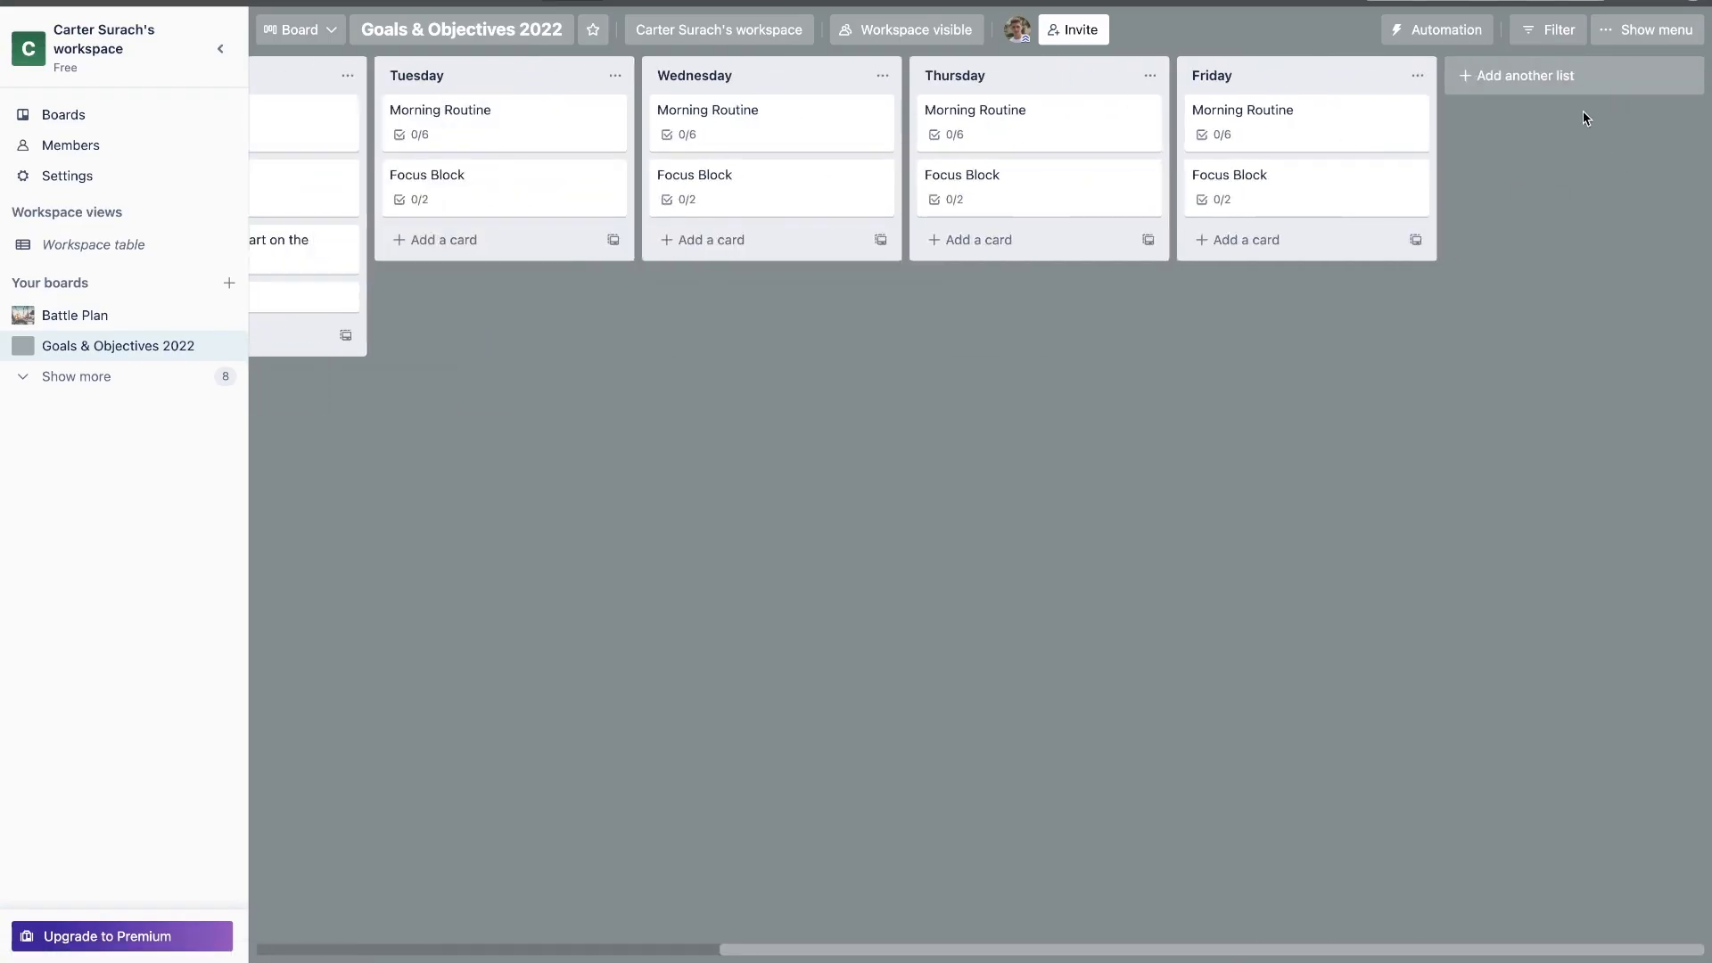
{"action": "left_click", "coordinate": [1539, 80]}
{"action": "type", "text": "Ac"}
{"action": "key", "text": "BackSpace"}
{"action": "key", "text": "BackSpace"}
{"action": "type", "text": "Archive"}
{"action": "key", "text": "Return"}
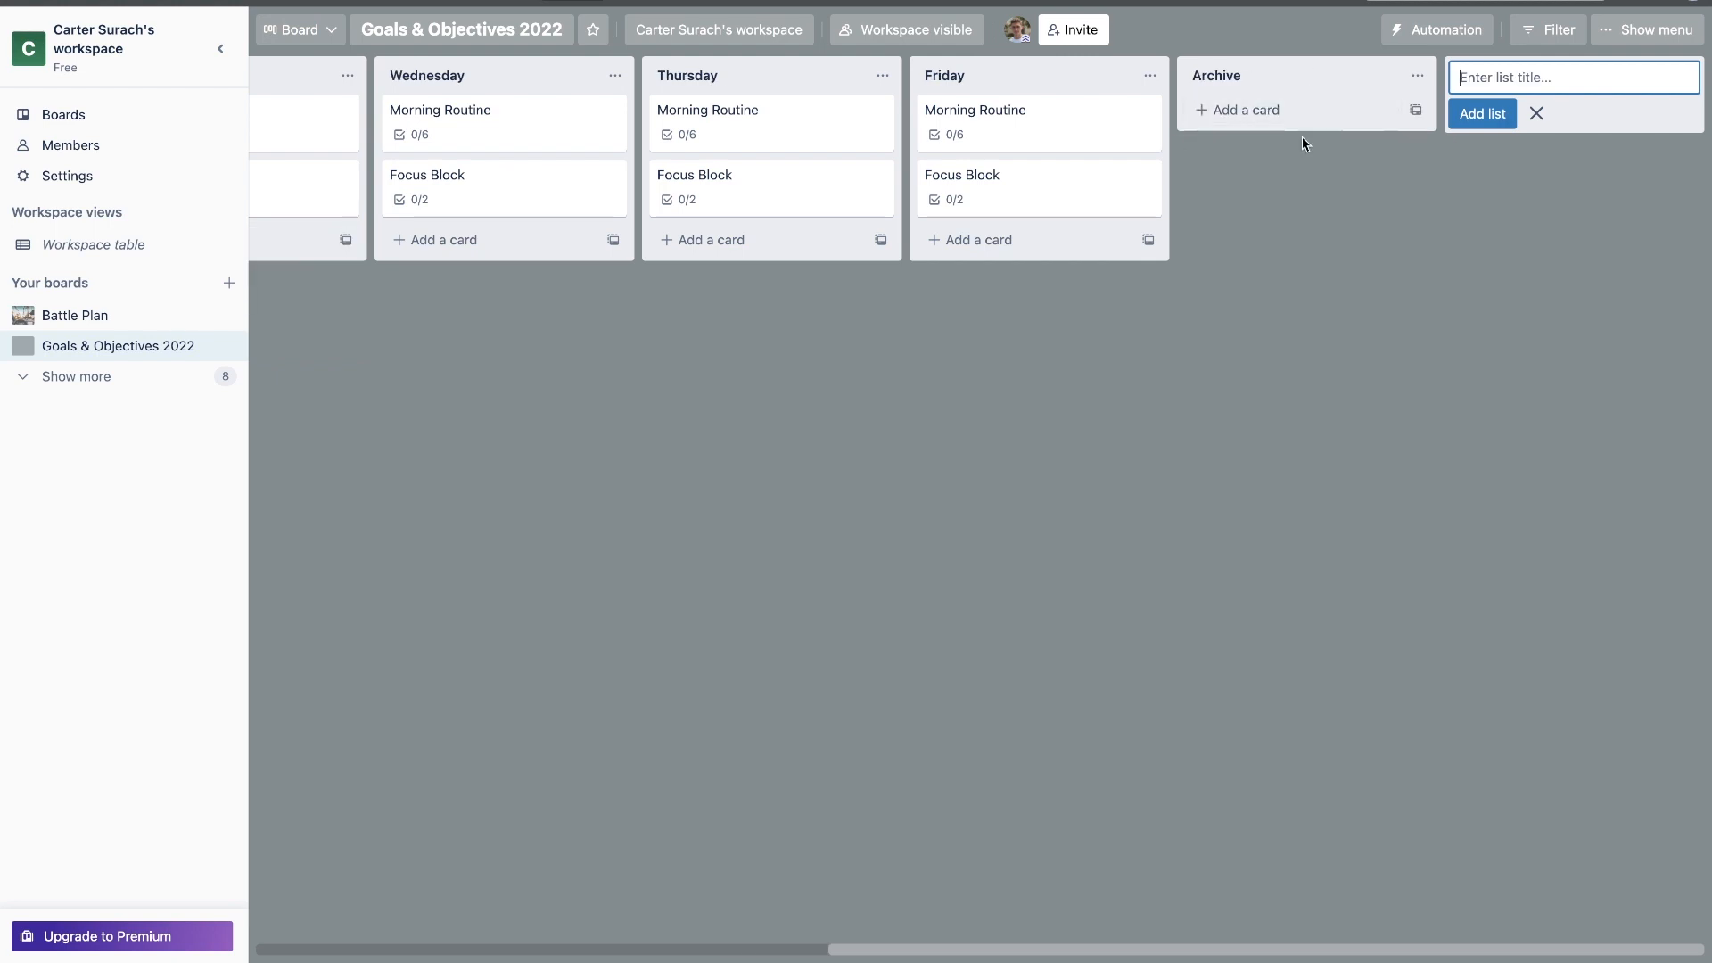
Step: Move Monday's completed Morning Routine card to the Archive list
{"action": "scroll", "coordinate": [1112, 157], "scroll_direction": "left", "scroll_amount": 10}
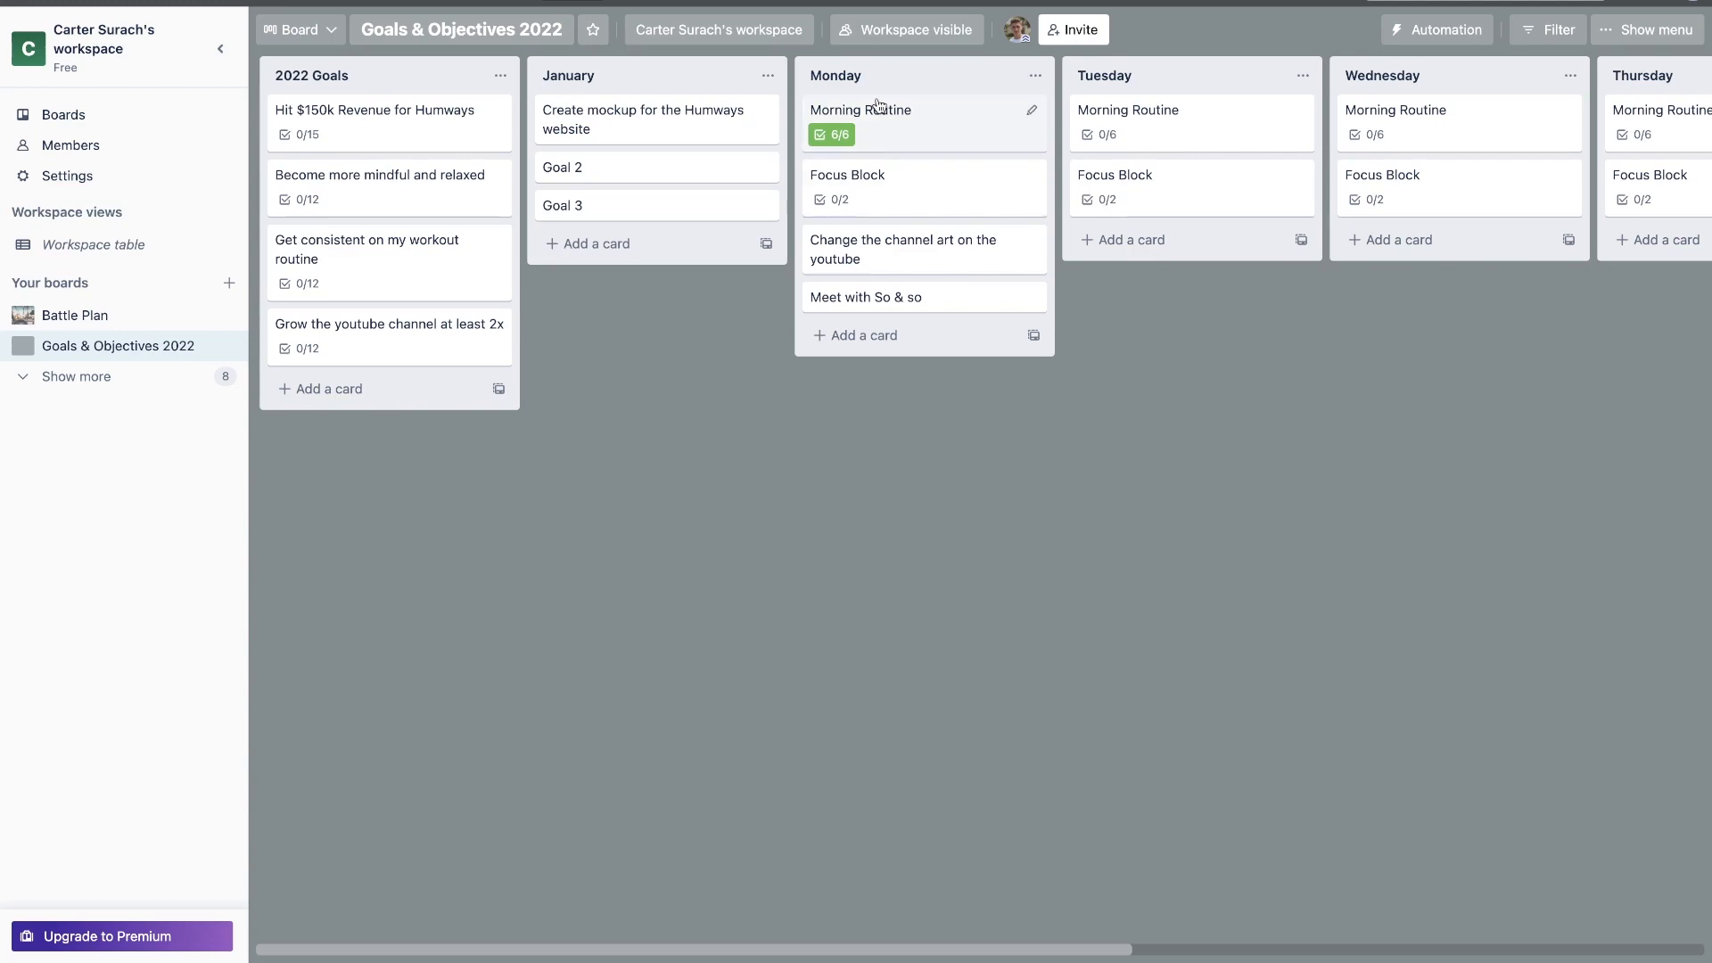
{"action": "left_click_drag", "start_coordinate": [1530, 176], "coordinate": [1342, 101]}
{"action": "scroll", "coordinate": [834, 207], "scroll_direction": "left", "scroll_amount": 10}
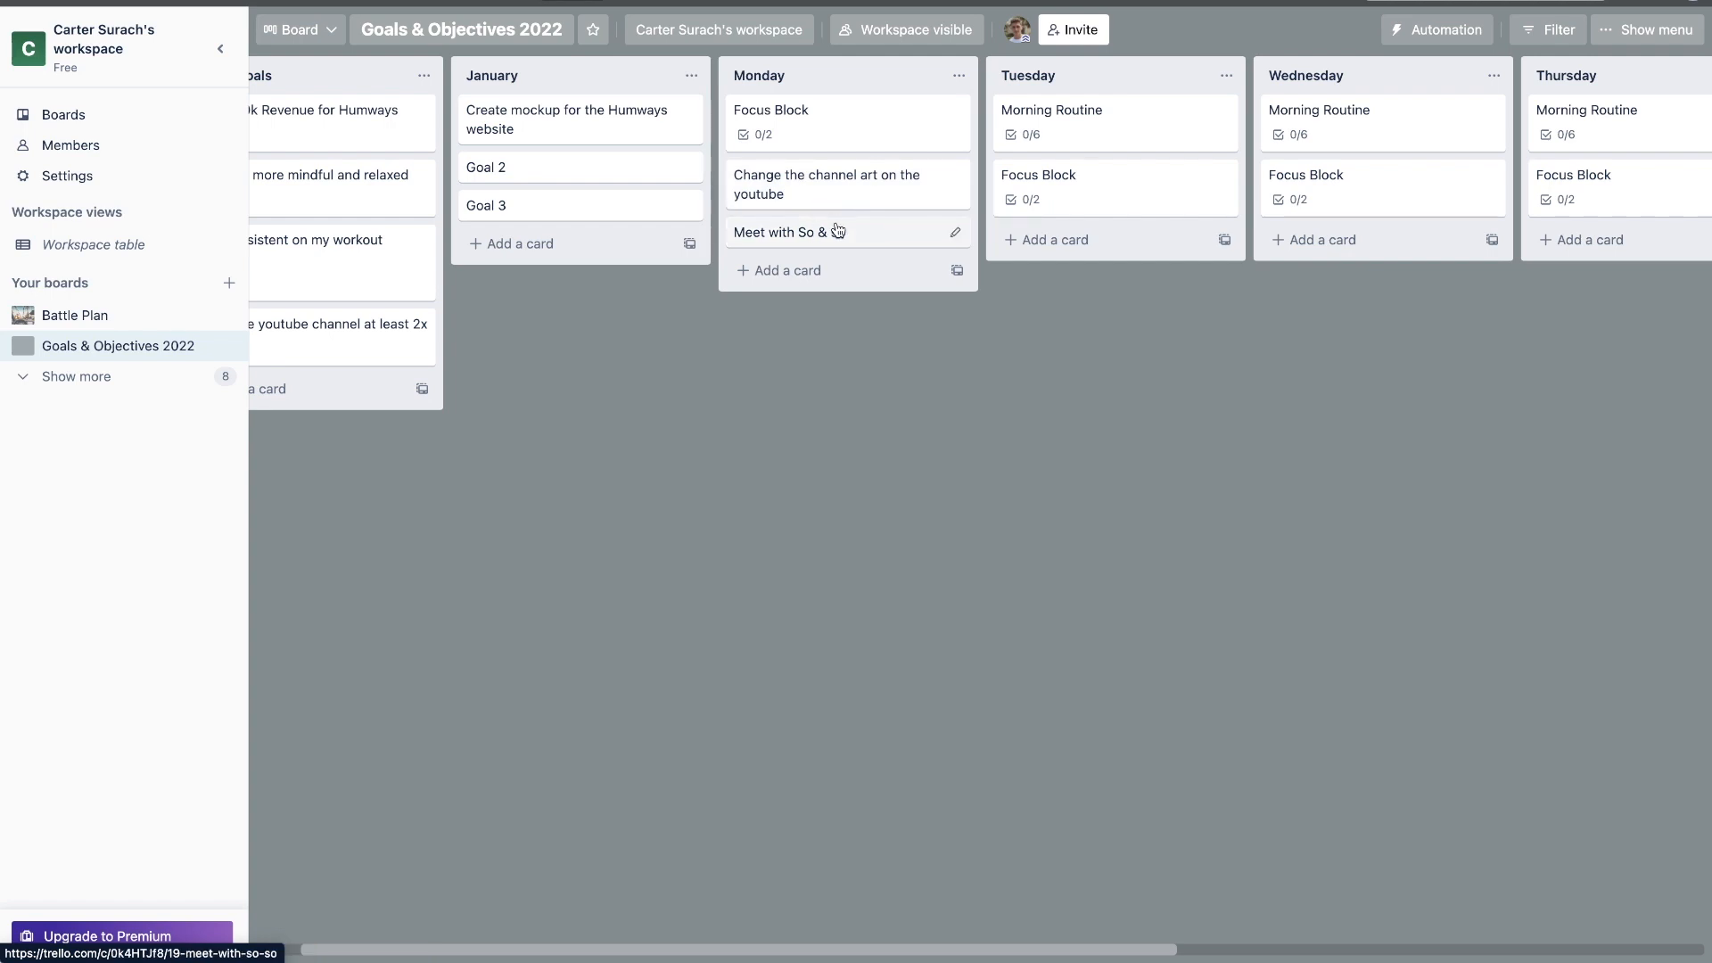
Step: Move Monday's "Meet with So & so" card to Wednesday and "Change the channel art on the youtube" to Tuesday, below the Focus Block cards
{"action": "left_click_drag", "start_coordinate": [836, 230], "coordinate": [1330, 208]}
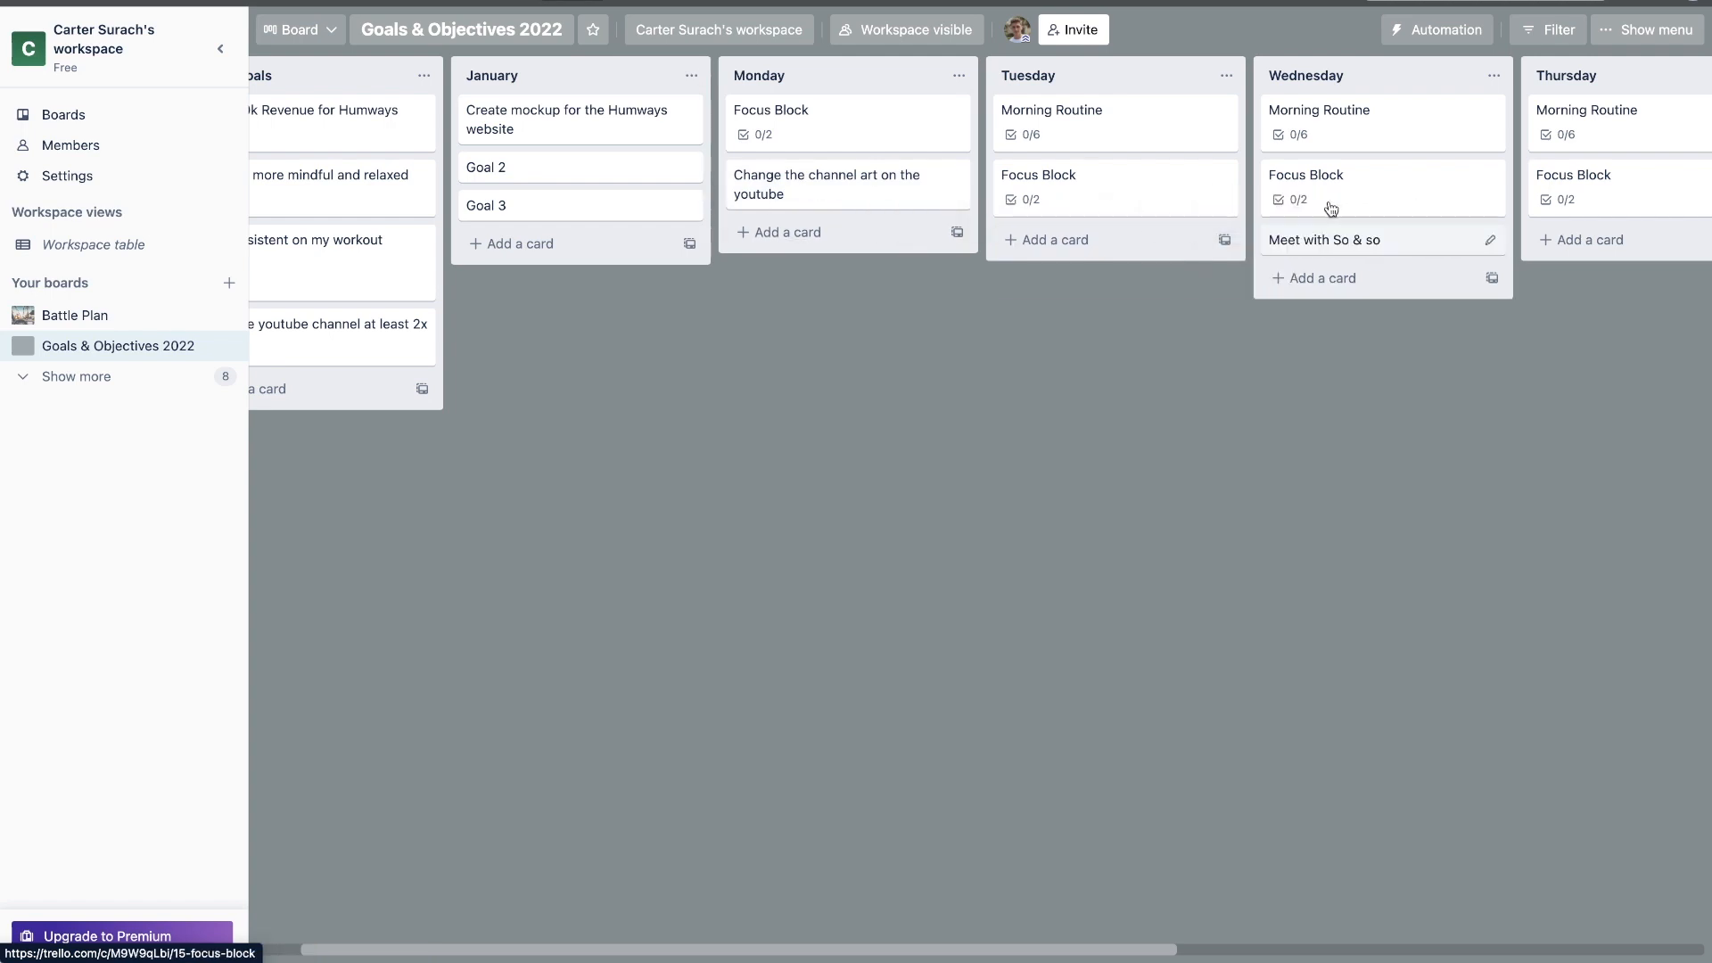
{"action": "left_click_drag", "start_coordinate": [796, 207], "coordinate": [1084, 230]}
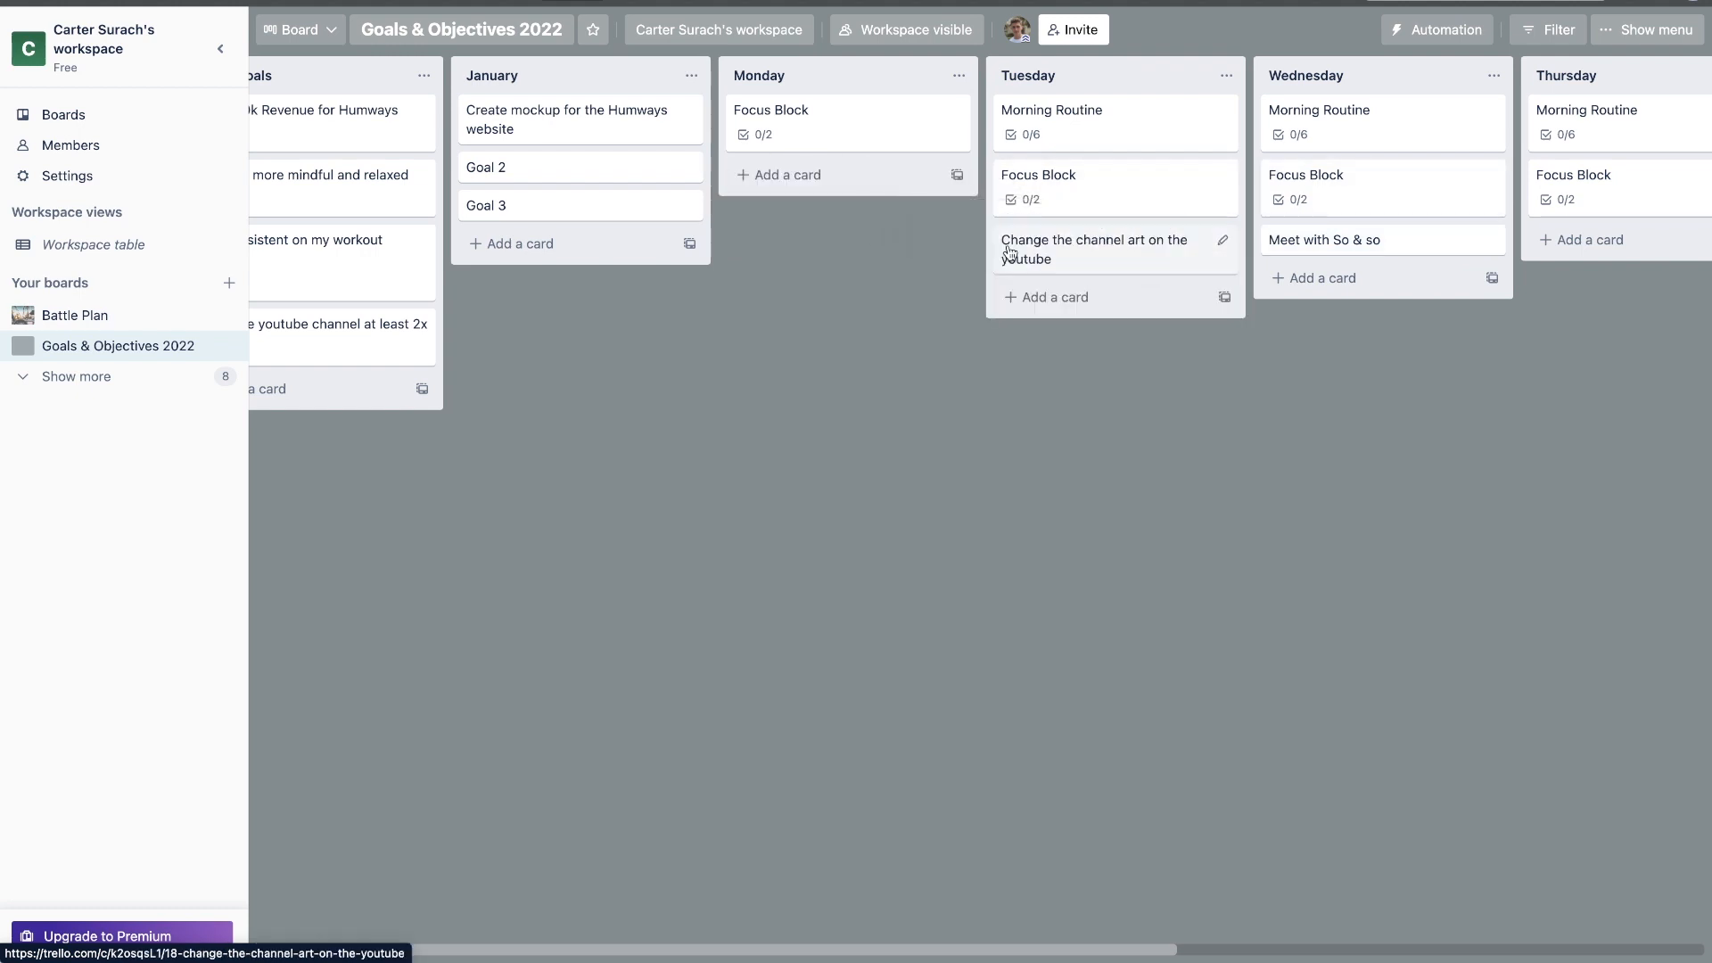
Step: Review the Focused Habits checklist on Tuesday's Focus Block card and look over the board's lists
{"action": "left_click", "coordinate": [1093, 200]}
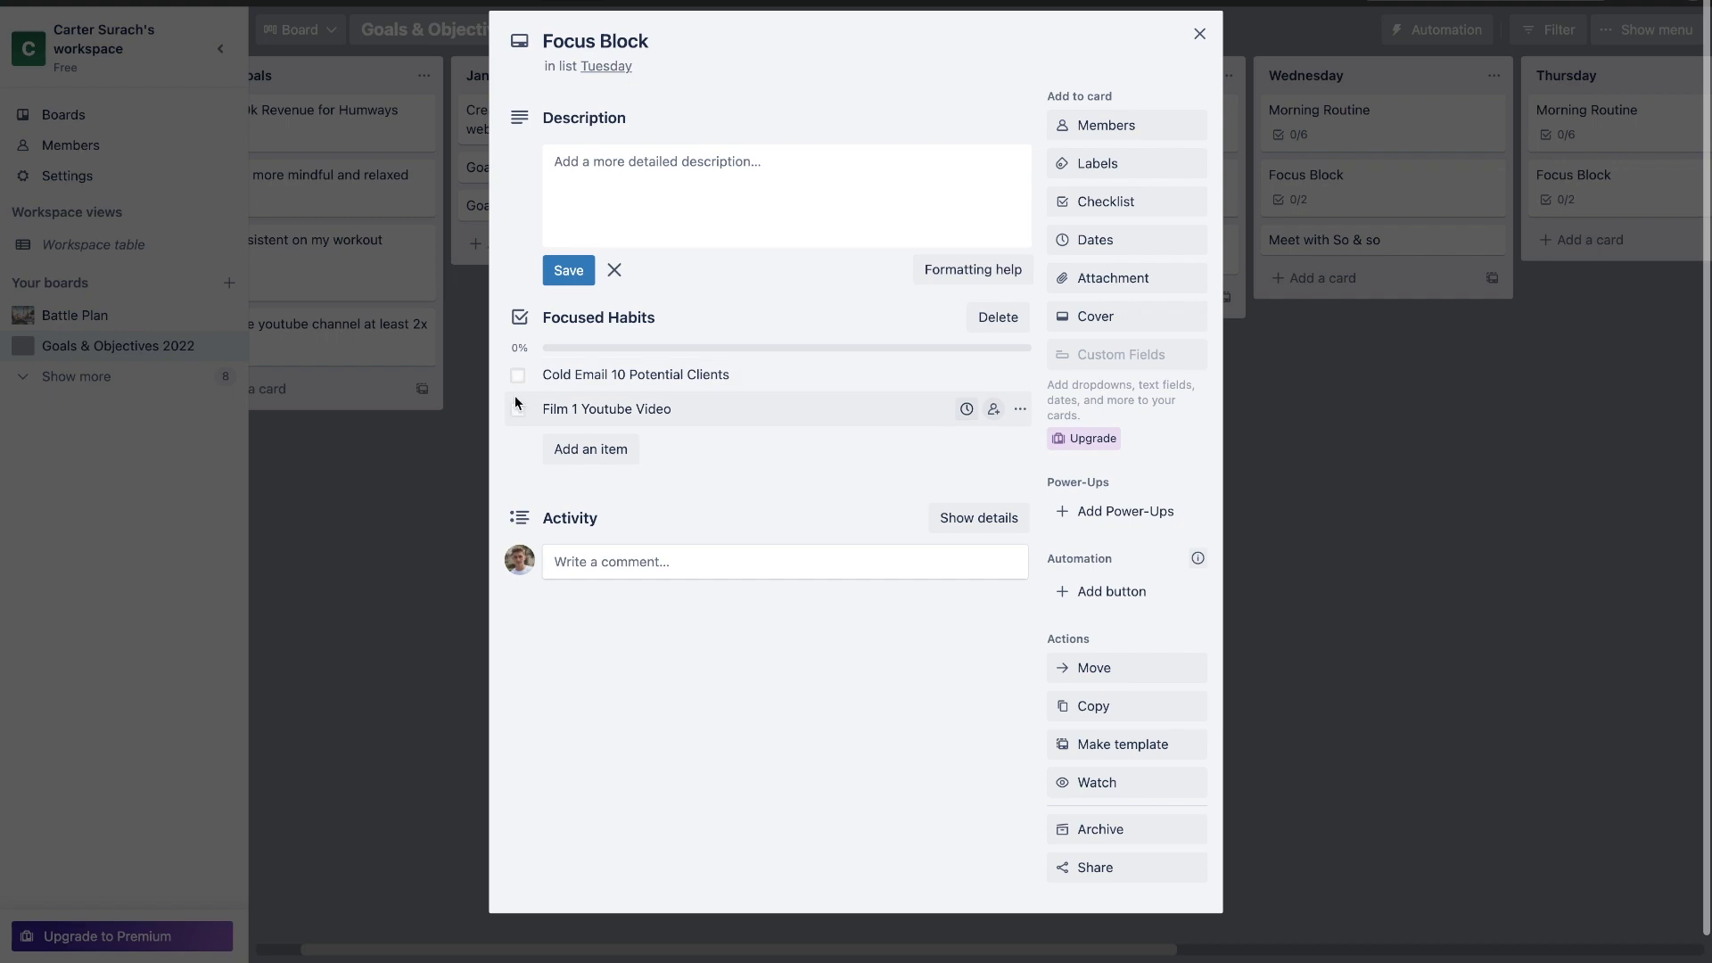
{"action": "left_click", "coordinate": [1200, 33]}
{"action": "scroll", "coordinate": [924, 193], "scroll_direction": "right", "scroll_amount": 10}
{"action": "scroll", "coordinate": [924, 193], "scroll_direction": "left", "scroll_amount": 10}
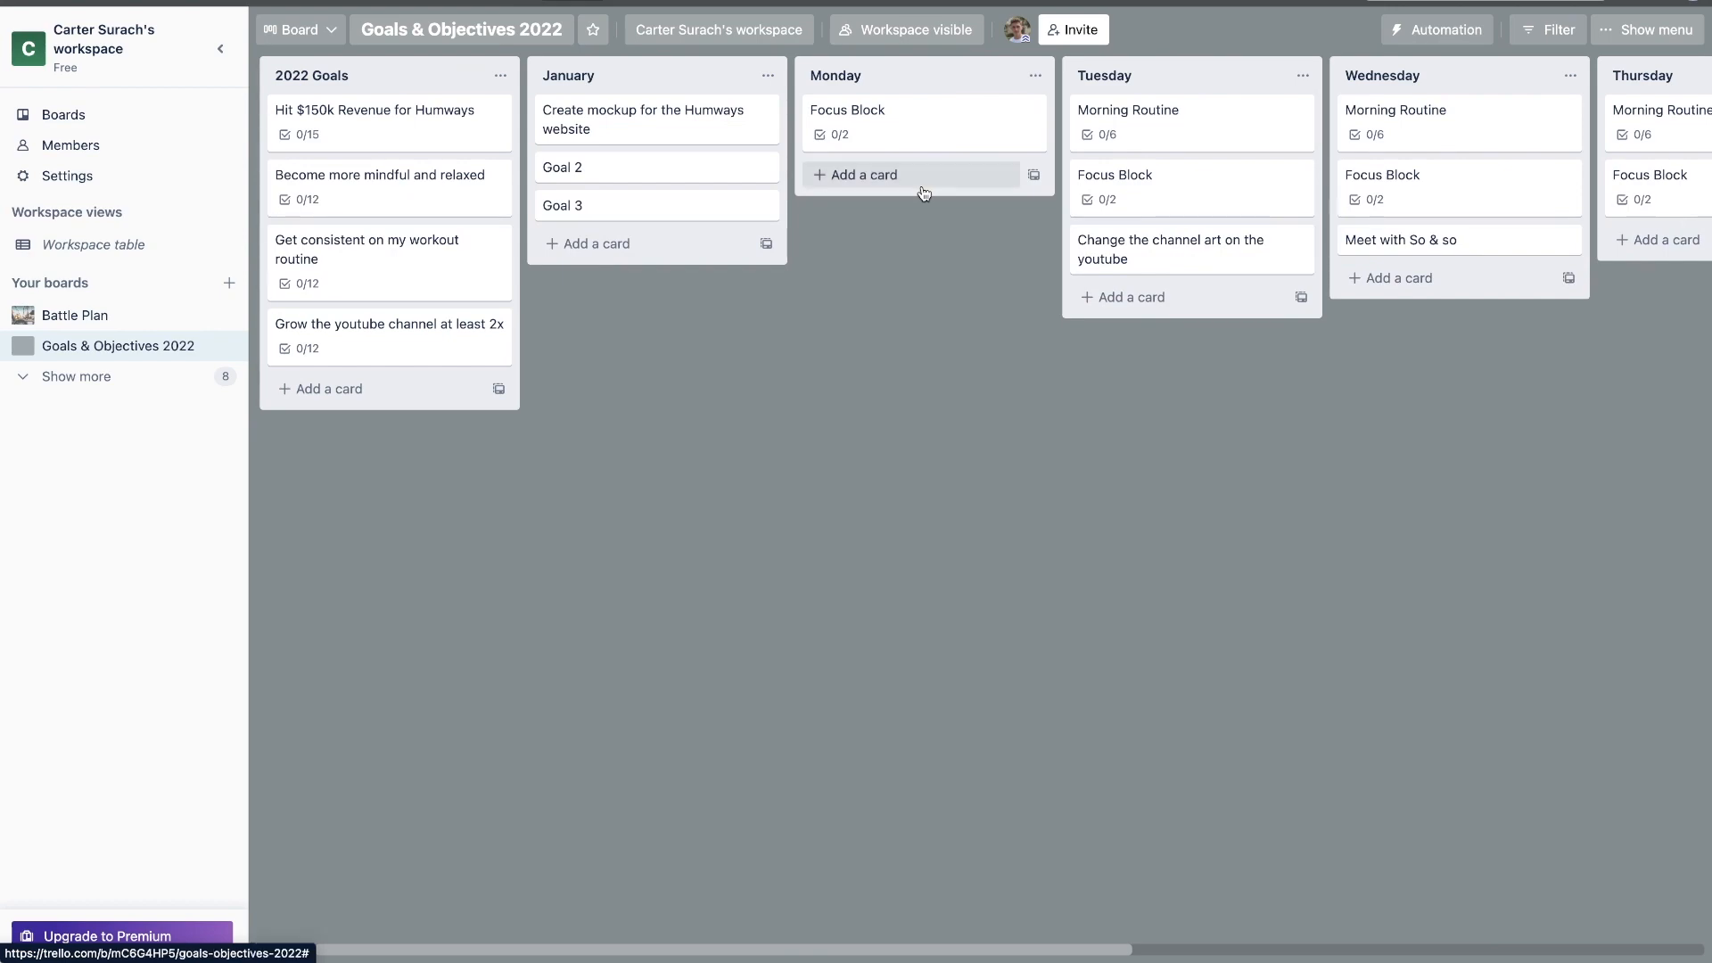